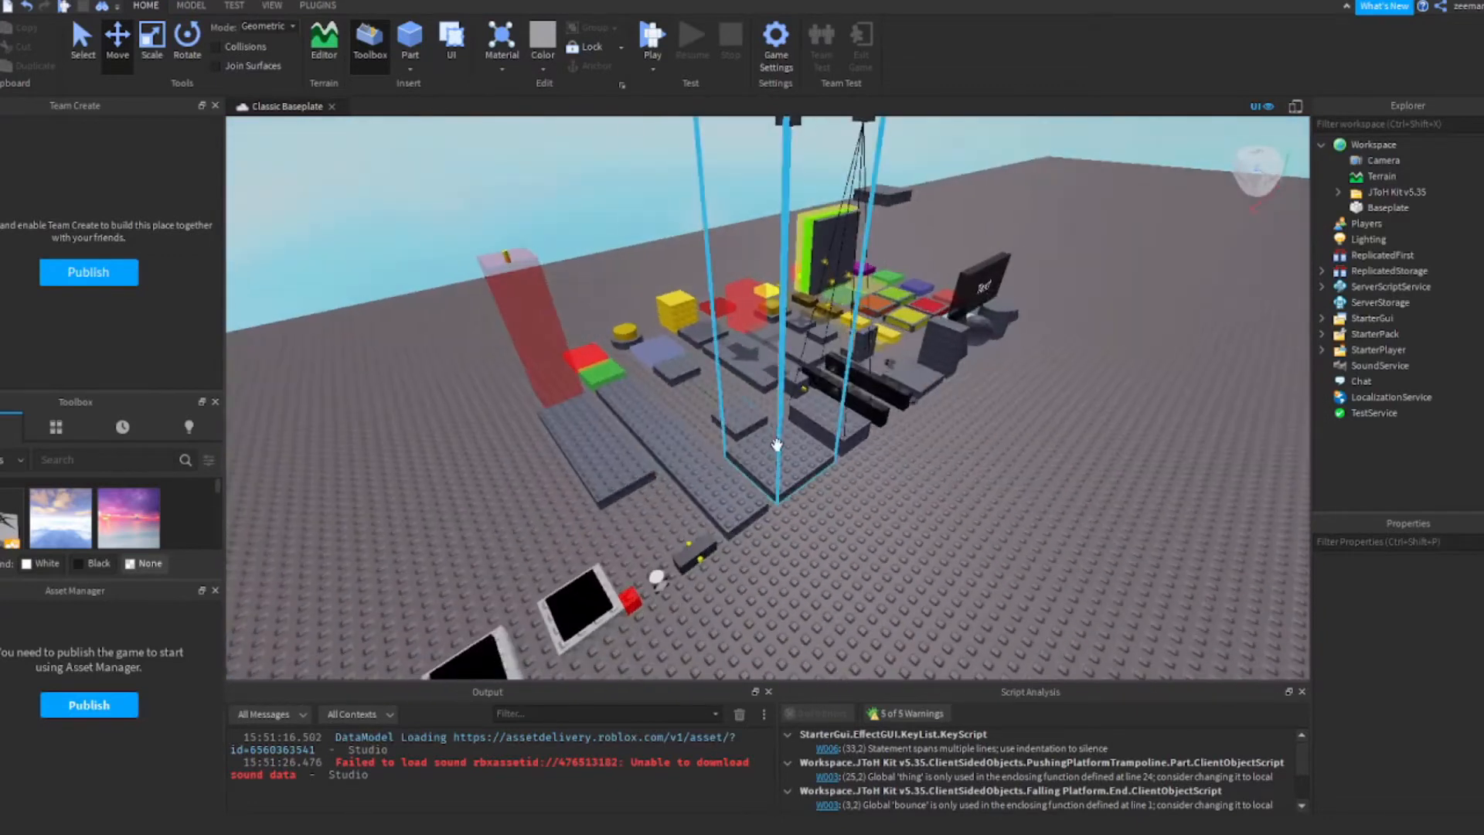
# Move the Beginner Spinning Weld Platform model out of the kit area onto the empty part of the baseplate
pyautogui.click(734, 422)
pyautogui.moveTo(733, 421); pyautogui.dragTo(729, 342, button='right')
pyautogui.press('d')
pyautogui.moveTo(642, 371); pyautogui.dragTo(1033, 491)
pyautogui.scroll(5, 1013, 514)
pyautogui.scroll(-5, 698, 354)
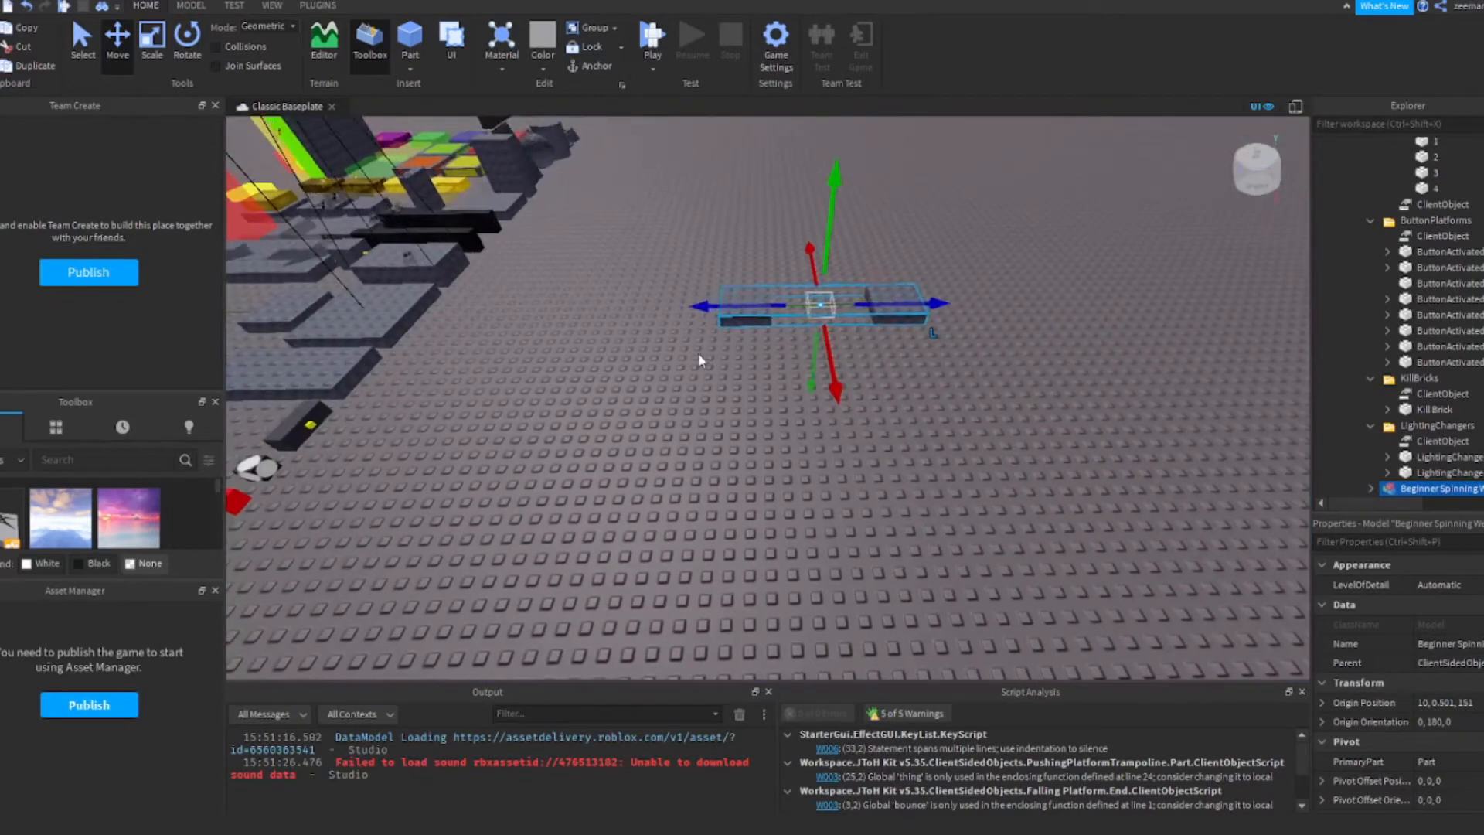
# Reposition the spinning weld platform and raise it 6 studs, to origin position 11, 6.5, 153
pyautogui.moveTo(748, 321); pyautogui.dragTo(719, 332)
pyautogui.moveTo(799, 402); pyautogui.dragTo(808, 349, button='right')
pyautogui.scroll(-1, 809, 349)
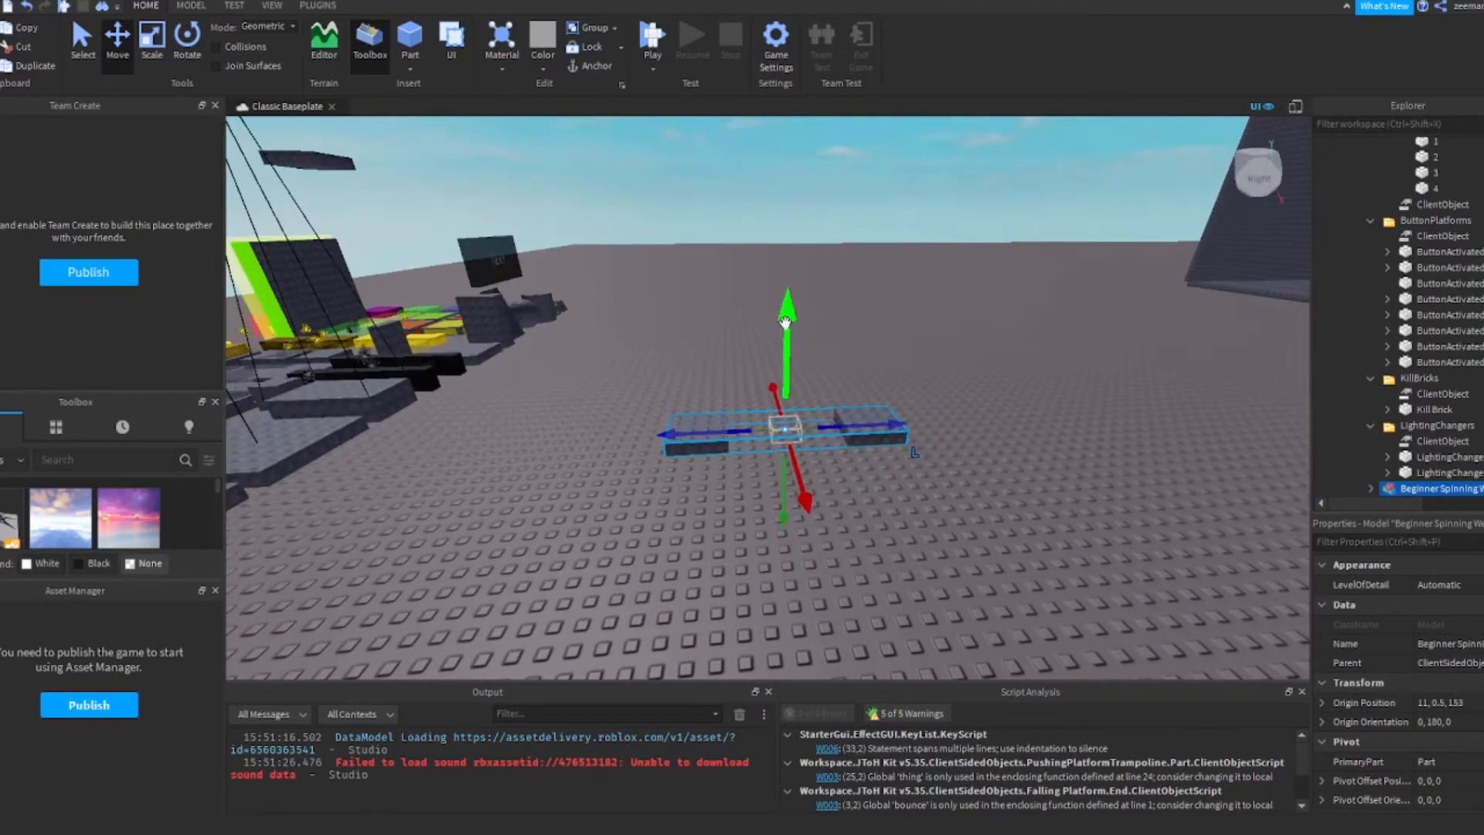
pyautogui.moveTo(787, 325); pyautogui.dragTo(788, 236)
pyautogui.scroll(-2, 1407, 350)
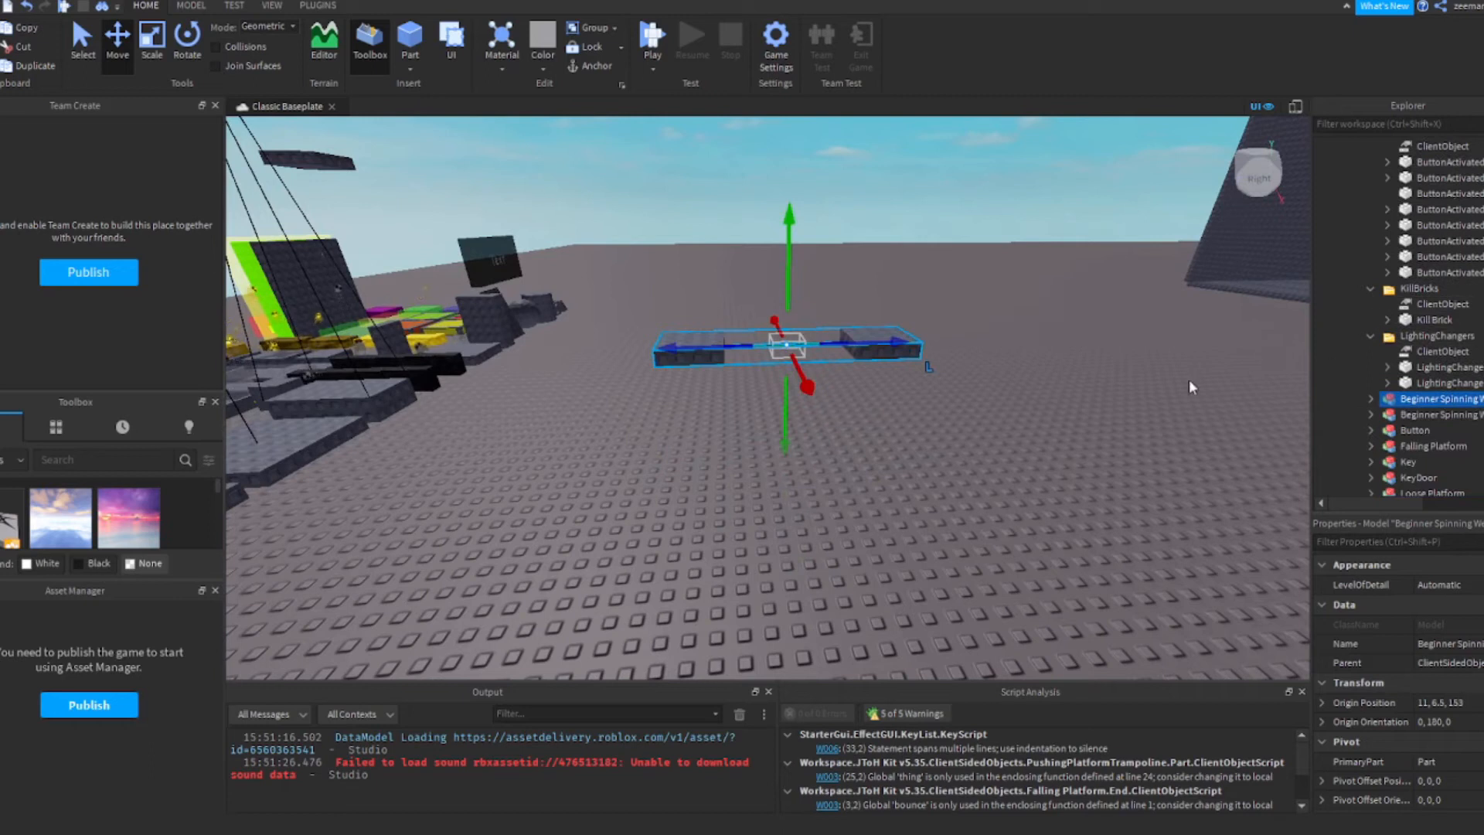
# Place the tall wedge part from the kit's obby parts on top of one of the spinning platform's plates
pyautogui.scroll(3, 936, 286)
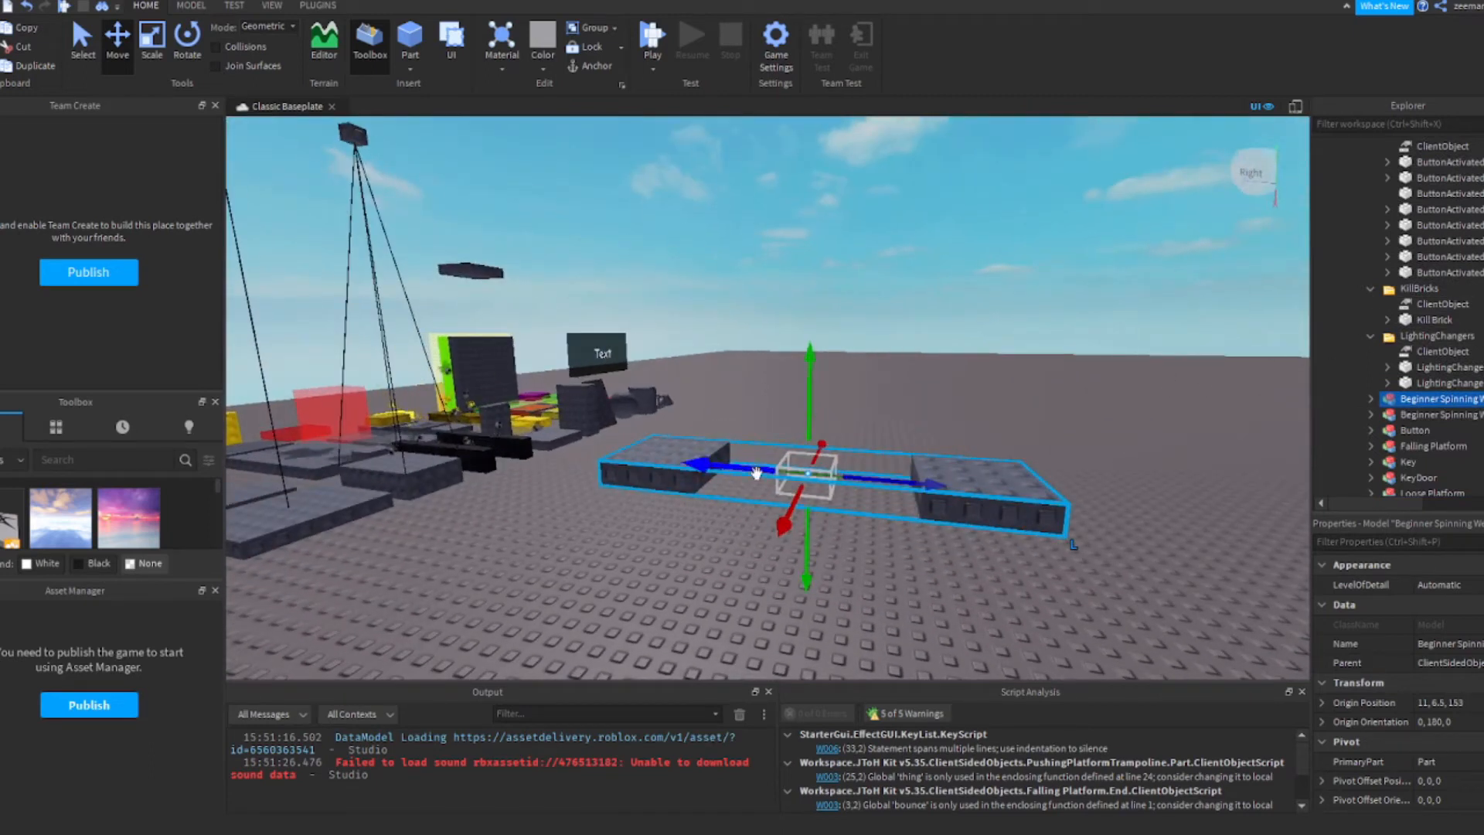
pyautogui.click(754, 360)
pyautogui.scroll(3, 746, 355)
pyautogui.moveTo(904, 441); pyautogui.dragTo(831, 453, button='right')
pyautogui.scroll(4, 839, 402)
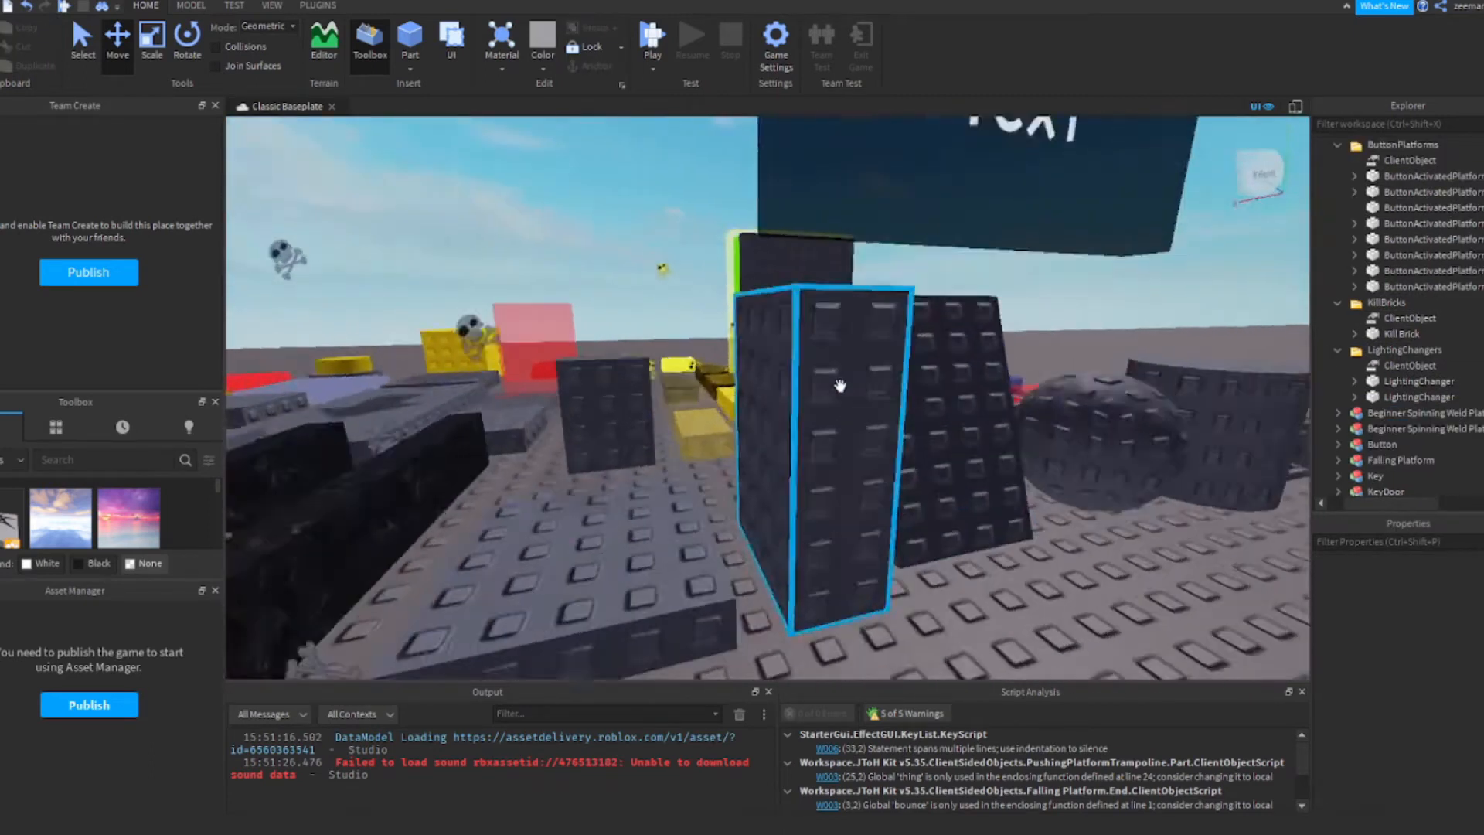
pyautogui.scroll(-4, 840, 385)
pyautogui.click(761, 358)
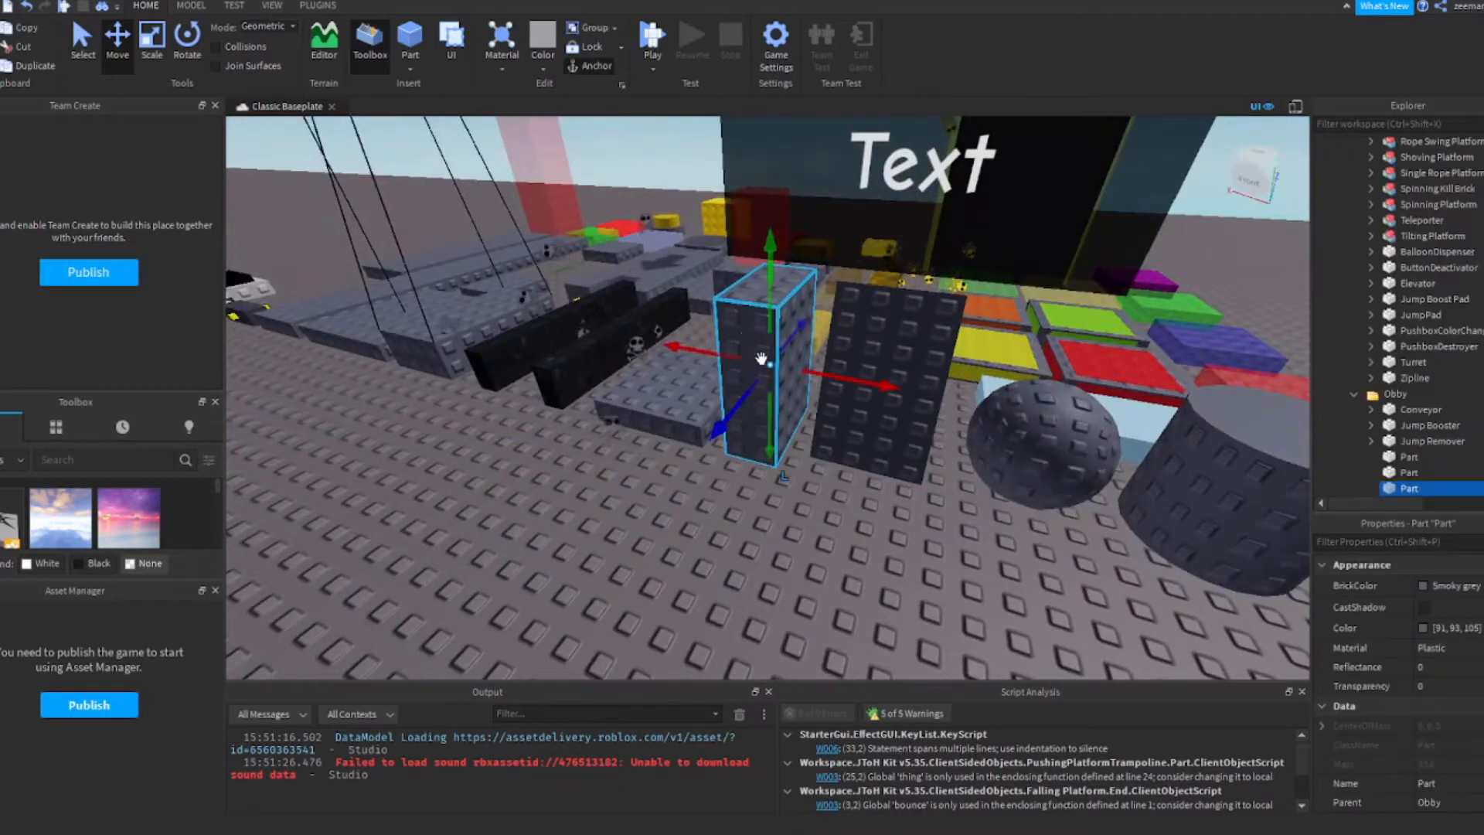
pyautogui.click(941, 354)
pyautogui.scroll(-5, 941, 355)
pyautogui.moveTo(942, 355); pyautogui.dragTo(971, 388, button='right')
pyautogui.moveTo(941, 355); pyautogui.dragTo(732, 508)
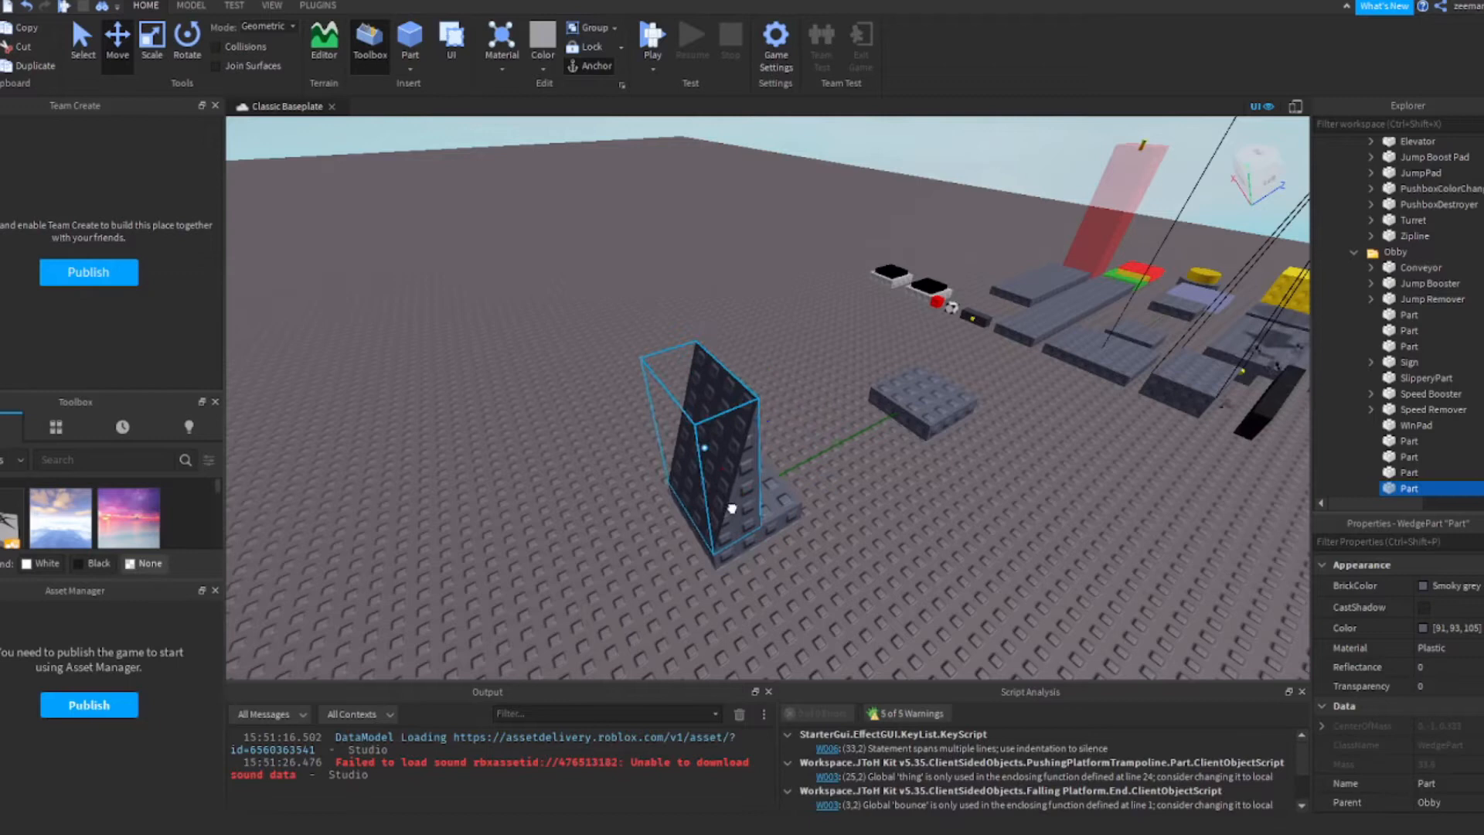
# Scale the wedge to fit the plate beneath it and reduce its height
pyautogui.scroll(3, 732, 509)
pyautogui.hotkey('ctrl', '3')
pyautogui.moveTo(671, 352); pyautogui.dragTo(669, 350, button='right')
pyautogui.scroll(-3, 669, 351)
pyautogui.moveTo(727, 436); pyautogui.dragTo(782, 438)
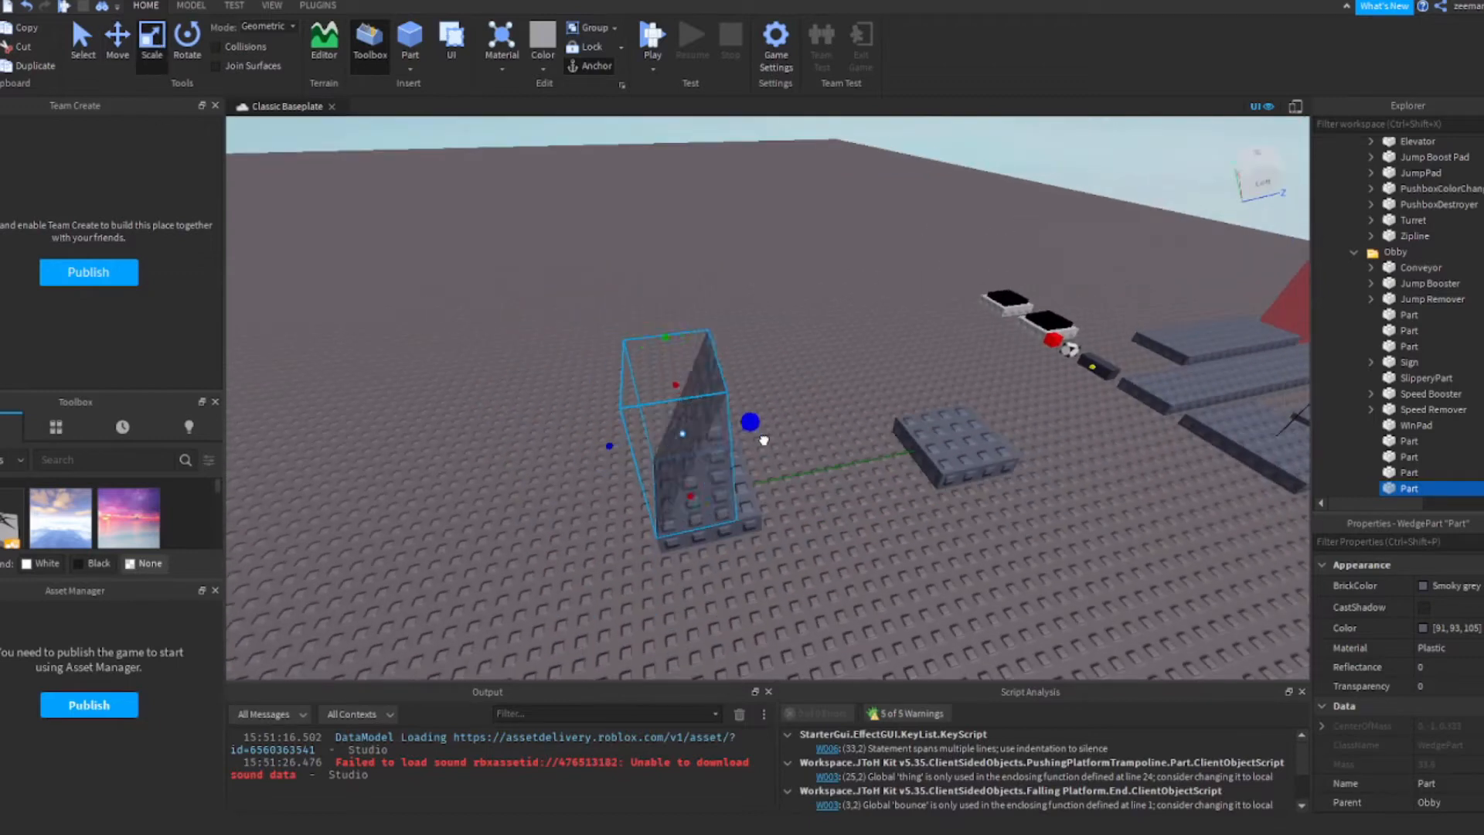
pyautogui.moveTo(706, 378); pyautogui.dragTo(705, 364, button='right')
pyautogui.scroll(-3, 708, 365)
pyautogui.moveTo(734, 367); pyautogui.dragTo(737, 388)
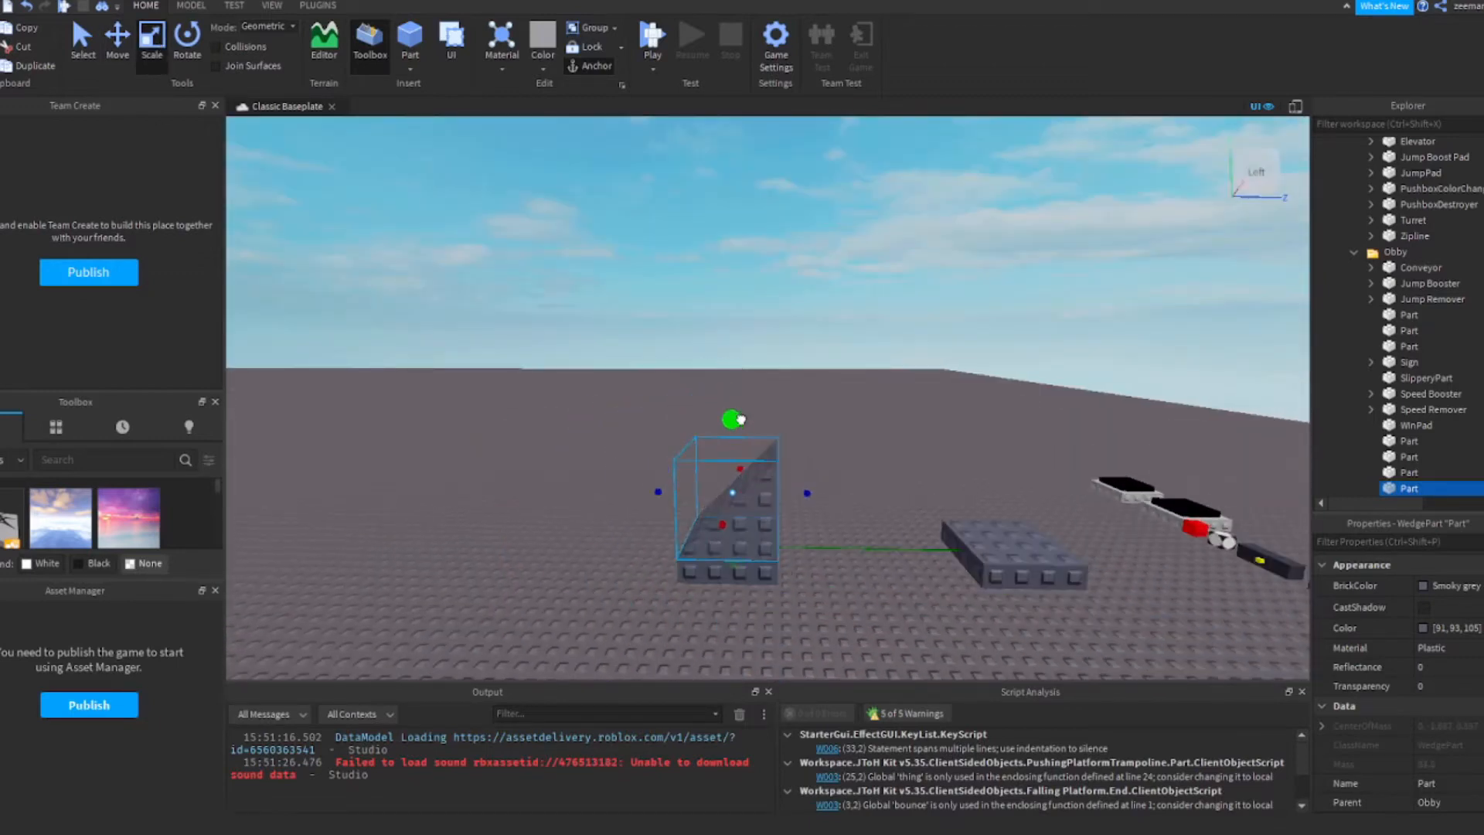
# Move the wedge part from the Obby folder into the Beginner Spinning Weld Platform model
pyautogui.click(1031, 556)
pyautogui.moveTo(1030, 557); pyautogui.dragTo(1043, 576, button='right')
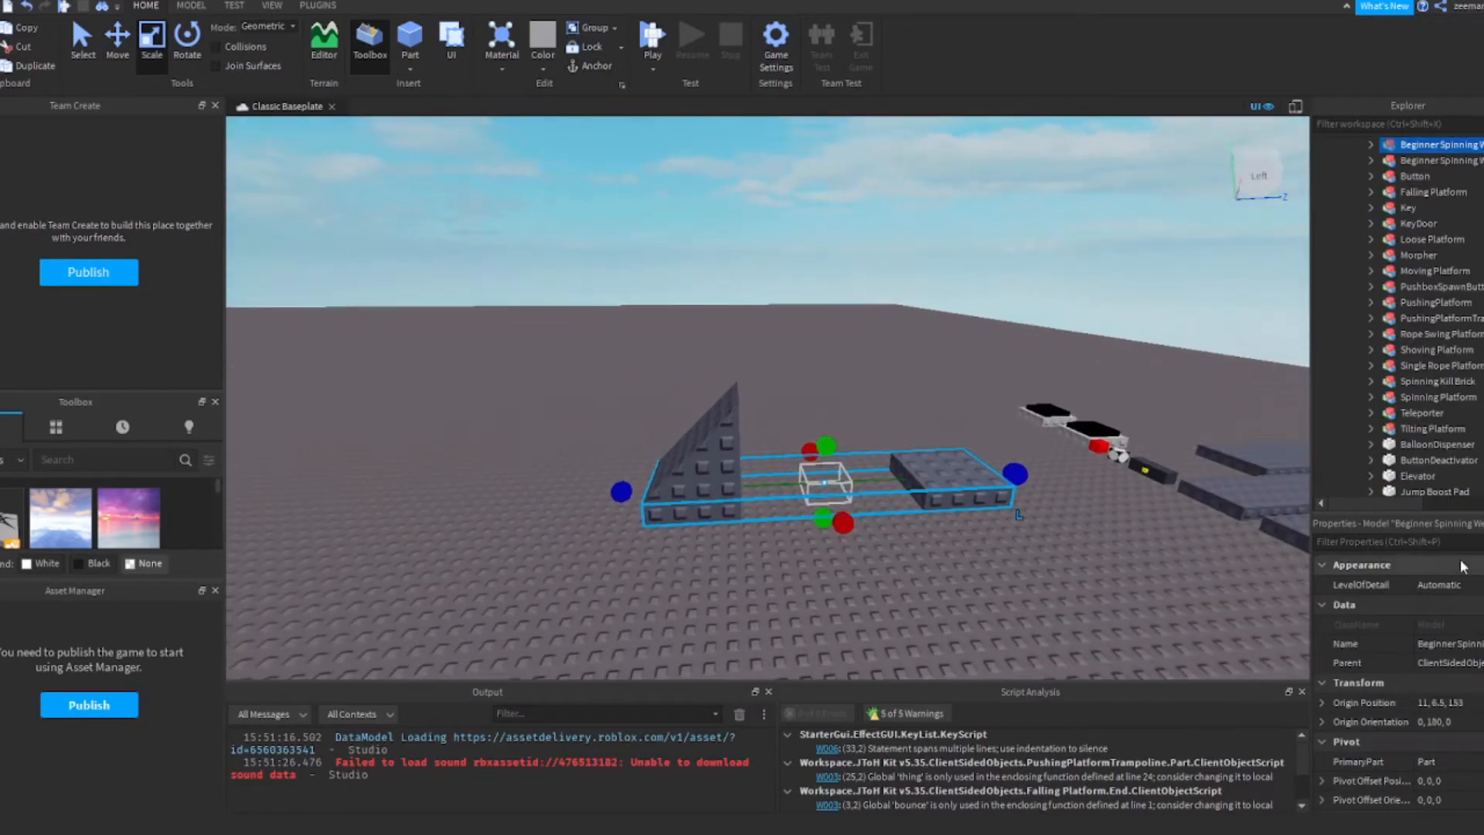
pyautogui.click(1371, 145)
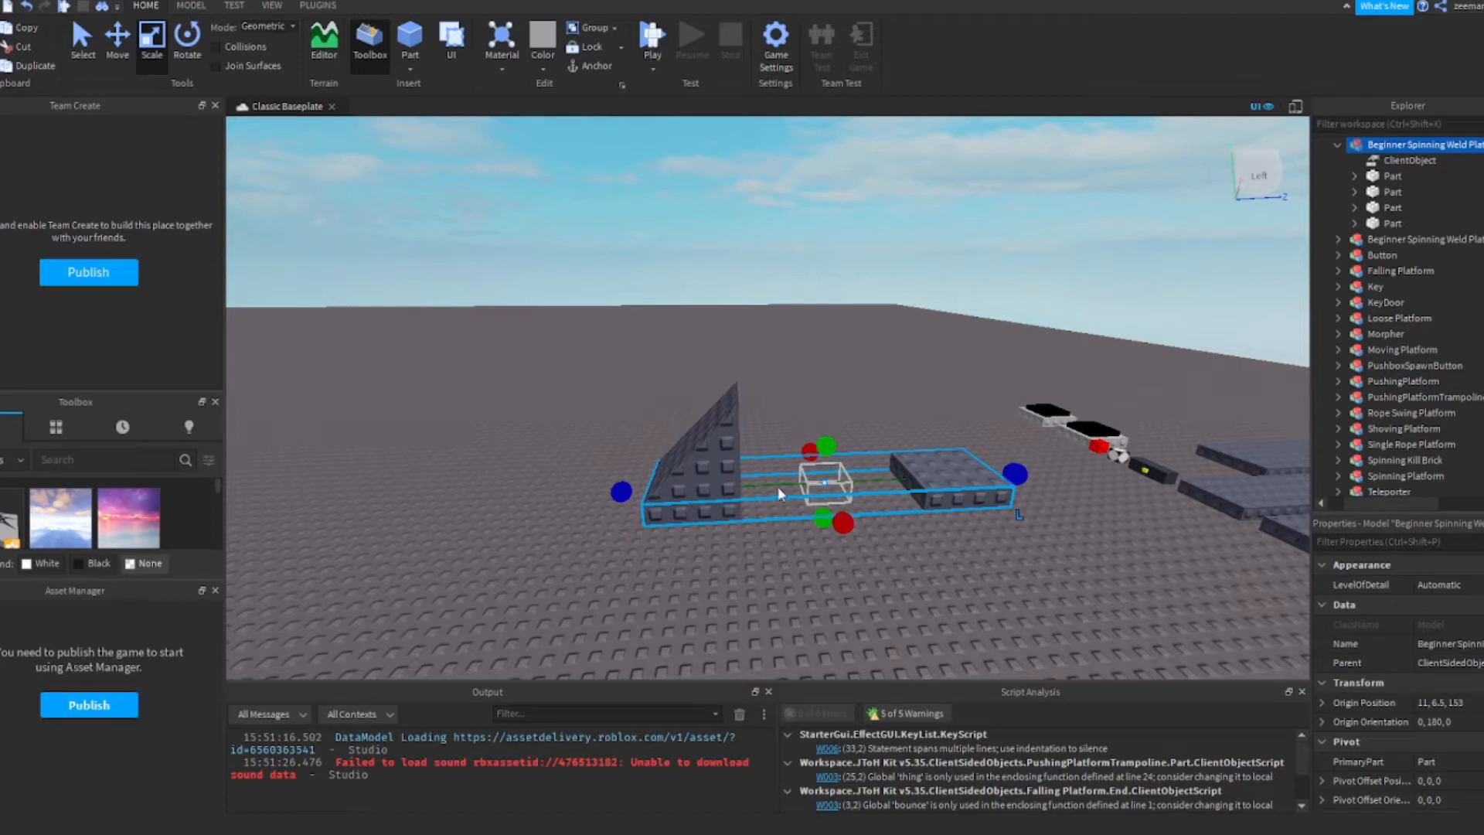
pyautogui.click(730, 445)
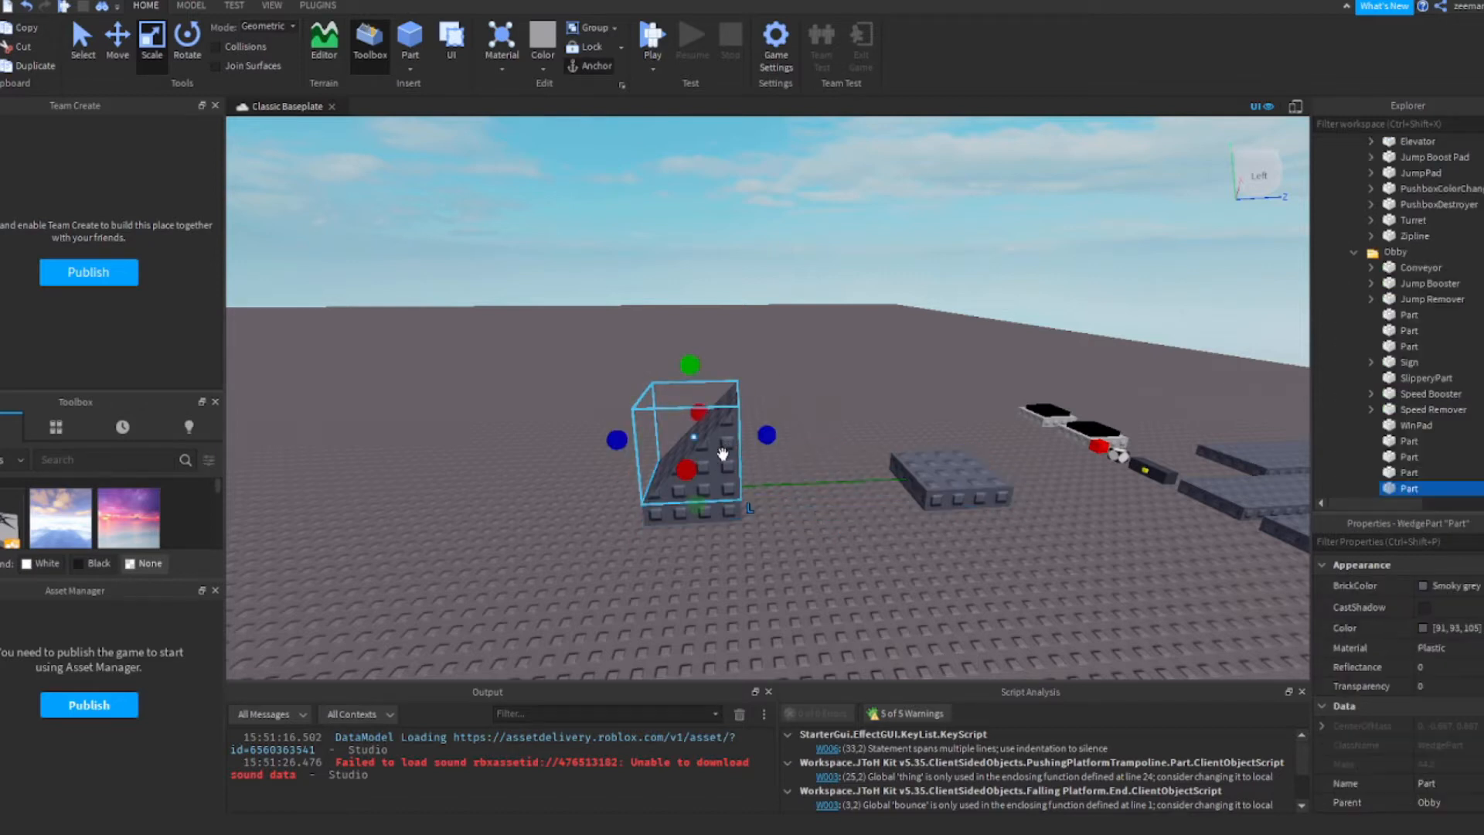
pyautogui.press('f')
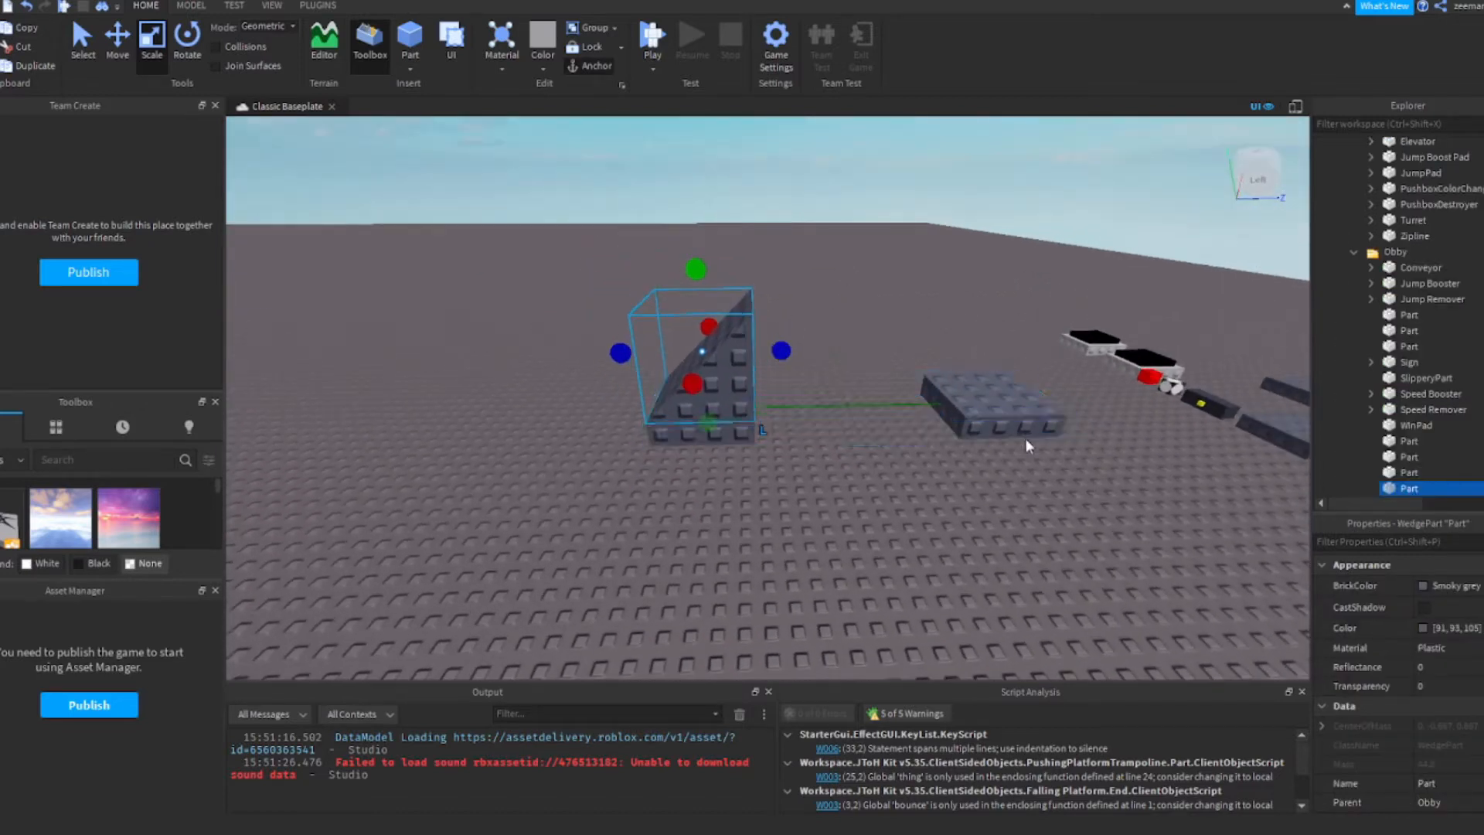
pyautogui.moveTo(1396, 492); pyautogui.dragTo(1450, 358)
pyautogui.click(852, 214)
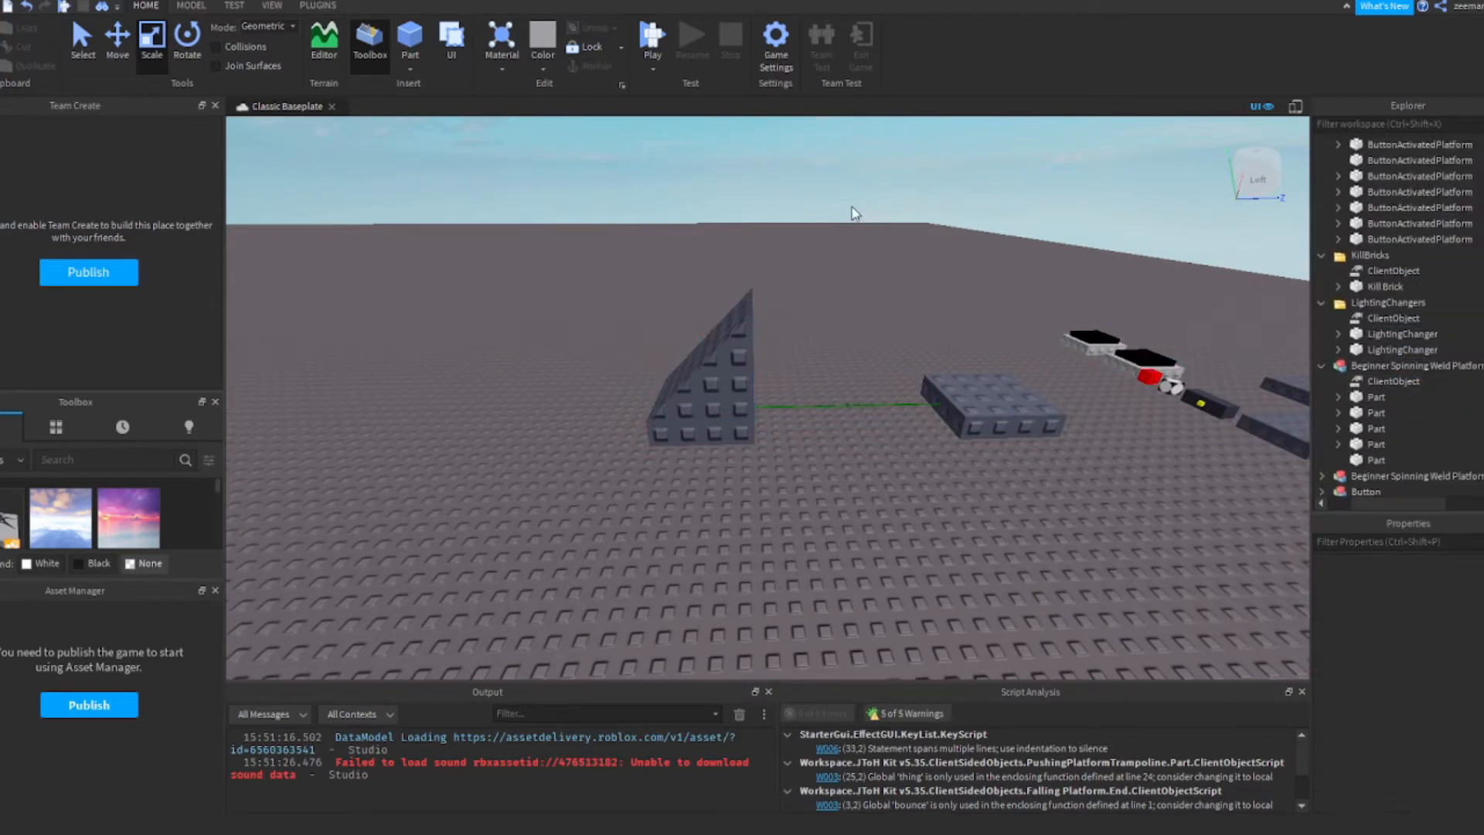
# Create a weld constraint between the wedge and the invisible part at the centre of the spinning platform
pyautogui.click(197, 11)
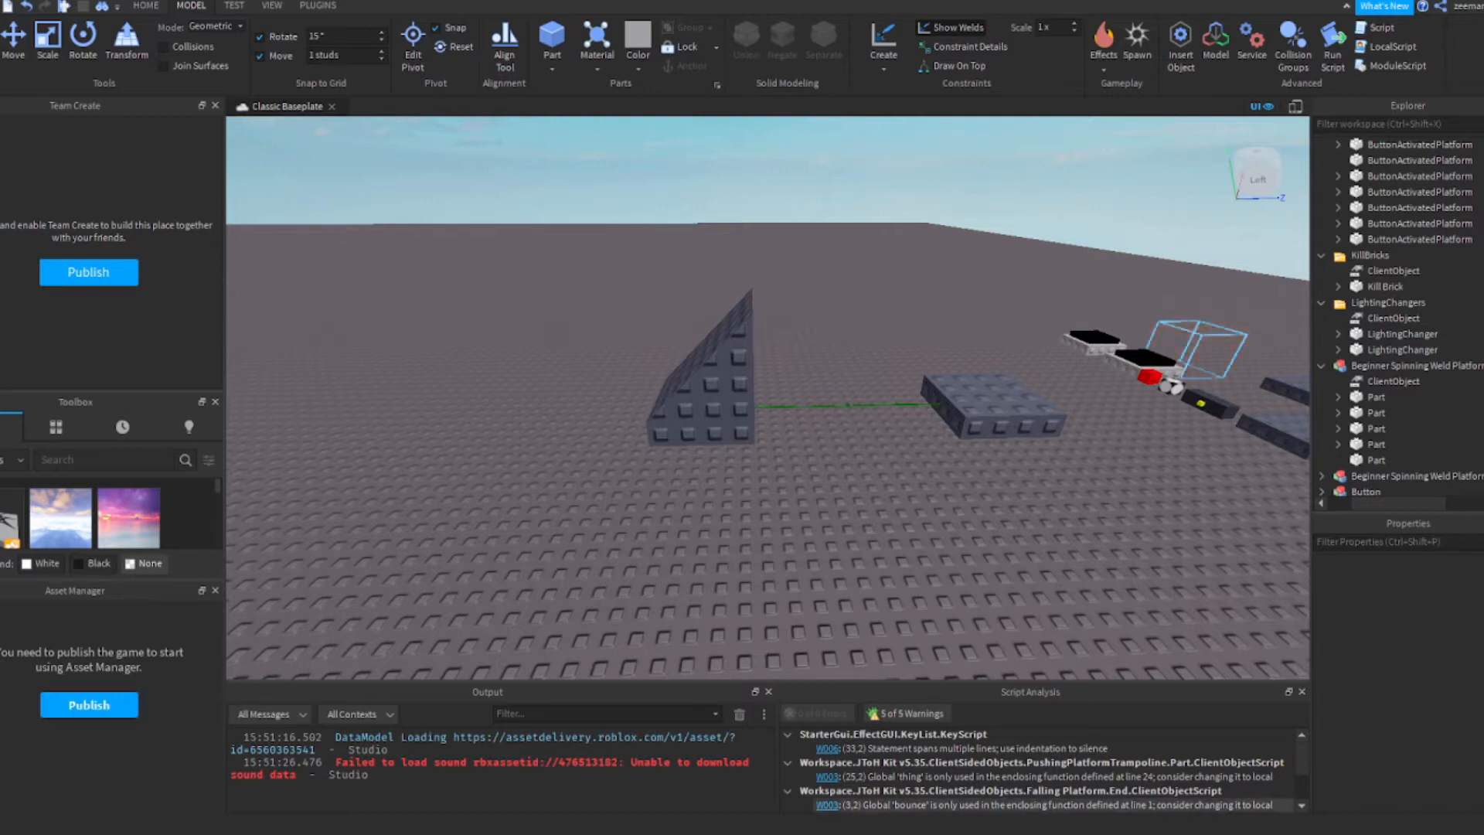
pyautogui.click(726, 374)
pyautogui.moveTo(812, 342); pyautogui.dragTo(666, 483, button='right')
pyautogui.press('w')
pyautogui.press('d')
pyautogui.moveTo(615, 412); pyautogui.dragTo(700, 415, button='right')
pyautogui.press('w')
pyautogui.moveTo(773, 487); pyautogui.dragTo(712, 487, button='right')
pyautogui.press('w')
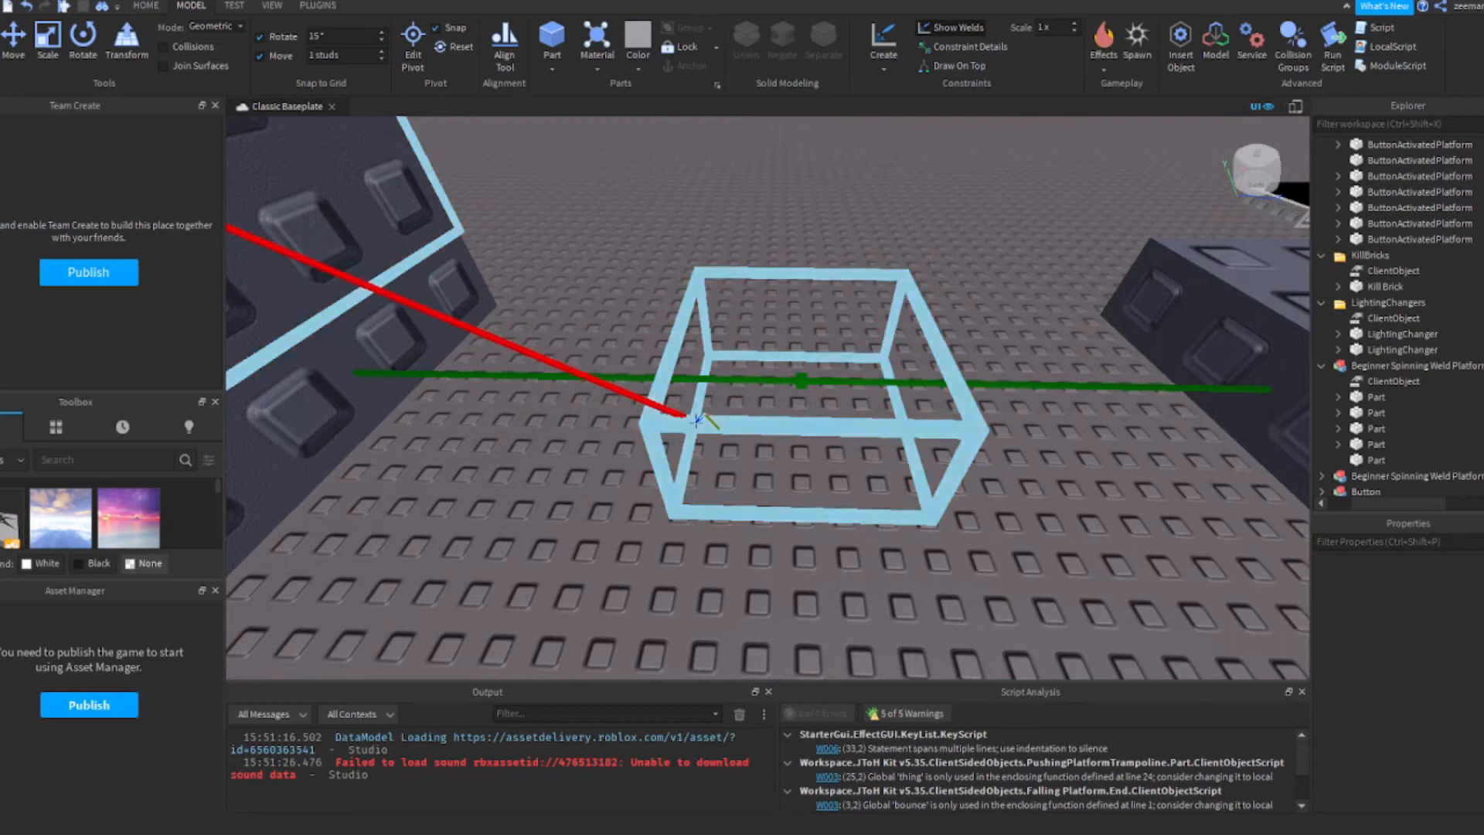
pyautogui.click(692, 414)
pyautogui.press('s')
pyautogui.moveTo(726, 391); pyautogui.dragTo(760, 368, button='right')
pyautogui.press('w')
pyautogui.press('s')
# Unanchor the wedge part in the spinning platform model and clear the selection
pyautogui.click(1371, 463)
pyautogui.moveTo(1152, 395); pyautogui.dragTo(1152, 348, button='right')
pyautogui.press('w')
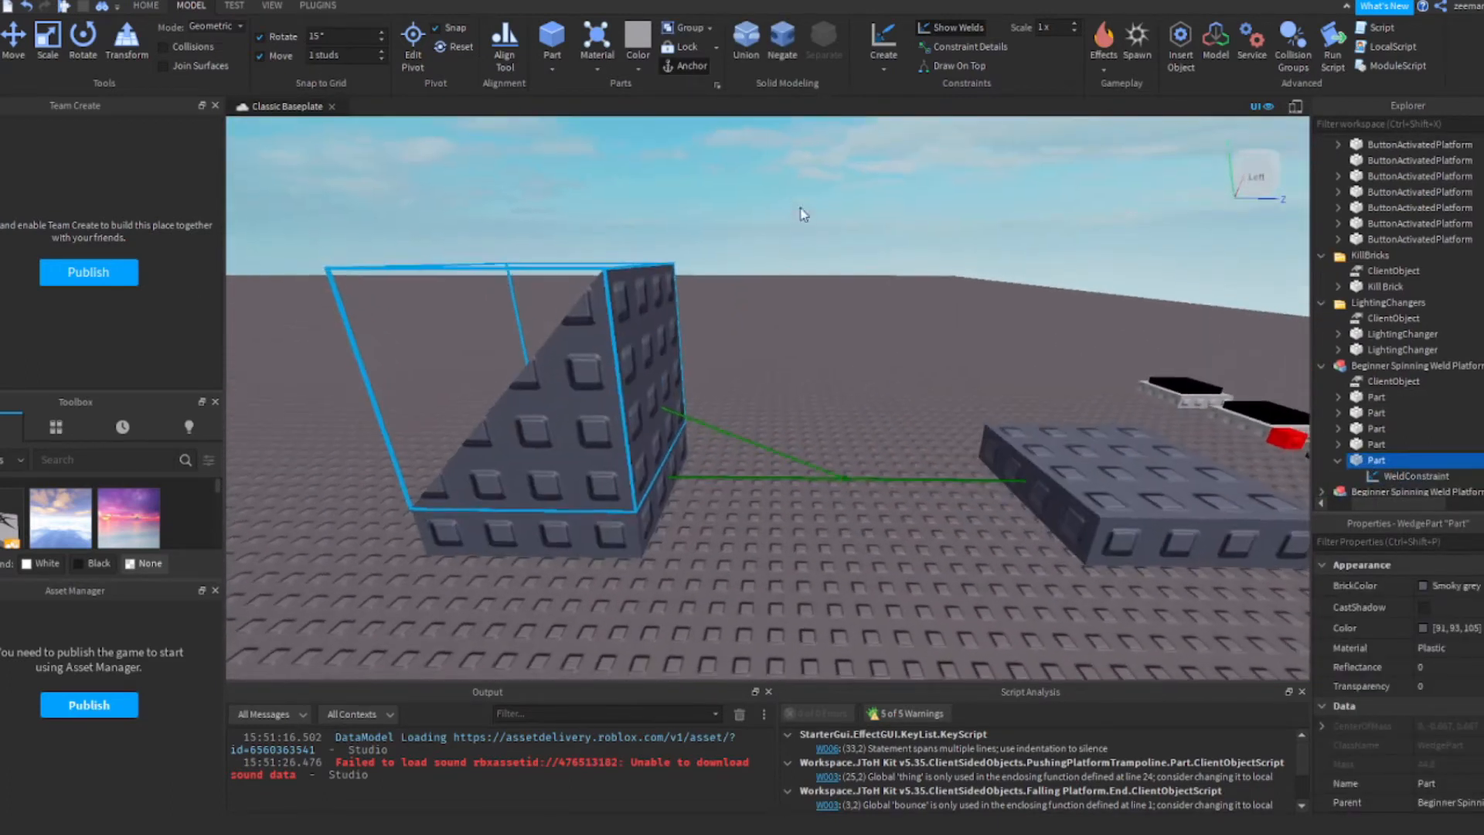
pyautogui.moveTo(745, 257); pyautogui.dragTo(723, 241, button='right')
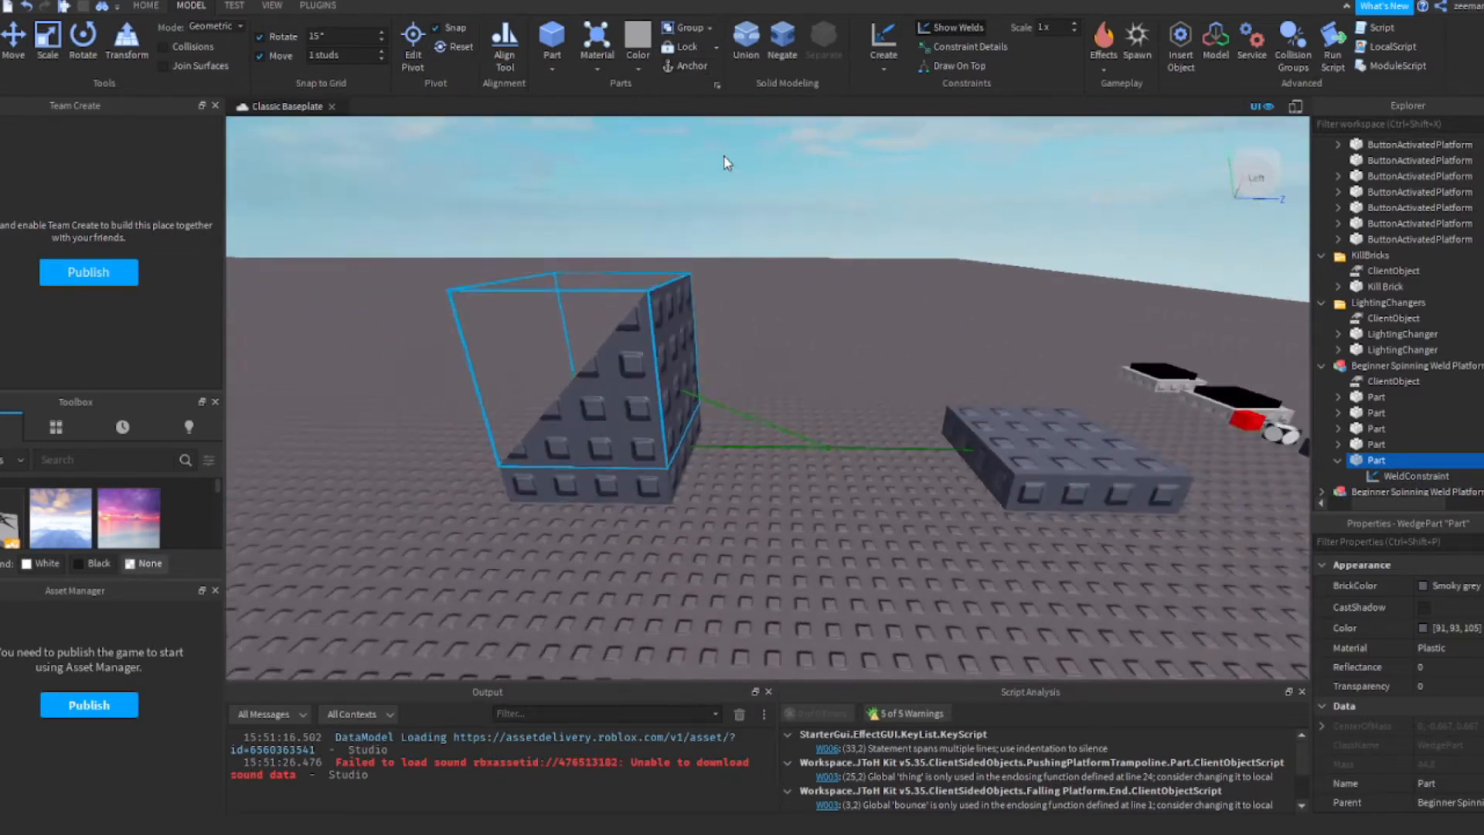
pyautogui.click(865, 224)
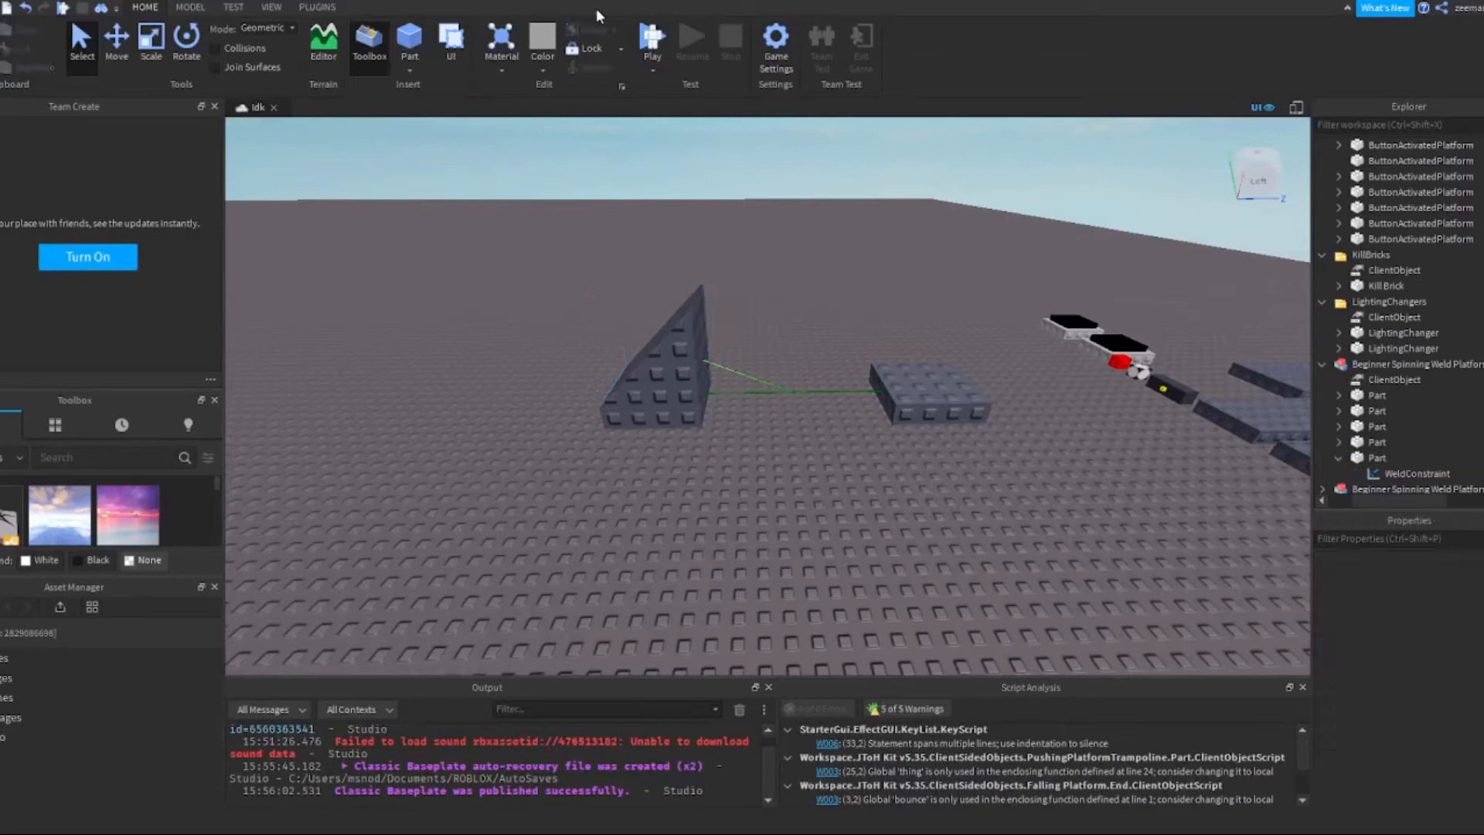
# Playtest the place, bring the character onto the spinning platform to check the welded wedge, and stop the test
pyautogui.click(653, 37)
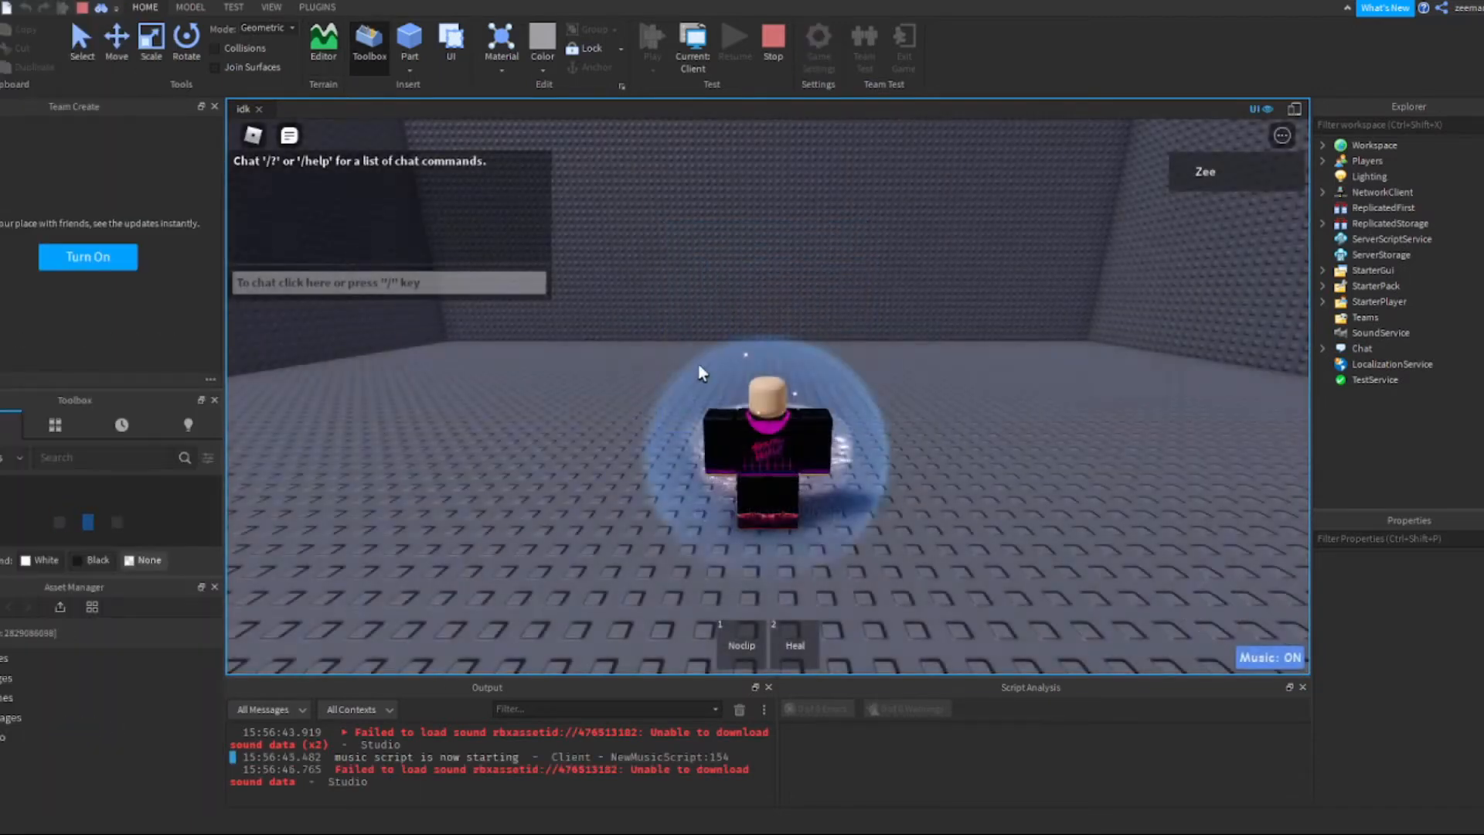
pyautogui.moveTo(698, 364); pyautogui.dragTo(757, 345, button='right')
pyautogui.press('1')
pyautogui.press('w')
pyautogui.press('1')
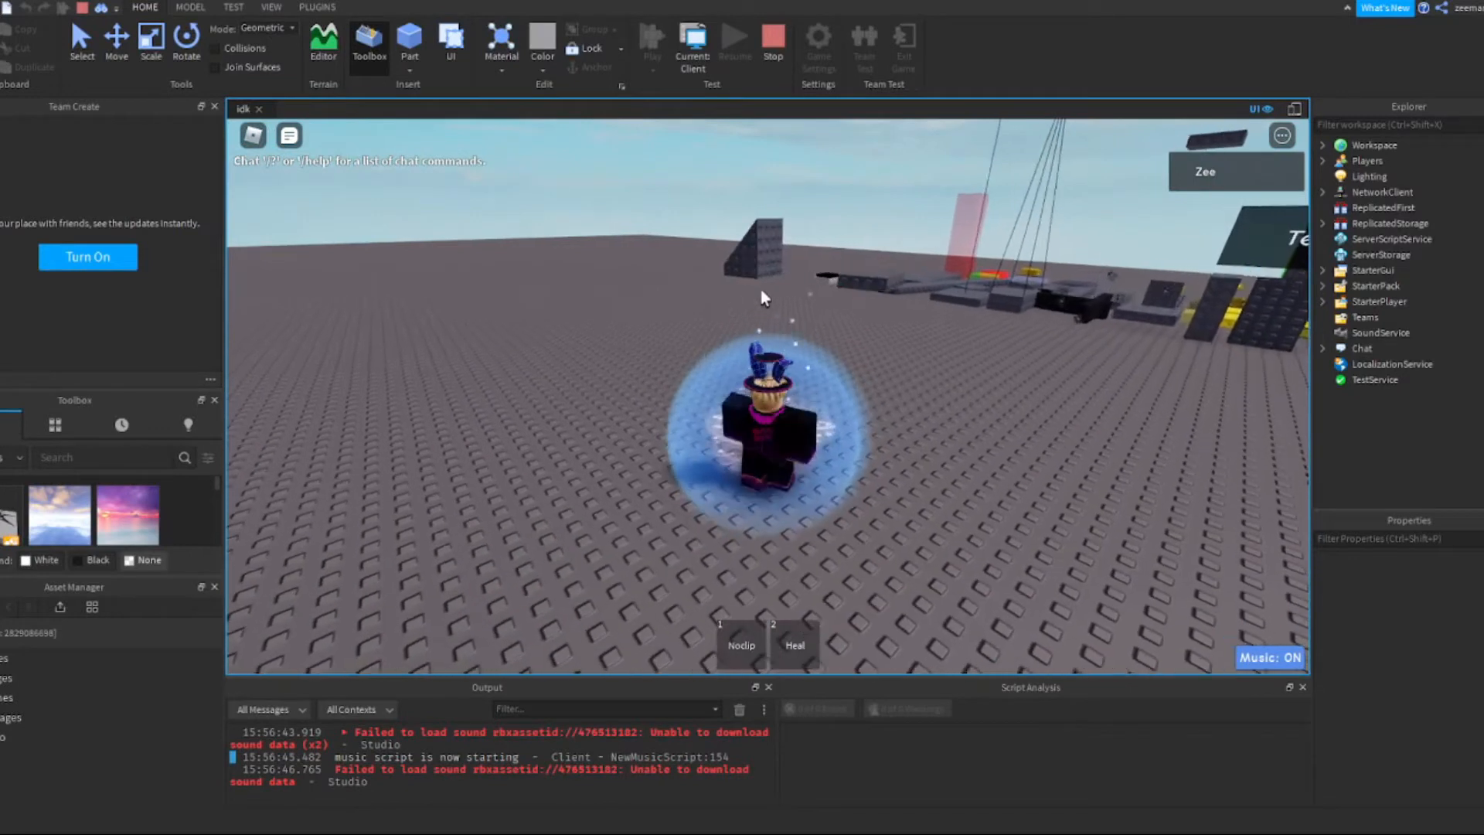
pyautogui.press('shift')
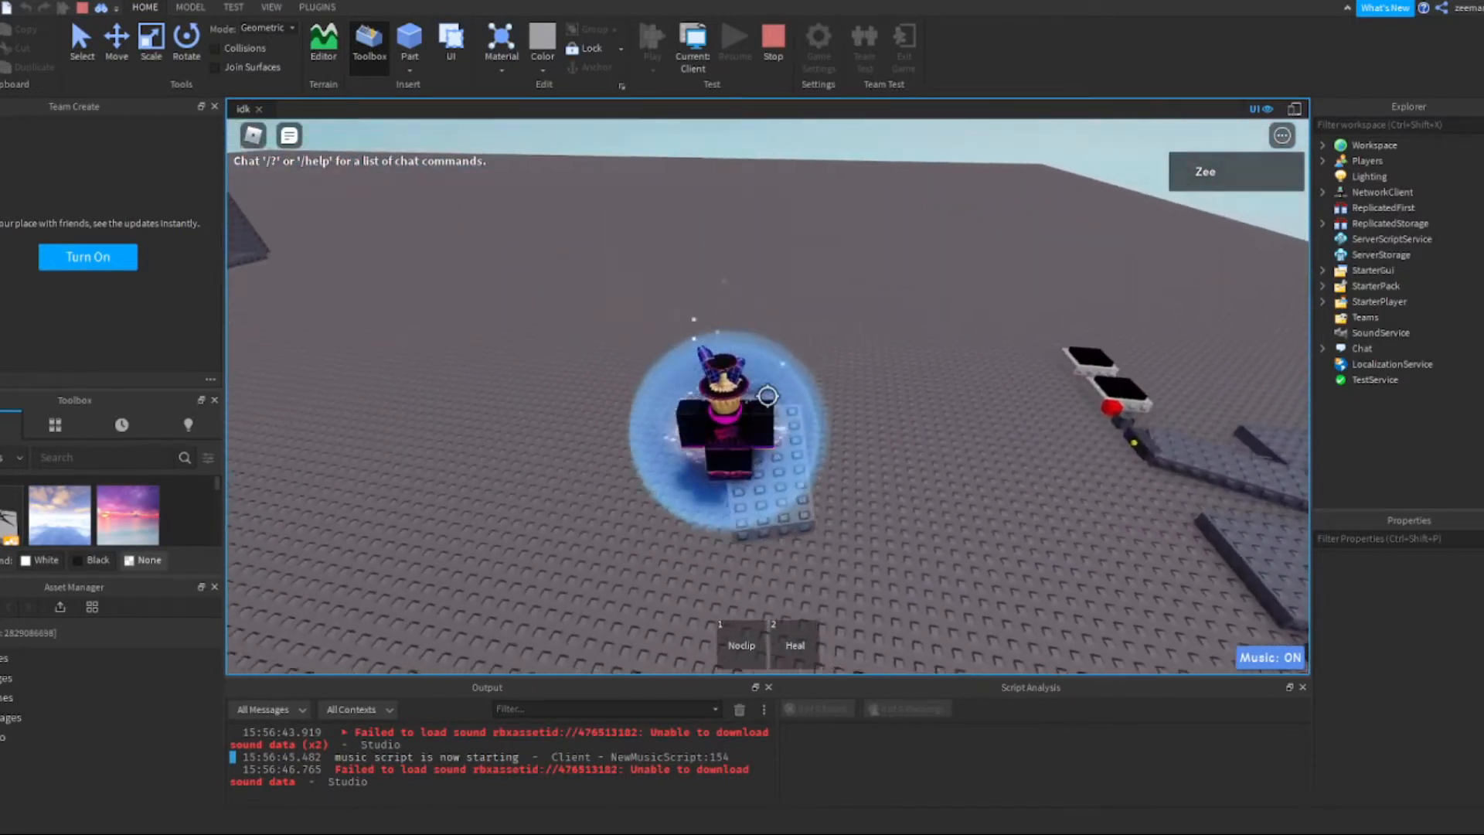
pyautogui.press('shift')
pyautogui.moveTo(767, 395); pyautogui.dragTo(765, 398, button='right')
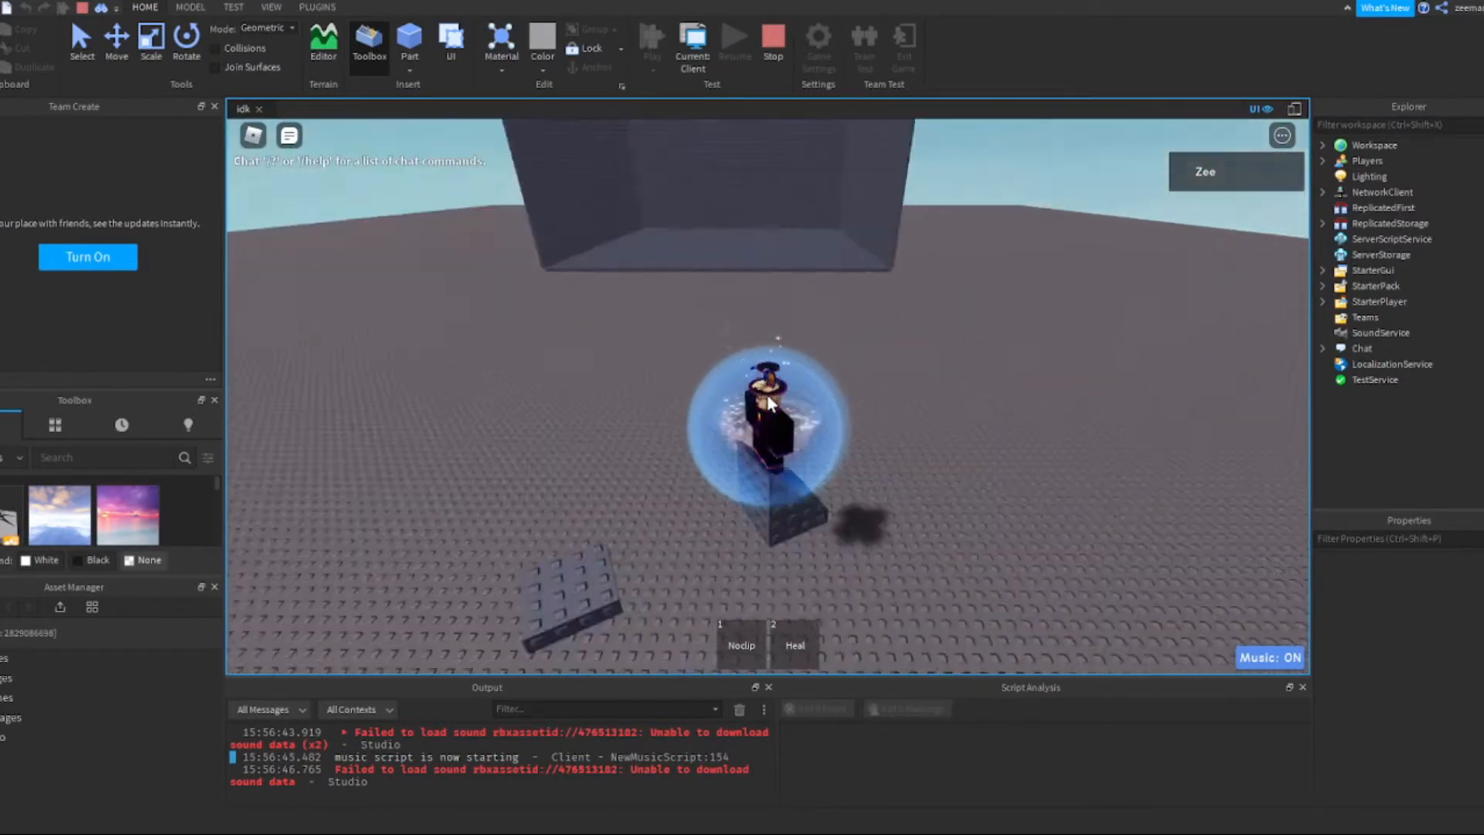
pyautogui.click(773, 50)
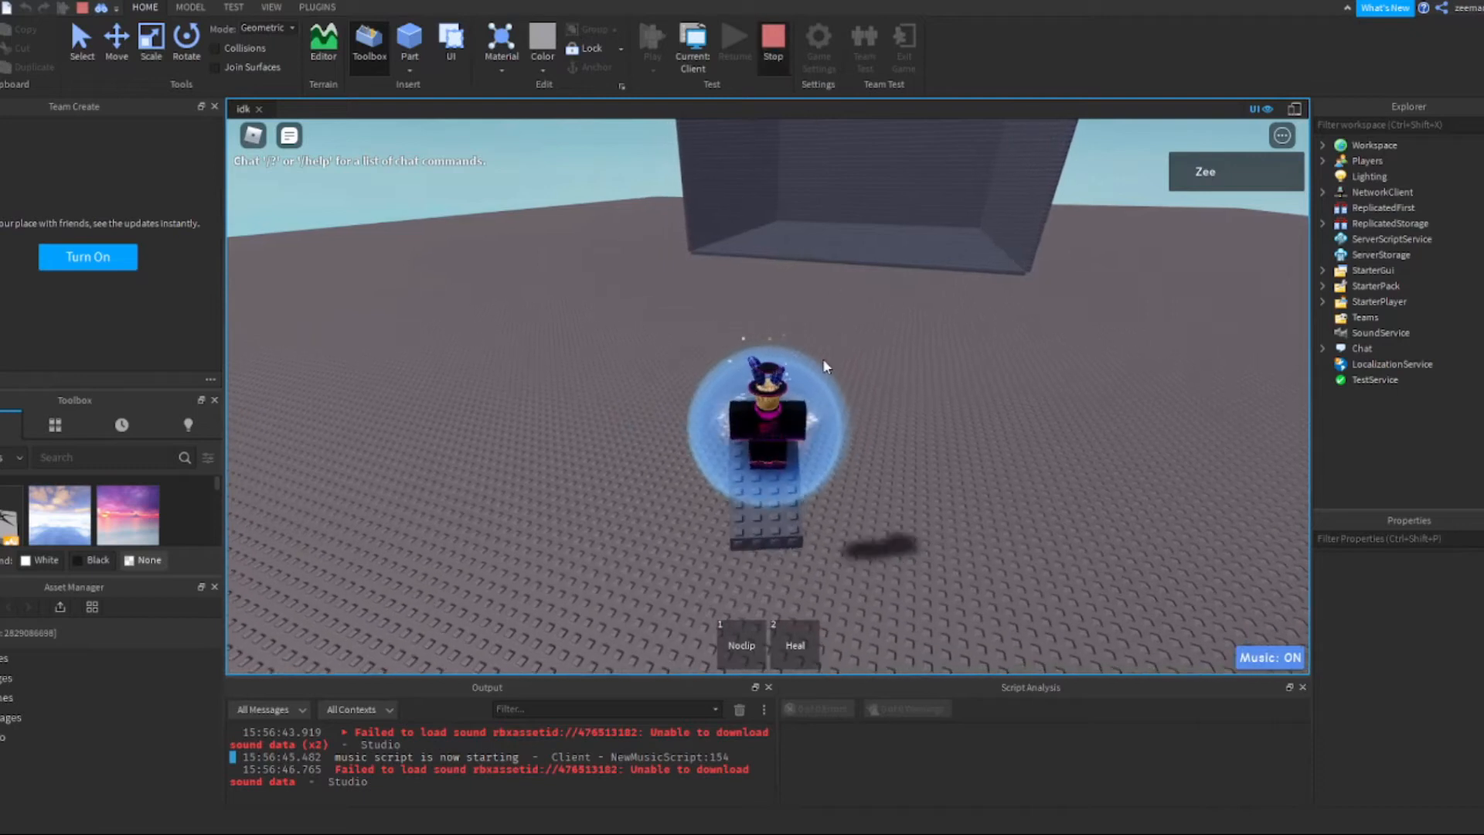
# Select the welded wedge inside the spinning platform model and collapse its contents
pyautogui.click(936, 398)
pyautogui.scroll(2, 934, 395)
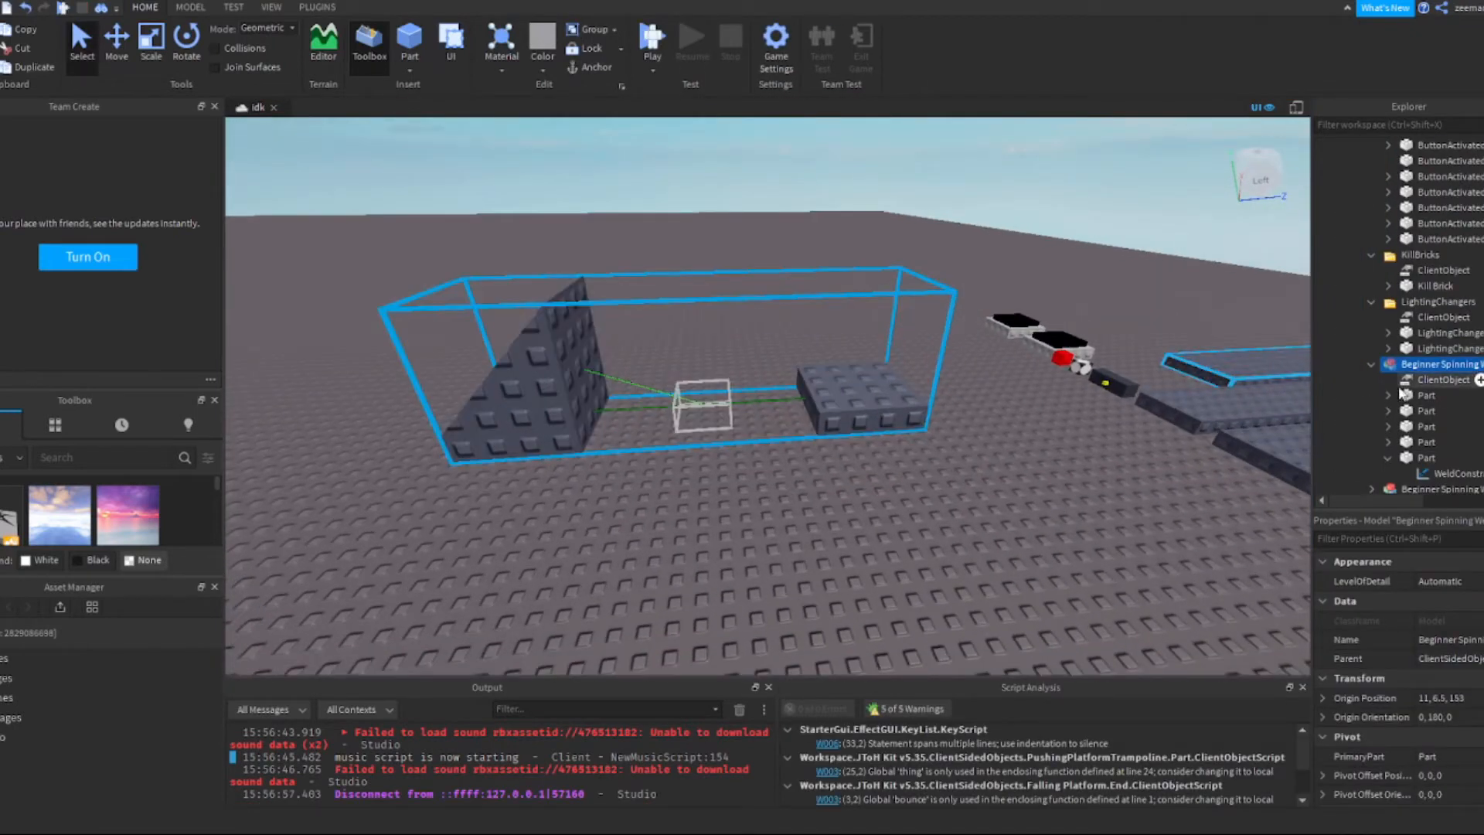
pyautogui.click(1401, 458)
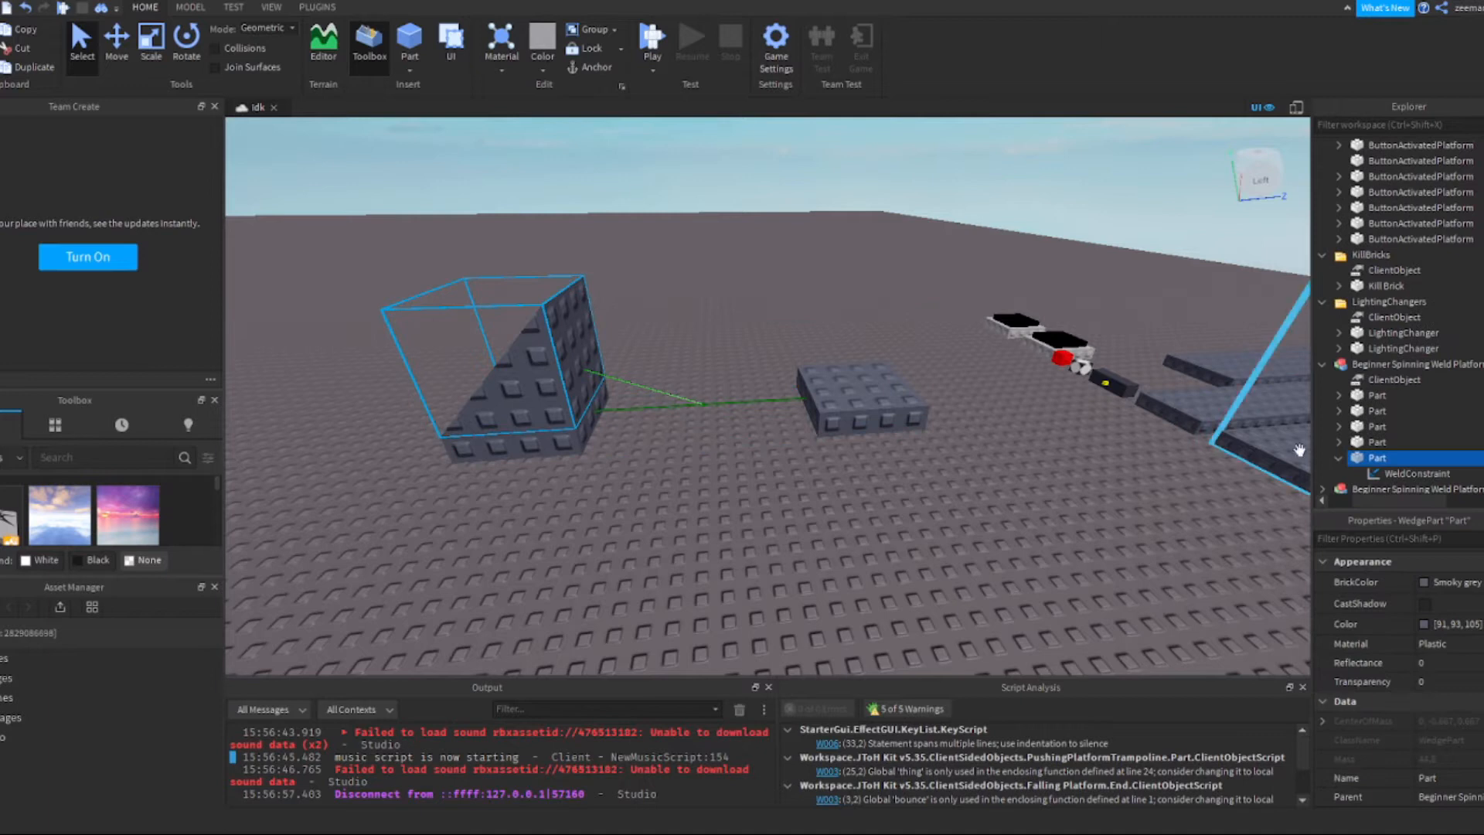
pyautogui.click(1338, 457)
pyautogui.moveTo(933, 382); pyautogui.dragTo(903, 365, button='right')
pyautogui.scroll(2, 751, 431)
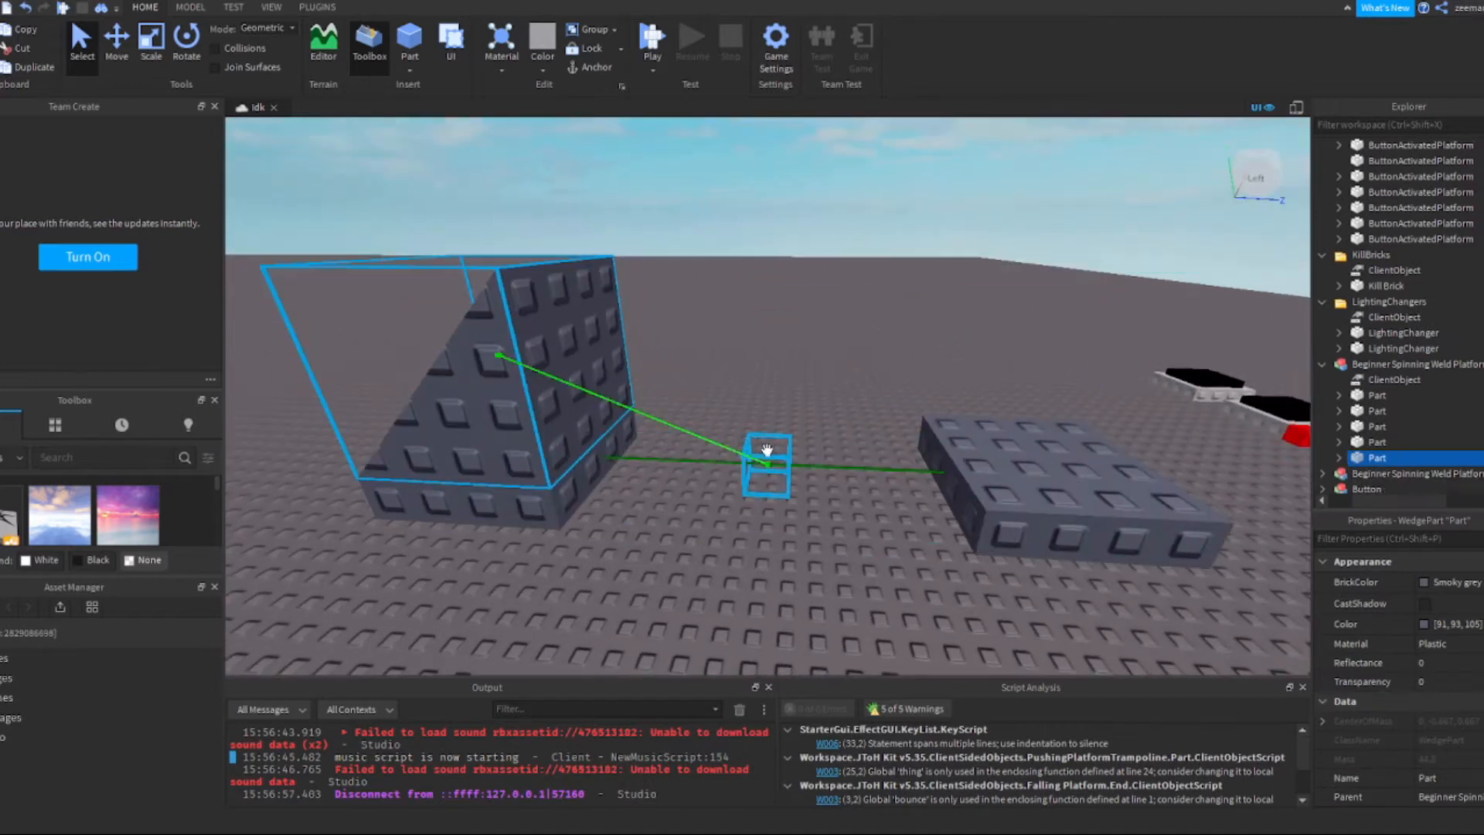
# Set the AngularVelocity of the CylindricalConstraint in the platform's invisible centre part to 1.5
pyautogui.keyDown('alt'); pyautogui.click(765, 452); pyautogui.keyUp('alt')
pyautogui.moveTo(779, 368); pyautogui.dragTo(798, 321, button='right')
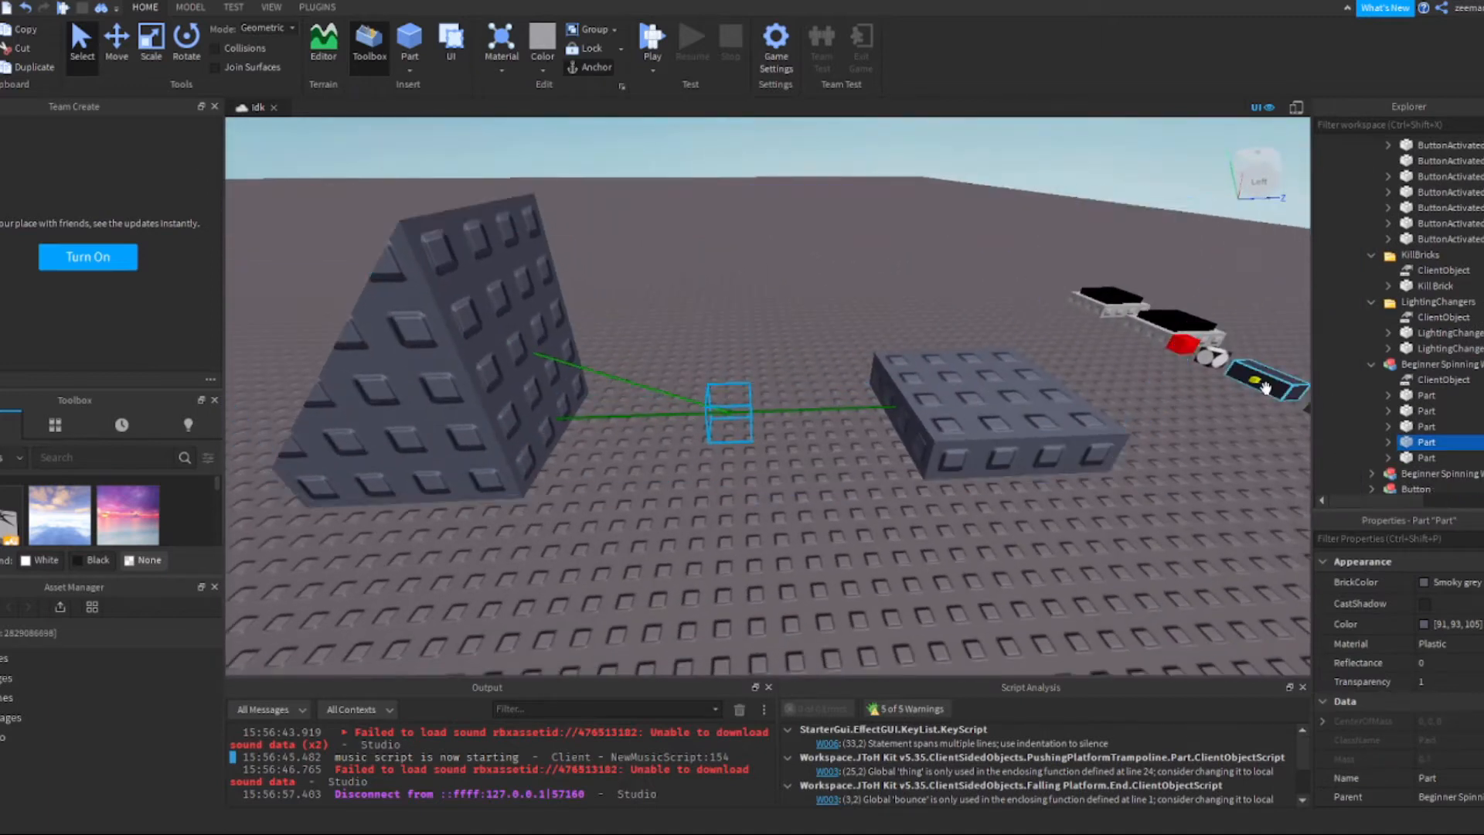
pyautogui.click(1408, 428)
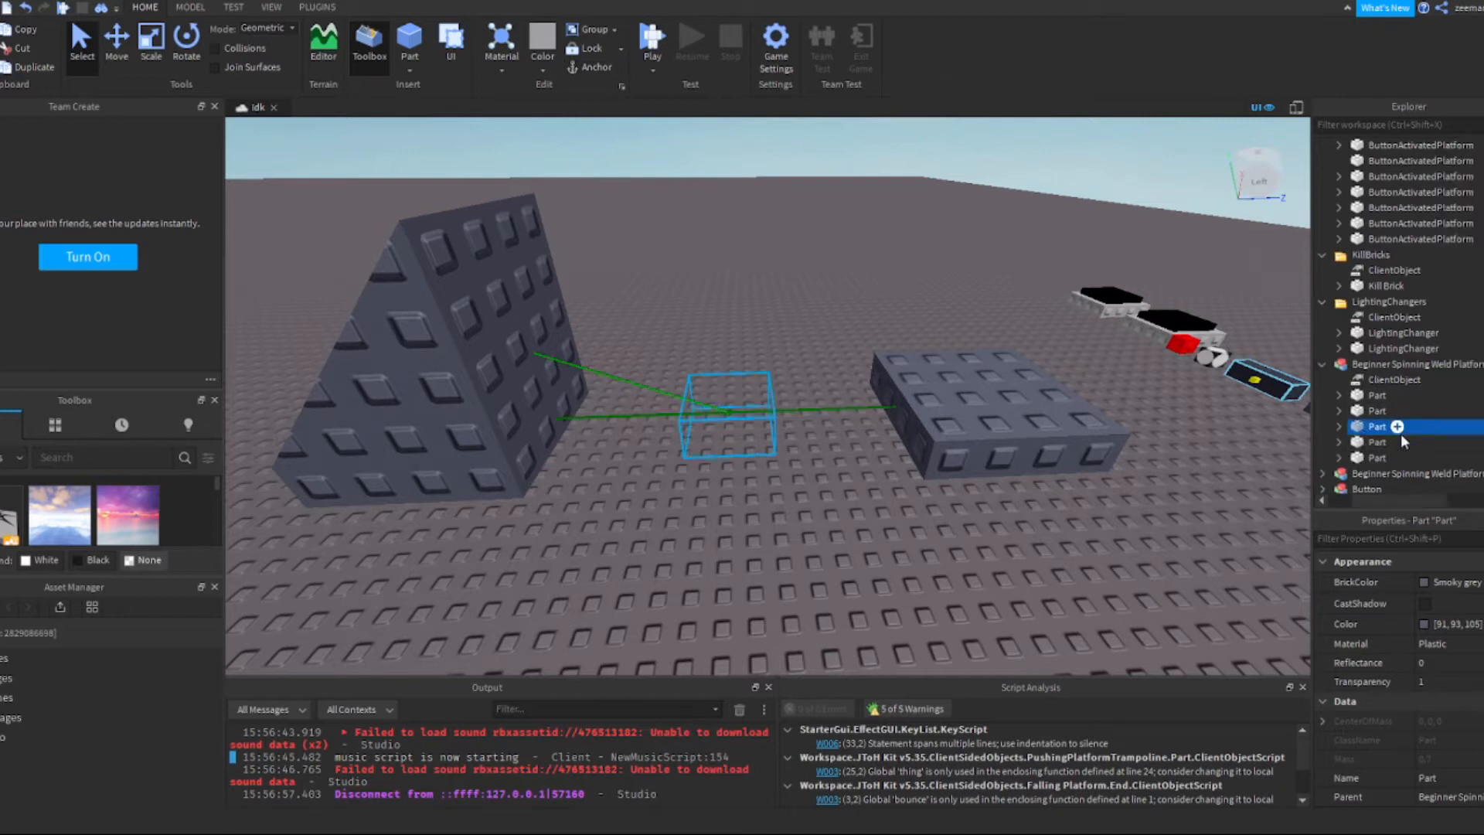
pyautogui.click(1376, 445)
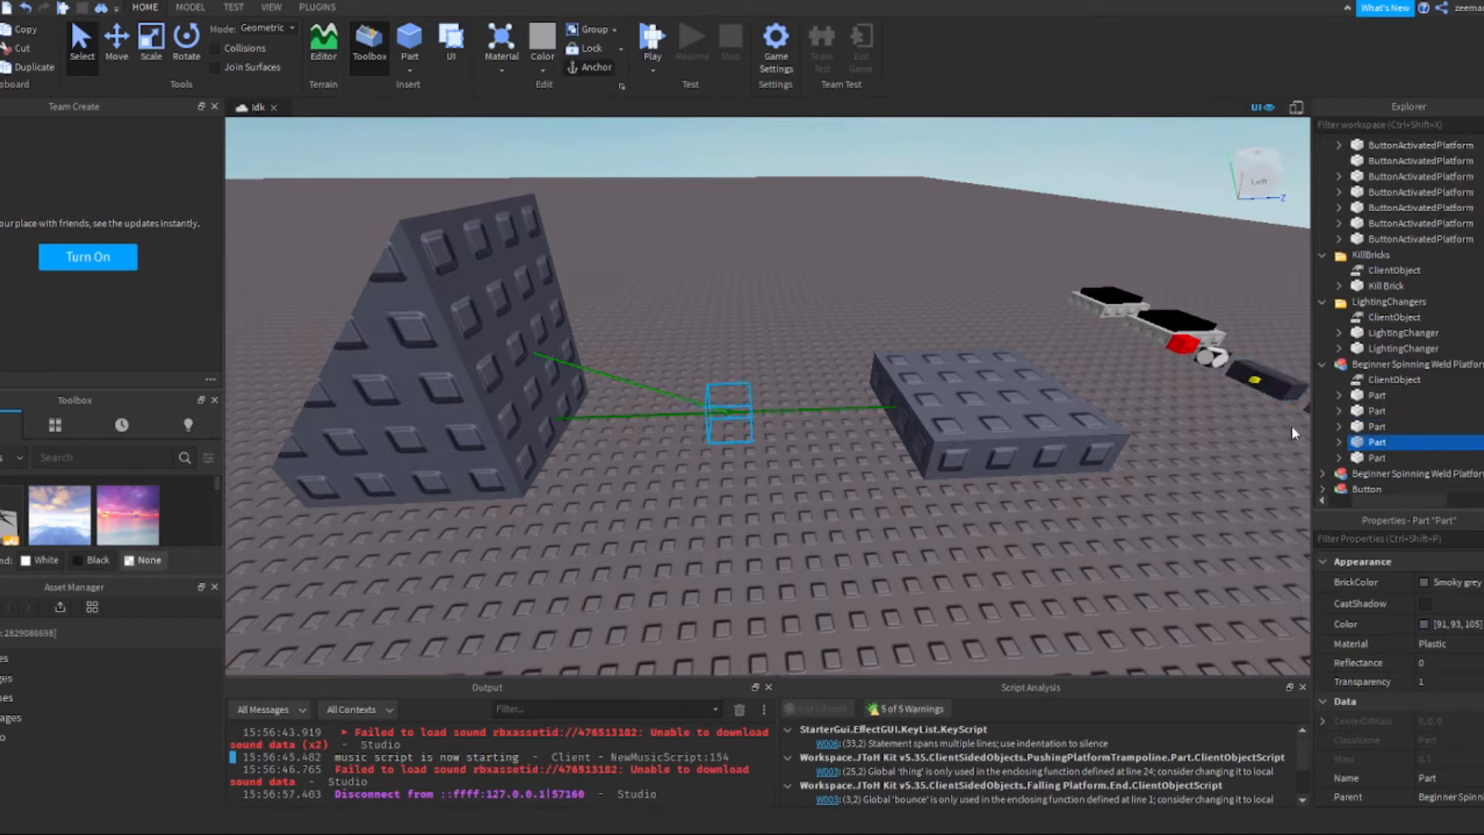
pyautogui.click(1340, 441)
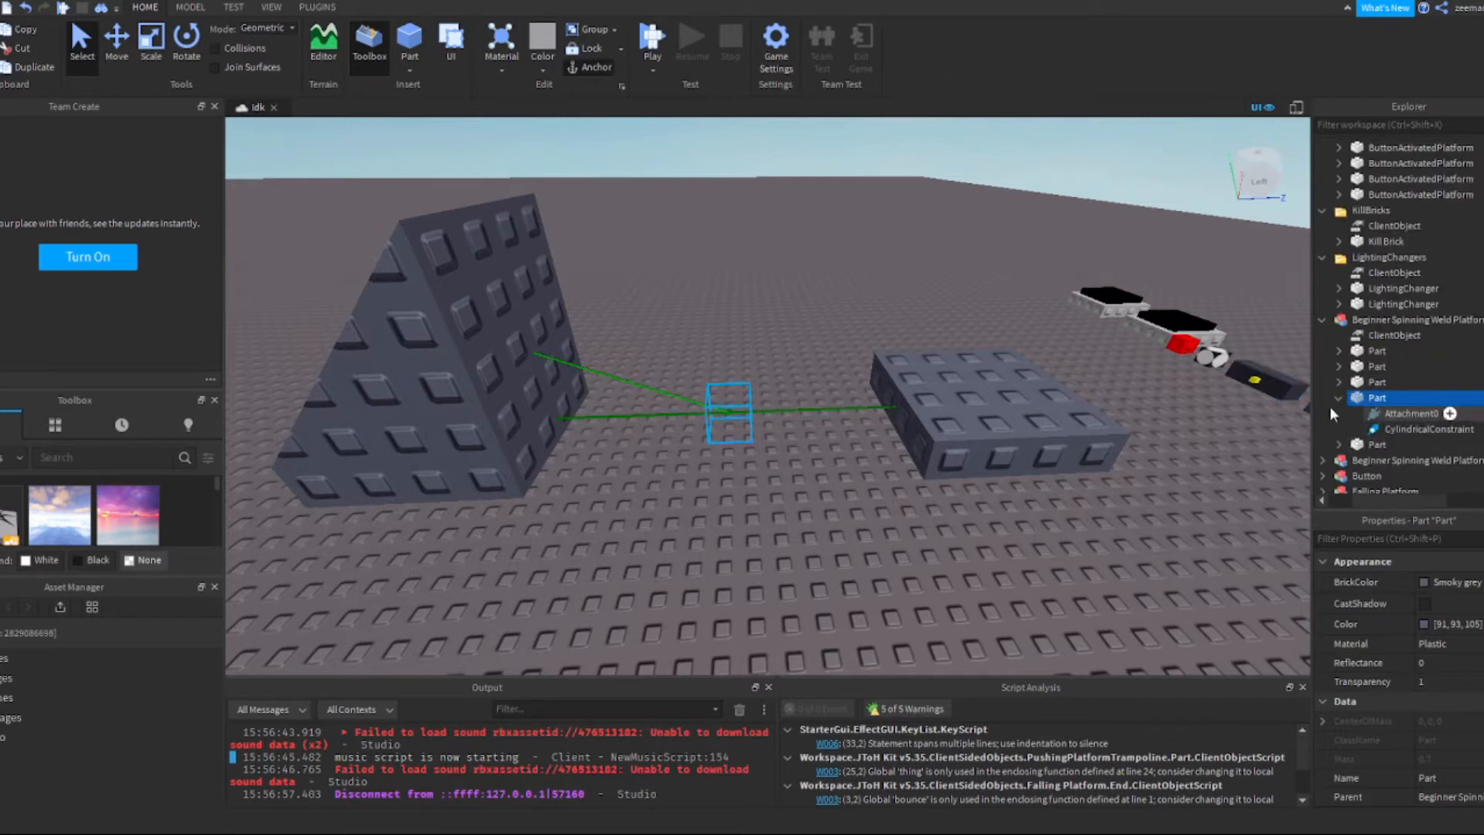
pyautogui.click(1395, 430)
pyautogui.scroll(-3, 1445, 647)
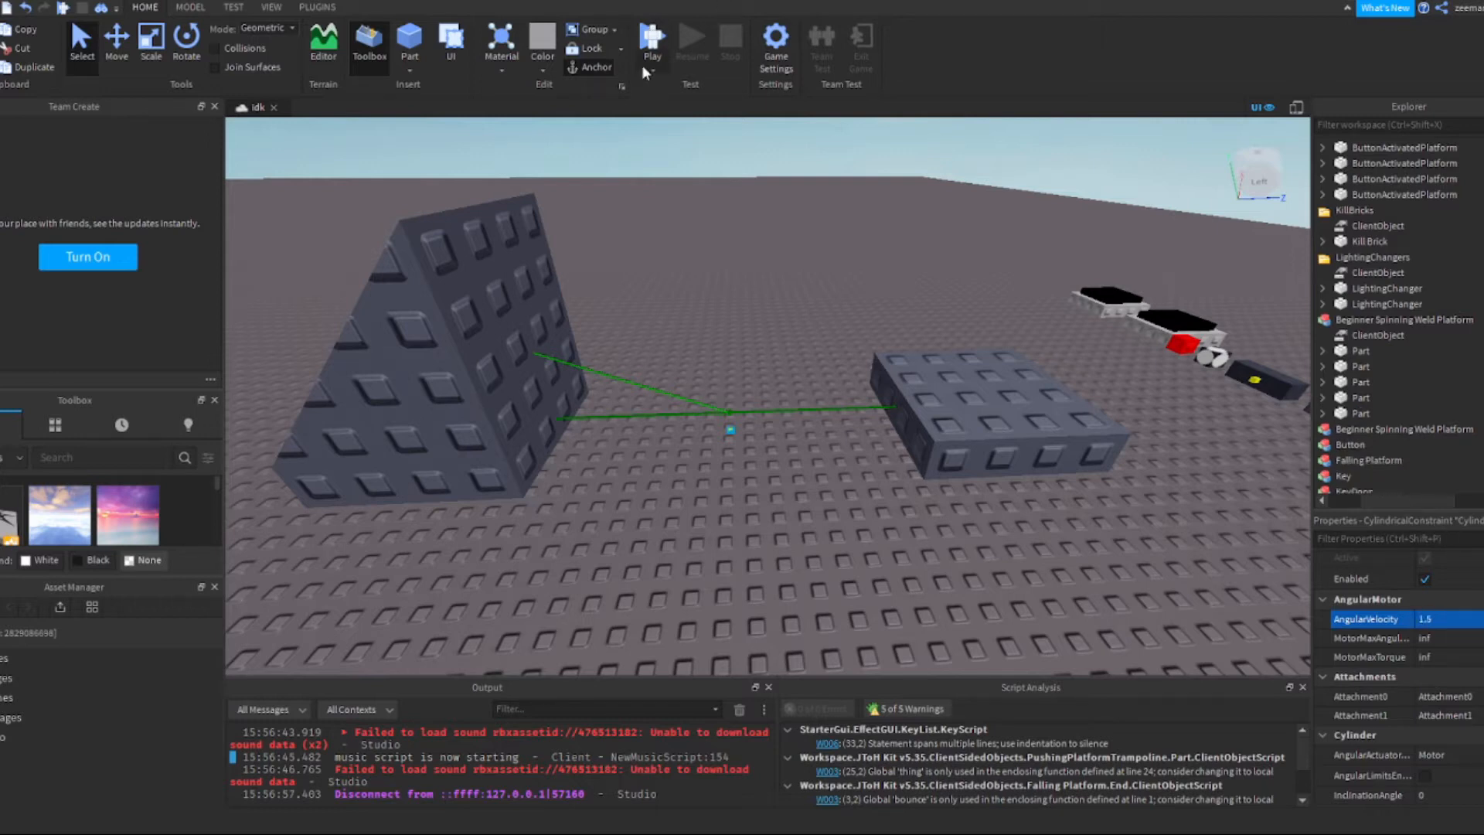
# Playtest from the current spot, move and jump with the character near the spinning platform, and end the test
pyautogui.click(652, 40)
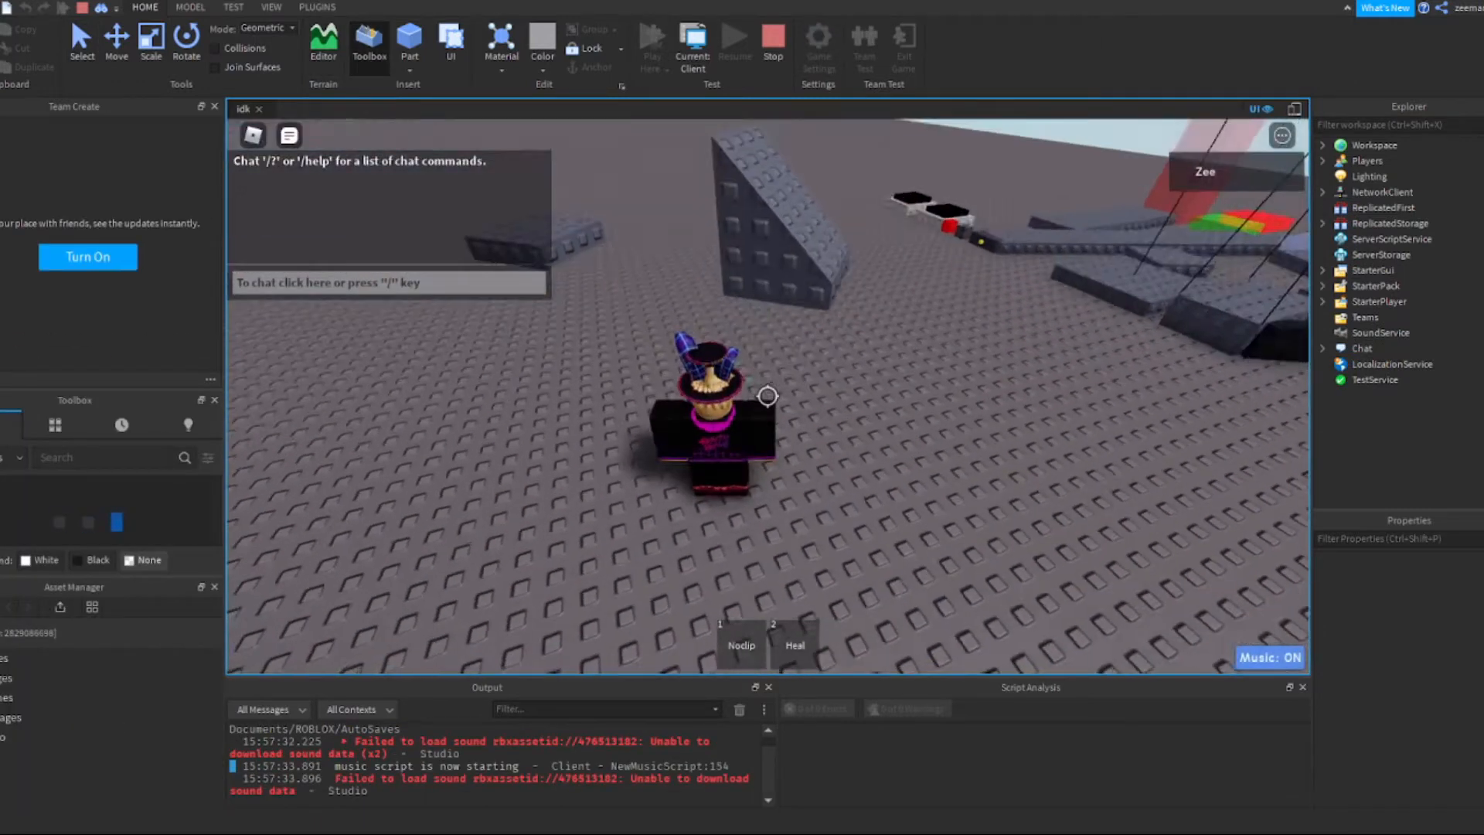
pyautogui.press('w')
pyautogui.moveTo(767, 395); pyautogui.dragTo(768, 397, button='right')
pyautogui.press('space')
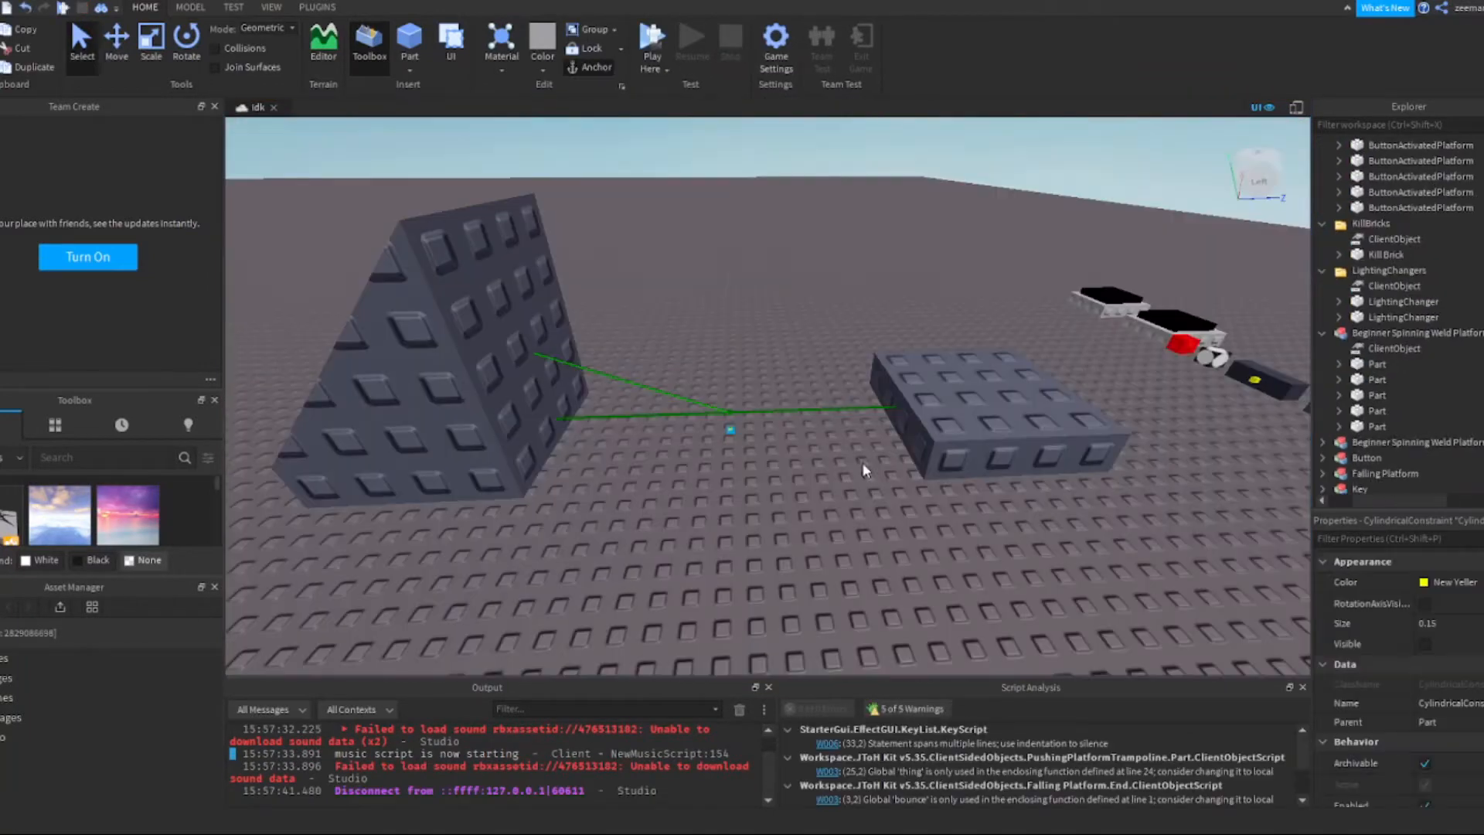
pyautogui.moveTo(890, 419); pyautogui.dragTo(890, 419, button='right')
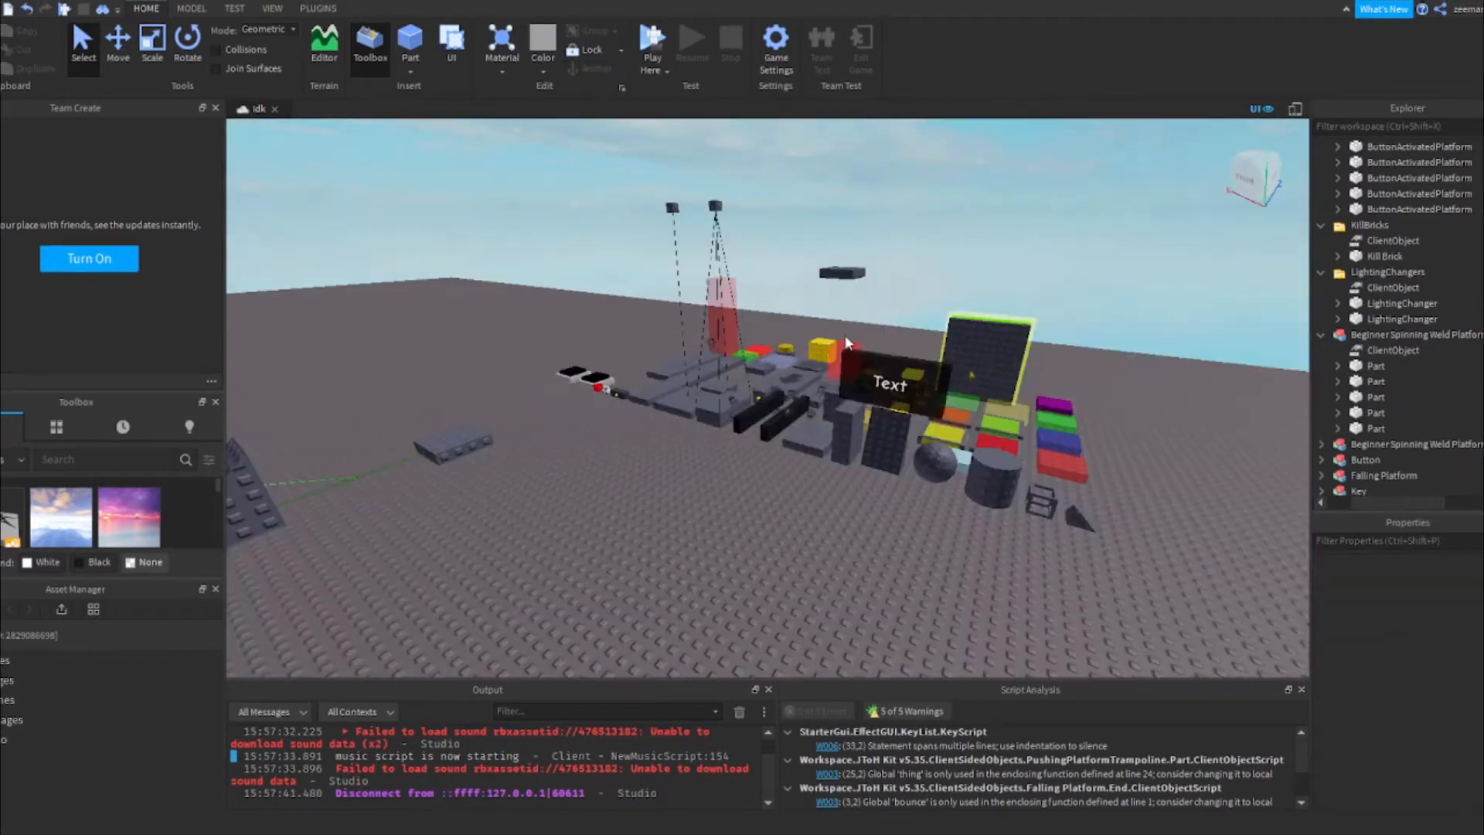
# Select the kit's PushingPlatform model and bring a copy of it to the open baseplate near the spinning platform
pyautogui.scroll(2, 846, 342)
pyautogui.scroll(6, 804, 346)
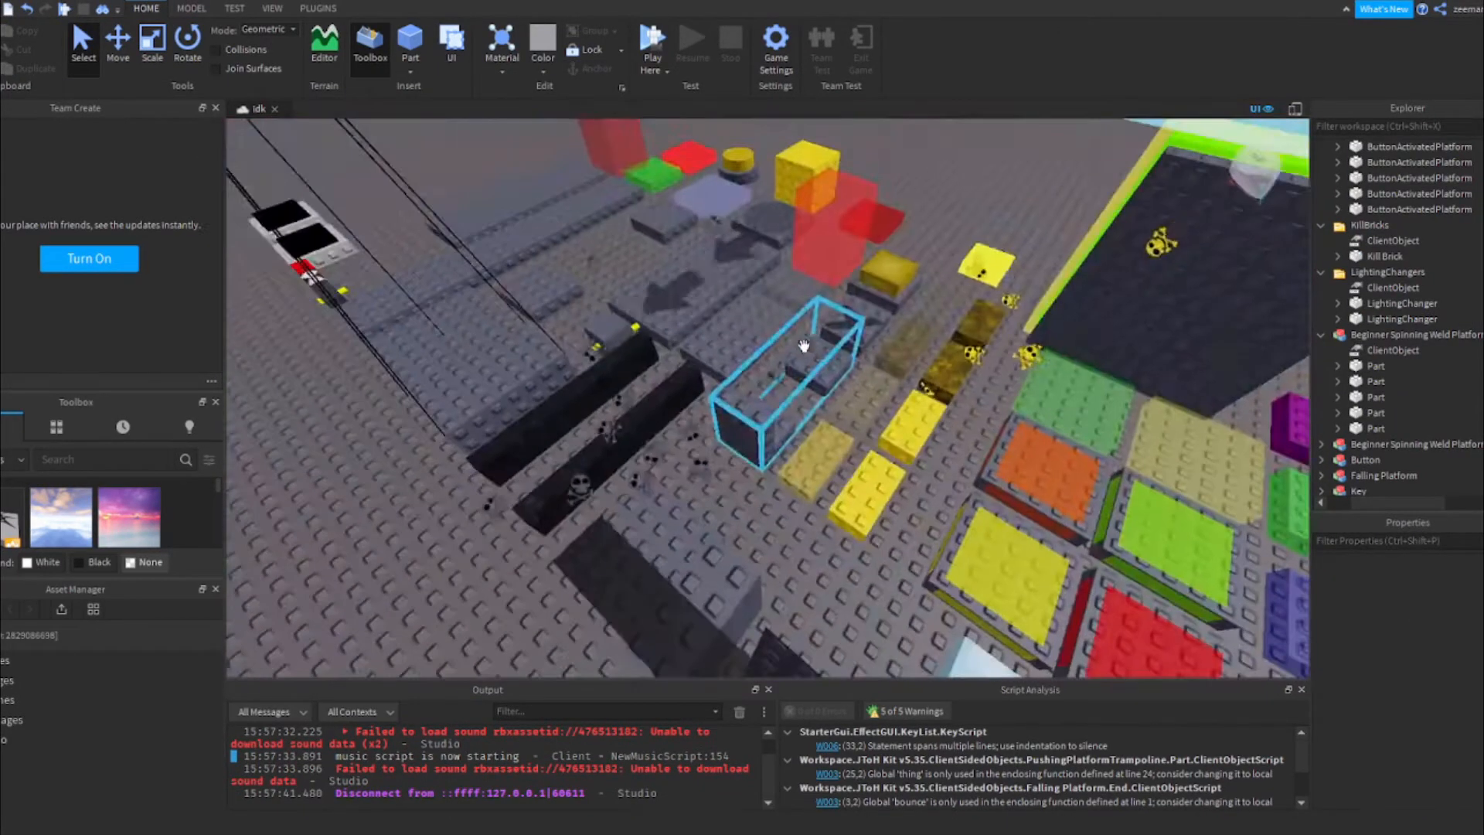
pyautogui.click(759, 411)
pyautogui.moveTo(759, 411); pyautogui.dragTo(799, 441, button='right')
pyautogui.moveTo(799, 441); pyautogui.dragTo(799, 430)
pyautogui.moveTo(799, 440); pyautogui.dragTo(799, 430, button='right')
pyautogui.moveTo(799, 430); pyautogui.dragTo(795, 576)
pyautogui.moveTo(795, 577); pyautogui.dragTo(795, 576, button='right')
pyautogui.click(119, 47)
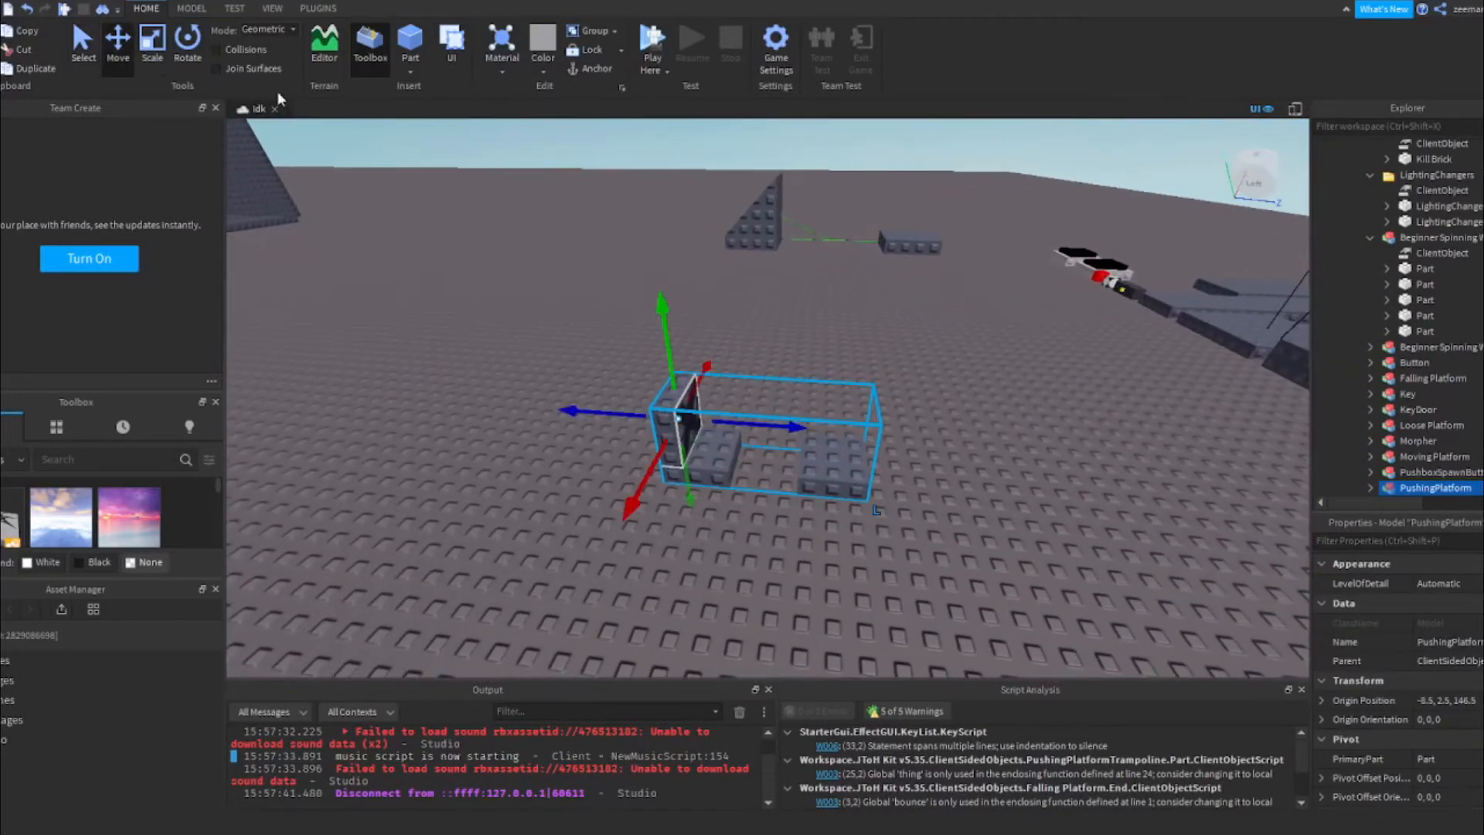
# Raise the PushingPlatform copy above the baseplate and expand its contents, collapsing those of the spinning weld platform
pyautogui.moveTo(655, 301); pyautogui.dragTo(655, 231)
pyautogui.moveTo(655, 231); pyautogui.dragTo(674, 249, button='right')
pyautogui.moveTo(674, 249); pyautogui.dragTo(679, 292)
pyautogui.moveTo(680, 292); pyautogui.dragTo(679, 295, button='right')
pyautogui.press('s')
pyautogui.click(1369, 239)
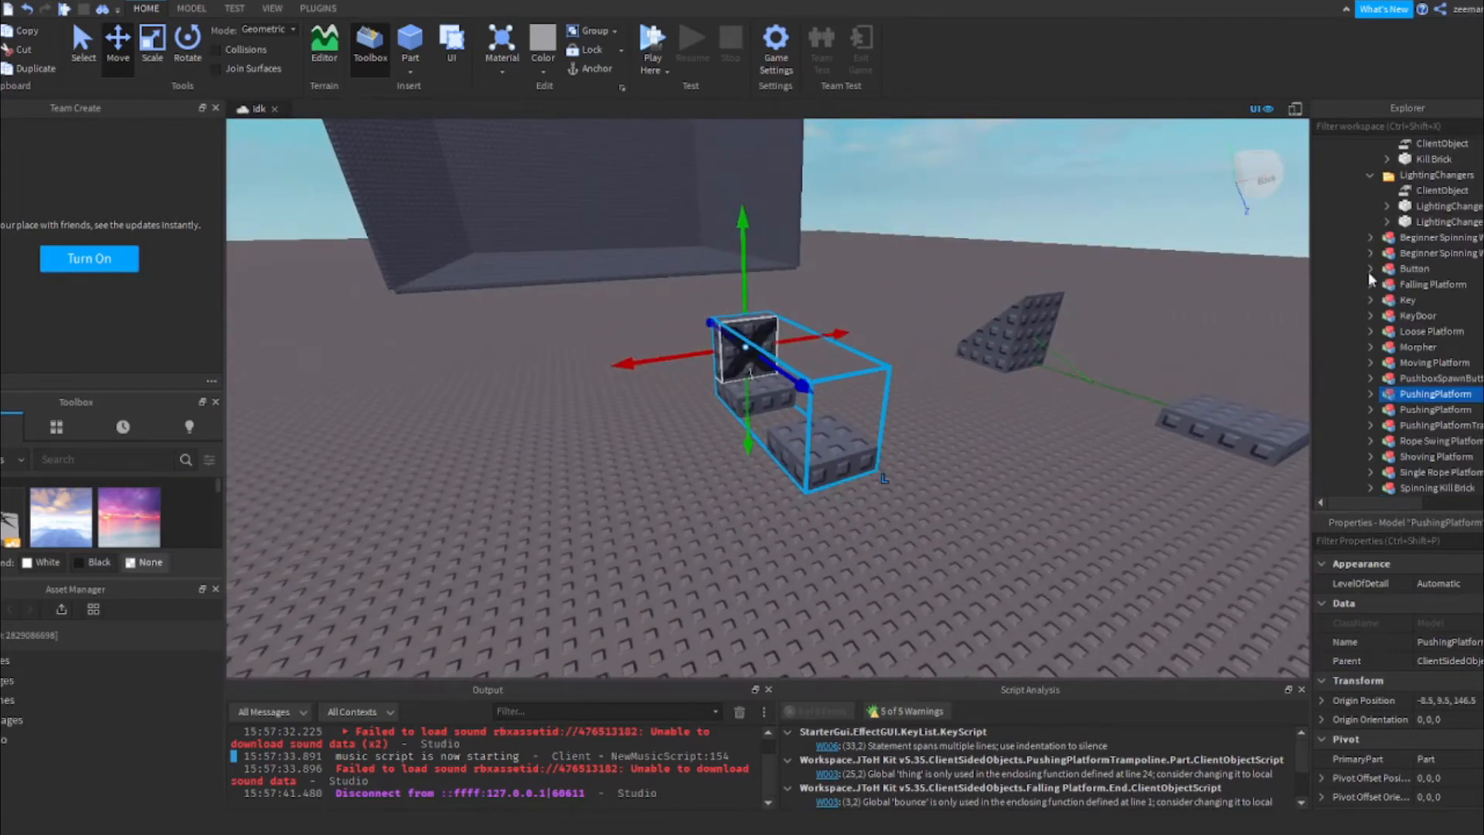
pyautogui.click(1370, 396)
pyautogui.press('f')
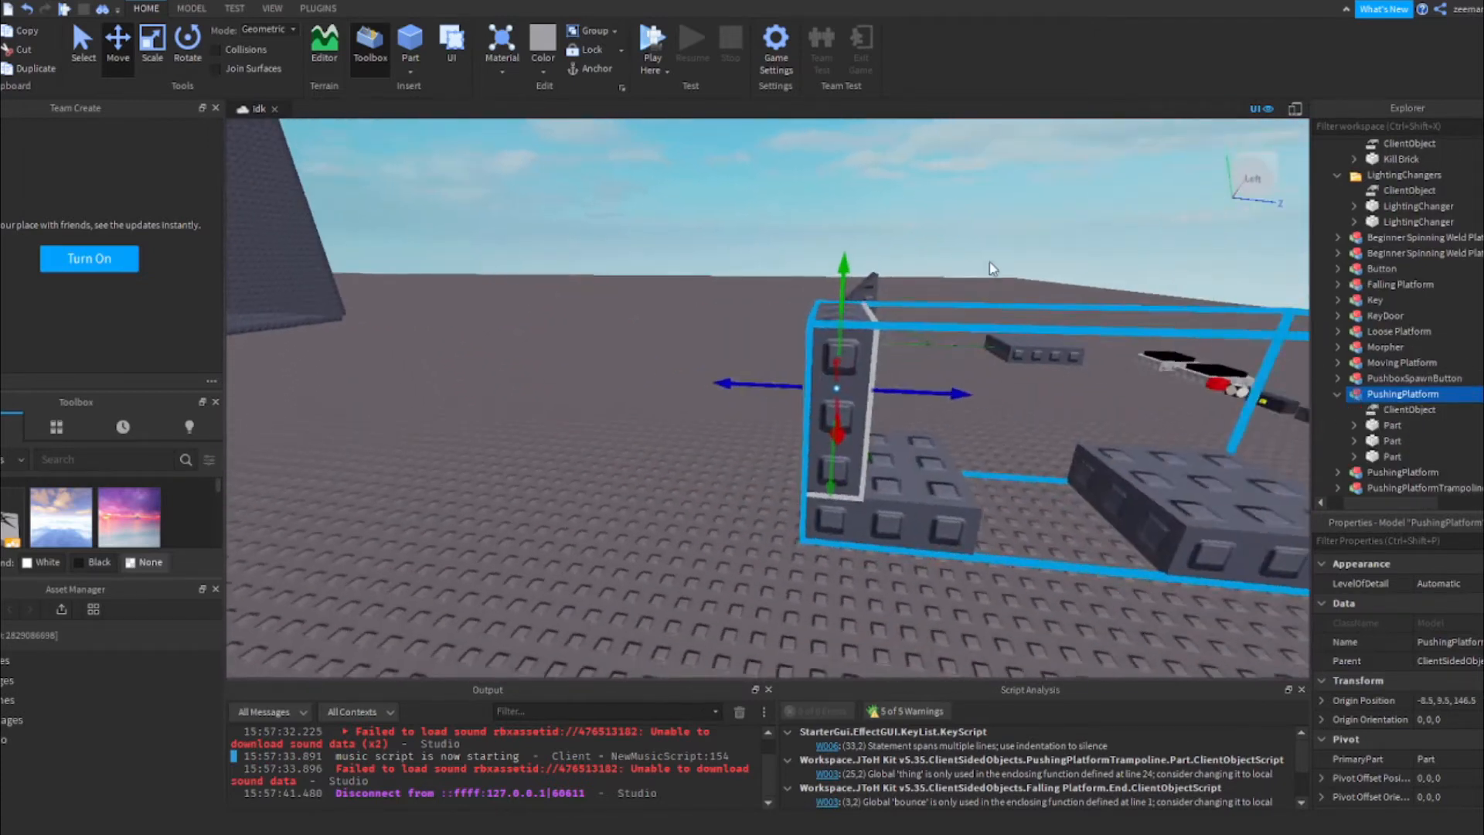
# Duplicate the block beneath the X-marked part of the PushingPlatform copy and lift the duplicate to the top of that part
pyautogui.click(1392, 440)
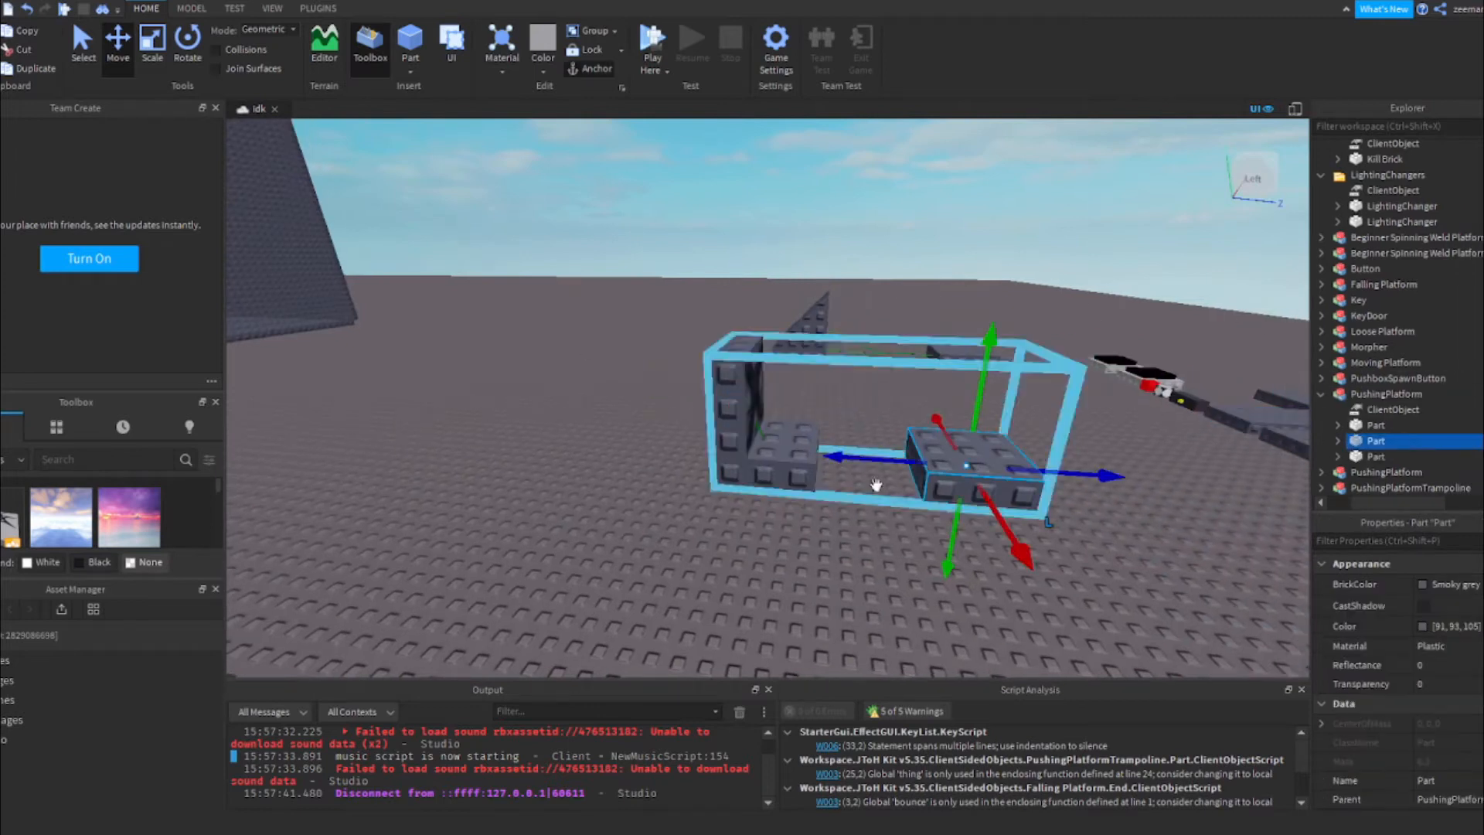
pyautogui.click(775, 452)
pyautogui.press('f')
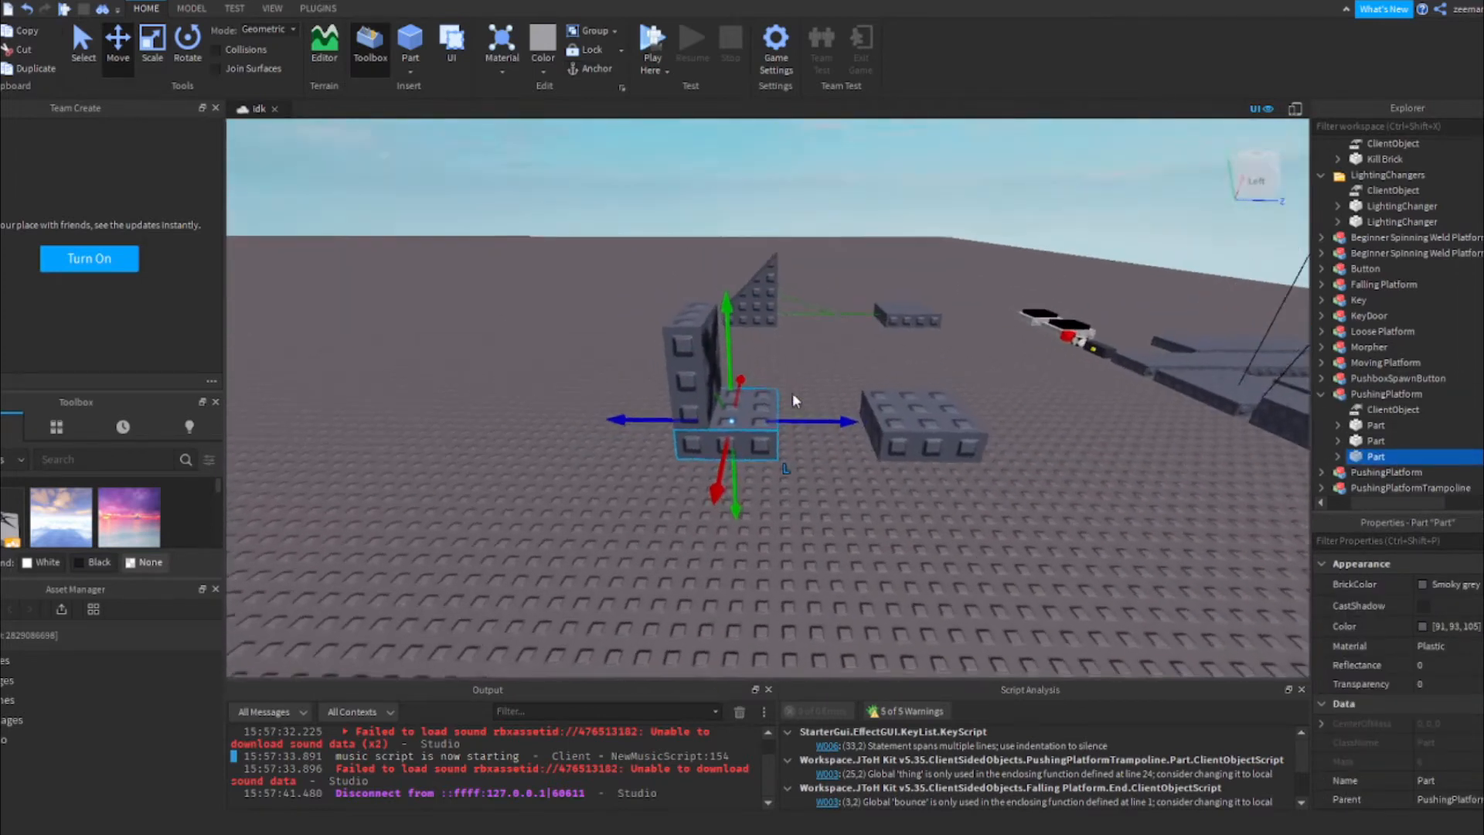
pyautogui.moveTo(740, 355); pyautogui.dragTo(743, 232)
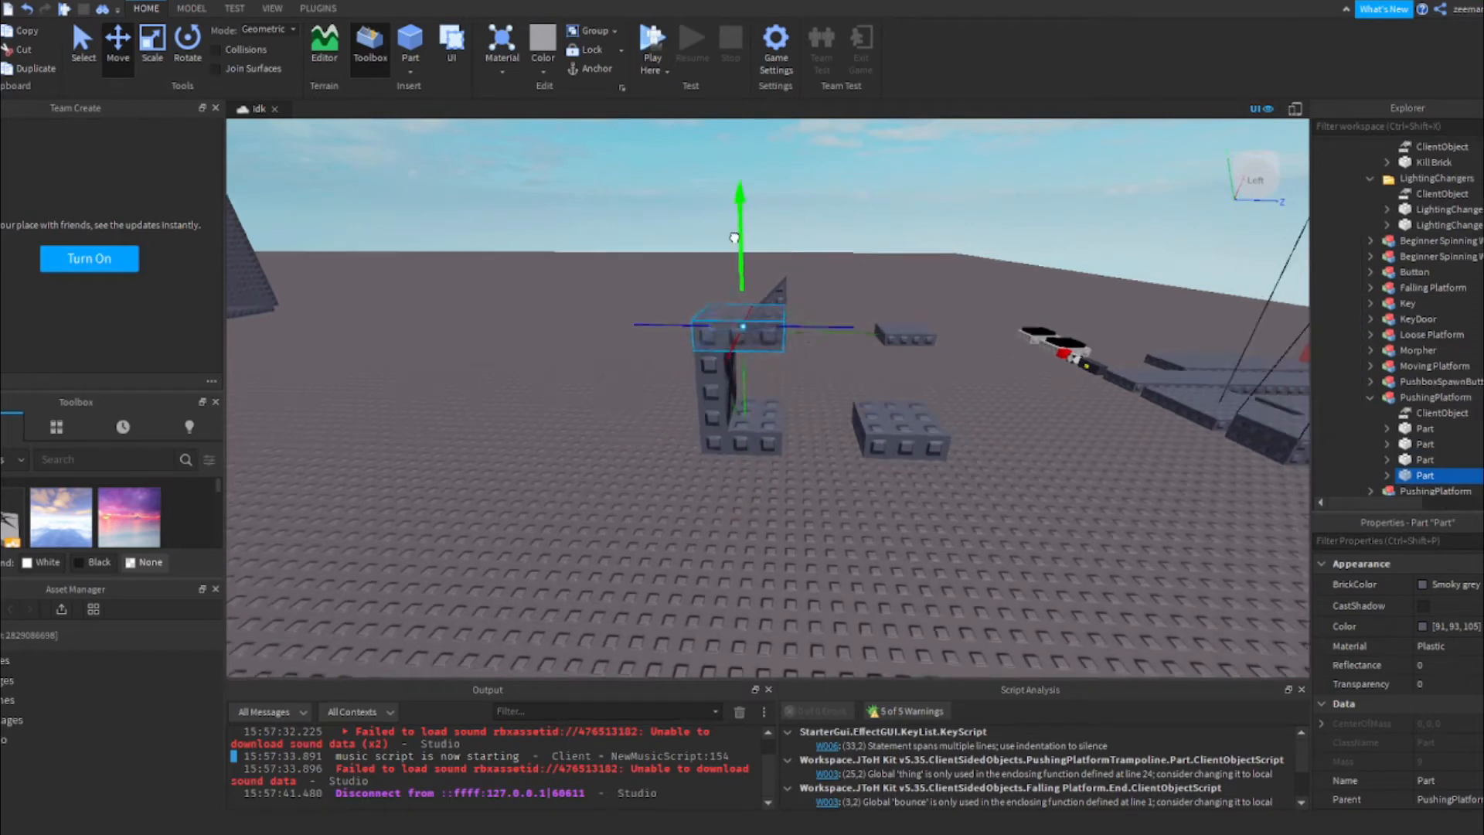
# Scale the duplicated block down symmetrically on both sides into a small cube above the X-marked part
pyautogui.click(167, 58)
pyautogui.moveTo(838, 309); pyautogui.dragTo(731, 292)
pyautogui.moveTo(651, 255); pyautogui.dragTo(729, 338, button='right')
pyautogui.keyDown('ctrl'); pyautogui.moveTo(737, 354); pyautogui.dragTo(688, 357); pyautogui.keyUp('ctrl')
pyautogui.click(889, 374)
pyautogui.moveTo(883, 371); pyautogui.dragTo(946, 367, button='right')
pyautogui.click(761, 361)
pyautogui.moveTo(763, 358); pyautogui.dragTo(821, 356, button='right')
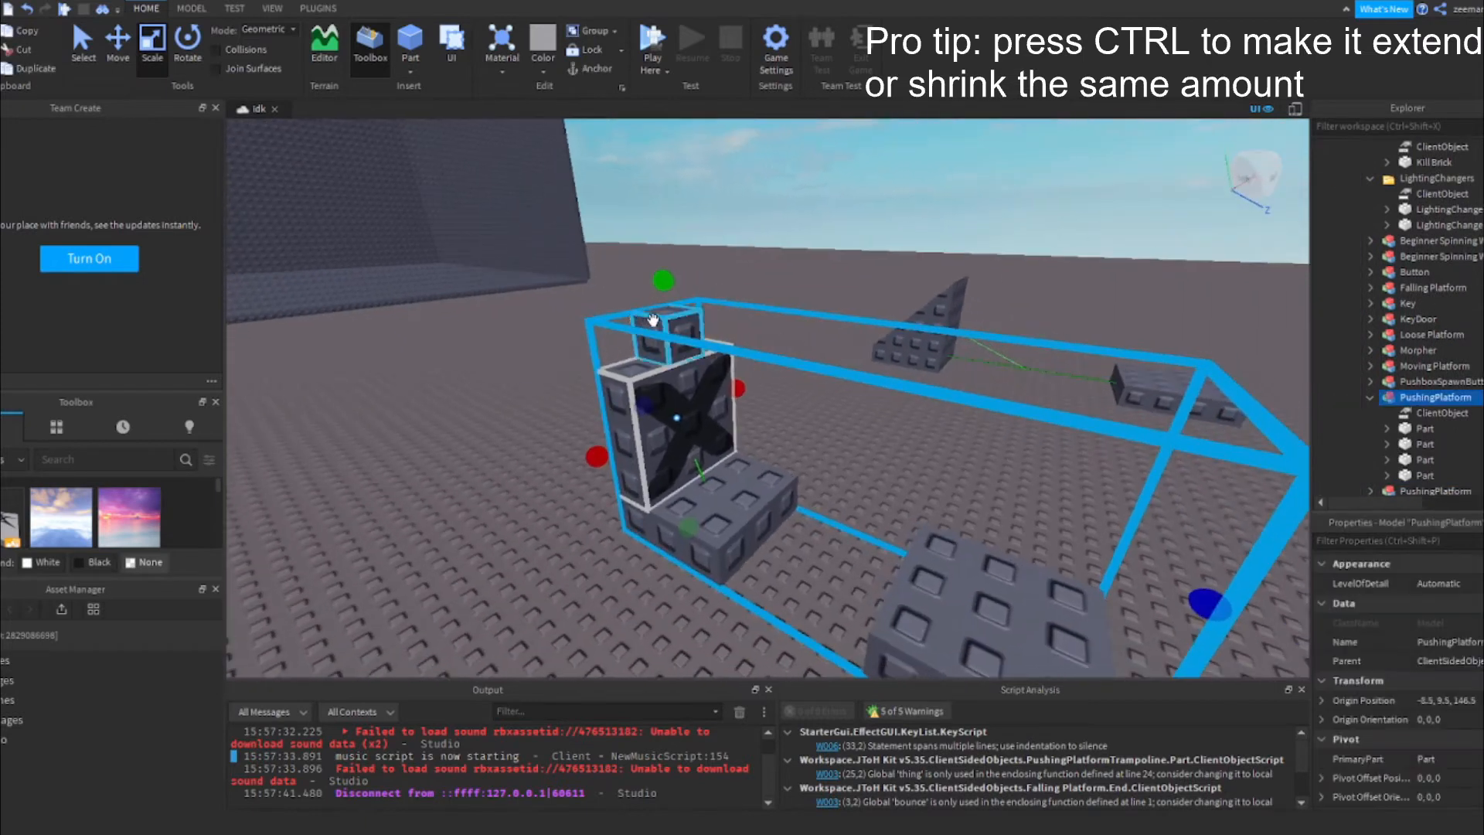
# Move the small cube into place on top of the X-marked part and deselect it
pyautogui.keyDown('alt'); pyautogui.click(658, 328); pyautogui.keyUp('alt')
pyautogui.click(130, 55)
pyautogui.moveTo(758, 345); pyautogui.dragTo(761, 380)
pyautogui.click(817, 264)
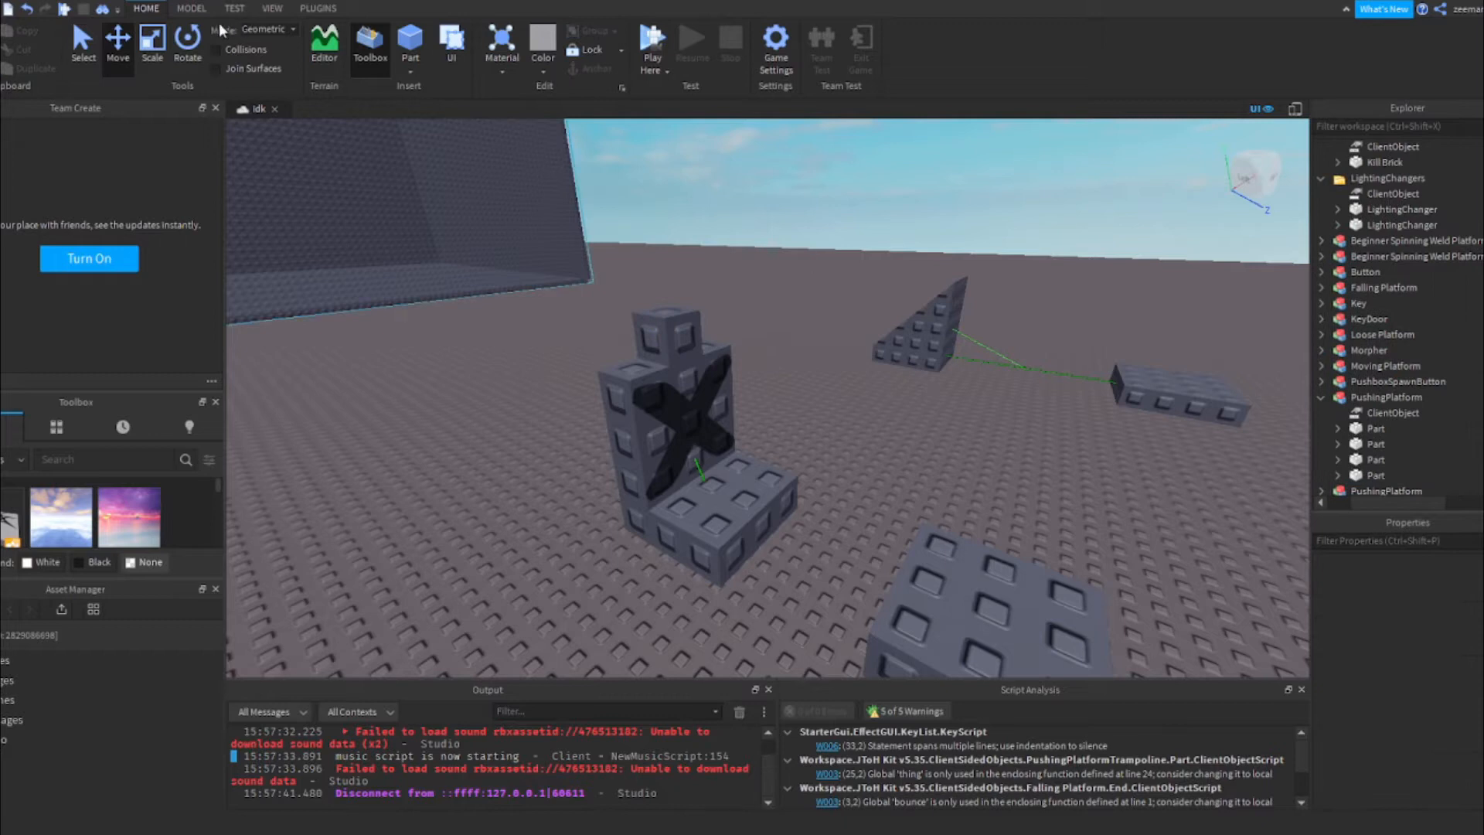
# Create a WeldConstraint joining the small cube to the X-marked part of the pushing platform
pyautogui.click(191, 7)
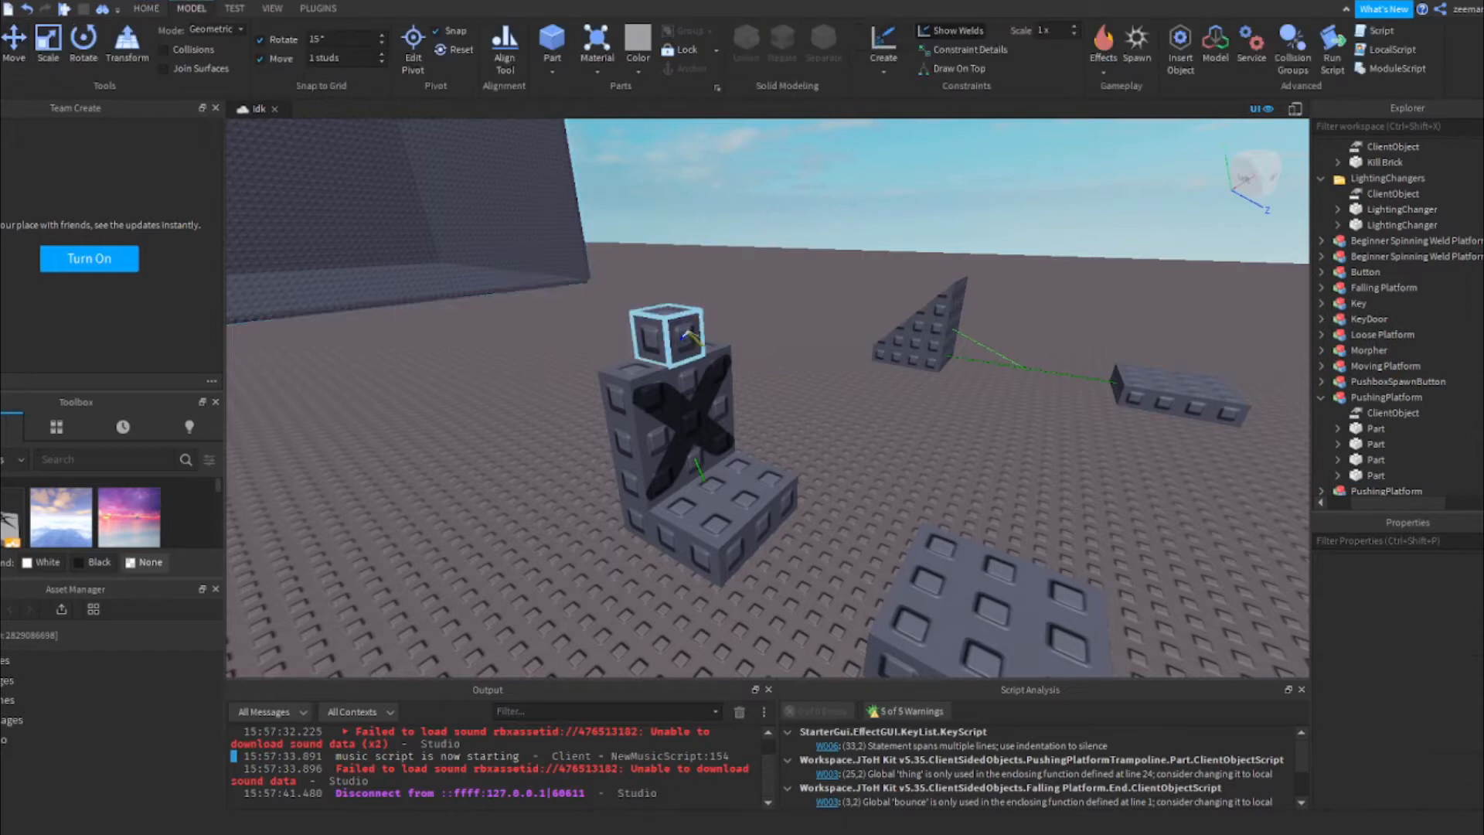
pyautogui.click(661, 410)
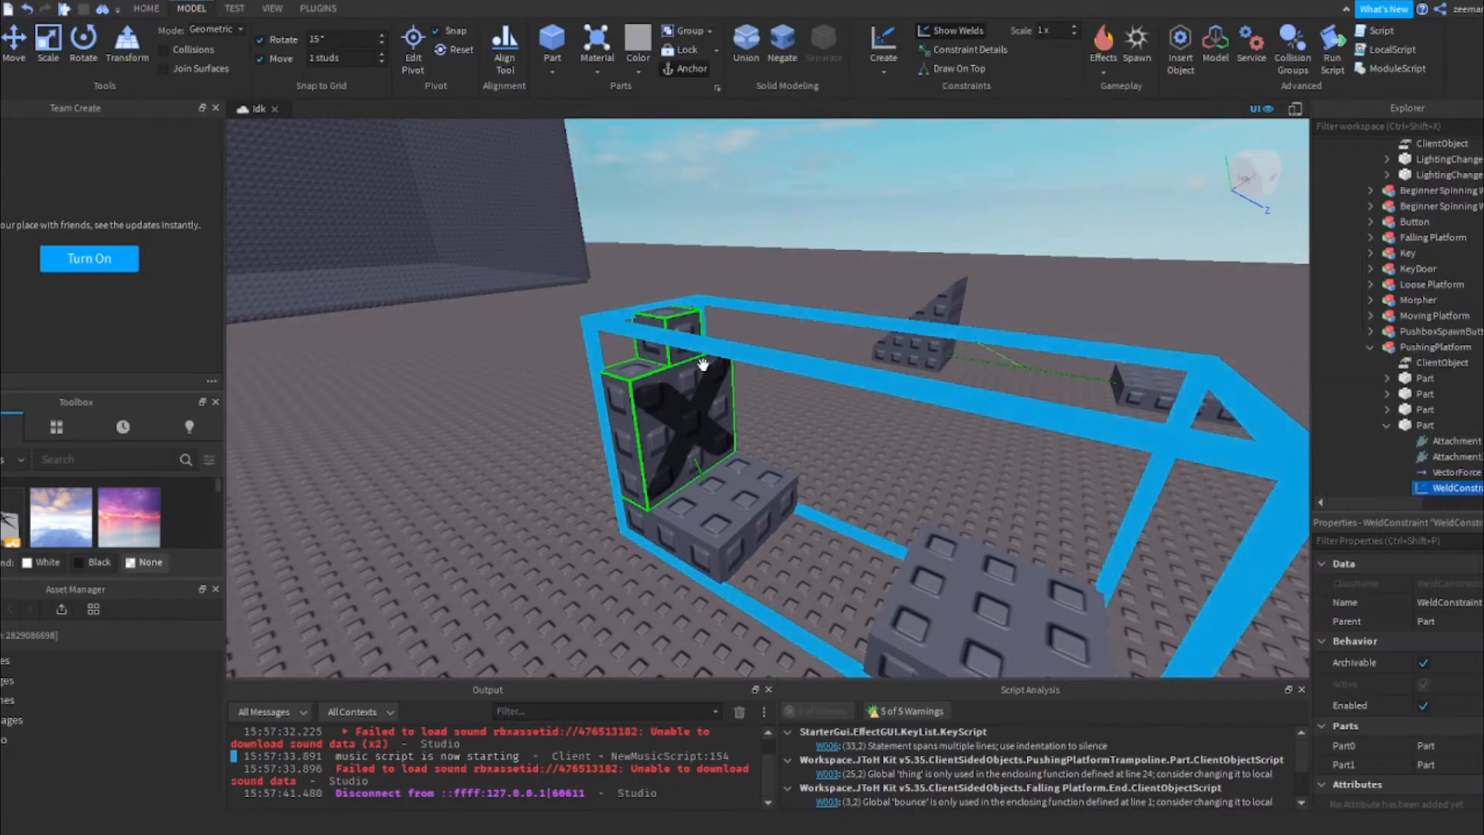
pyautogui.press('d')
# Playtest from the current spot, bring the character onto the modified pushing platform to check its movement, and stop the test
pyautogui.click(150, 9)
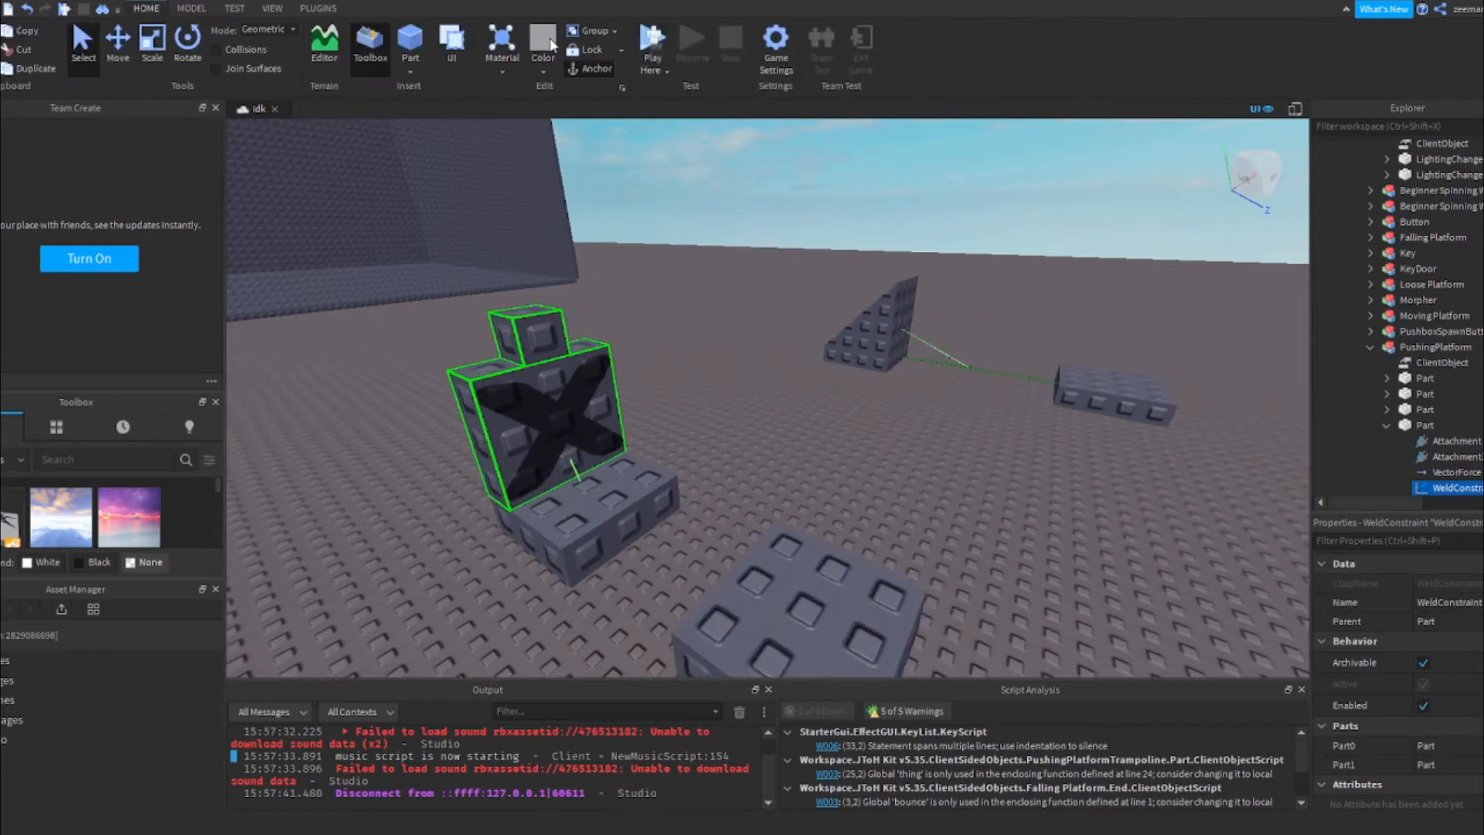
pyautogui.click(654, 42)
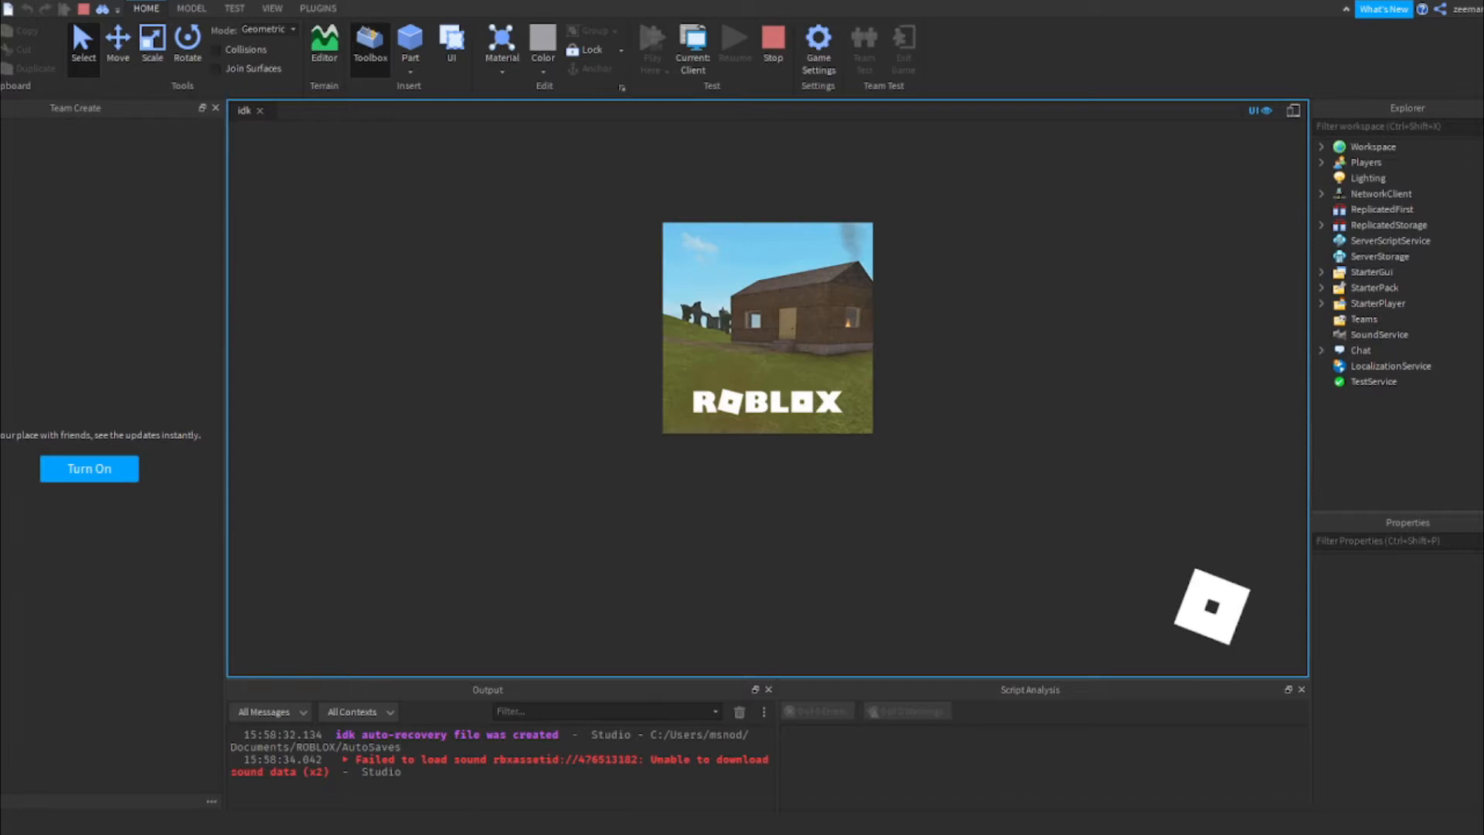
pyautogui.press('w')
pyautogui.press('space')
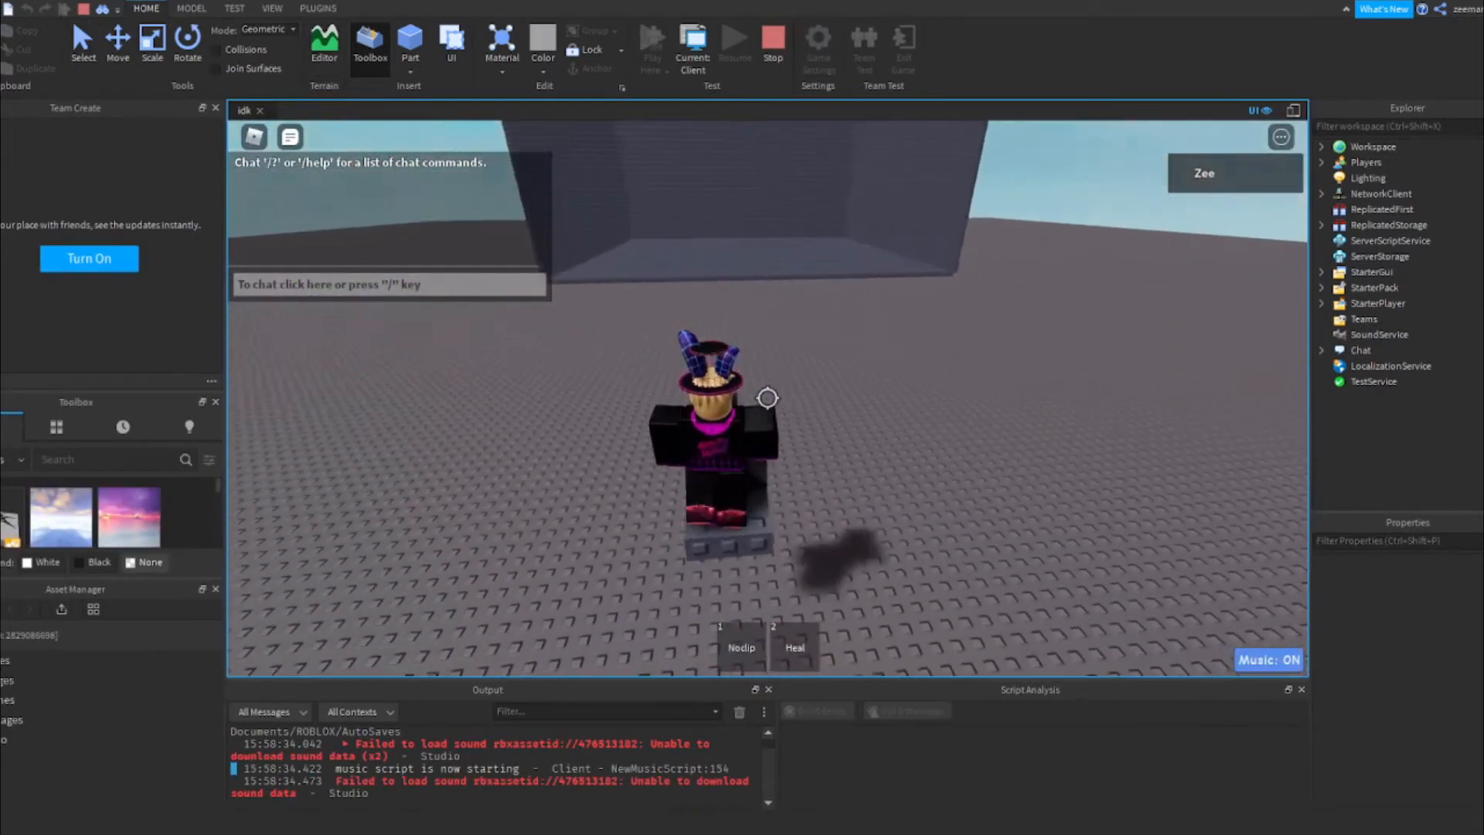
pyautogui.press('d')
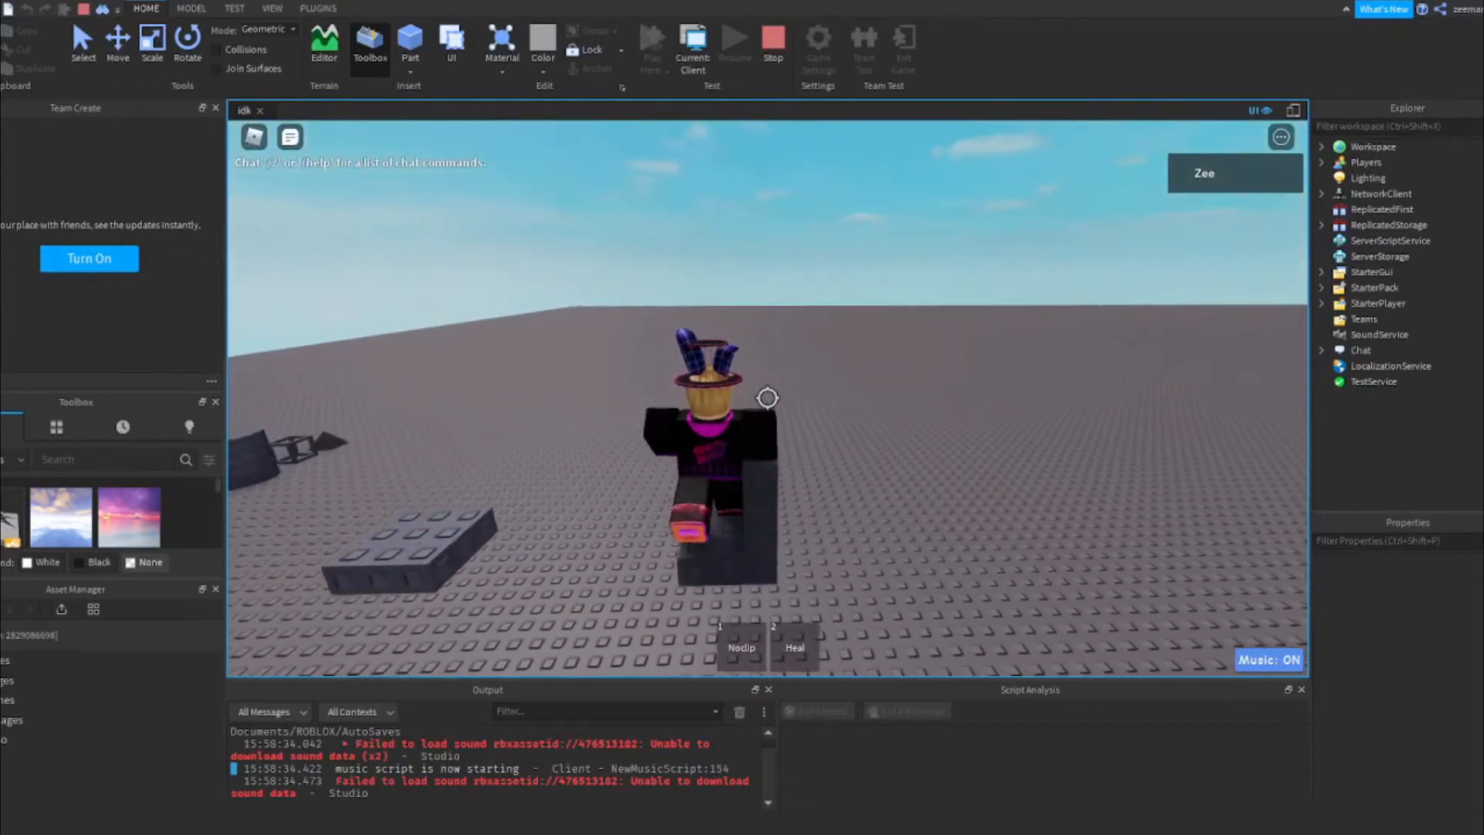
pyautogui.press('w')
pyautogui.press('shift')
pyautogui.press('w')
pyautogui.moveTo(770, 406); pyautogui.dragTo(771, 405, button='right')
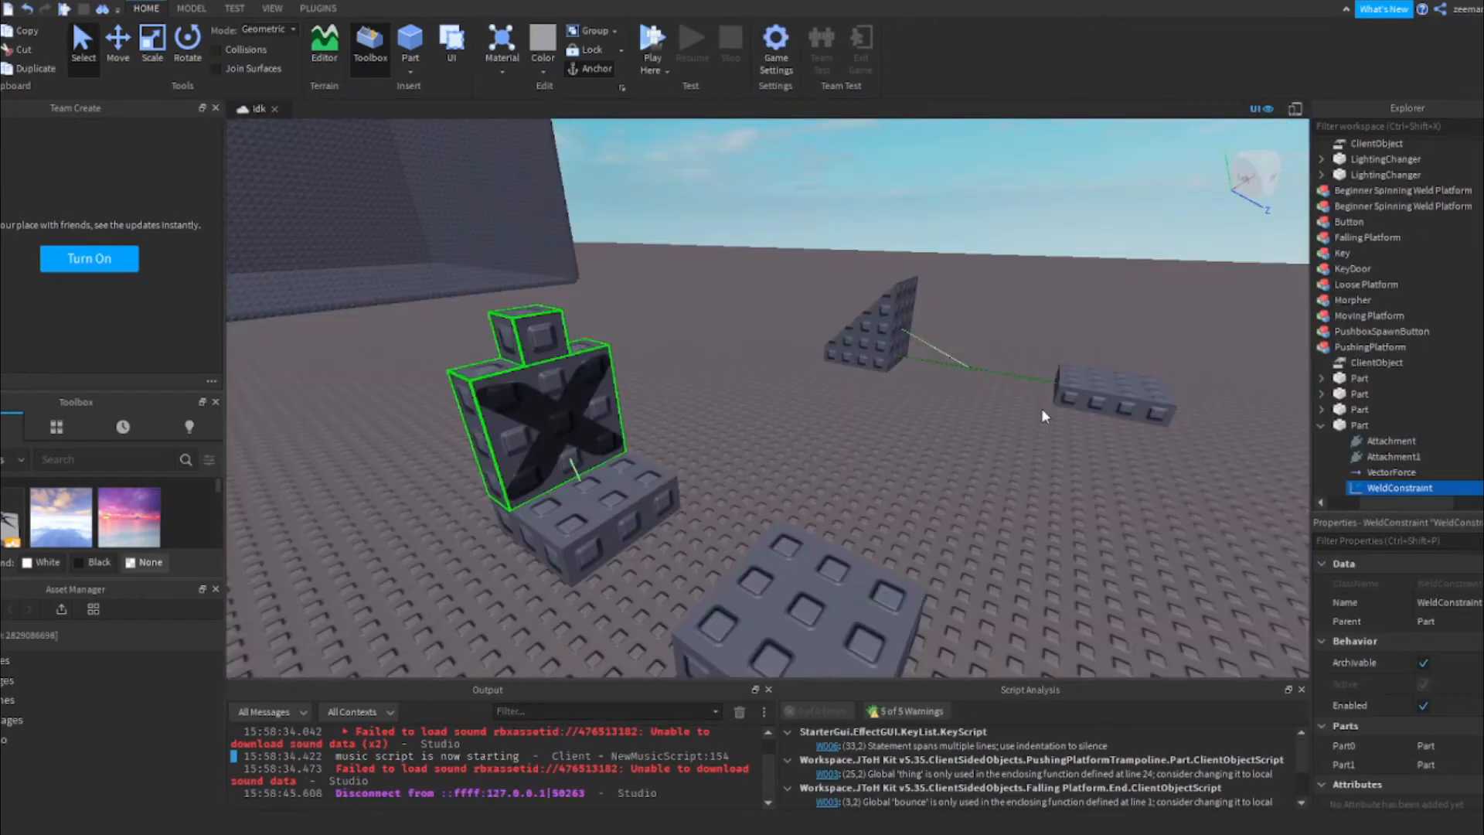
# Turn on Massless for the small cube welded on top of the pushing platform
pyautogui.moveTo(600, 301); pyautogui.dragTo(600, 301, button='right')
pyautogui.press('a')
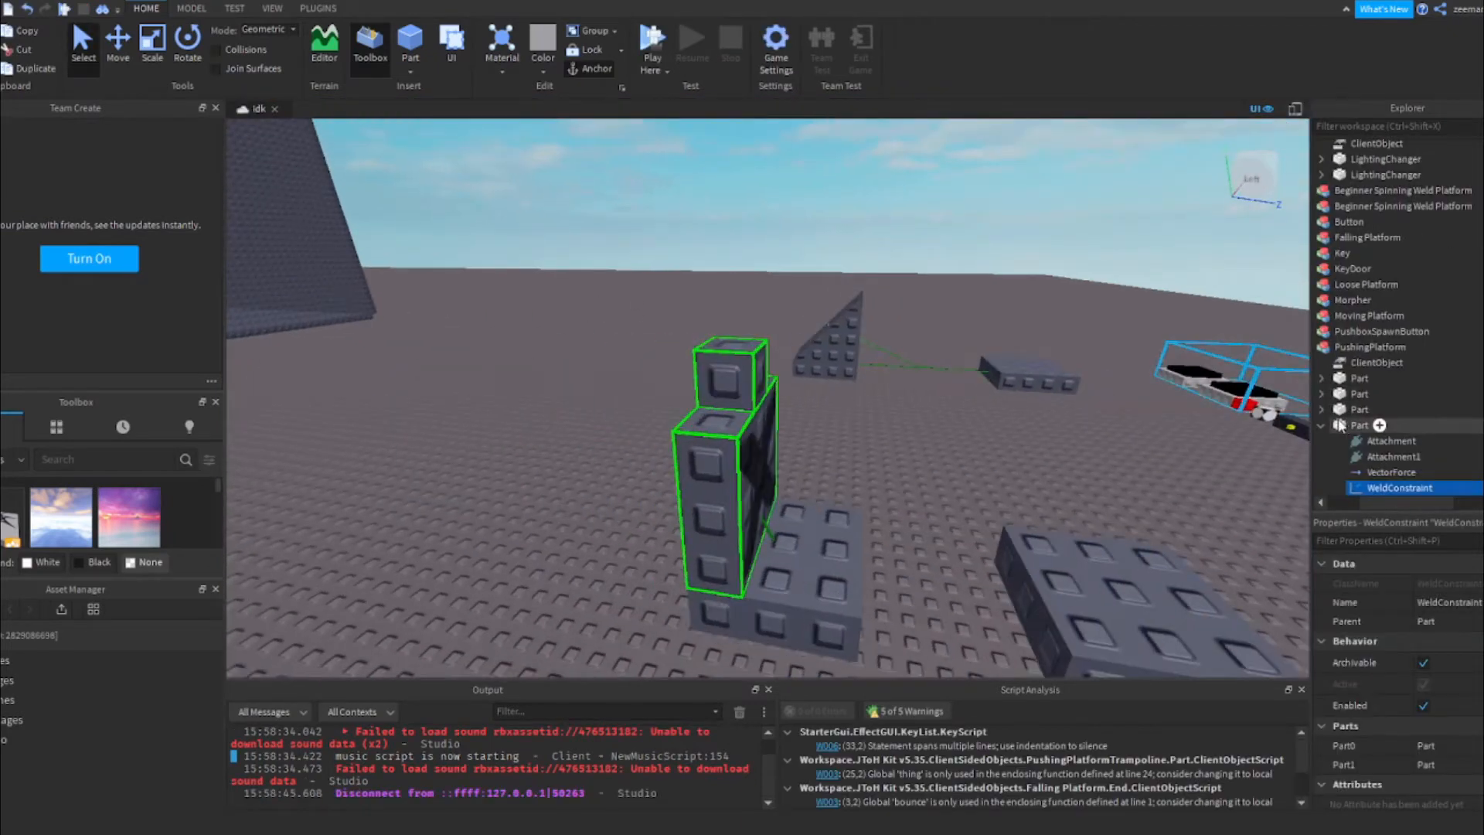
pyautogui.click(1374, 425)
pyautogui.moveTo(800, 382); pyautogui.dragTo(800, 382, button='right')
pyautogui.scroll(-8, 1474, 693)
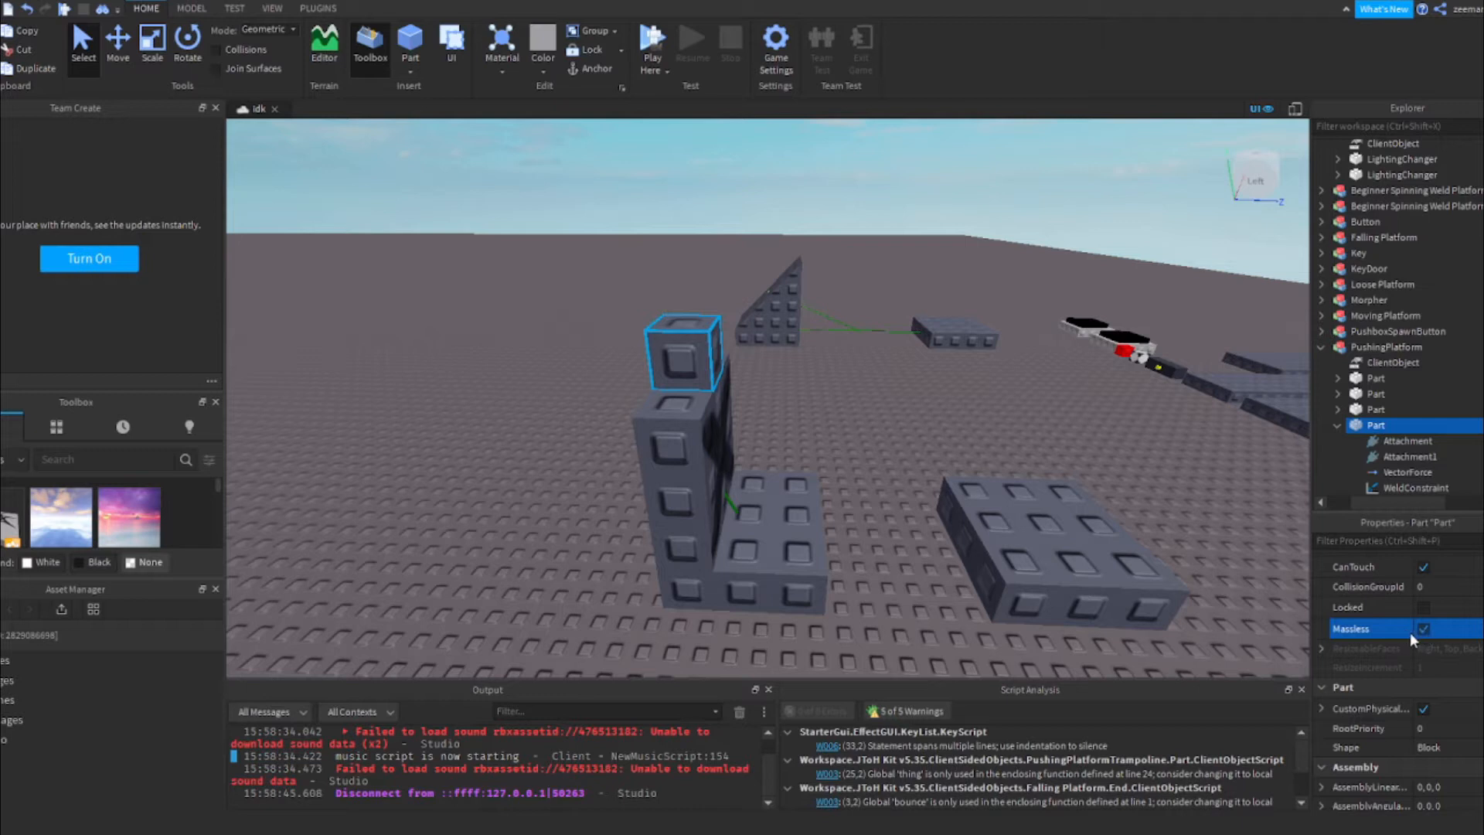
# Playtest the pushing platform with the massless cube, ride and jump on it with the character, and end the test
pyautogui.press('F5')
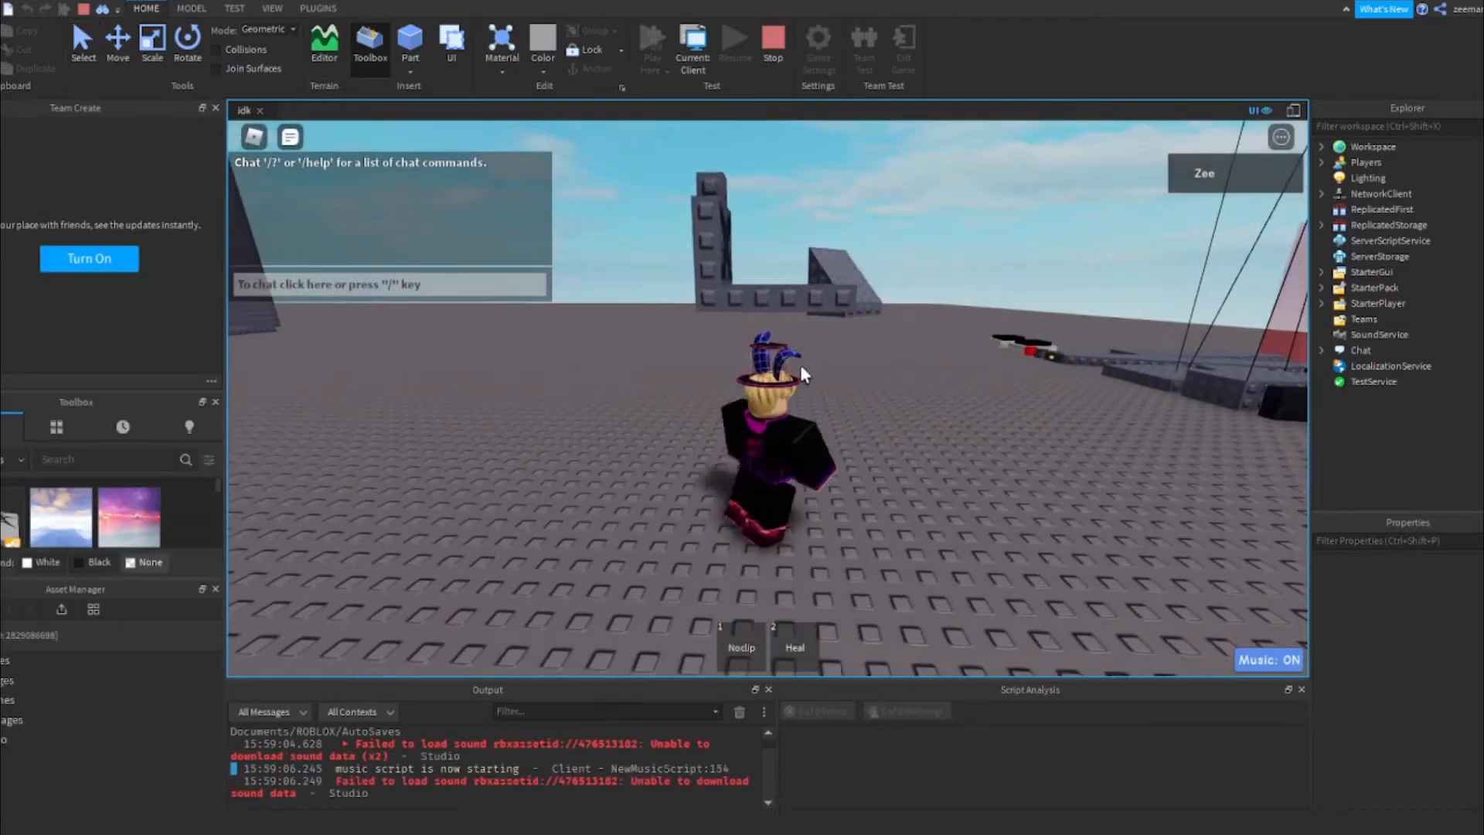
pyautogui.moveTo(800, 365); pyautogui.dragTo(800, 366, button='right')
pyautogui.press('shift')
pyautogui.press('w')
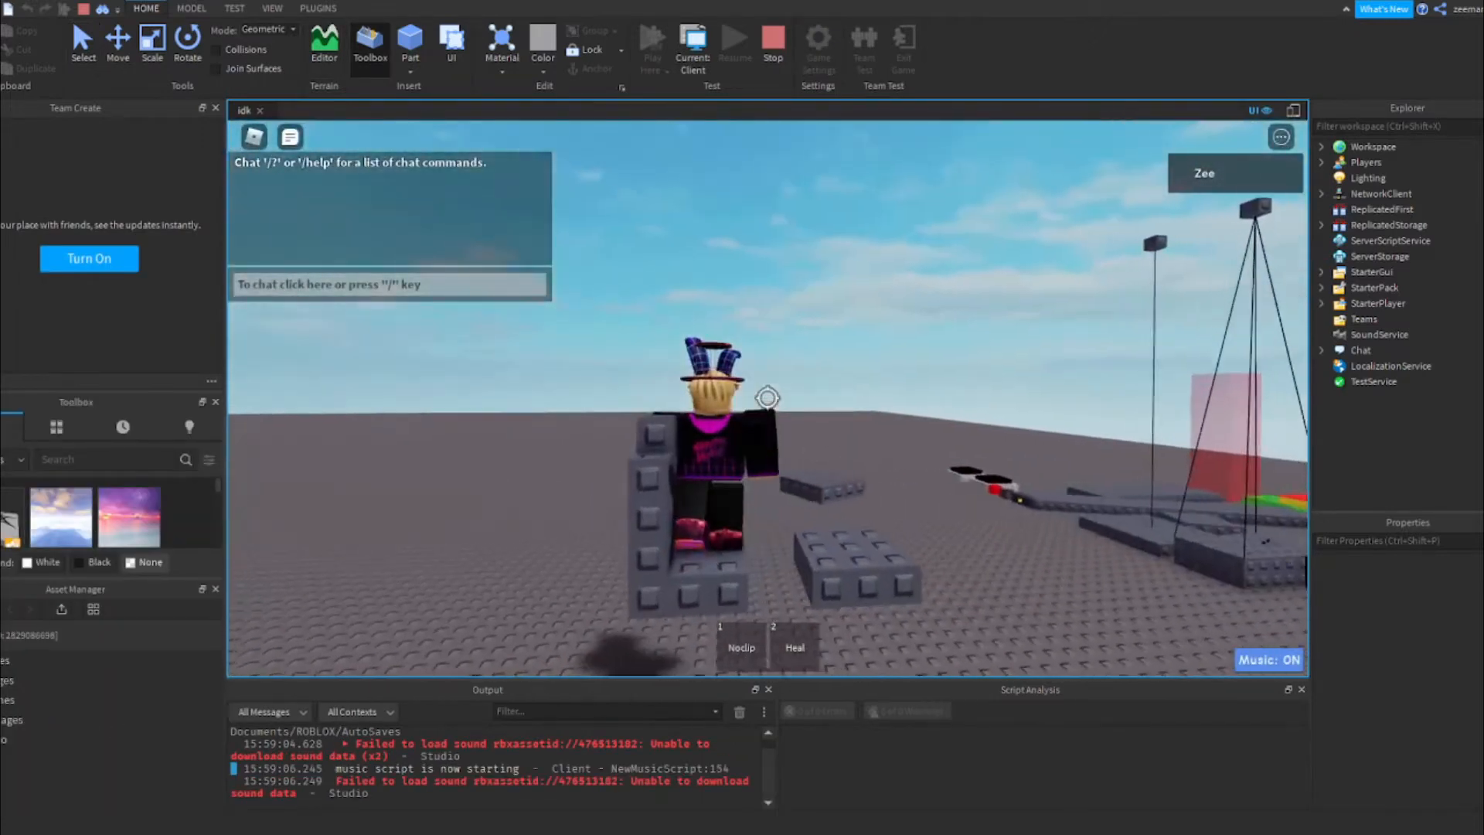
pyautogui.press('w')
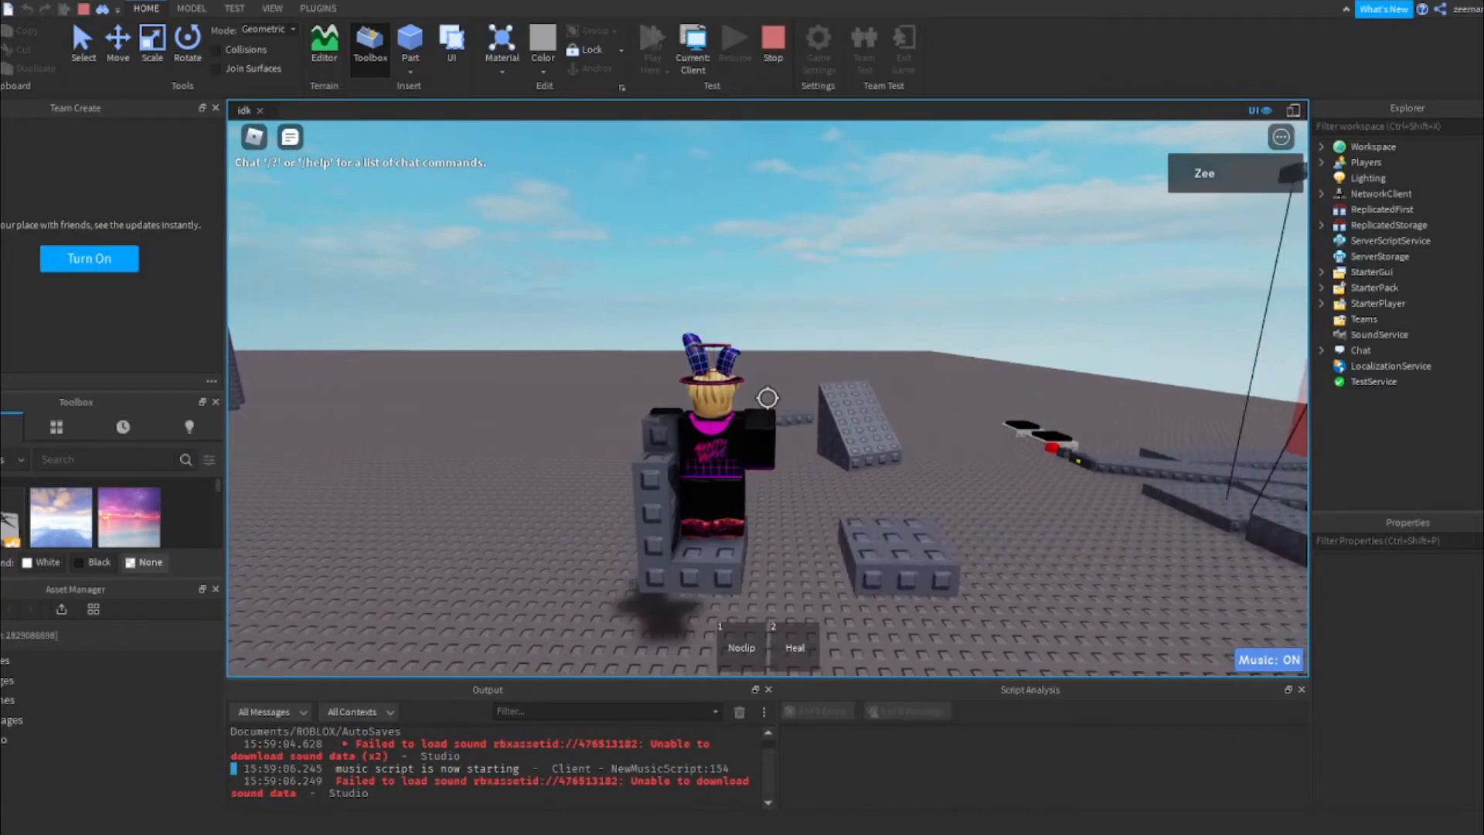
pyautogui.press('w')
pyautogui.press('space')
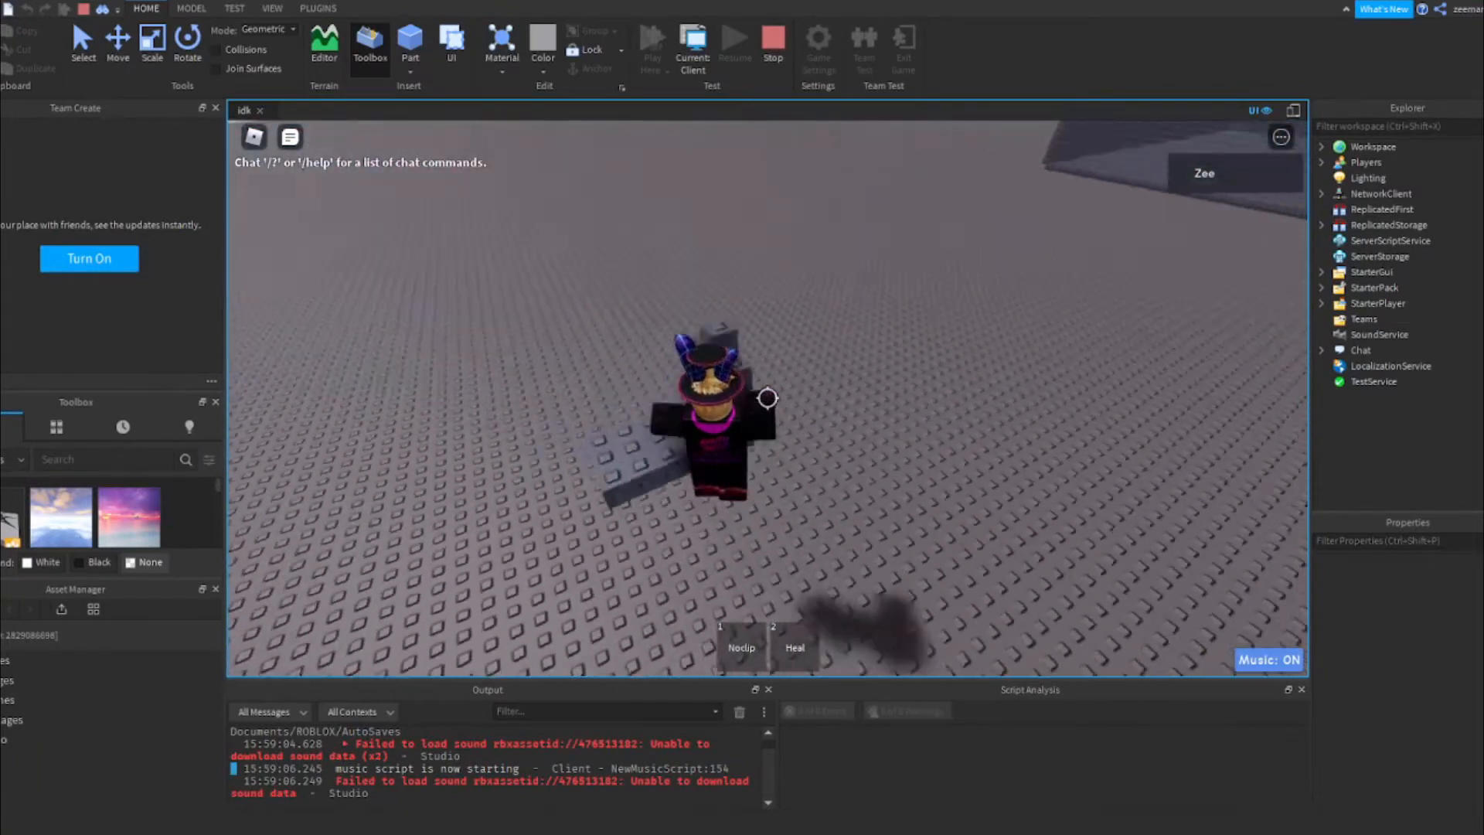
pyautogui.press('w')
pyautogui.press('shift')
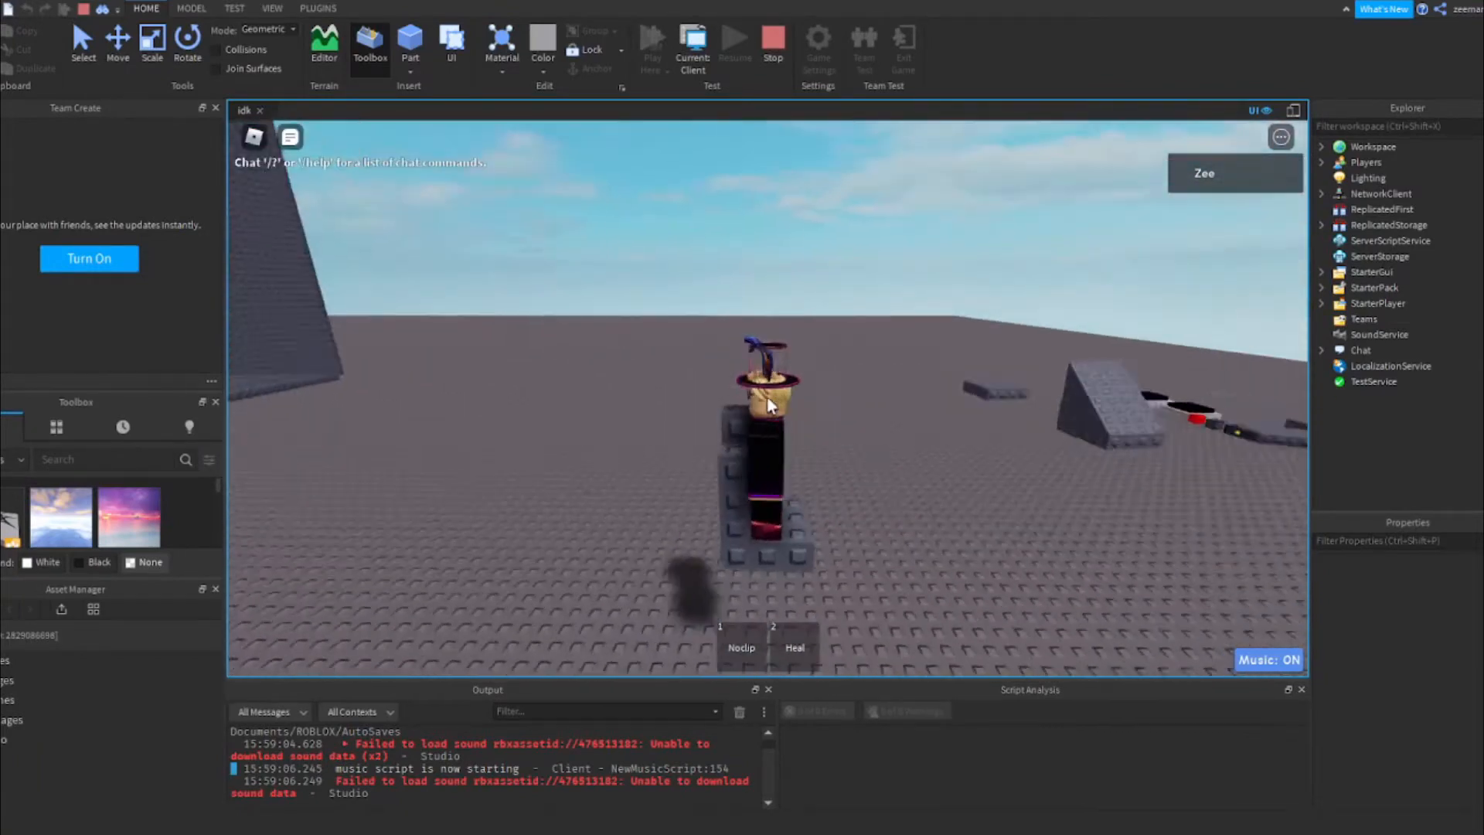
pyautogui.moveTo(770, 405); pyautogui.dragTo(770, 406, button='right')
pyautogui.press('w')
pyautogui.press('space')
pyautogui.press('w')
pyautogui.press('d')
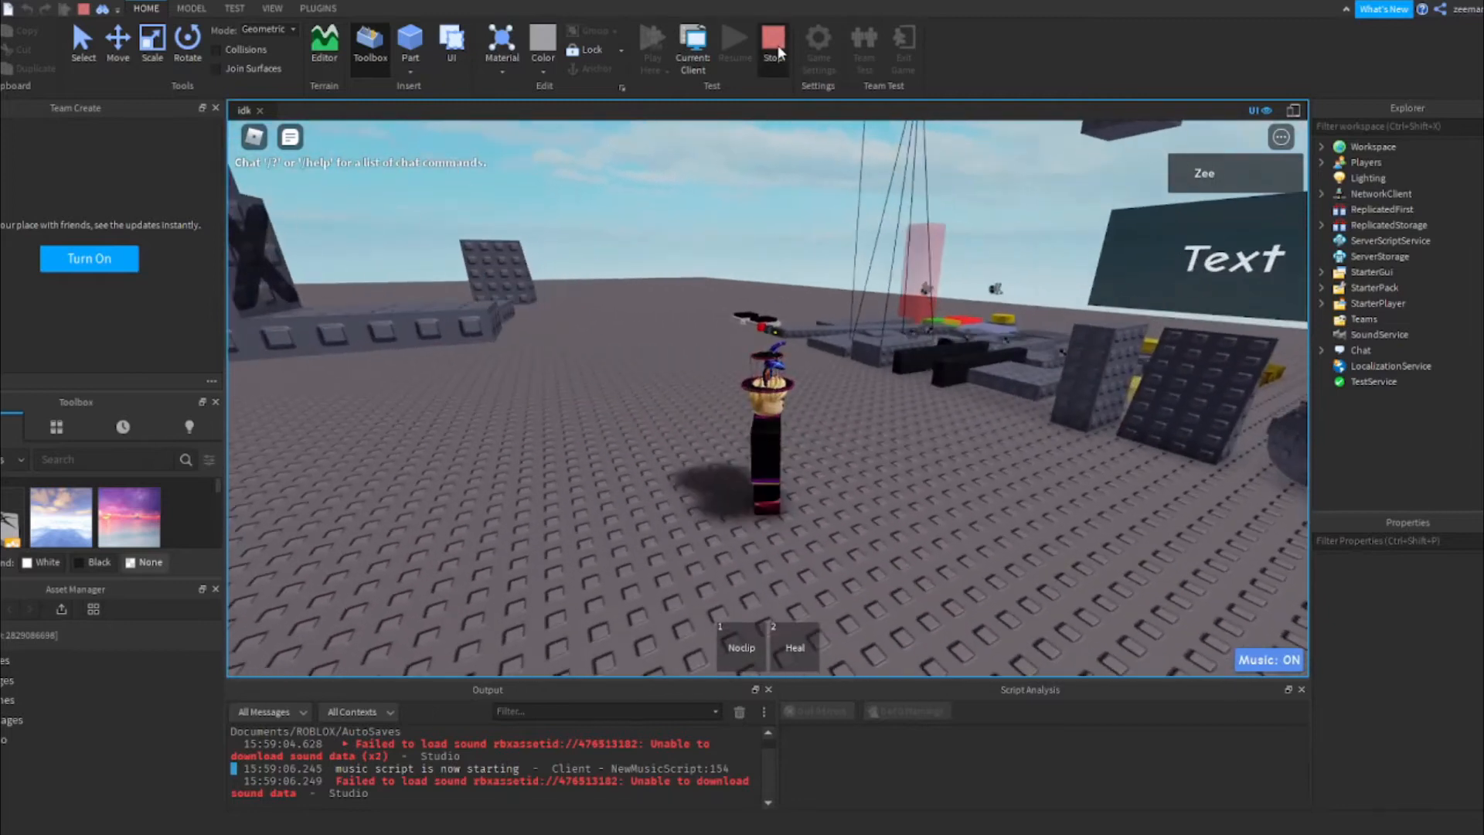
# Duplicate the kit's Tilting Platform model and move the copy out to the open baseplate
pyautogui.press('s')
pyautogui.moveTo(578, 398); pyautogui.dragTo(735, 547, button='right')
pyautogui.click(701, 557)
pyautogui.press('w')
pyautogui.click(792, 484)
pyautogui.hotkey('ctrl', 'd')
pyautogui.press('s')
pyautogui.moveTo(777, 490); pyautogui.dragTo(997, 490)
pyautogui.moveTo(1001, 488); pyautogui.dragTo(997, 490, button='right')
# Raise the Tilting Platform copy above the baseplate and shift it sideways, with the pushing platform's contents collapsed
pyautogui.click(1371, 191)
pyautogui.moveTo(828, 504); pyautogui.dragTo(826, 507, button='right')
pyautogui.press('d')
pyautogui.moveTo(699, 258); pyautogui.dragTo(700, 255, button='right')
pyautogui.press('s')
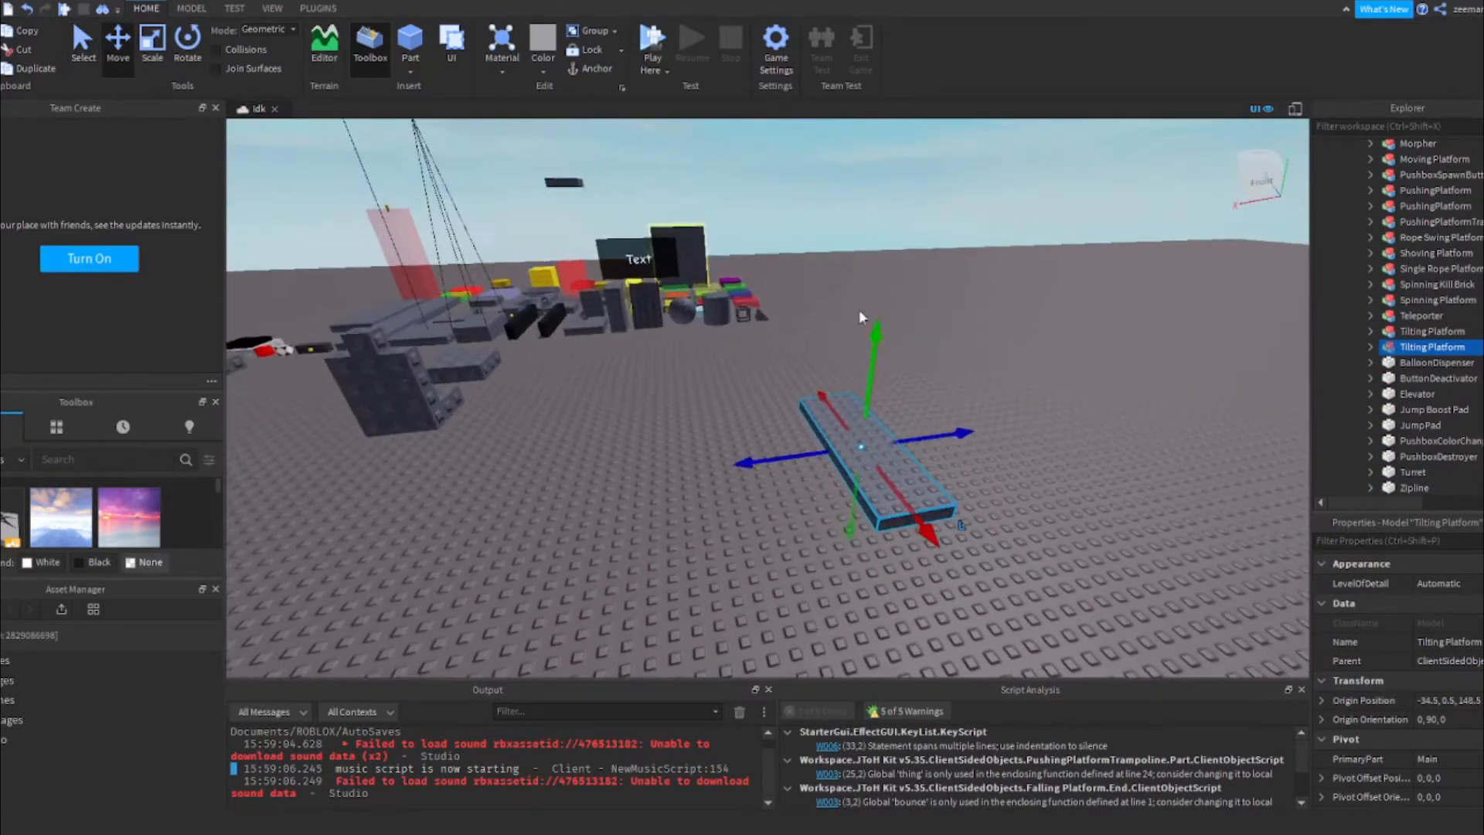
pyautogui.moveTo(856, 344); pyautogui.dragTo(864, 235)
pyautogui.moveTo(773, 331); pyautogui.dragTo(637, 337)
# Duplicate the cylinder part from the kit's Obby folder and bring the duplicate over to the Tilting Platform copy
pyautogui.moveTo(803, 393); pyautogui.dragTo(775, 481, button='right')
pyautogui.press('w')
pyautogui.click(781, 480)
pyautogui.press('w')
pyautogui.click(879, 399)
pyautogui.hotkey('ctrl', 'd')
pyautogui.moveTo(881, 402); pyautogui.dragTo(871, 544)
pyautogui.moveTo(871, 544); pyautogui.dragTo(871, 543, button='right')
pyautogui.press('s')
pyautogui.press('w')
pyautogui.press('s')
# Move the duplicated cylinder across the Tilting Platform copy towards the middle of its top surface
pyautogui.click(194, 9)
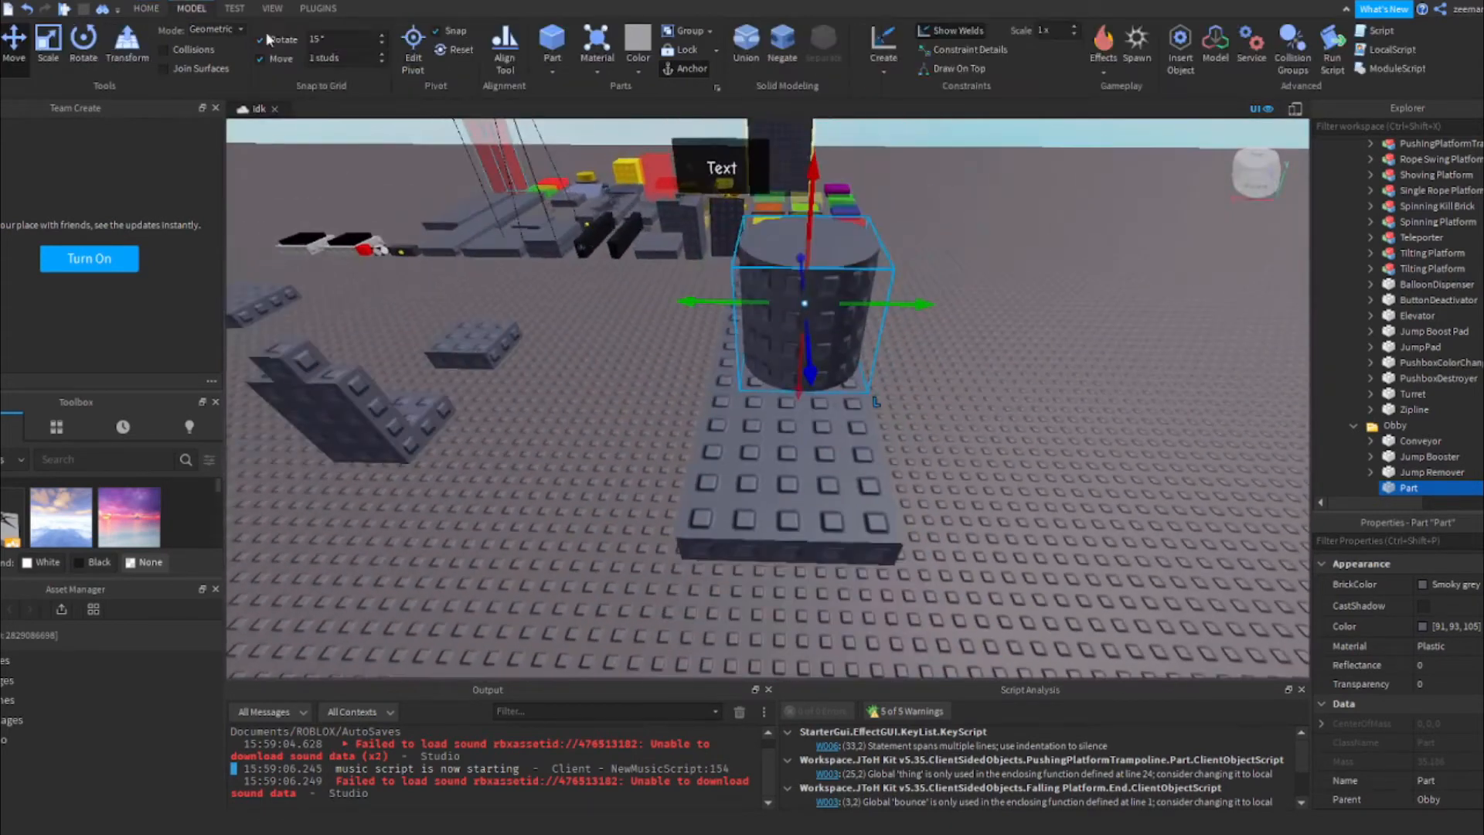
pyautogui.moveTo(918, 305); pyautogui.dragTo(895, 298)
pyautogui.moveTo(619, 352); pyautogui.dragTo(619, 352, button='right')
pyautogui.press('a')
pyautogui.press('s')
pyautogui.press('w')
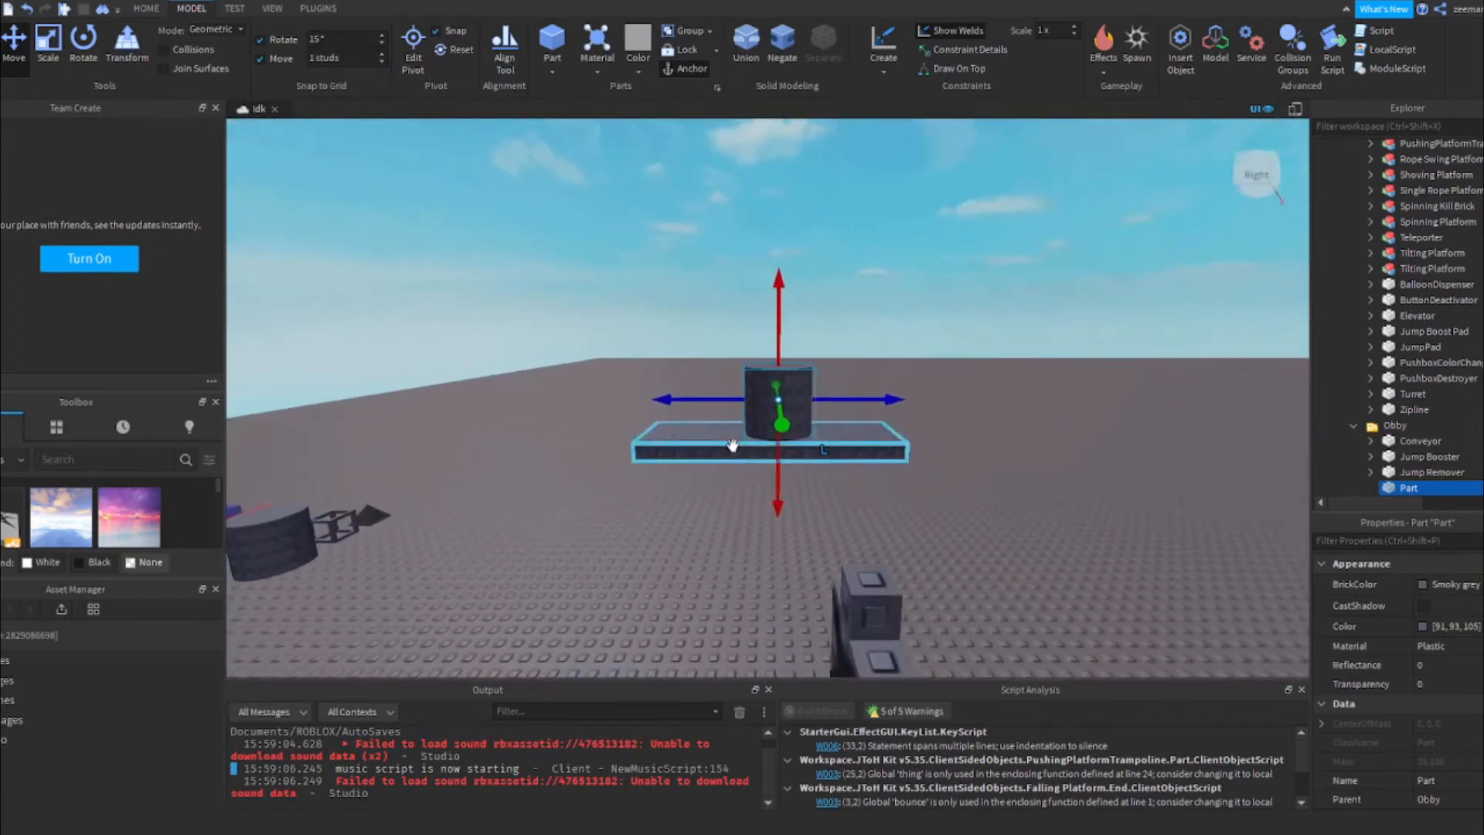
pyautogui.press('w')
pyautogui.moveTo(668, 390); pyautogui.dragTo(644, 392)
# Set the move snap to 0.5 studs and centre the cylinder along the tilting platform's length
pyautogui.press('w')
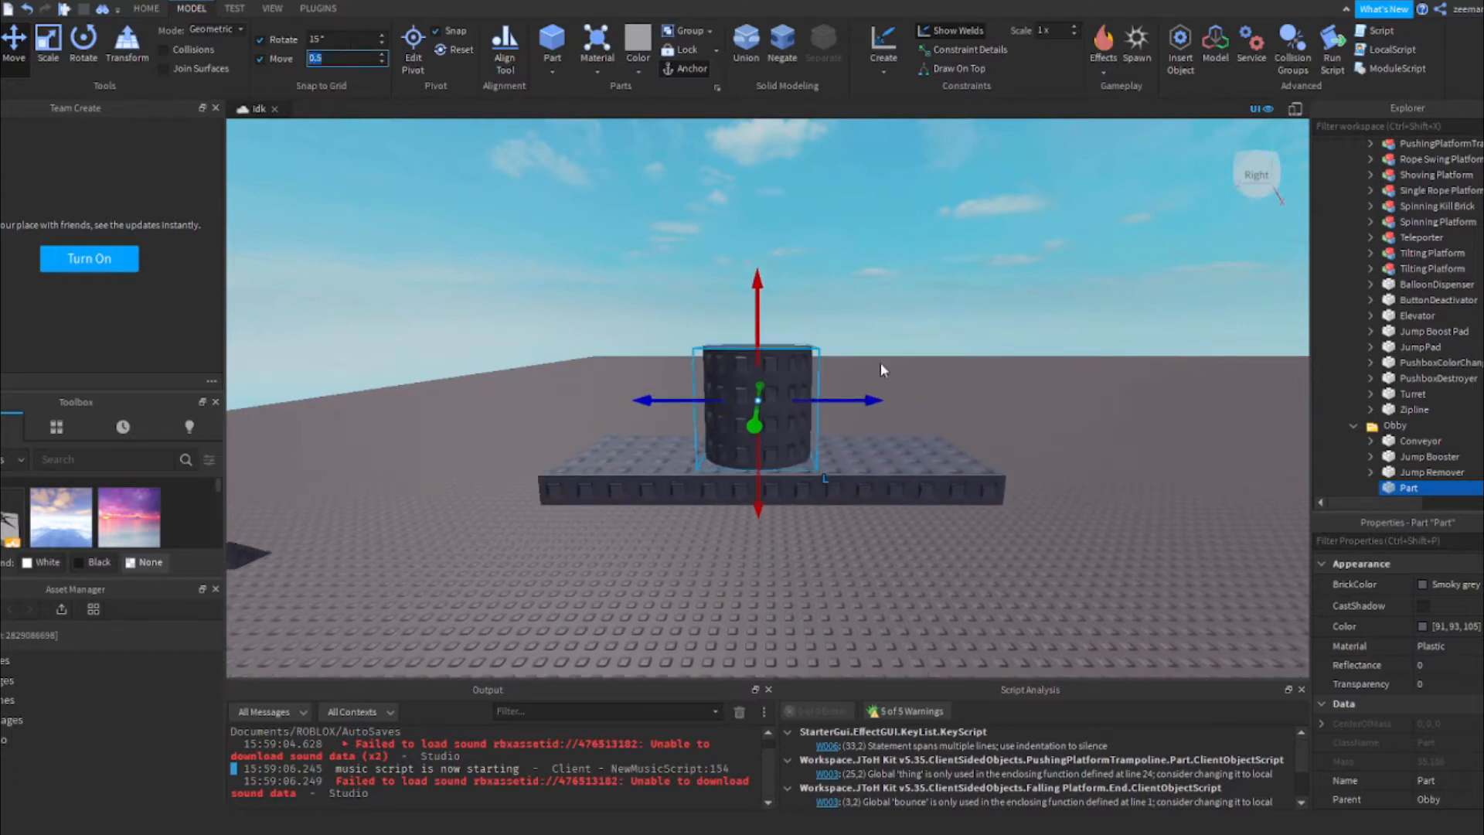
pyautogui.click(773, 391)
pyautogui.moveTo(868, 397); pyautogui.dragTo(881, 398)
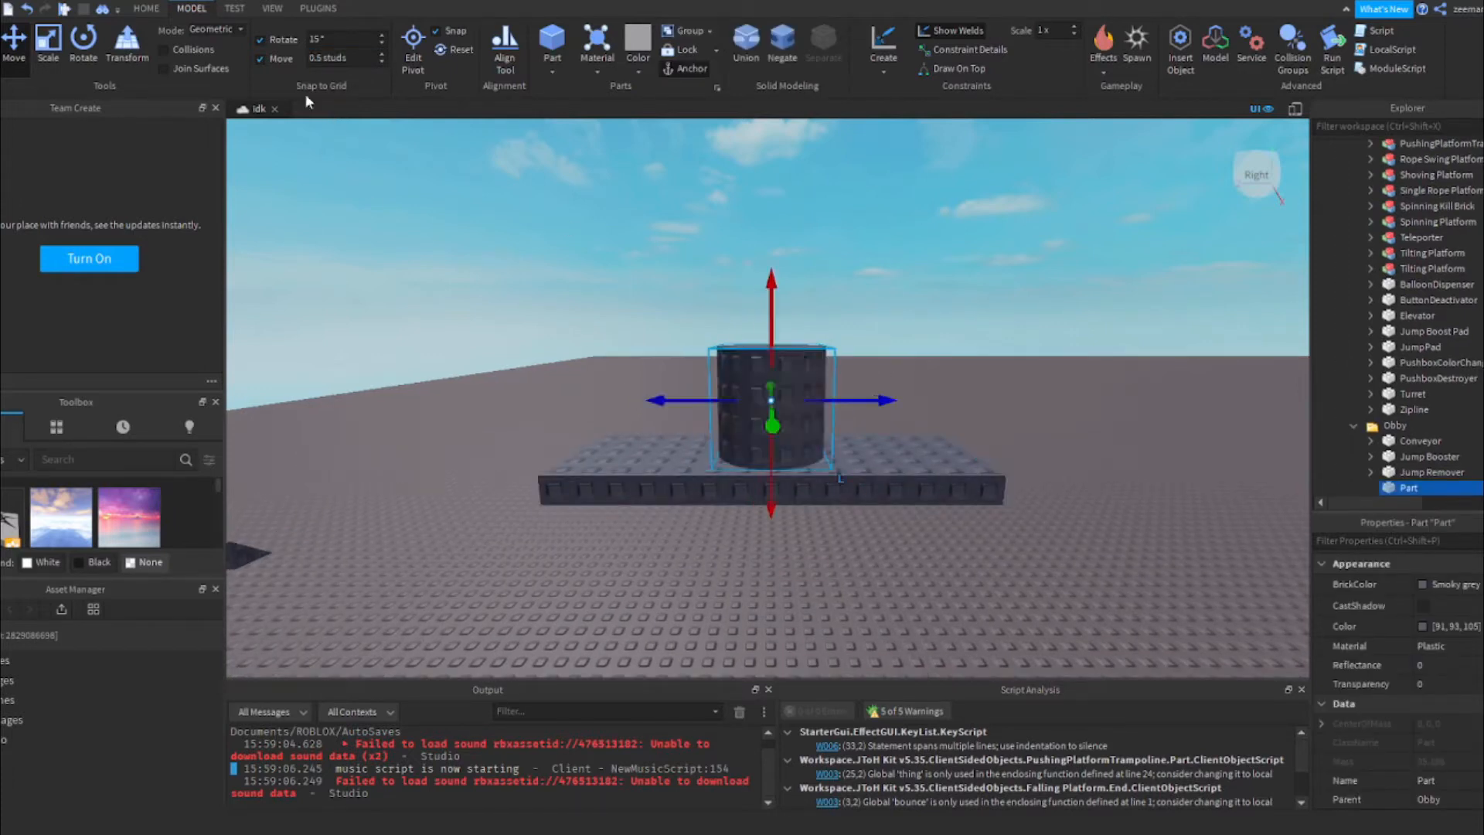
# Move the cylinder part from the Obby folder into the Tilting Platform copy and collapse the original Tilting Platform's contents
pyautogui.moveTo(1402, 488); pyautogui.dragTo(1467, 354)
pyautogui.scroll(-8, 1458, 306)
pyautogui.click(1426, 341)
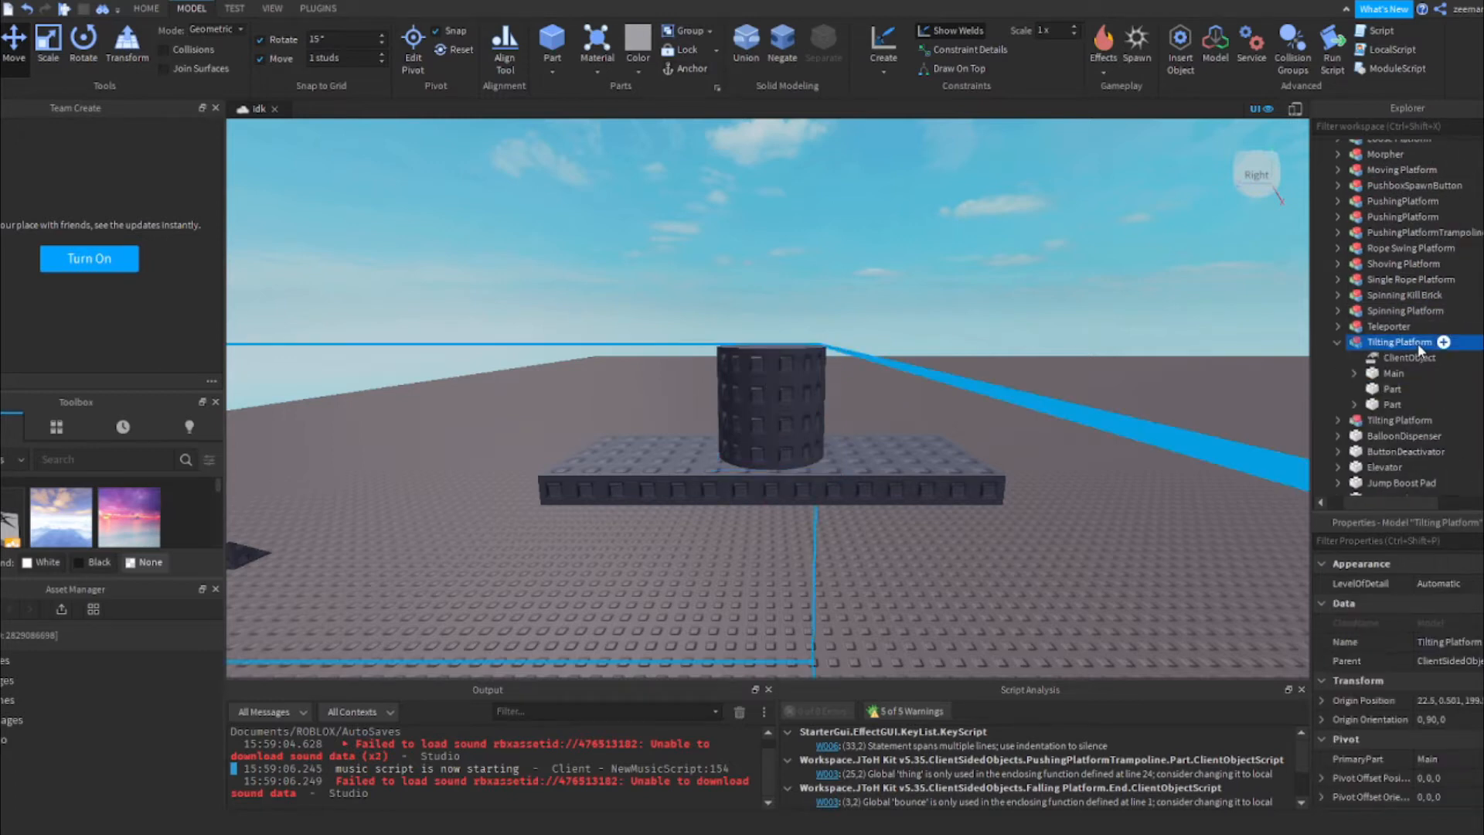
pyautogui.click(1394, 391)
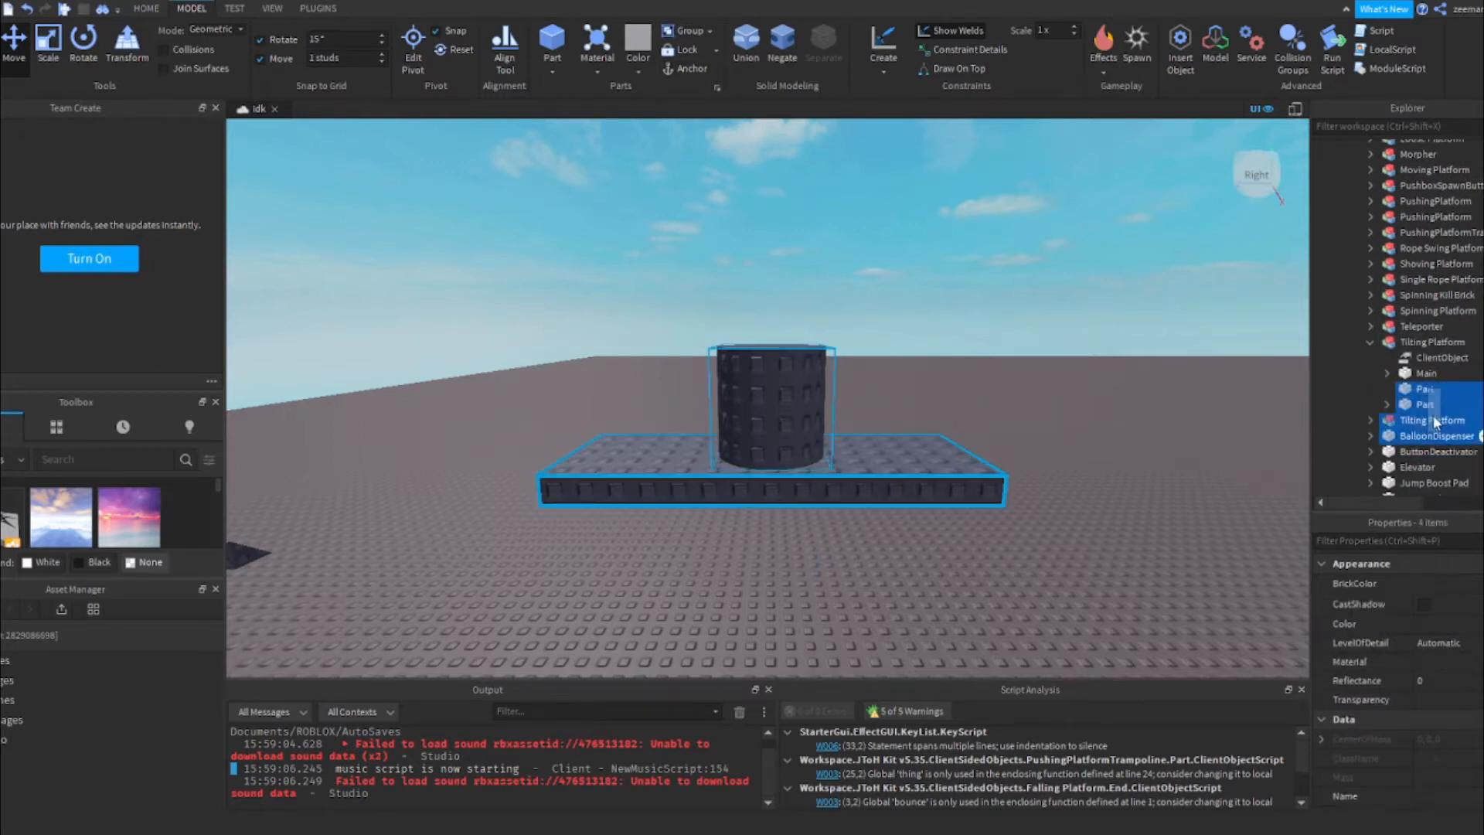
pyautogui.moveTo(1421, 419); pyautogui.dragTo(1422, 421)
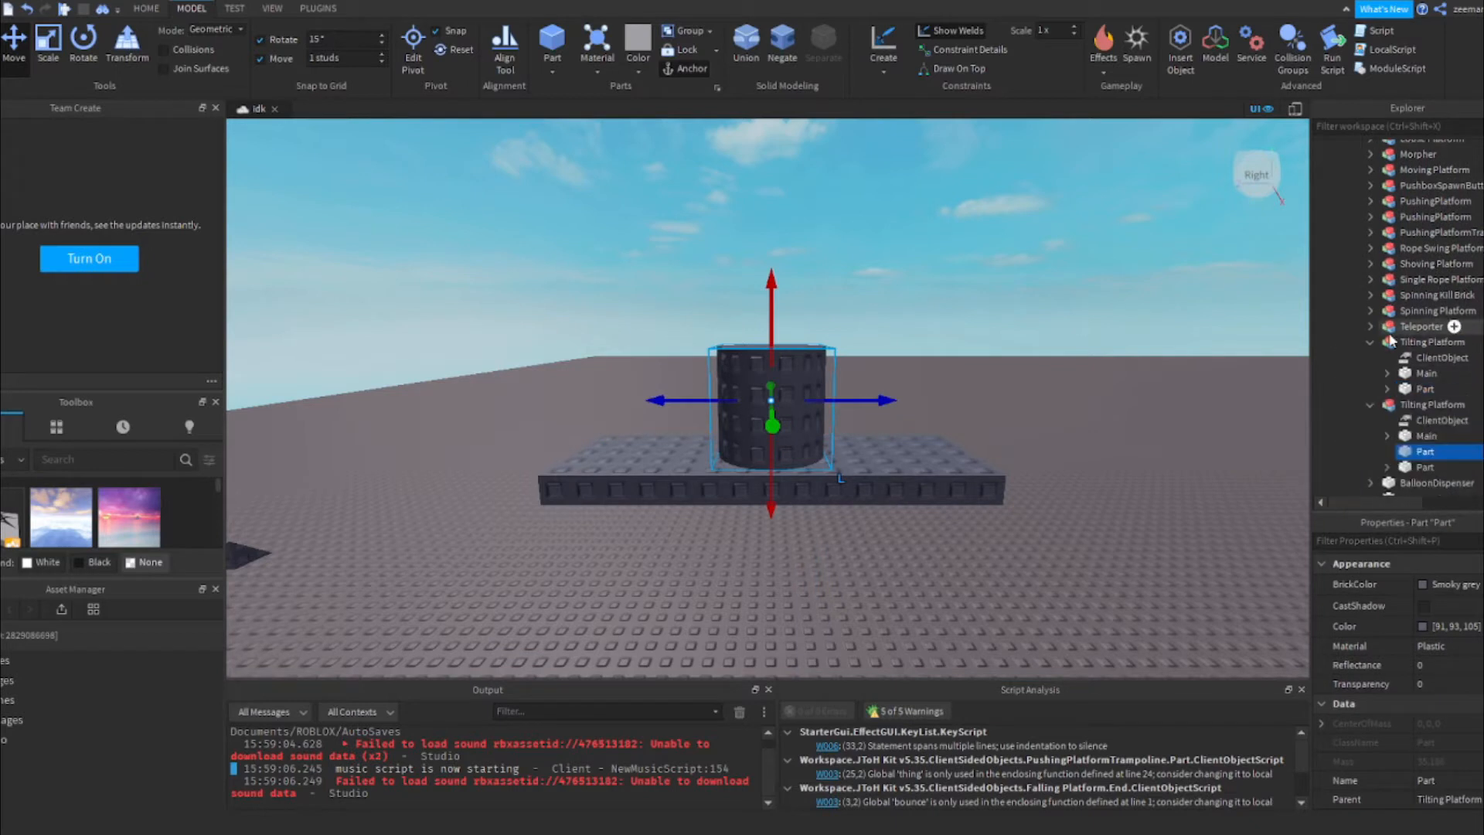
pyautogui.click(1372, 343)
pyautogui.click(917, 286)
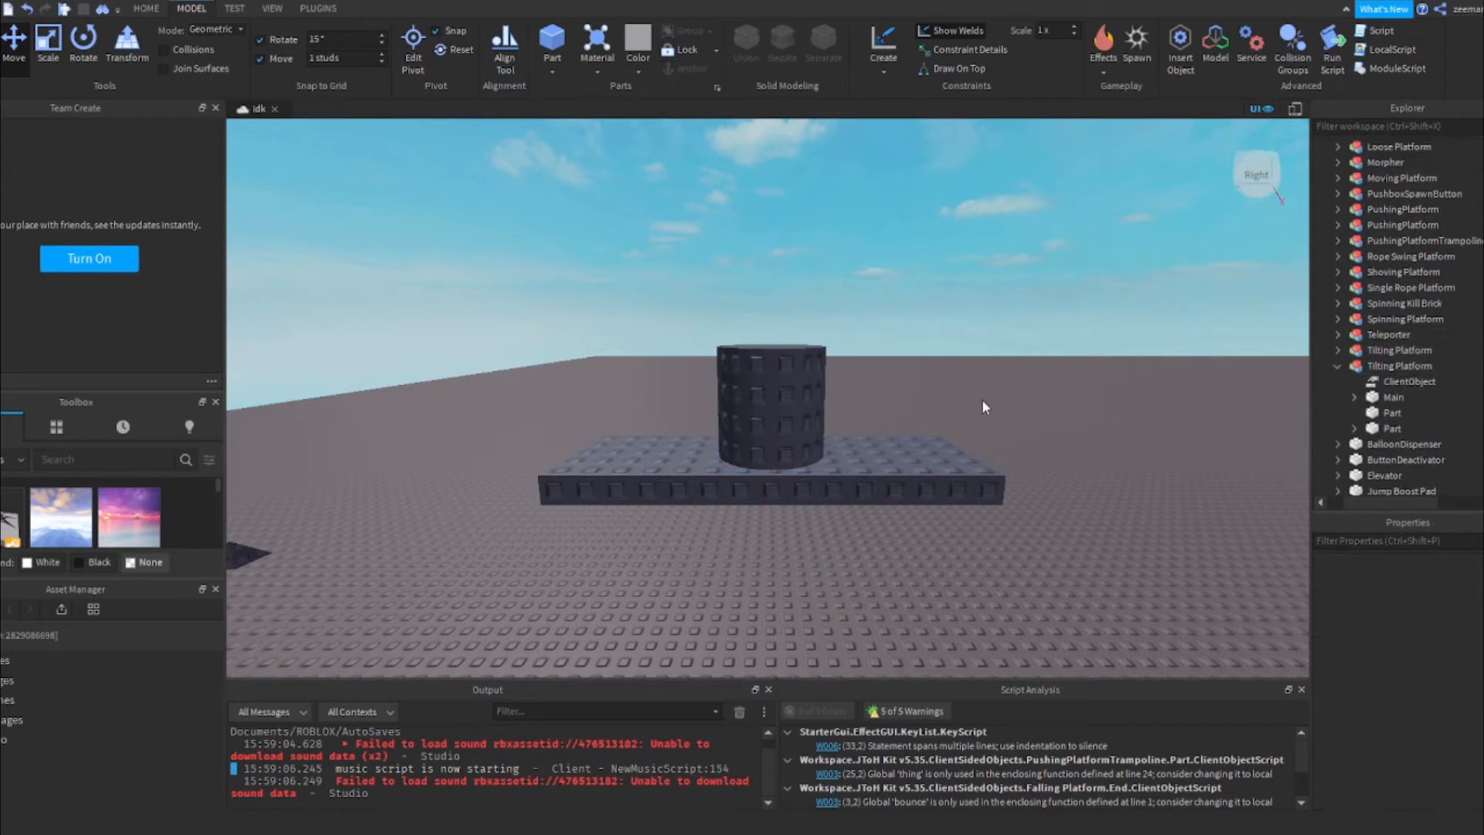
# Unanchor the cylinder part inside the Tilting Platform copy and clear the selection
pyautogui.scroll(3, 981, 399)
pyautogui.click(1389, 416)
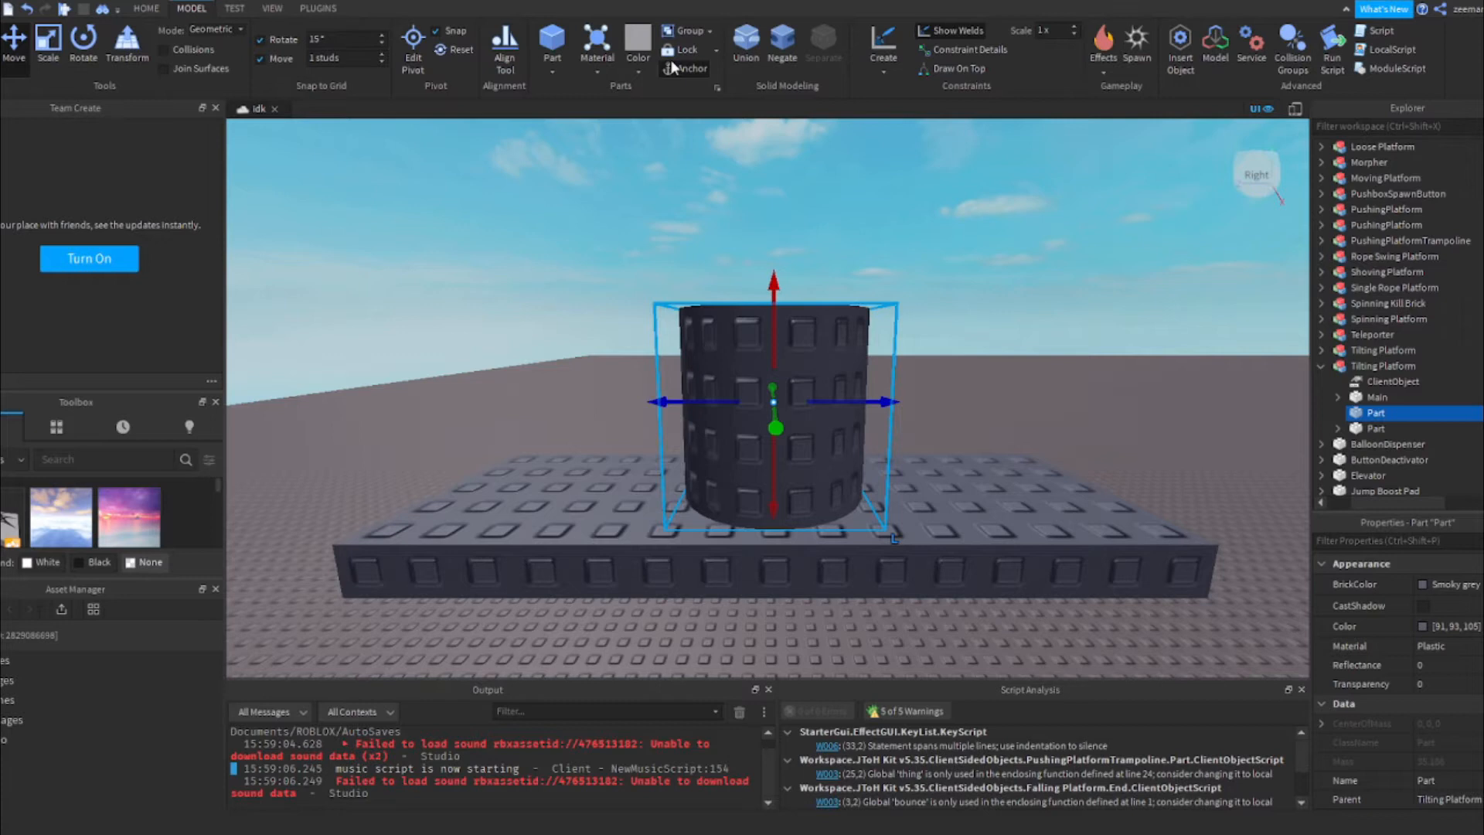
pyautogui.click(909, 210)
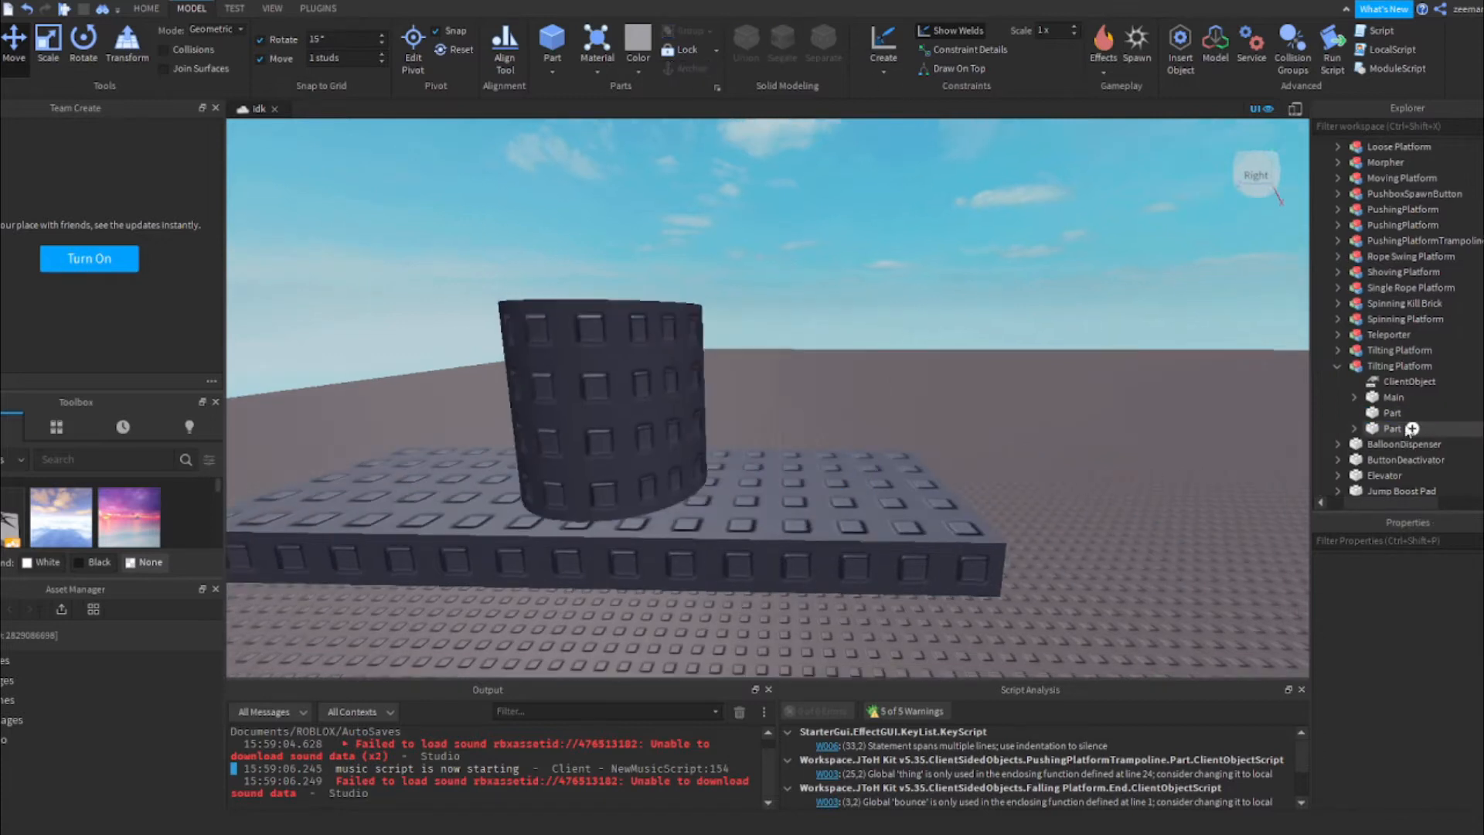
# Weld the cylinder to the Tilting Platform copy's Main part with a WeldConstraint
pyautogui.click(1383, 429)
pyautogui.press('f')
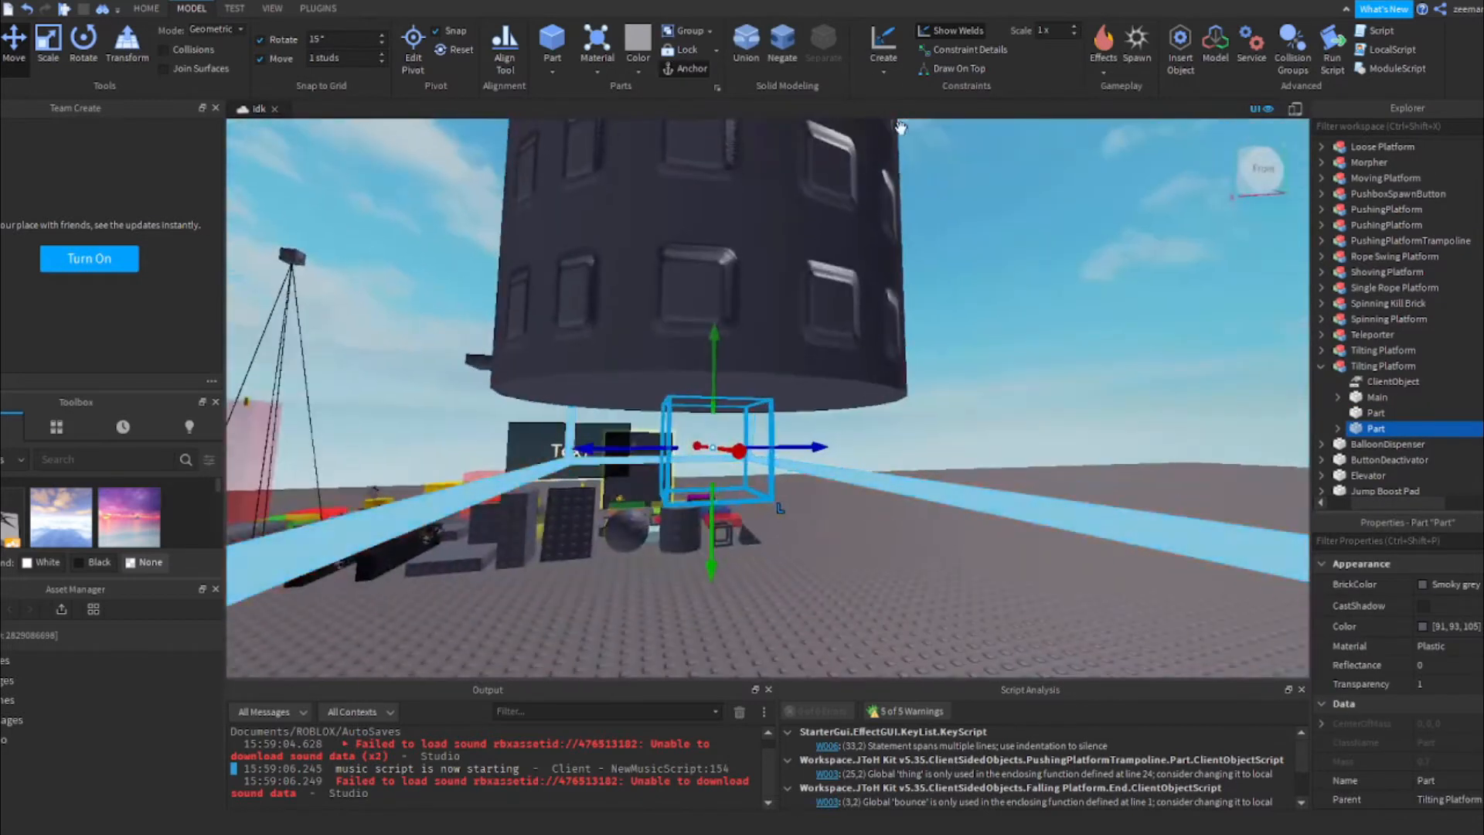
pyautogui.moveTo(900, 126); pyautogui.dragTo(1080, 298, button='right')
pyautogui.scroll(-4, 1079, 298)
pyautogui.click(1080, 299)
pyautogui.scroll(1, 884, 51)
pyautogui.click(663, 290)
pyautogui.click(812, 438)
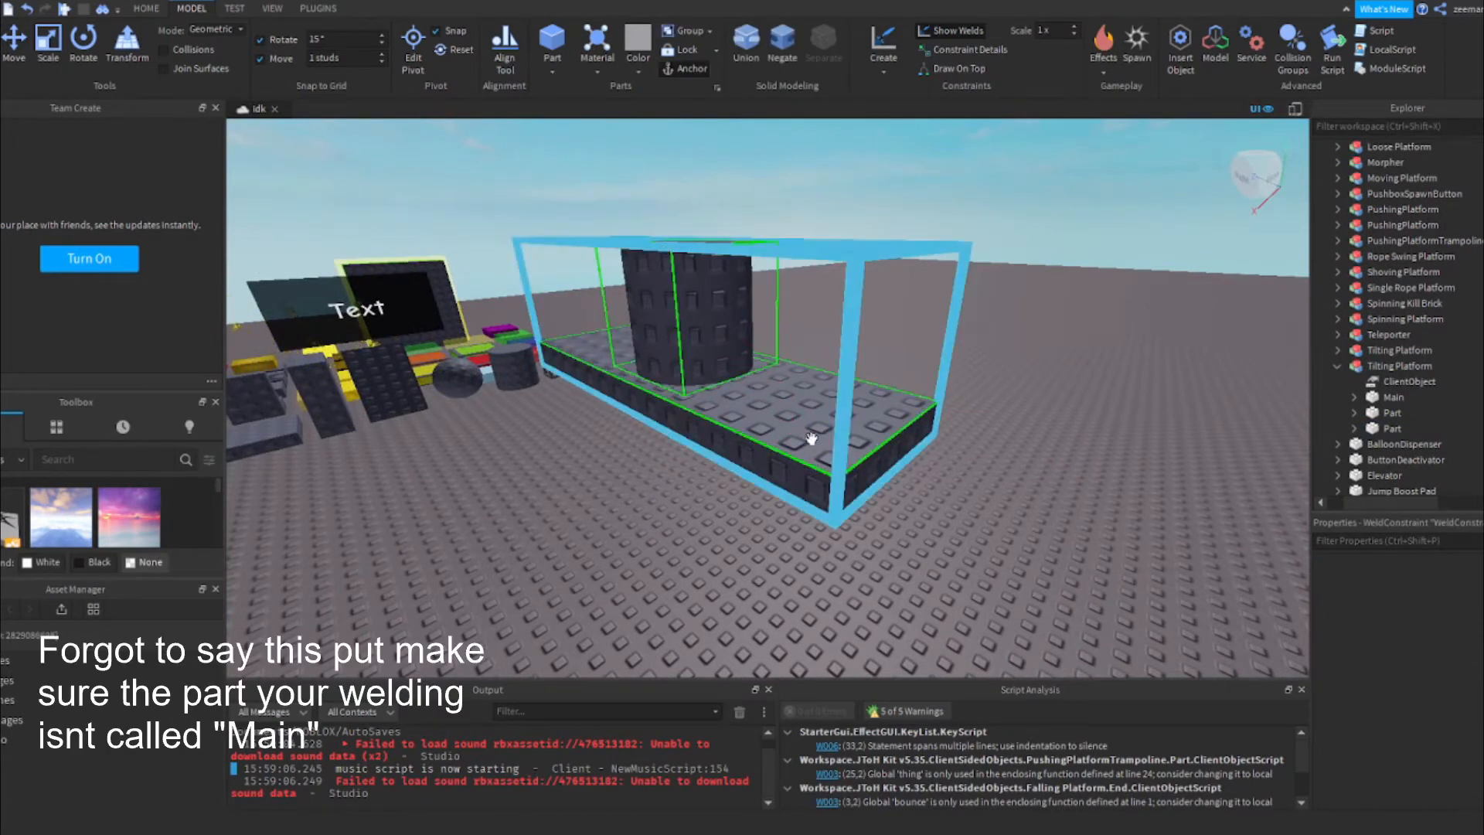
pyautogui.moveTo(980, 337); pyautogui.dragTo(976, 337, button='right')
pyautogui.scroll(1, 976, 337)
pyautogui.scroll(-1, 976, 337)
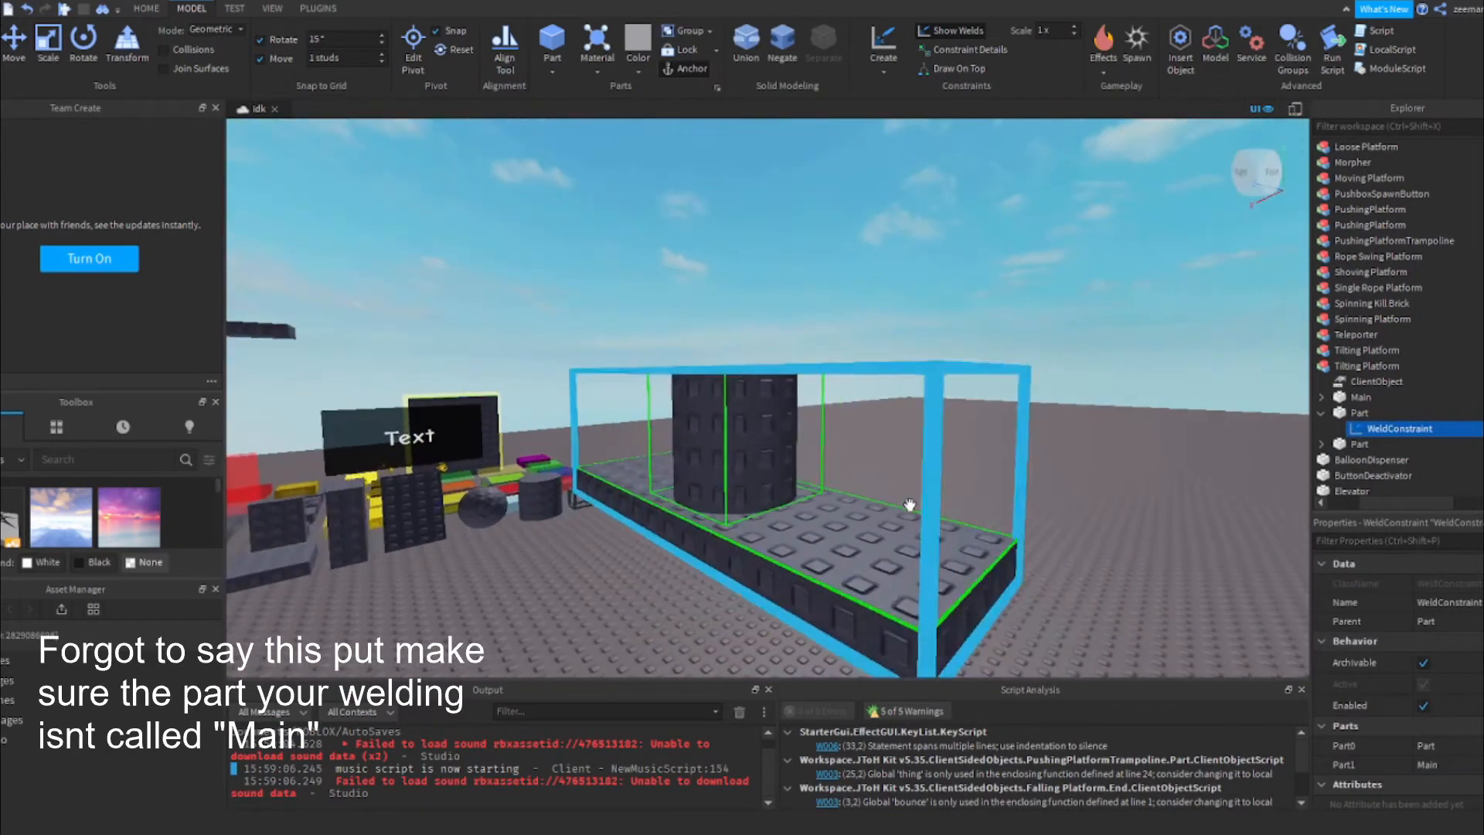
pyautogui.scroll(3, 909, 504)
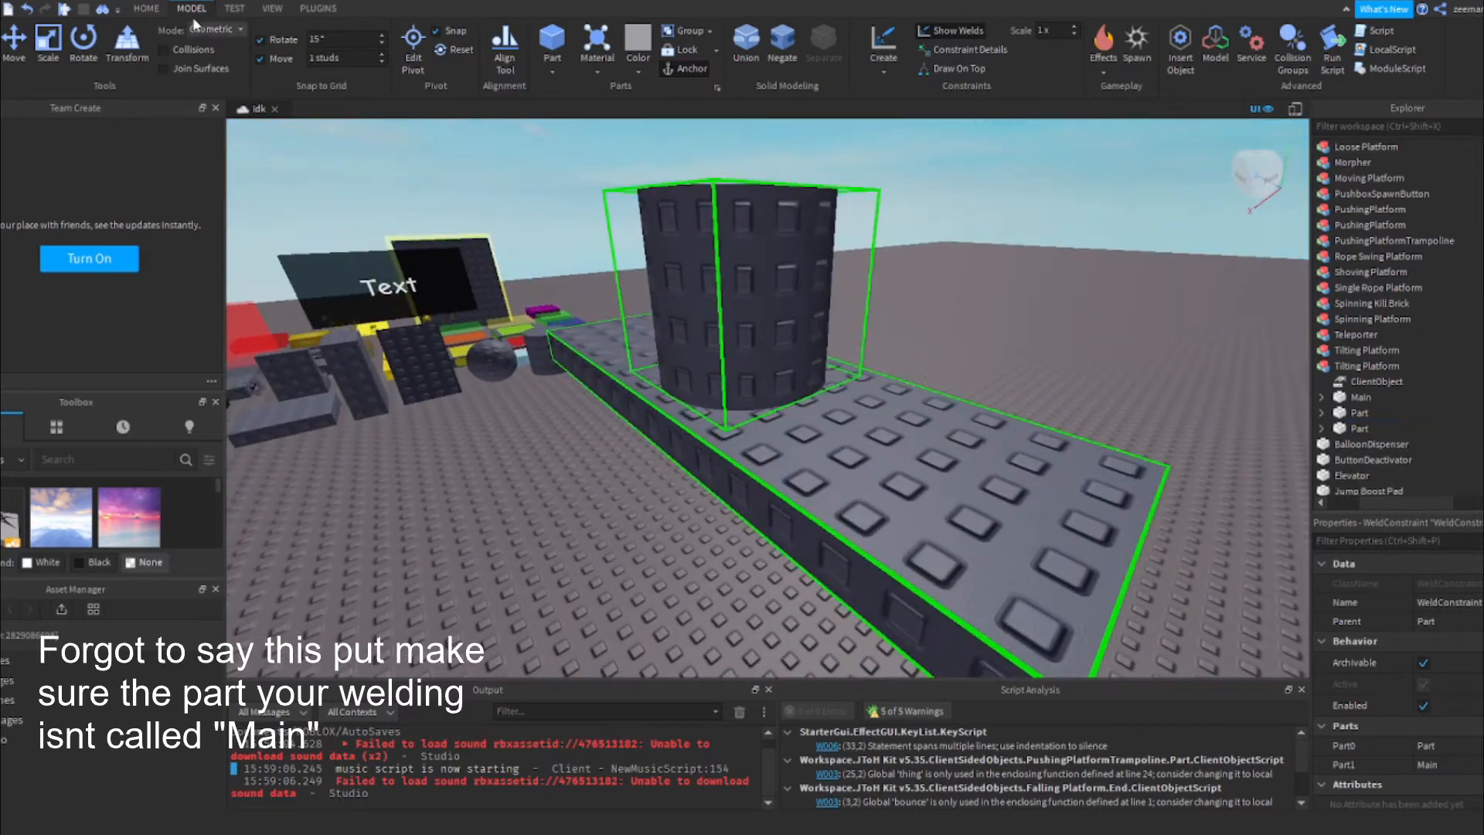
# Playtest the place and try out the tilting platform with its welded cylinder
pyautogui.click(146, 9)
pyautogui.click(651, 39)
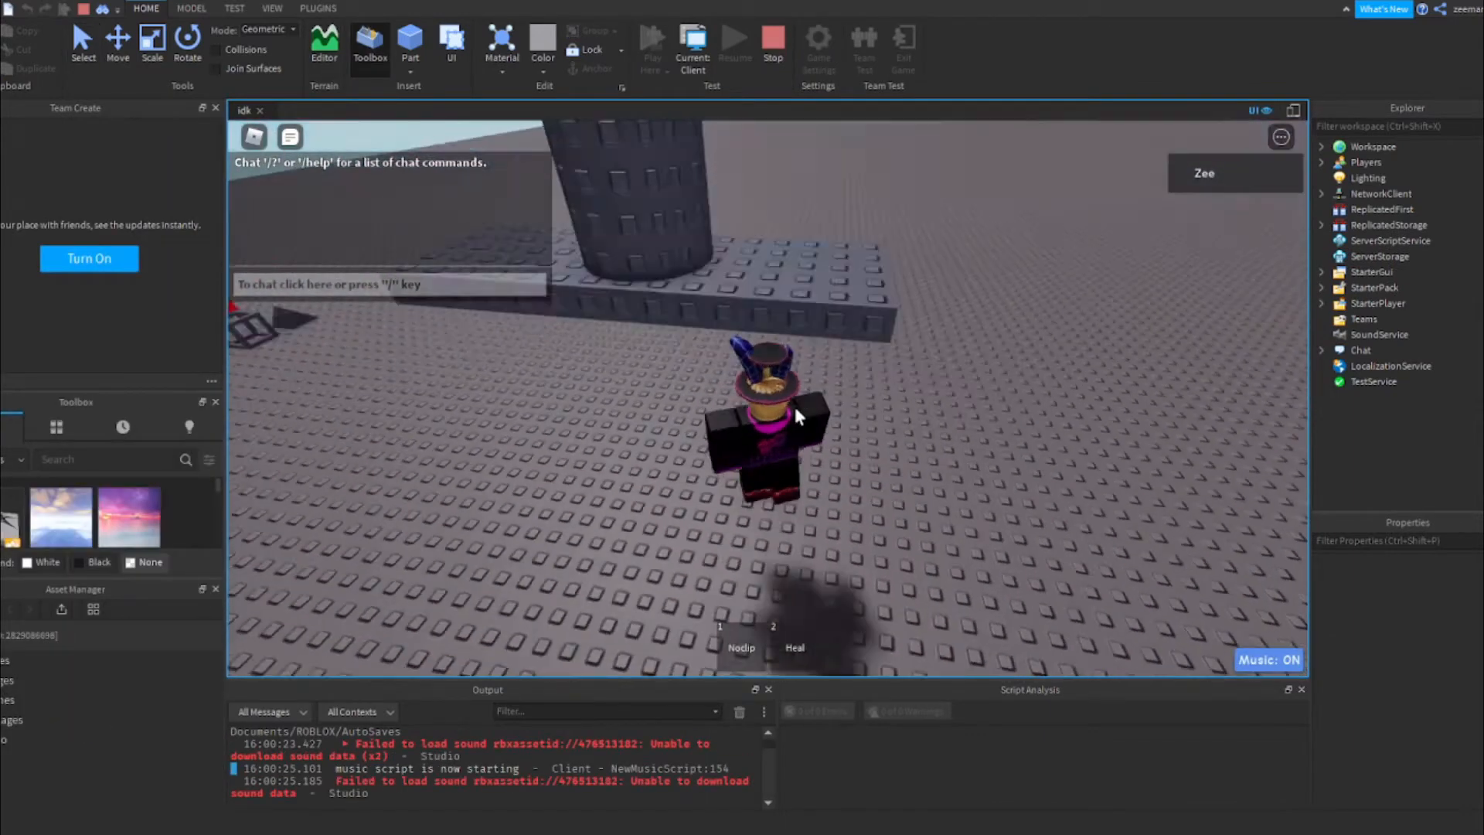
pyautogui.scroll(4, 794, 408)
pyautogui.moveTo(794, 407); pyautogui.dragTo(796, 401, button='right')
pyautogui.scroll(-5, 794, 407)
pyautogui.press('space')
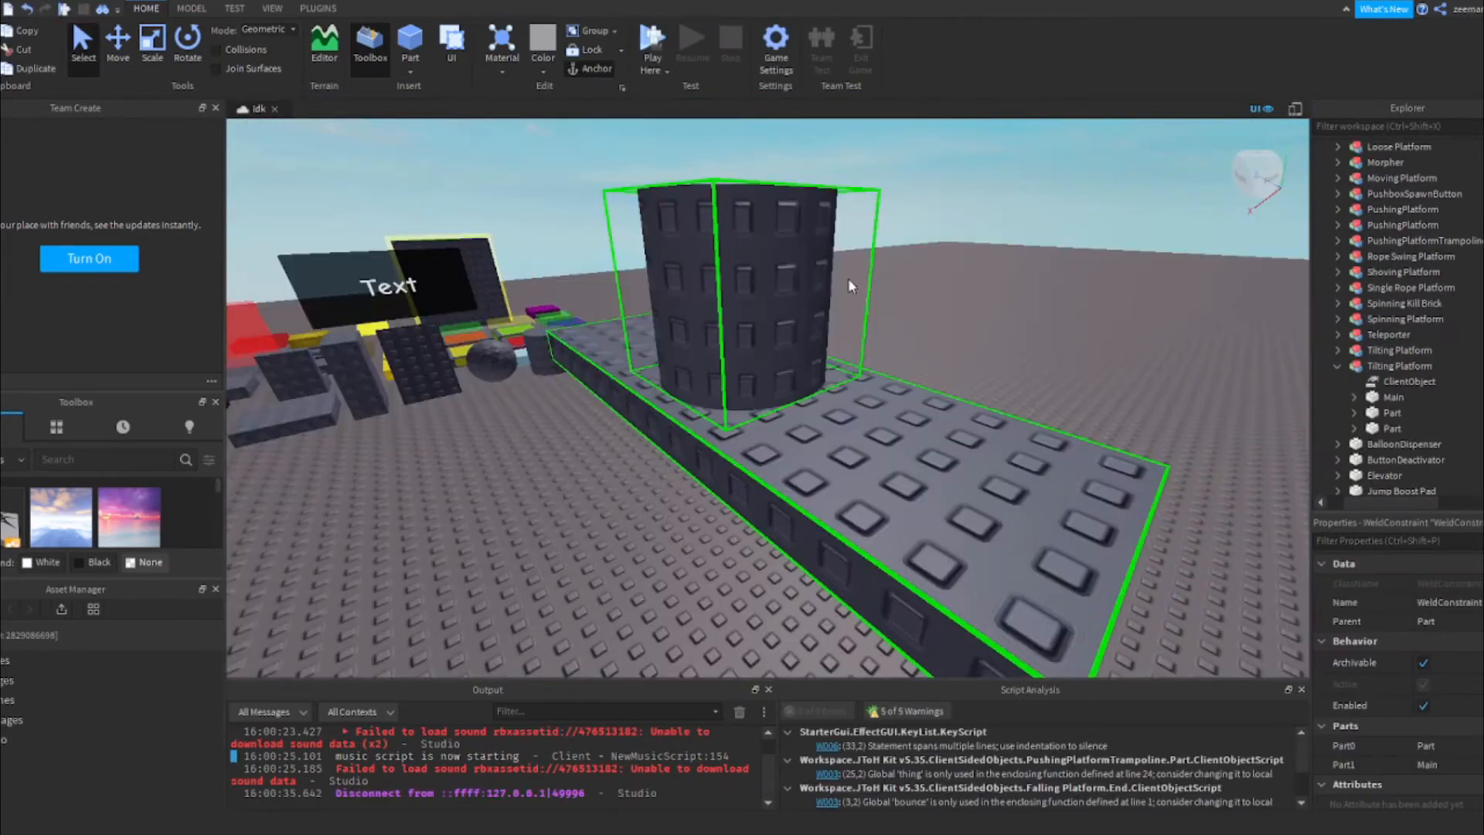
# Duplicate the yellow Button model and place the copy on an empty area of the baseplate
pyautogui.click(970, 224)
pyautogui.moveTo(971, 224); pyautogui.dragTo(970, 225, button='right')
pyautogui.press('w')
pyautogui.scroll(-10, 735, 441)
pyautogui.moveTo(807, 369); pyautogui.dragTo(755, 444, button='right')
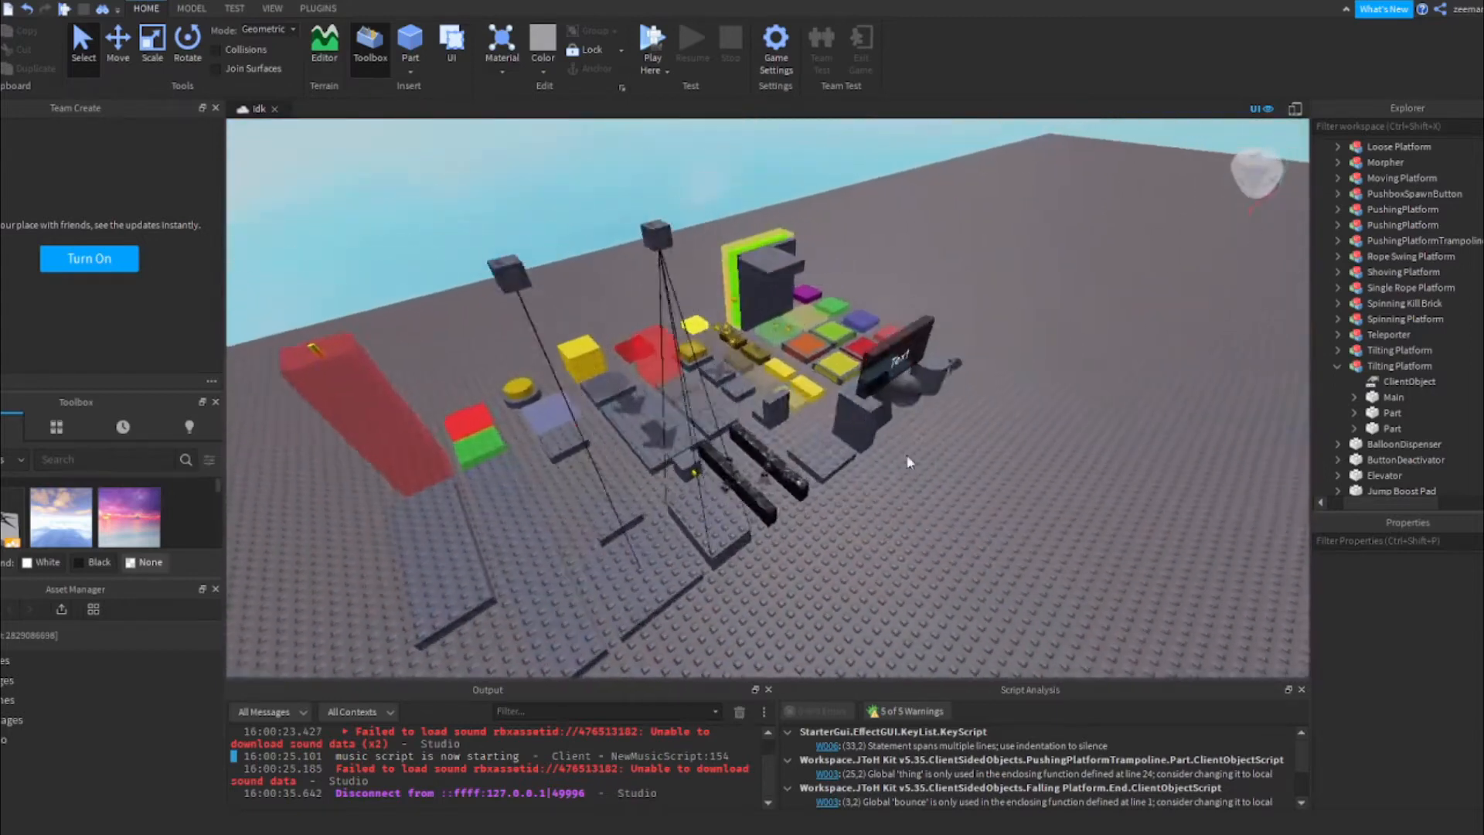
pyautogui.moveTo(910, 461); pyautogui.dragTo(756, 405, button='right')
pyautogui.scroll(2, 756, 405)
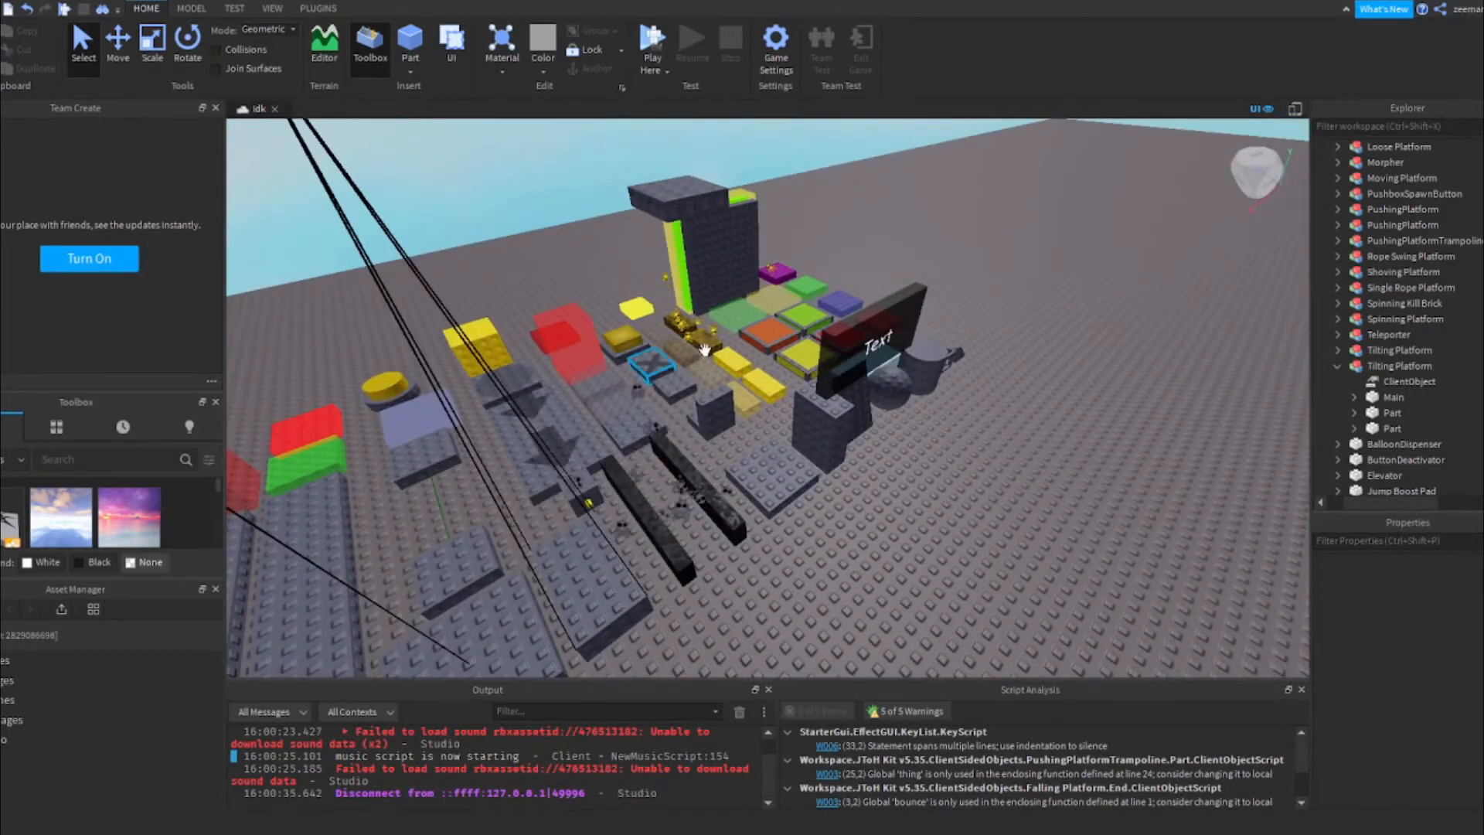
pyautogui.moveTo(848, 418); pyautogui.dragTo(848, 418, button='right')
pyautogui.scroll(6, 848, 417)
pyautogui.click(740, 448)
pyautogui.hotkey('ctrl', 'd')
pyautogui.moveTo(740, 447); pyautogui.dragTo(892, 412)
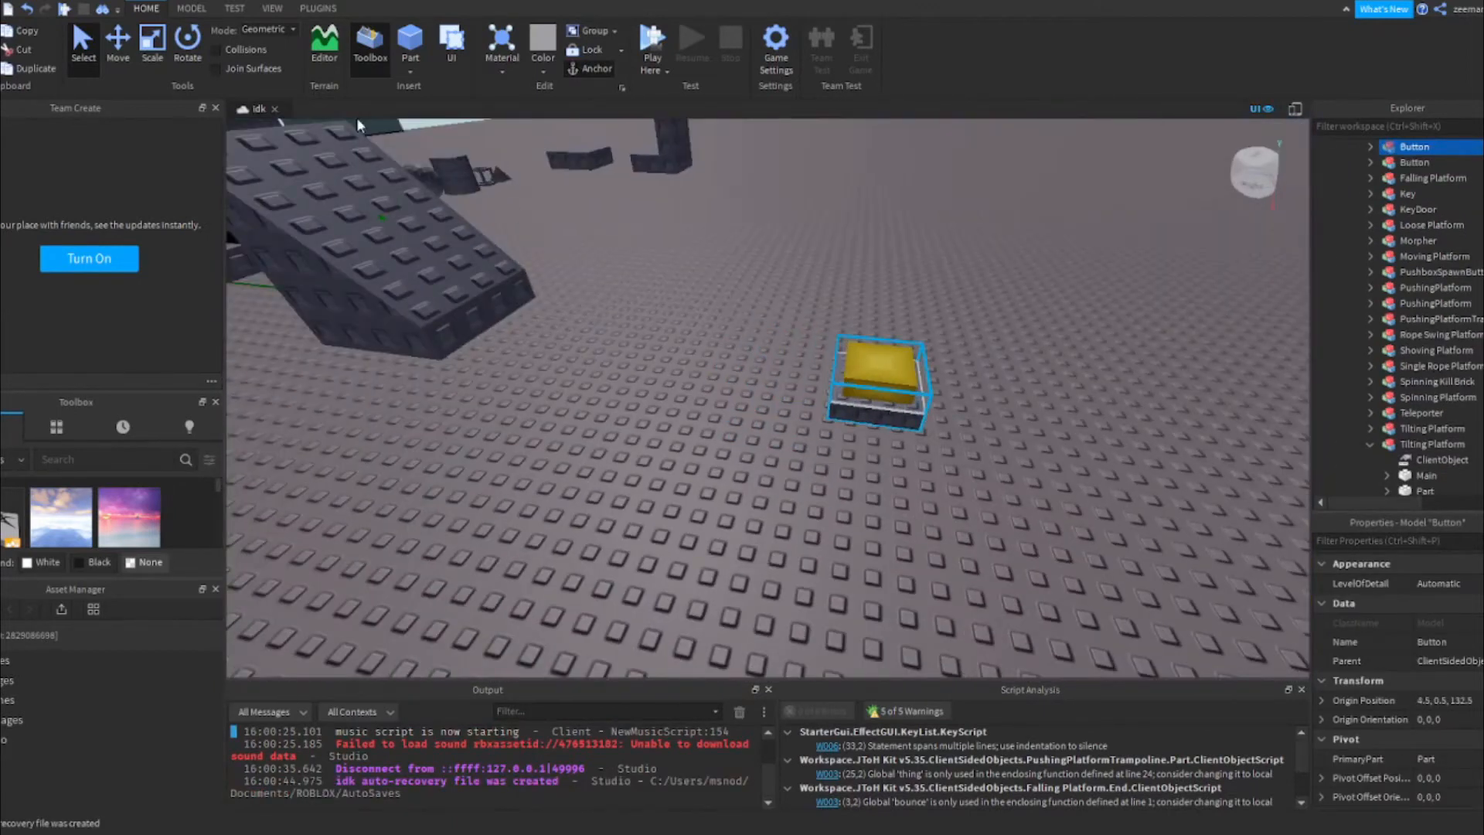
# Raise the duplicated Button 5 studs above the baseplate and expand its contents
pyautogui.click(117, 53)
pyautogui.moveTo(877, 347); pyautogui.dragTo(877, 347, button='right')
pyautogui.press('s')
pyautogui.moveTo(840, 369); pyautogui.dragTo(839, 291)
pyautogui.press('d')
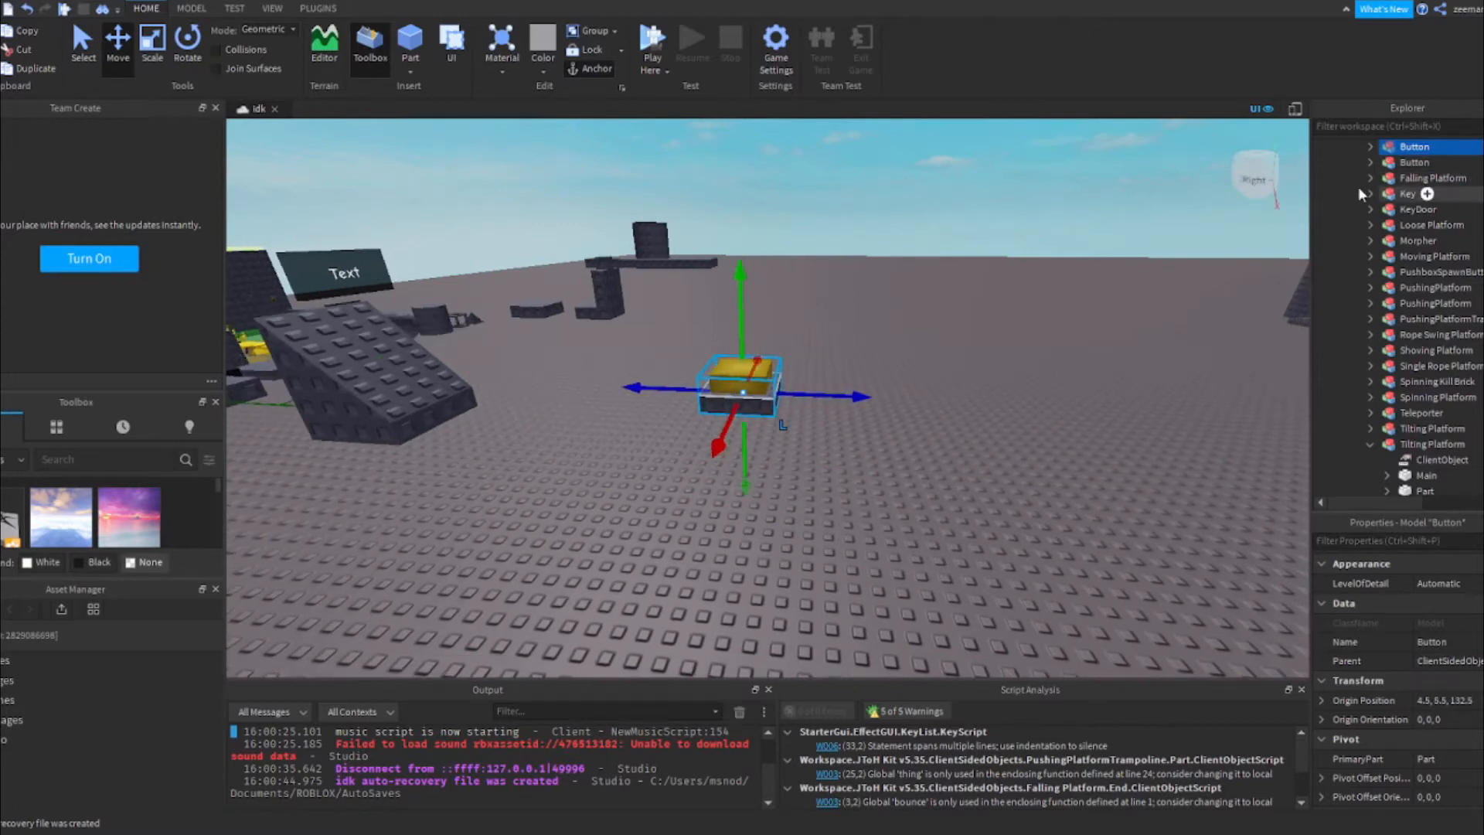
pyautogui.click(1371, 147)
pyautogui.press('f')
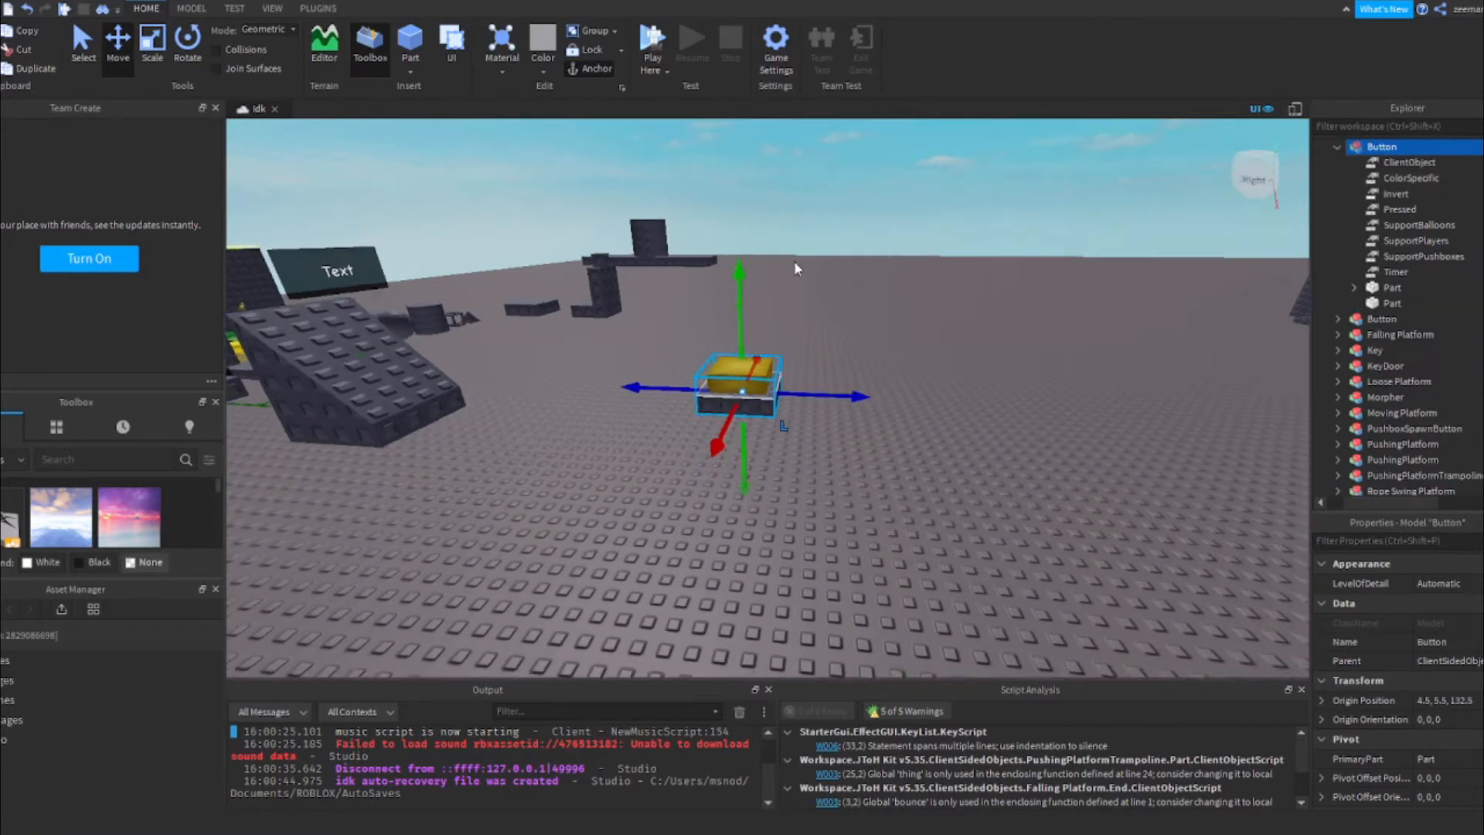
# Duplicate the raised Button and move the new copy about 11 studs sideways along the Z axis
pyautogui.moveTo(814, 399); pyautogui.dragTo(815, 399, button='right')
pyautogui.hotkey('ctrl', 'd')
pyautogui.moveTo(655, 380); pyautogui.dragTo(1100, 378)
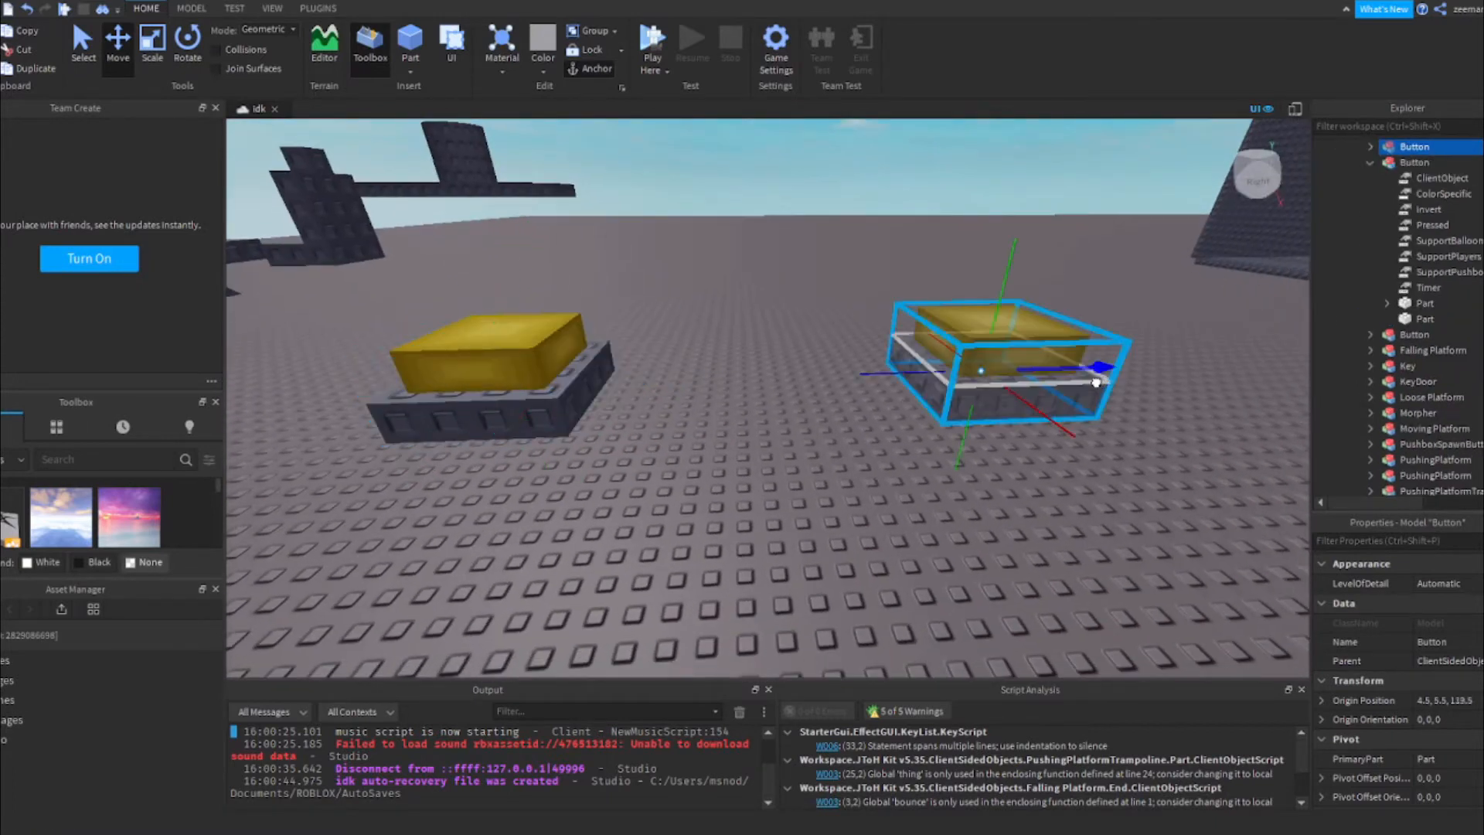
pyautogui.moveTo(1014, 397); pyautogui.dragTo(1014, 397, button='right')
pyautogui.press('s')
# Try the Ball shape on the yellow part of the first raised Button
pyautogui.click(1351, 162)
pyautogui.press('f')
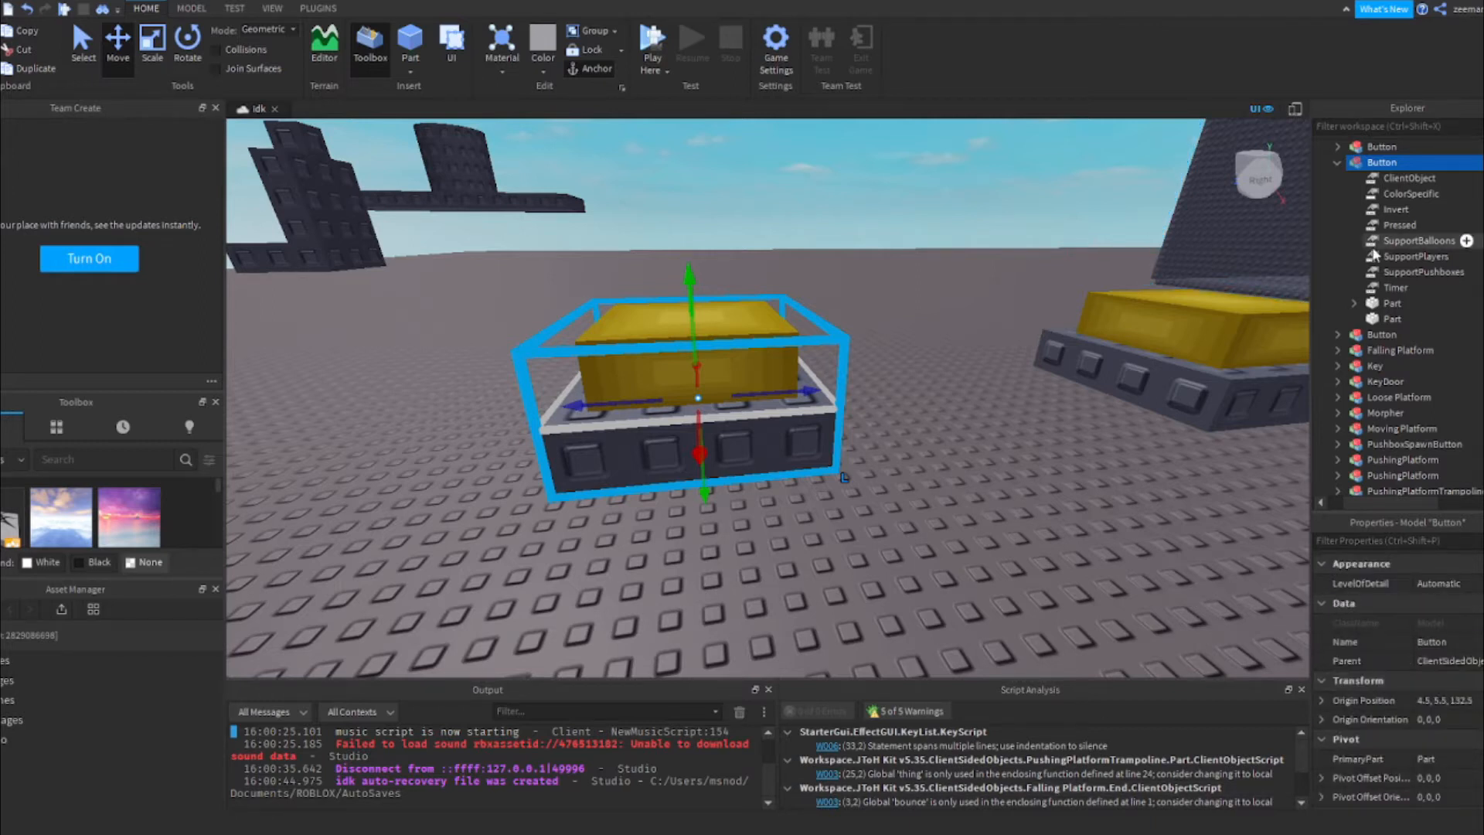
pyautogui.click(1380, 306)
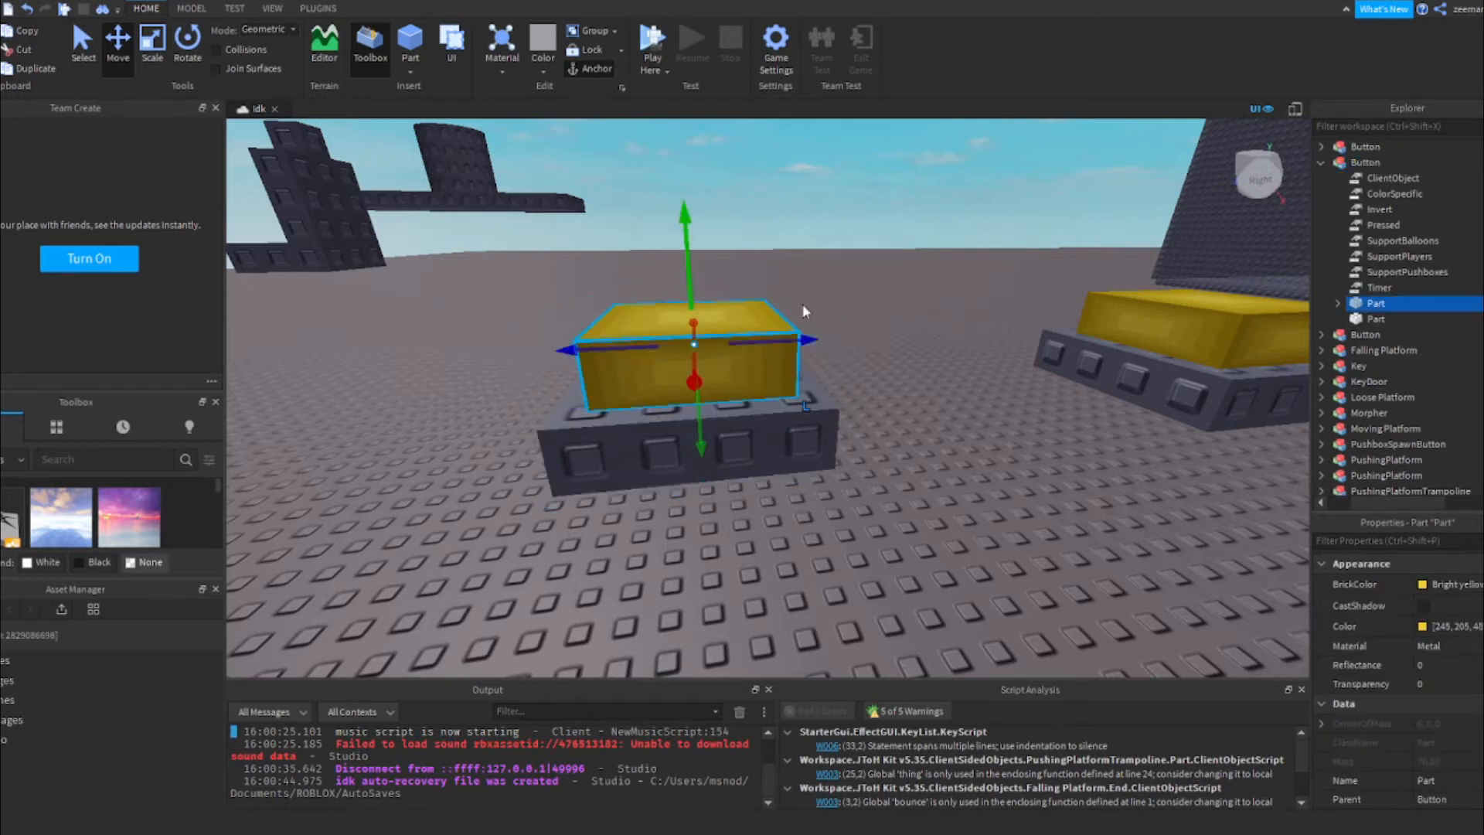
pyautogui.scroll(-5, 1404, 710)
pyautogui.scroll(-4, 1411, 671)
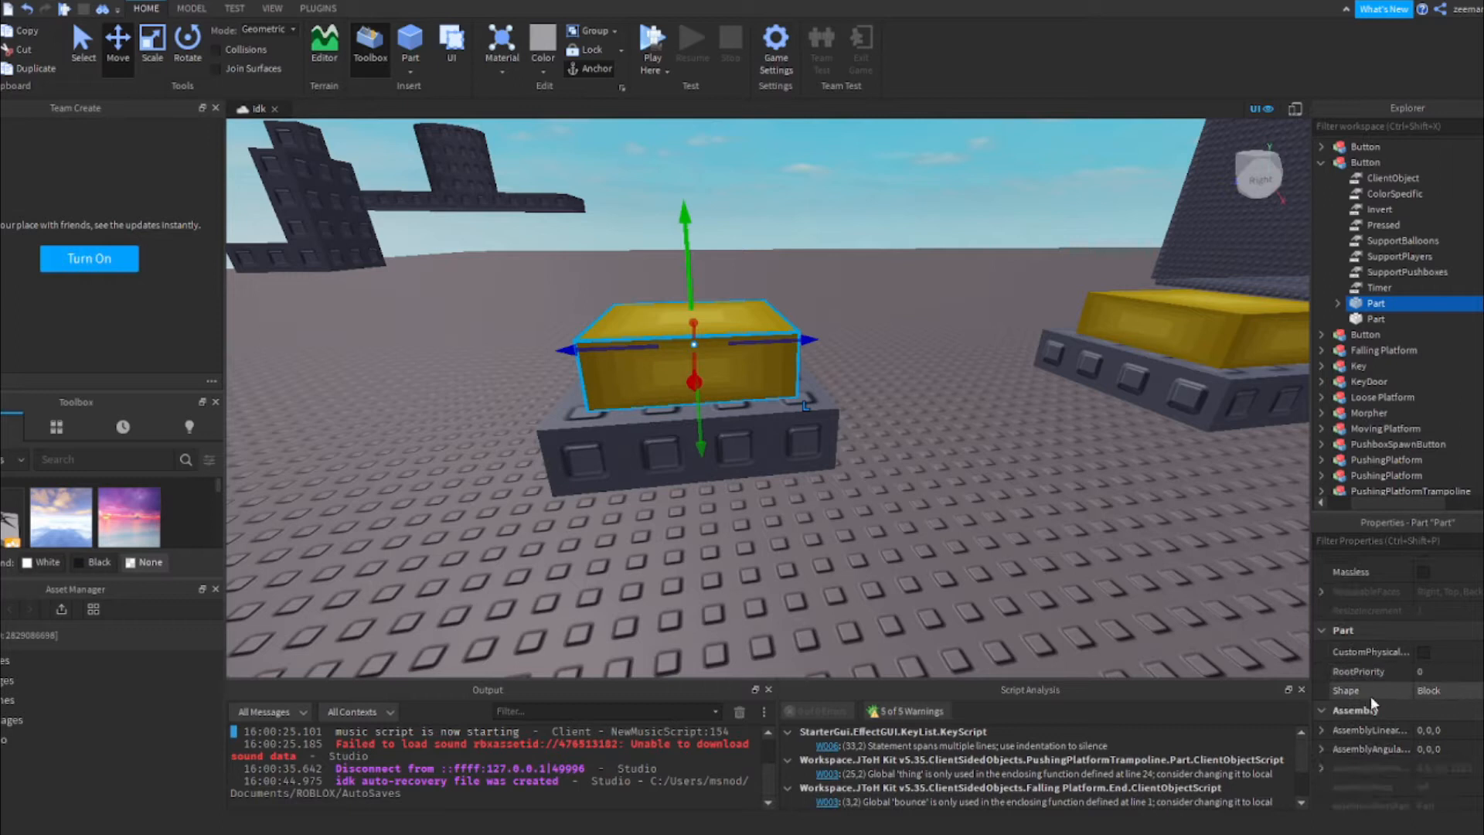
pyautogui.click(1465, 697)
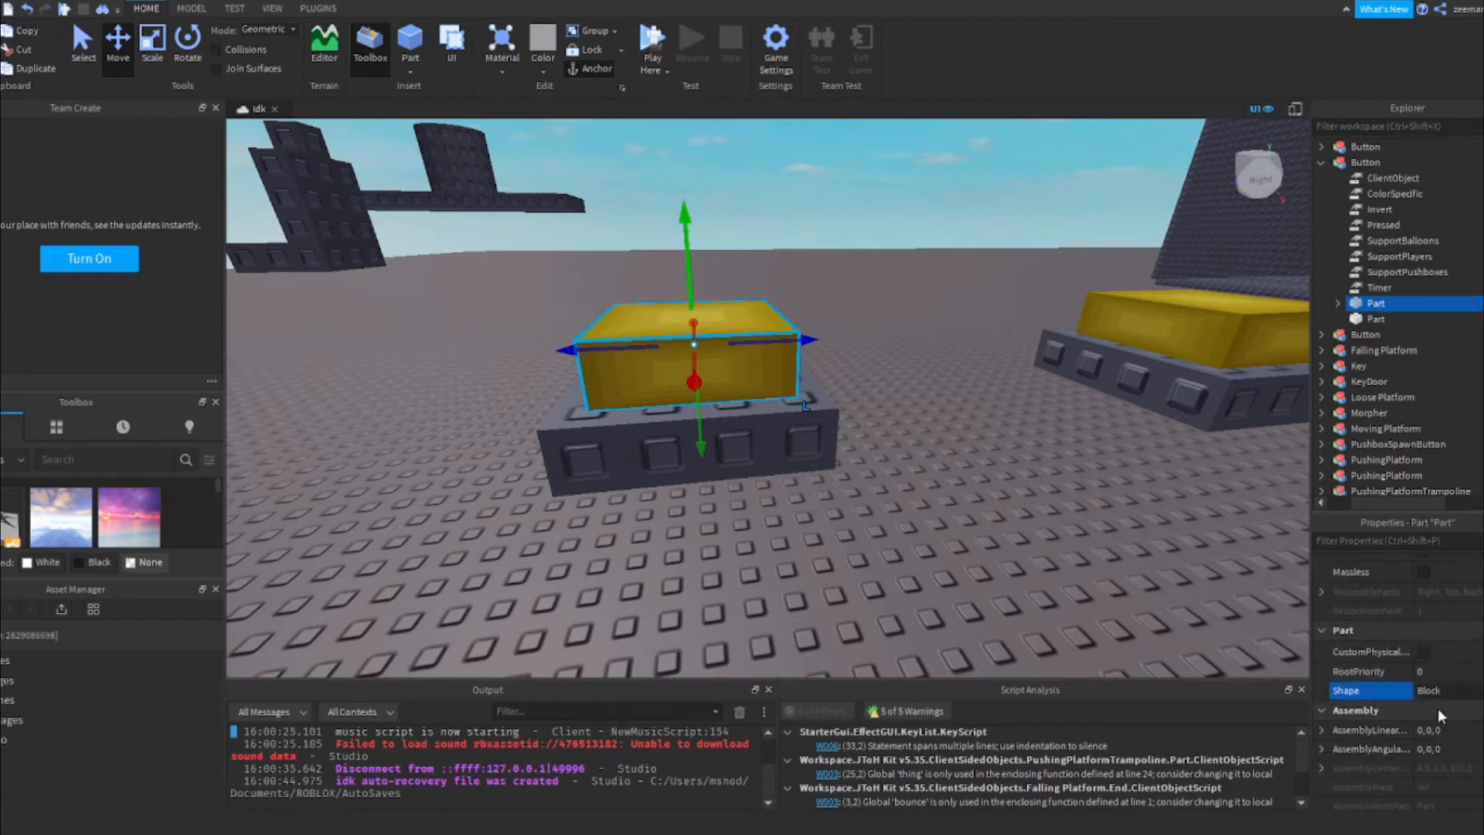
pyautogui.click(1440, 715)
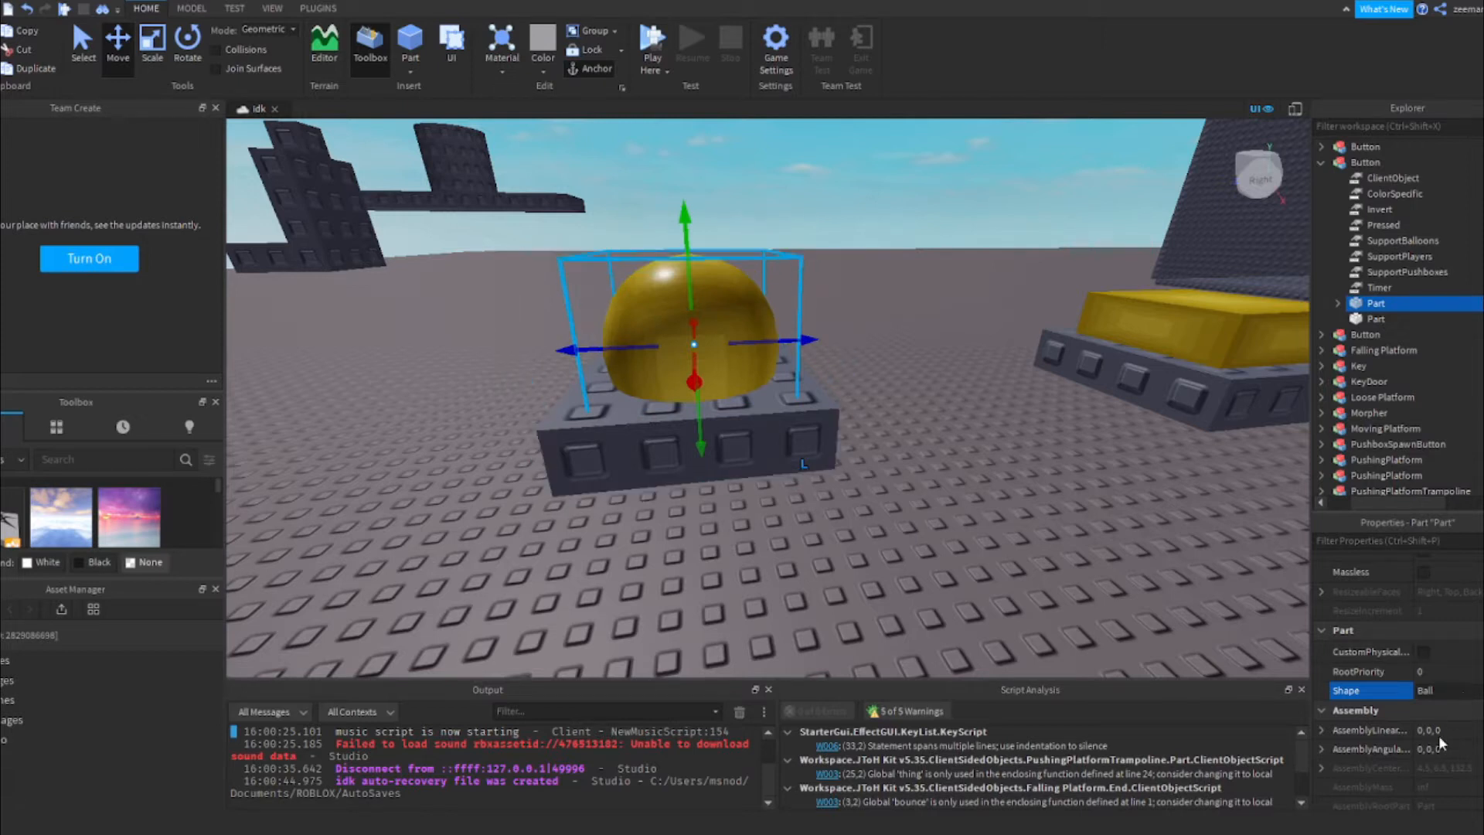
# Try the Cylinder shape on the Button's yellow part and switch it back to Block
pyautogui.click(1460, 693)
pyautogui.click(1432, 732)
pyautogui.moveTo(878, 435); pyautogui.dragTo(879, 439, button='right')
pyautogui.press('s')
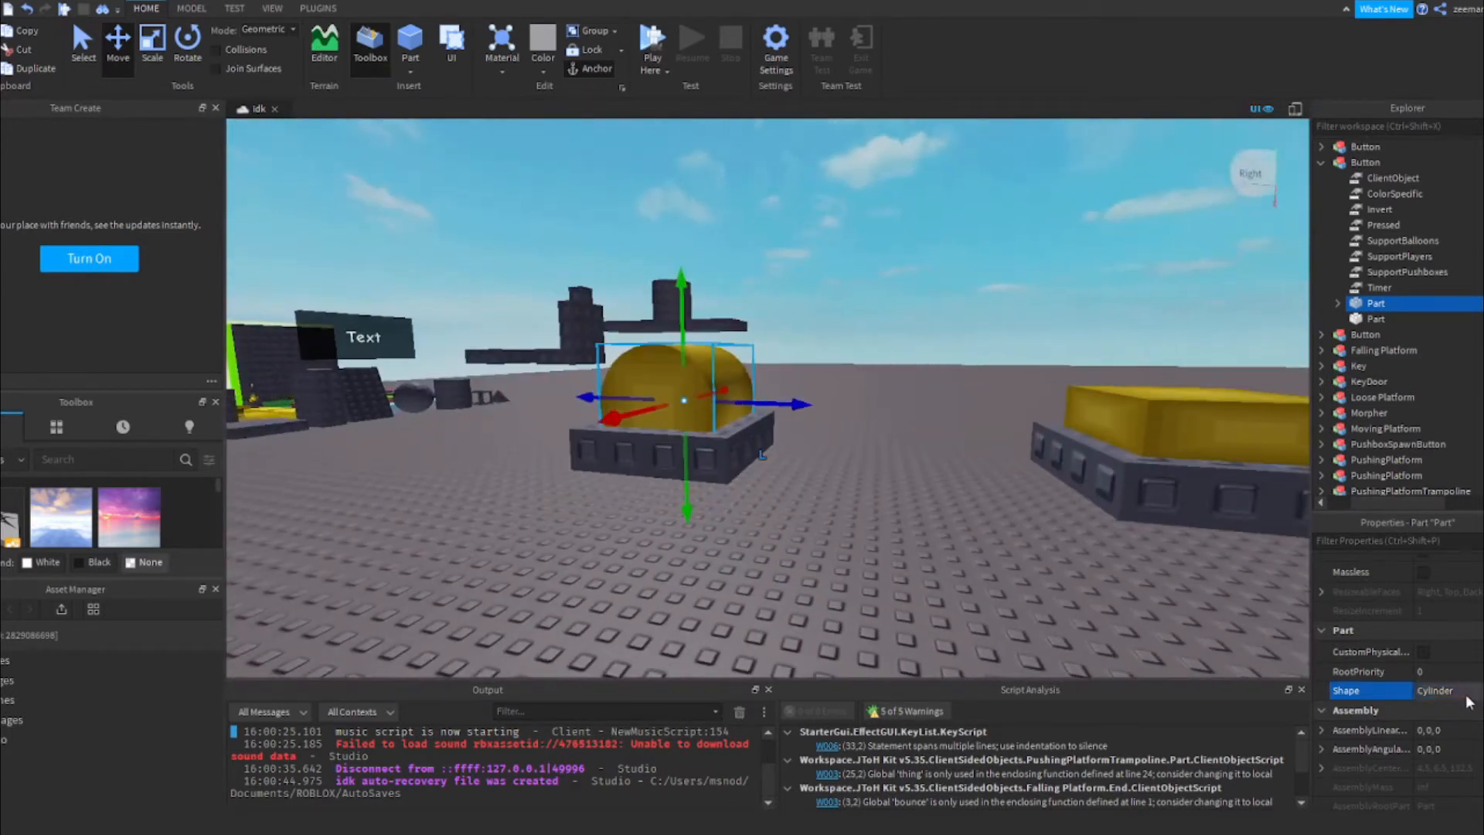
pyautogui.click(1439, 725)
pyautogui.press('s')
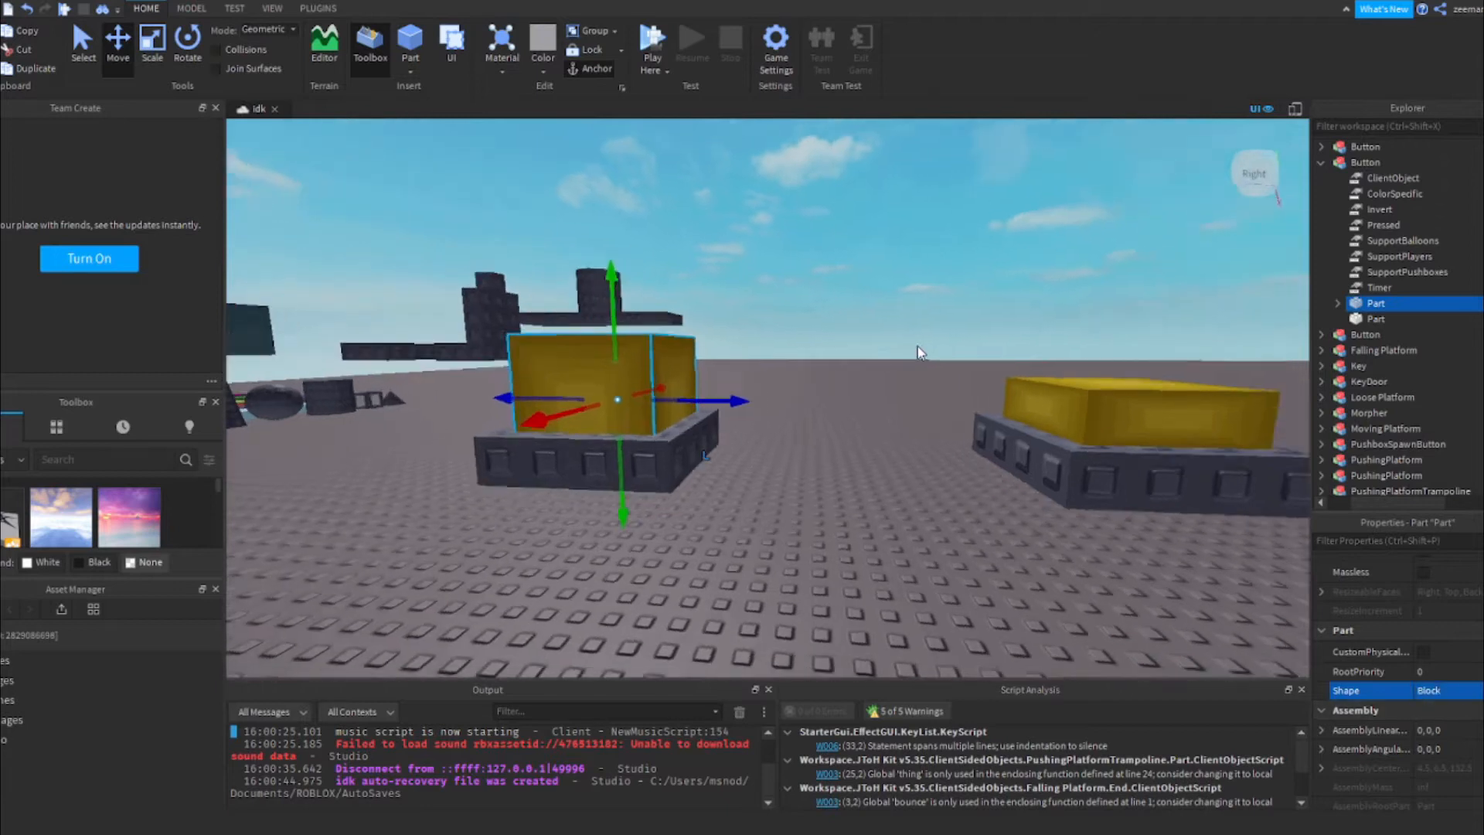
# Undo the recent shape changes on the Button's yellow part
pyautogui.moveTo(916, 347); pyautogui.dragTo(917, 347, button='right')
pyautogui.hotkey('ctrl', 'z')
pyautogui.hotkey('ctrl', 'z')
pyautogui.hotkey('ctrl', 'z')
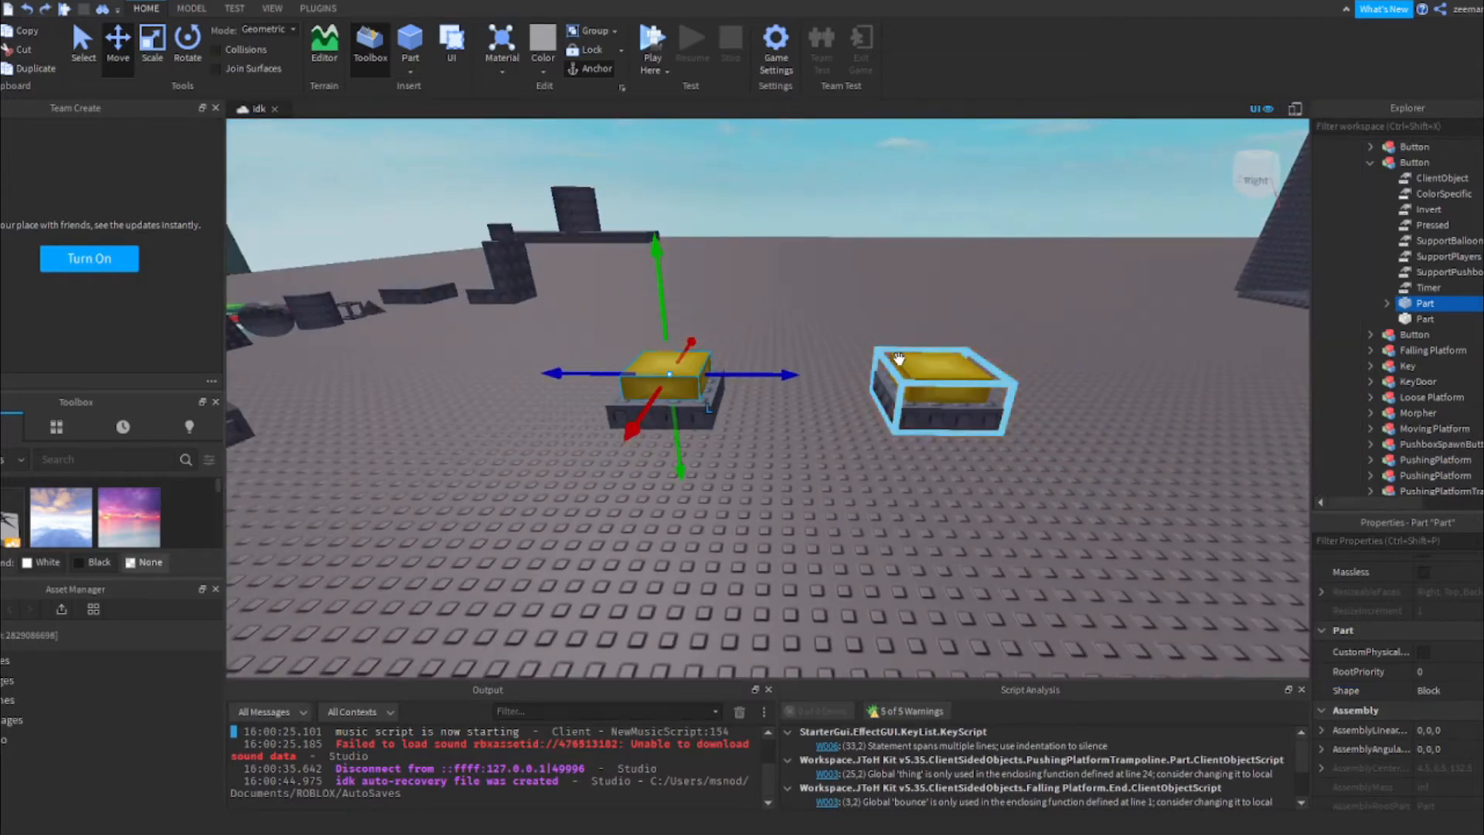
# Select the second raised Button, collapse the first one's contents and expand those of the second
pyautogui.click(890, 303)
pyautogui.press('d')
pyautogui.click(806, 386)
pyautogui.press('w')
pyautogui.moveTo(854, 327); pyautogui.dragTo(854, 328, button='right')
pyautogui.press('s')
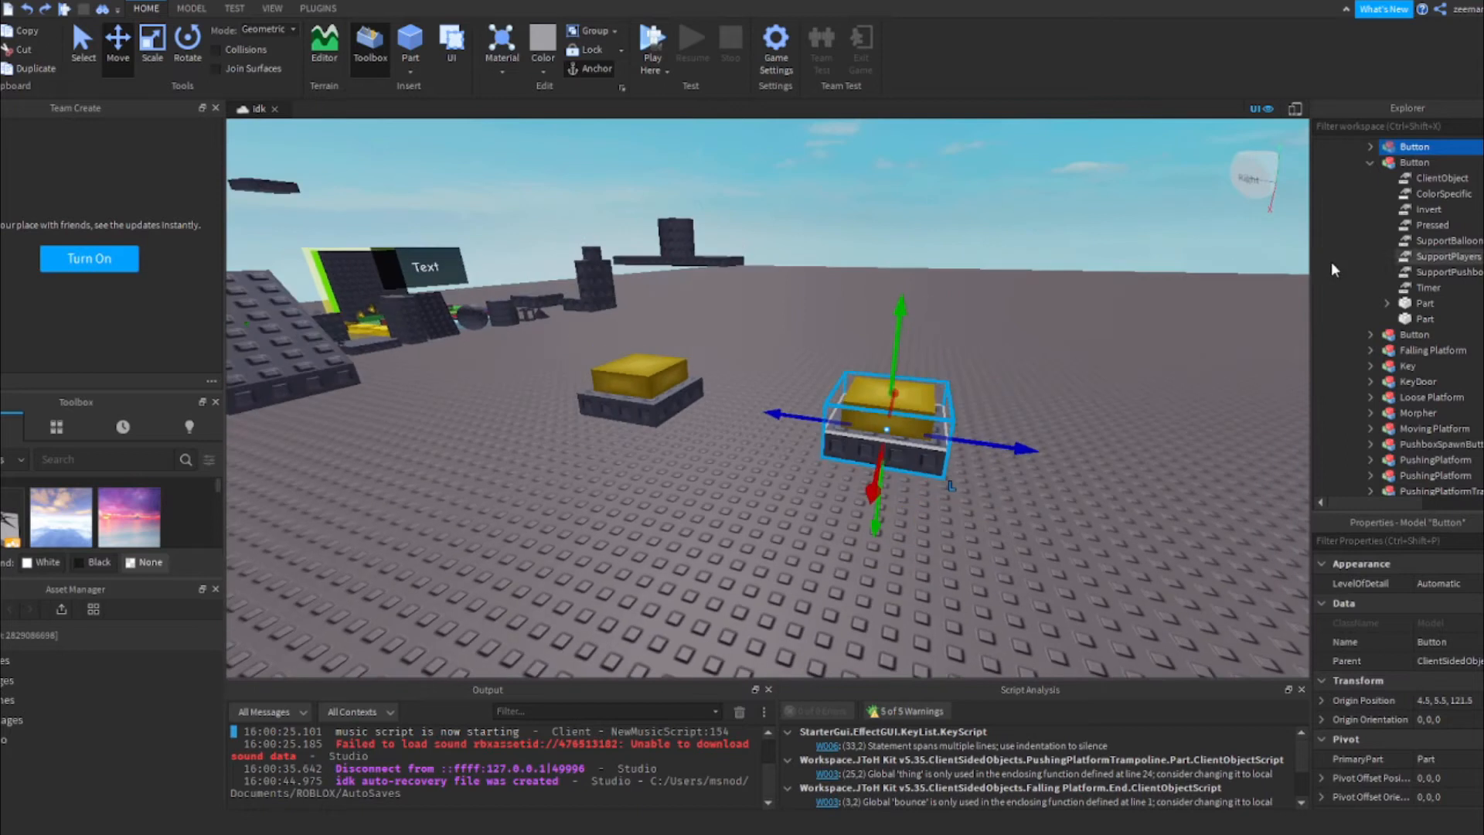
pyautogui.click(1369, 162)
pyautogui.click(1370, 147)
pyautogui.moveTo(702, 248); pyautogui.dragTo(702, 248, button='right')
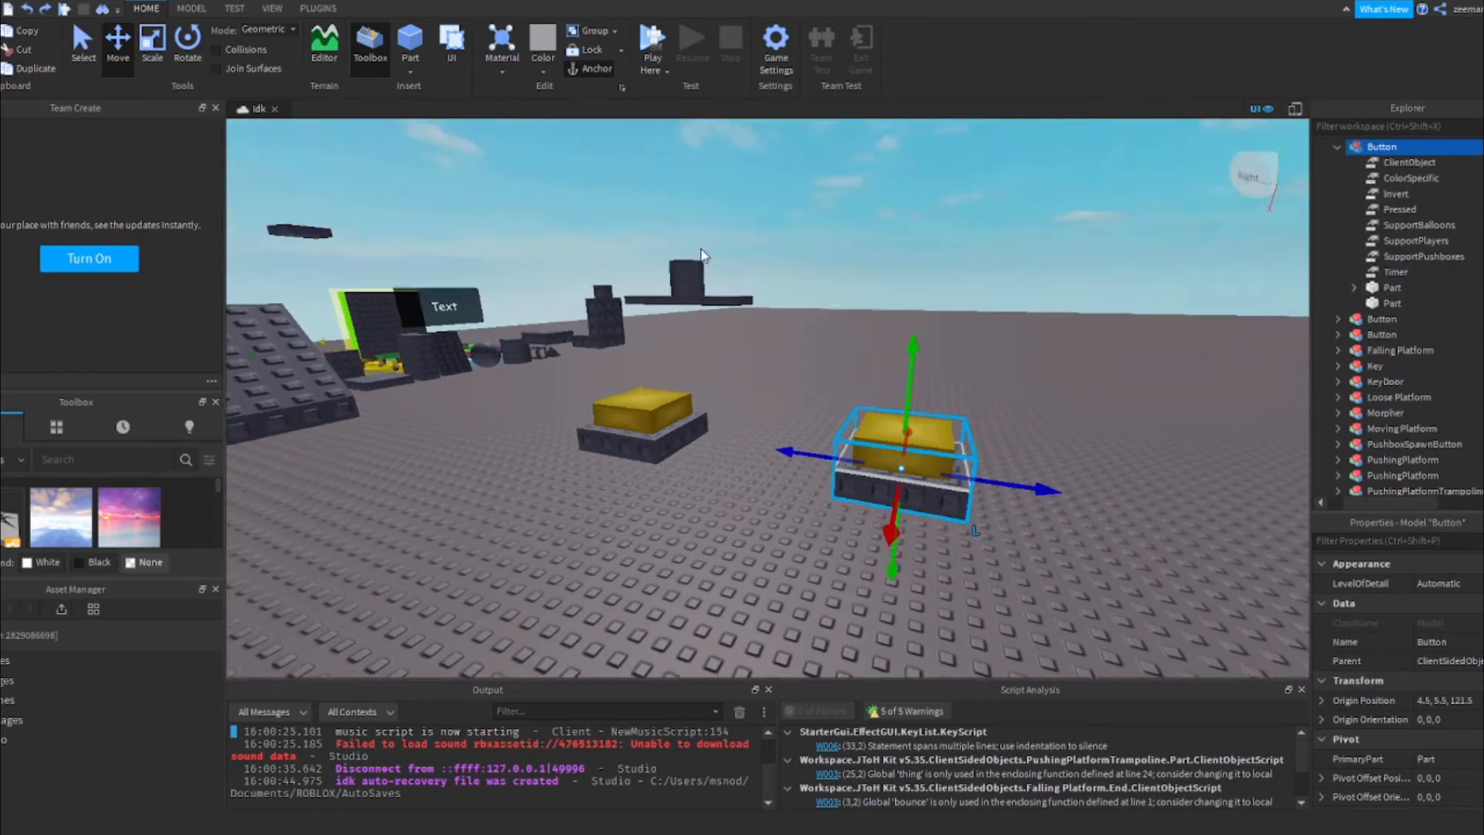
# Bring a wedge part over to the open baseplate near the two raised Buttons
pyautogui.press('w')
pyautogui.click(811, 377)
pyautogui.moveTo(811, 376); pyautogui.dragTo(811, 371, button='right')
pyautogui.moveTo(490, 381); pyautogui.dragTo(772, 388)
pyautogui.press('s')
pyautogui.moveTo(770, 389); pyautogui.dragTo(771, 388, button='right')
pyautogui.moveTo(772, 389); pyautogui.dragTo(770, 434)
pyautogui.moveTo(771, 389); pyautogui.dragTo(772, 388, button='right')
pyautogui.moveTo(769, 434); pyautogui.dragTo(821, 517)
pyautogui.moveTo(822, 517); pyautogui.dragTo(822, 517, button='right')
pyautogui.moveTo(822, 517); pyautogui.dragTo(822, 520)
pyautogui.moveTo(822, 520); pyautogui.dragTo(822, 520, button='right')
pyautogui.moveTo(821, 520); pyautogui.dragTo(841, 566)
pyautogui.moveTo(821, 520); pyautogui.dragTo(845, 564, button='right')
pyautogui.press('w')
pyautogui.press('s')
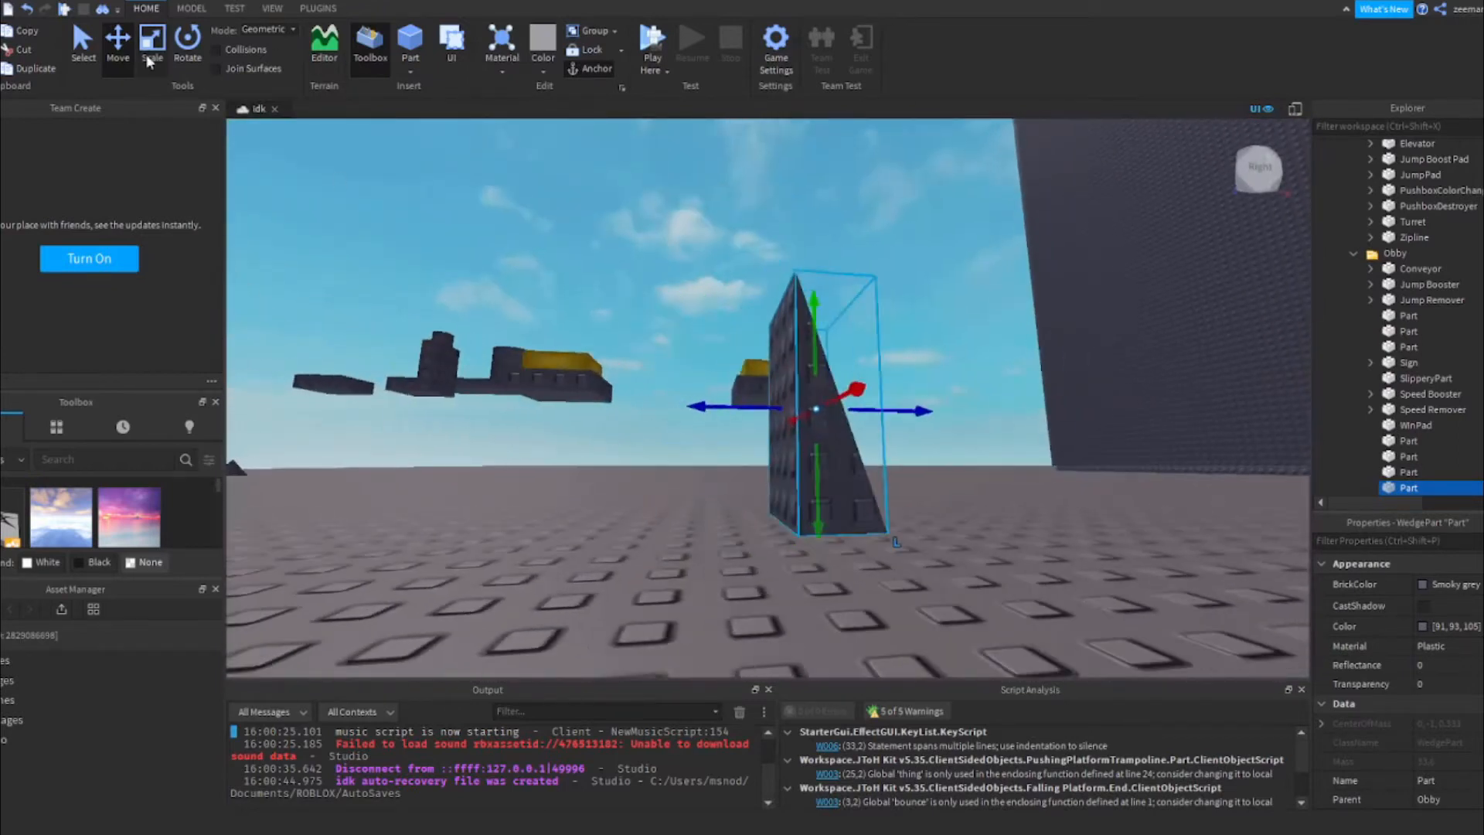
# Scale the wedge down to roughly the Button's size and position it in front of the raised Buttons
pyautogui.click(150, 55)
pyautogui.moveTo(752, 410); pyautogui.dragTo(632, 410)
pyautogui.moveTo(764, 276); pyautogui.dragTo(778, 412)
pyautogui.moveTo(890, 479); pyautogui.dragTo(836, 486)
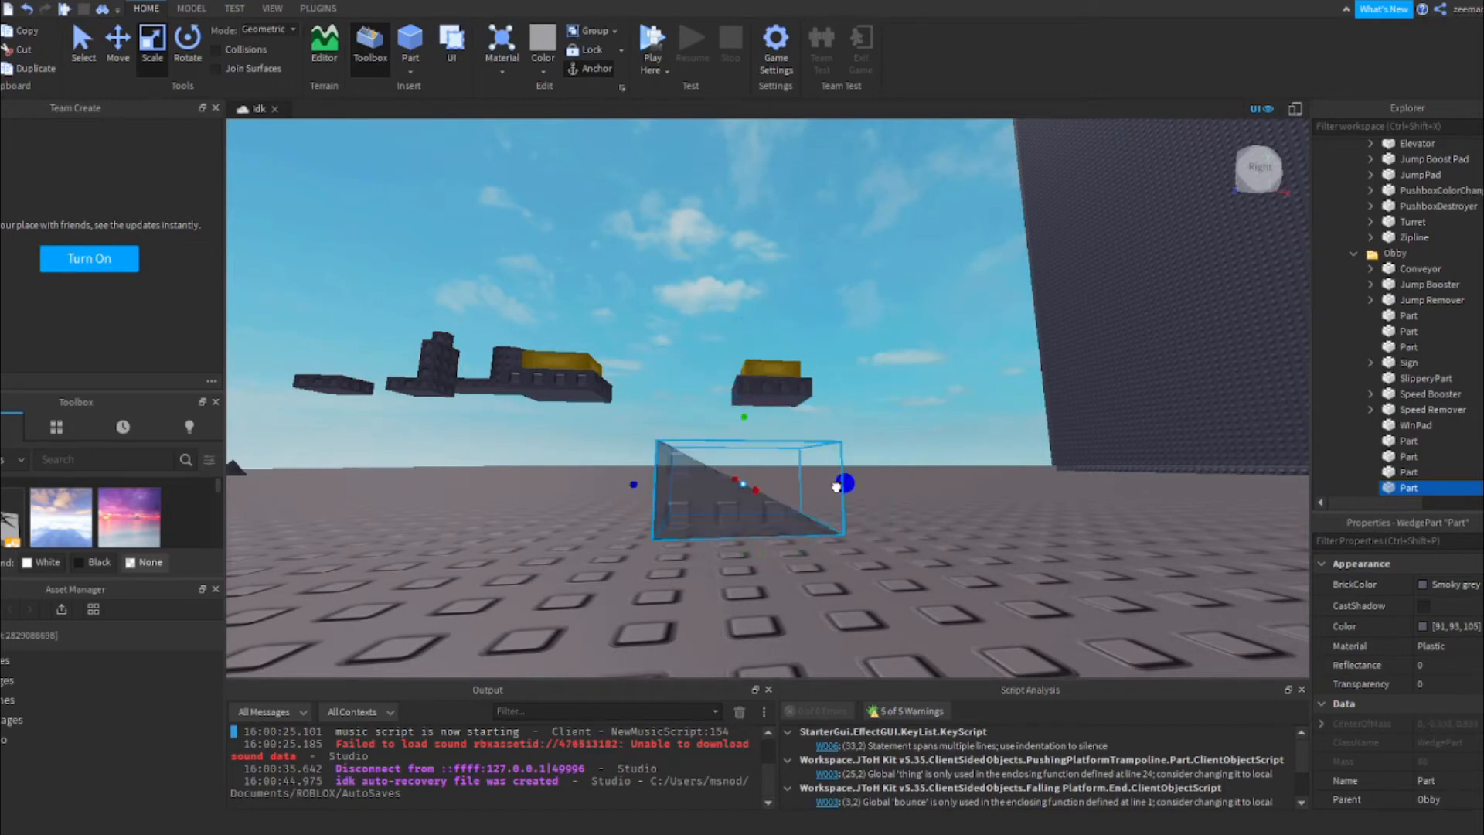
pyautogui.press('e')
pyautogui.moveTo(583, 419); pyautogui.dragTo(583, 420, button='right')
pyautogui.moveTo(717, 462); pyautogui.dragTo(725, 316)
pyautogui.moveTo(727, 311); pyautogui.dragTo(725, 316, button='right')
pyautogui.moveTo(725, 315); pyautogui.dragTo(785, 422)
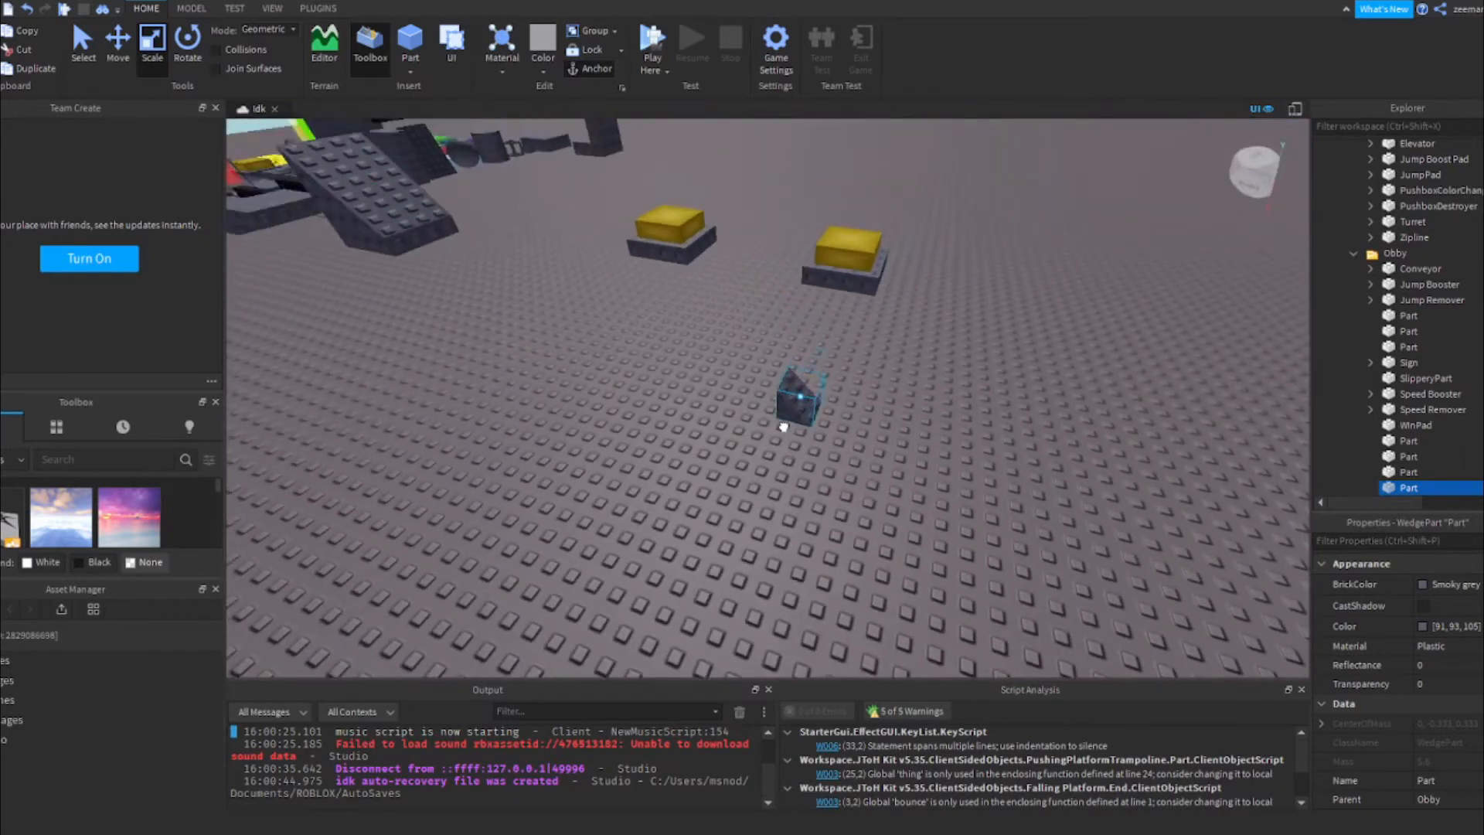
pyautogui.click(118, 40)
pyautogui.moveTo(681, 317); pyautogui.dragTo(661, 209)
# Copy the bright yellow colour from the second Button's top part onto the wedge
pyautogui.keyDown('alt'); pyautogui.click(784, 252); pyautogui.keyUp('alt')
pyautogui.moveTo(785, 252); pyautogui.dragTo(785, 248, button='right')
pyautogui.click(1457, 626)
pyautogui.hotkey('ctrl', 'c')
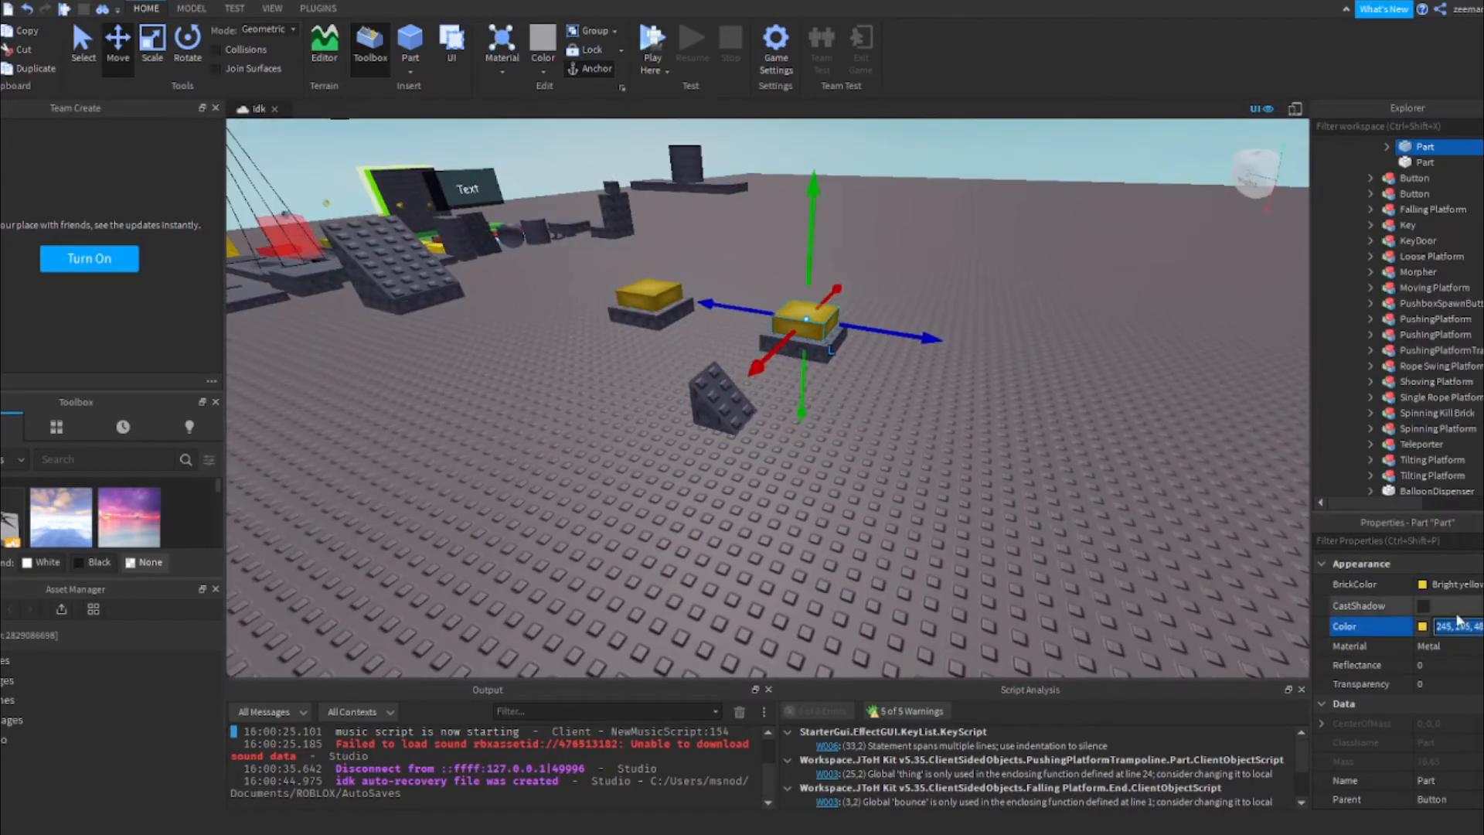
pyautogui.click(692, 388)
pyautogui.hotkey('ctrl', 'v')
pyautogui.click(911, 545)
pyautogui.scroll(4, 696, 418)
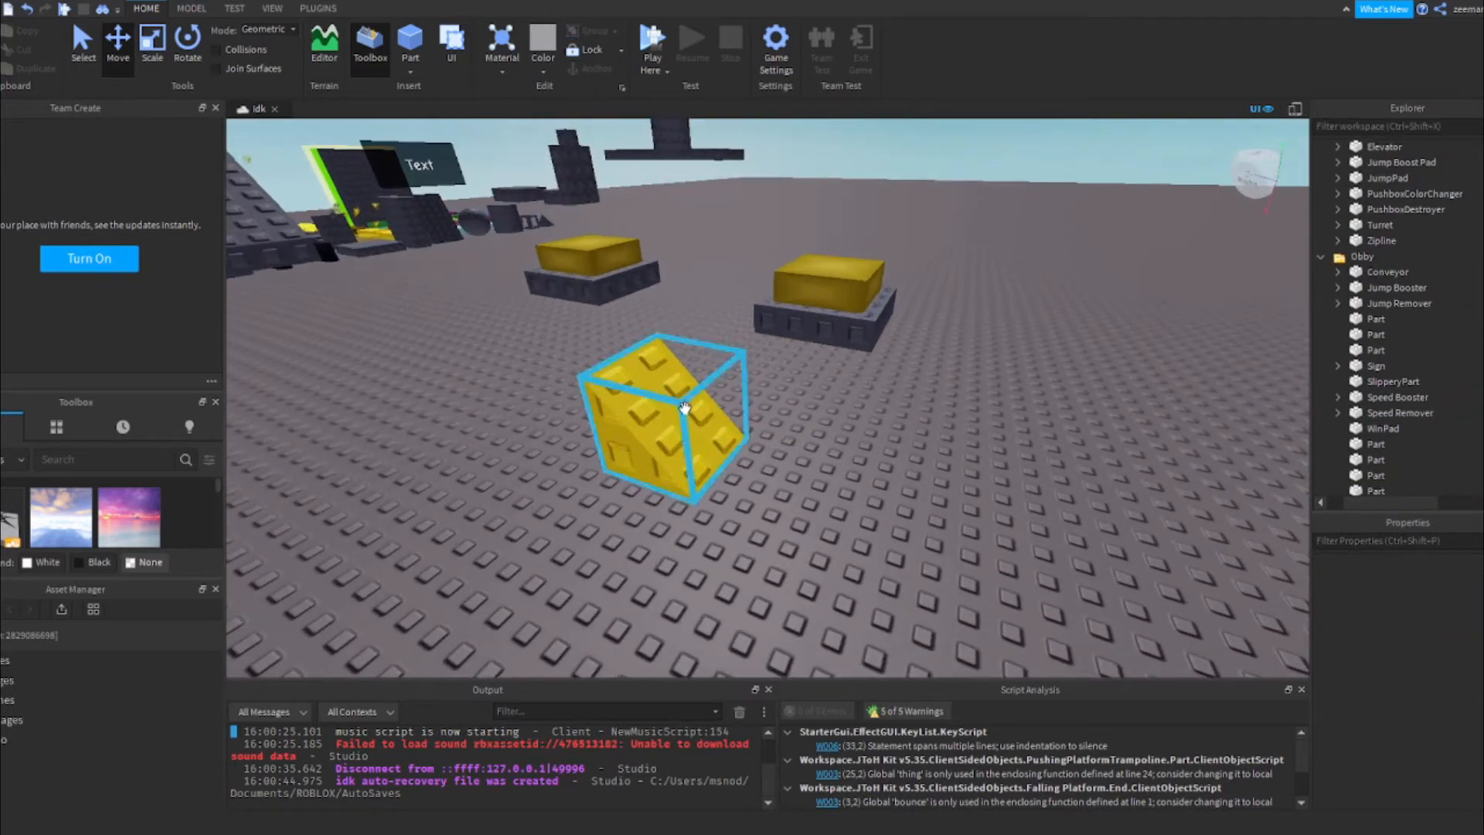
# Move the wedge part from the Obby folder into the second raised Button's model
pyautogui.click(686, 411)
pyautogui.click(874, 298)
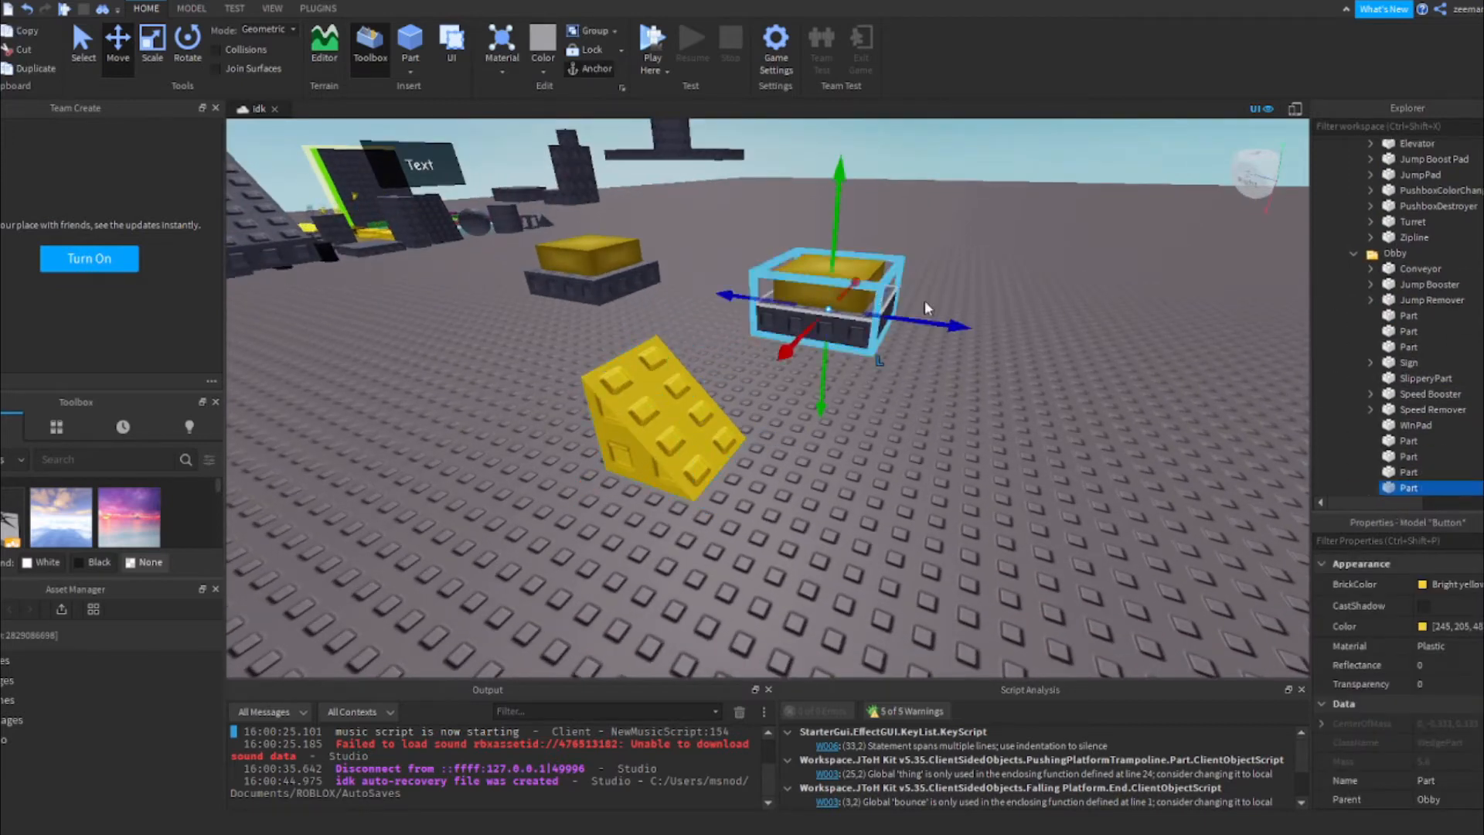
pyautogui.click(684, 389)
pyautogui.scroll(10, 1434, 345)
pyautogui.moveTo(1428, 359); pyautogui.dragTo(1436, 348)
# Copy Press, the five Decals and ClientObjectScript from the Button's yellow part into the wedge part
pyautogui.click(1389, 456)
pyautogui.scroll(-6, 1430, 410)
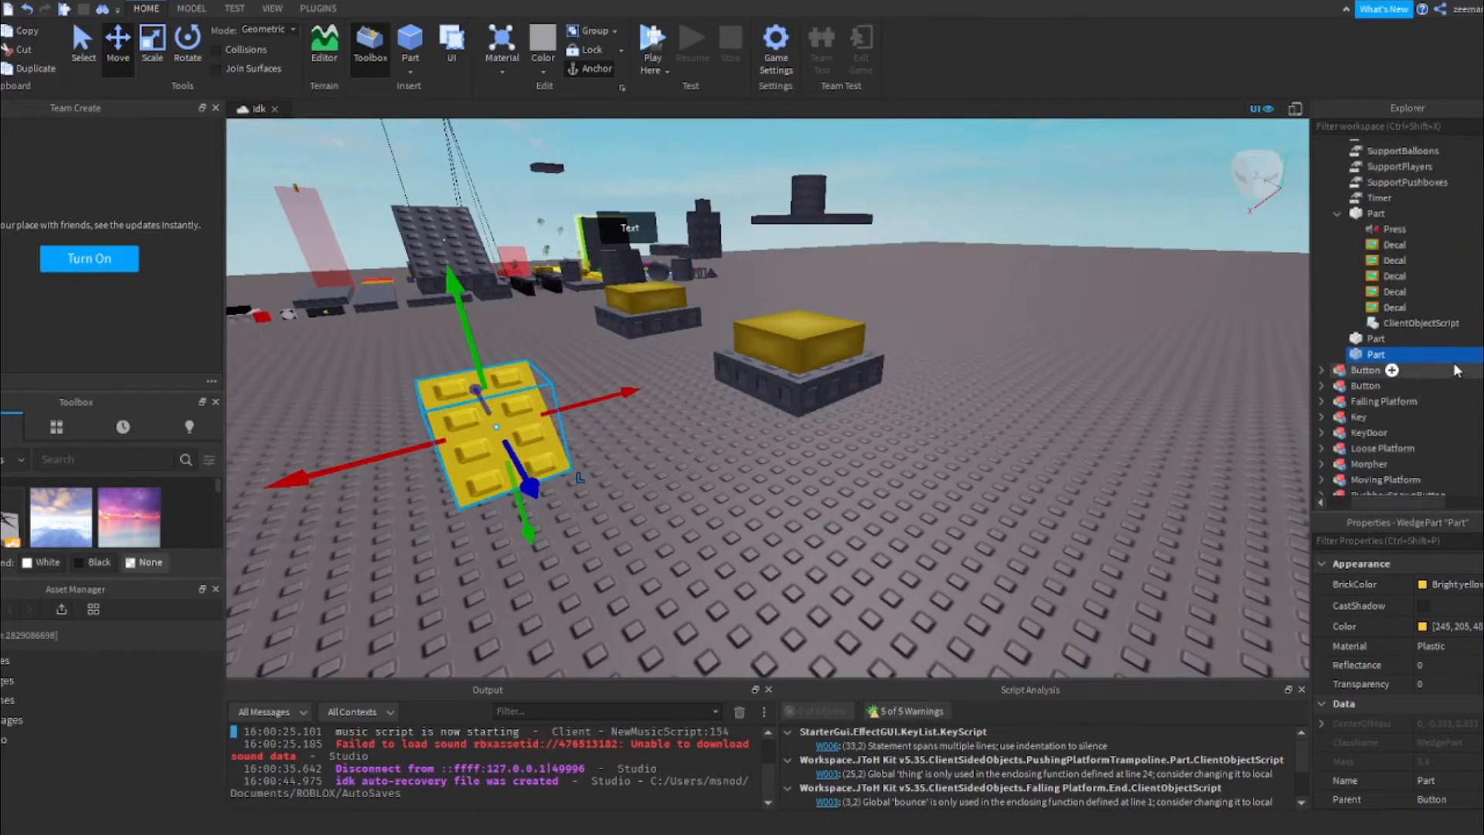
pyautogui.click(1376, 279)
pyautogui.keyDown('shift'); pyautogui.click(1368, 188); pyautogui.keyUp('shift')
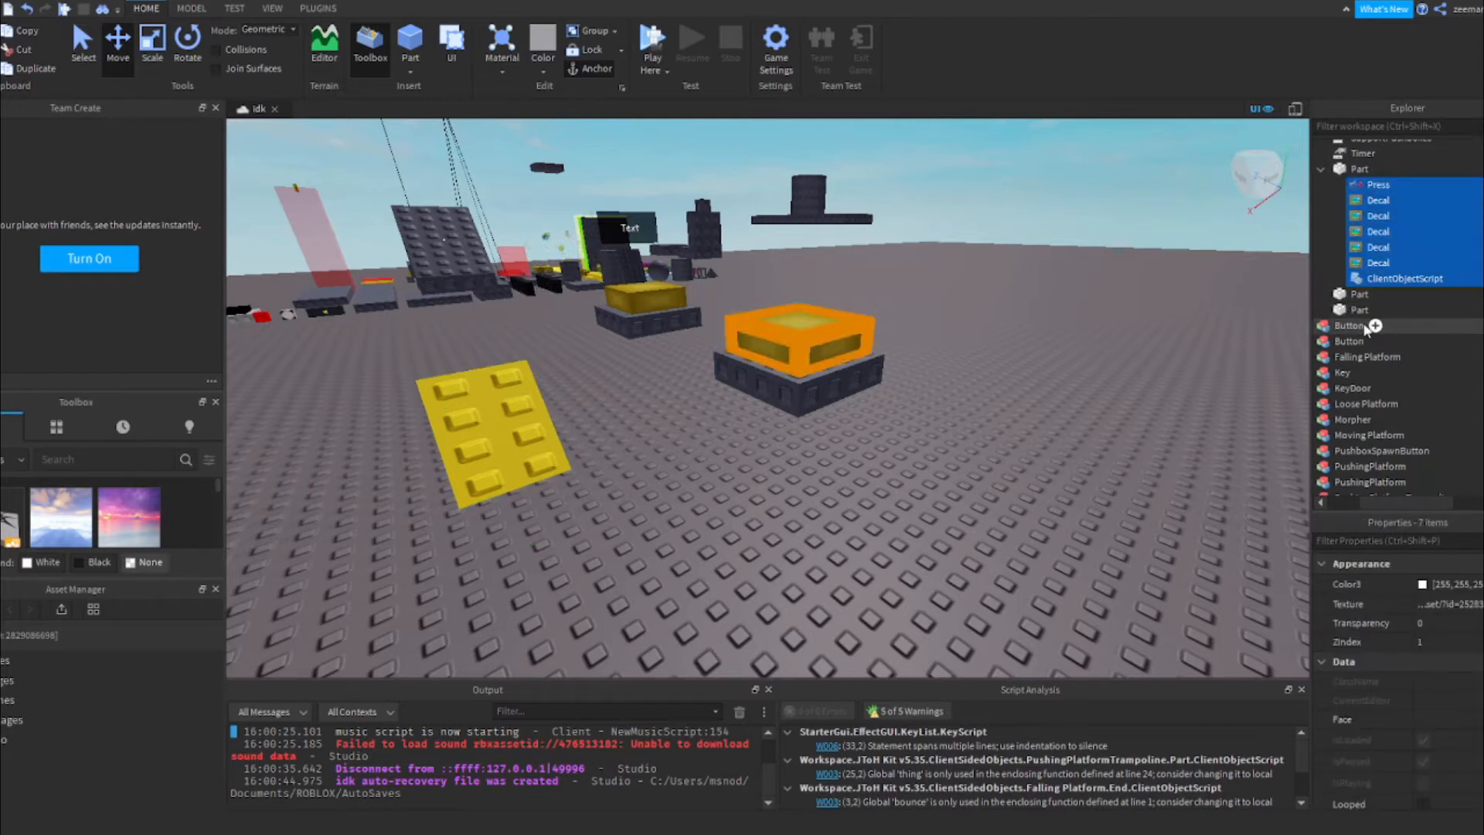
pyautogui.hotkey('ctrl', 'v')
pyautogui.moveTo(1405, 415); pyautogui.dragTo(1436, 402)
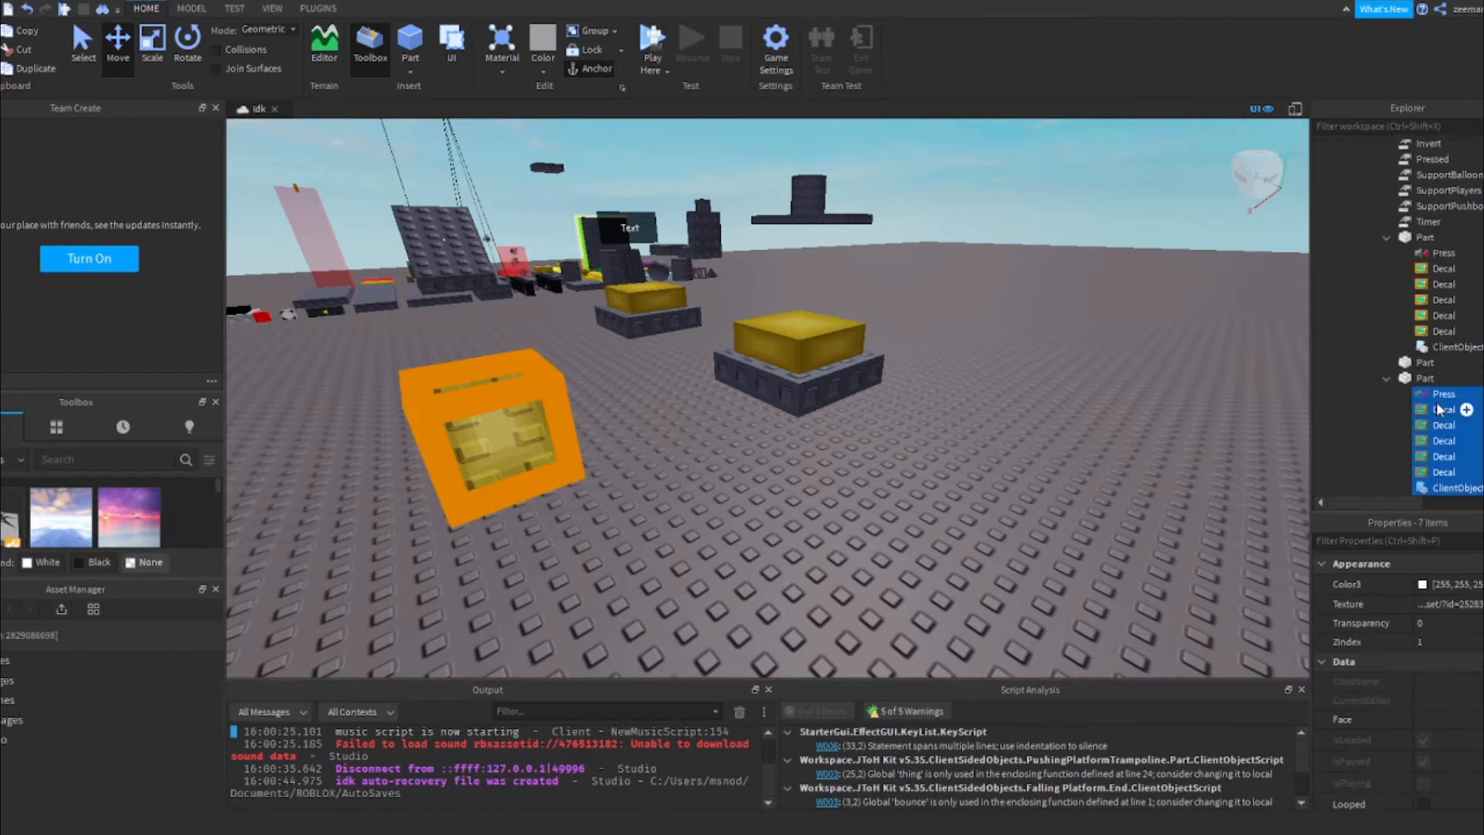
# Delete the original yellow part and the grey base part from the second raised Button
pyautogui.press('f')
pyautogui.press('a')
pyautogui.moveTo(986, 334); pyautogui.dragTo(984, 333, button='right')
pyautogui.press('w')
pyautogui.moveTo(984, 336); pyautogui.dragTo(984, 332, button='right')
pyautogui.scroll(-4, 984, 332)
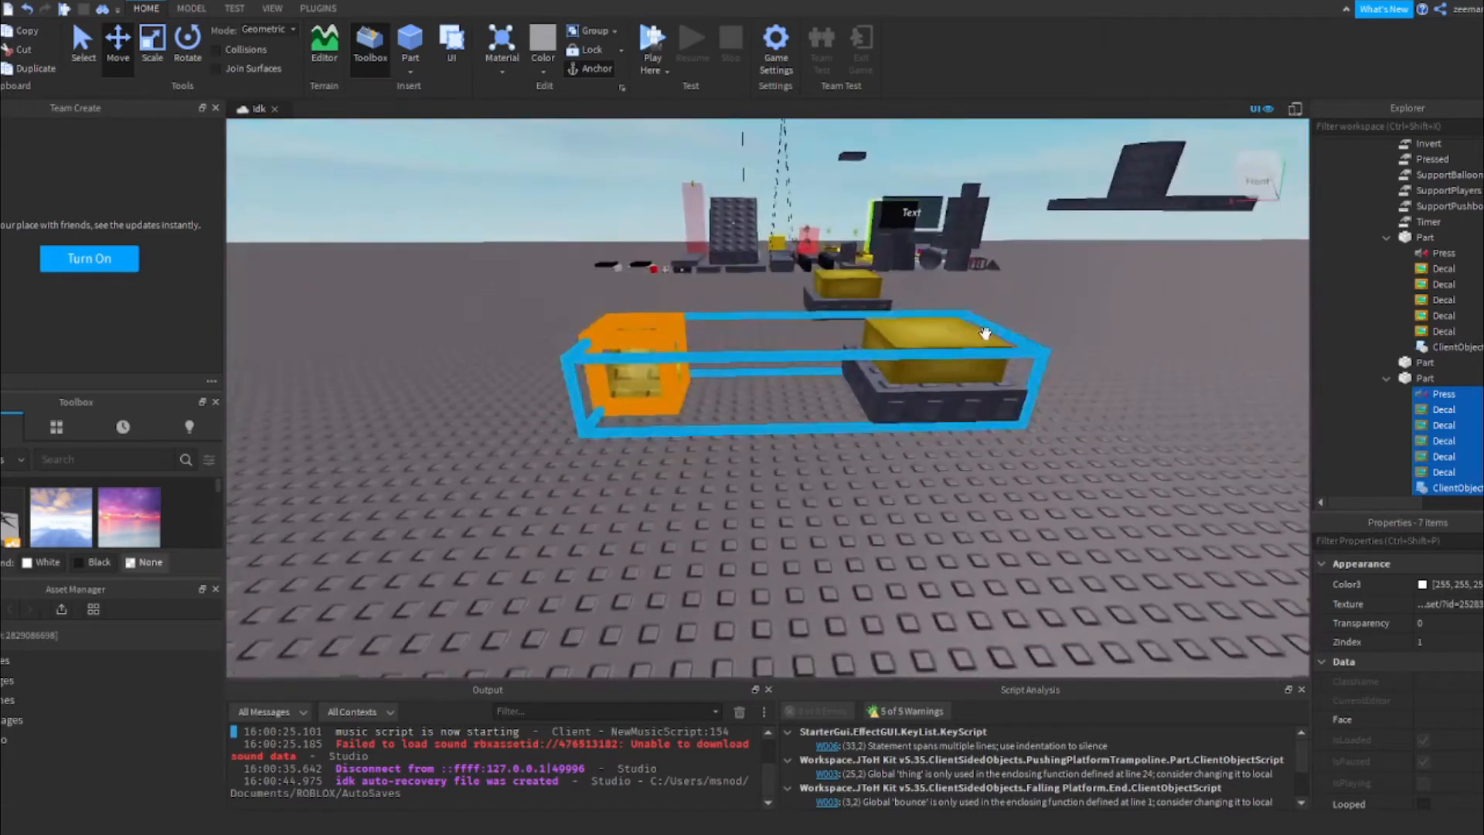
pyautogui.scroll(1, 984, 331)
pyautogui.click(1386, 239)
pyautogui.click(1412, 240)
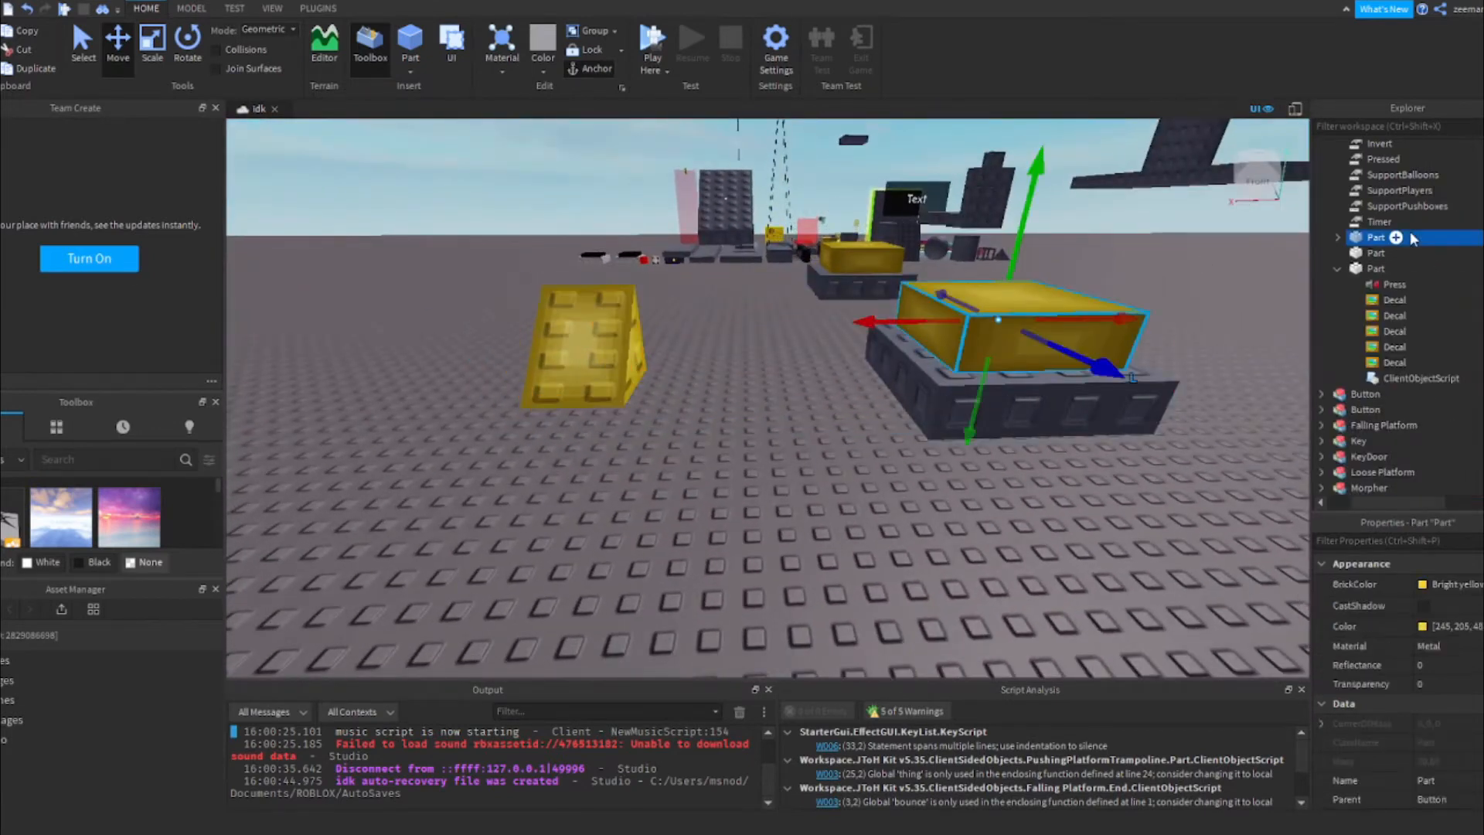
pyautogui.press('Delete')
pyautogui.click(1368, 238)
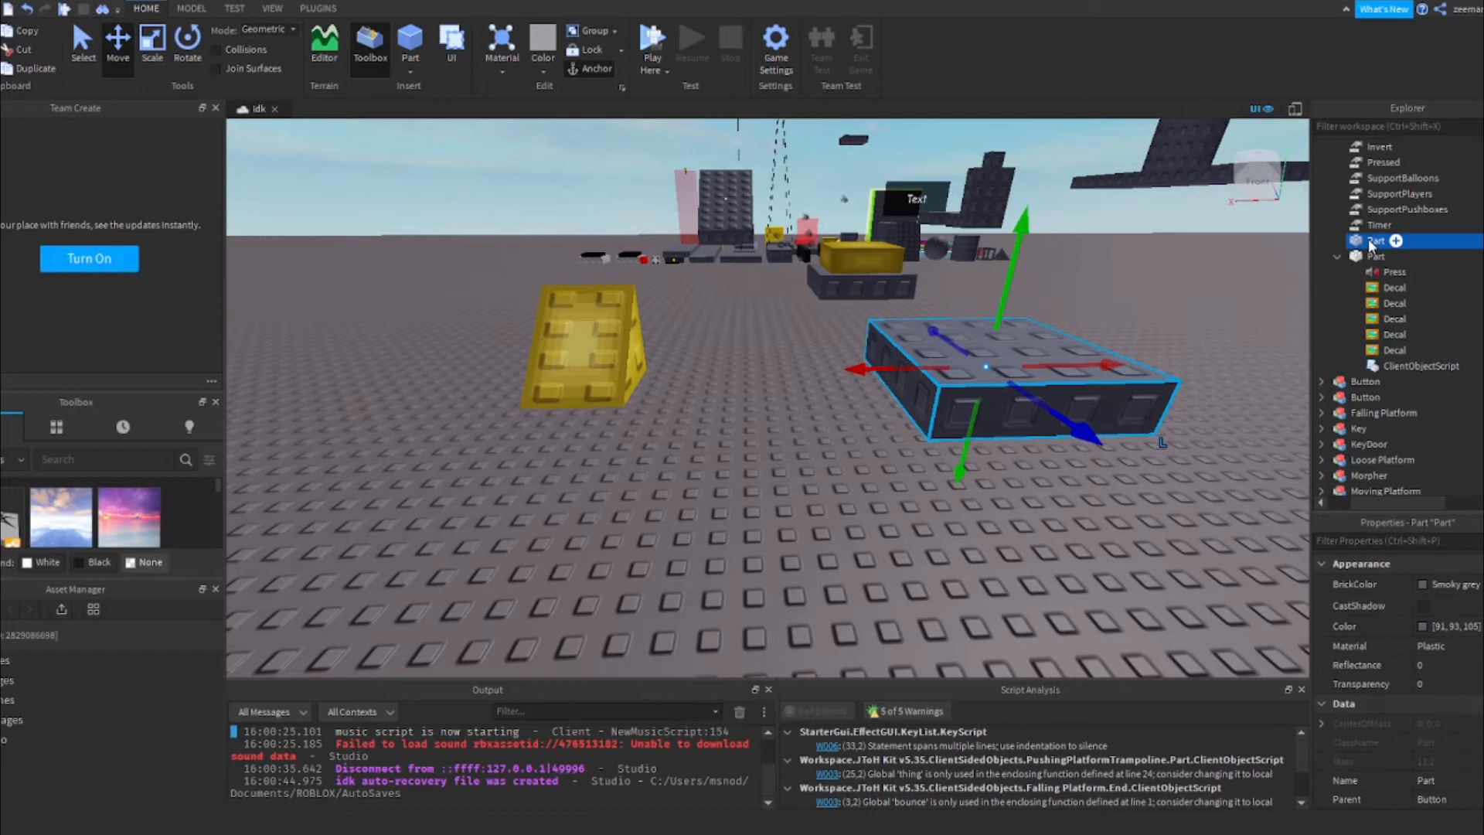
pyautogui.press('Delete')
# Playtest the place by walking the character onto the wedge-shaped Button and the neighbouring raised Button, and end the test
pyautogui.press('F5')
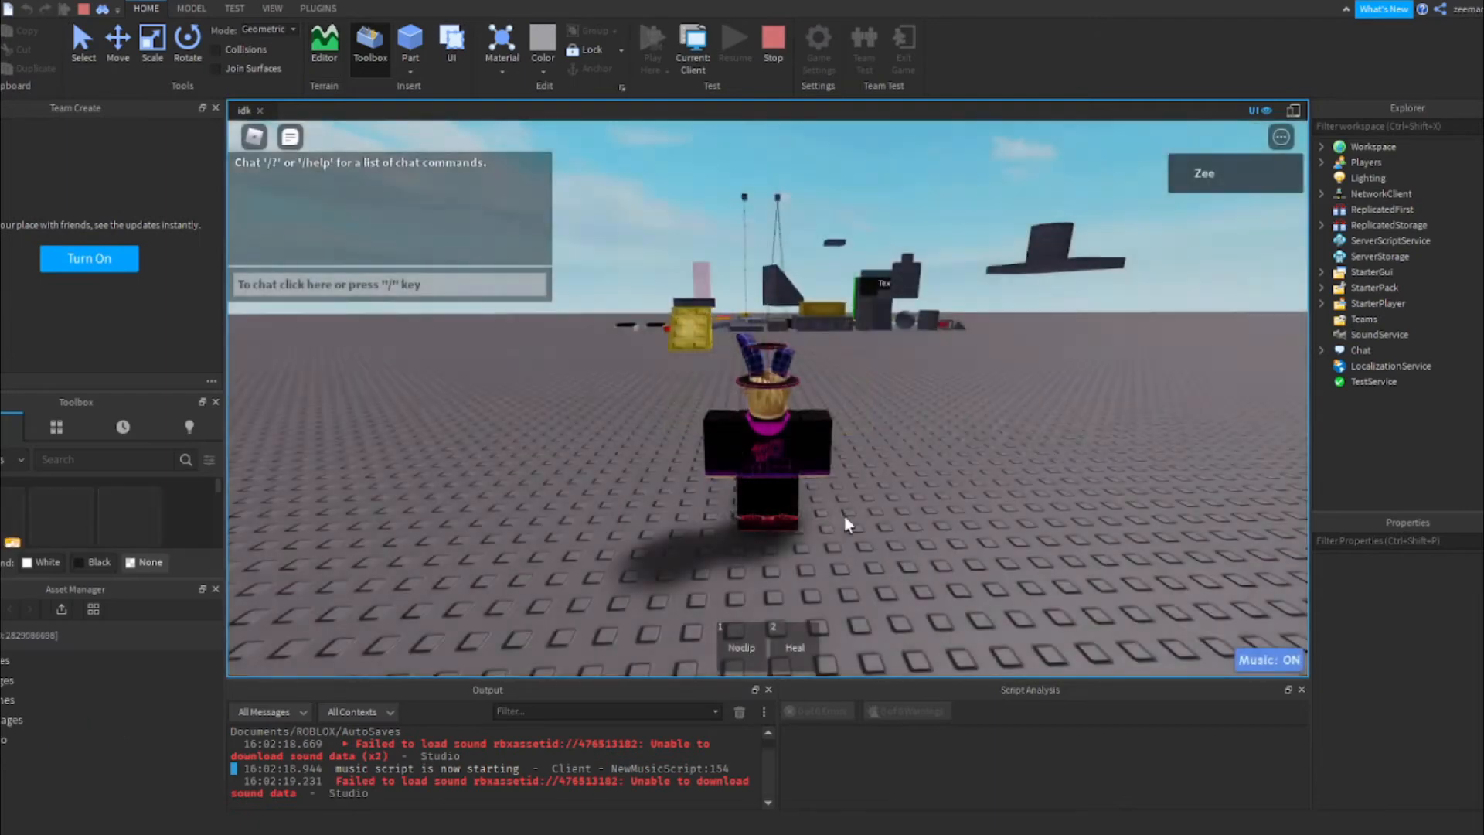
pyautogui.press('w')
pyautogui.moveTo(847, 507); pyautogui.dragTo(847, 508, button='right')
pyautogui.press('shift')
pyautogui.press('a')
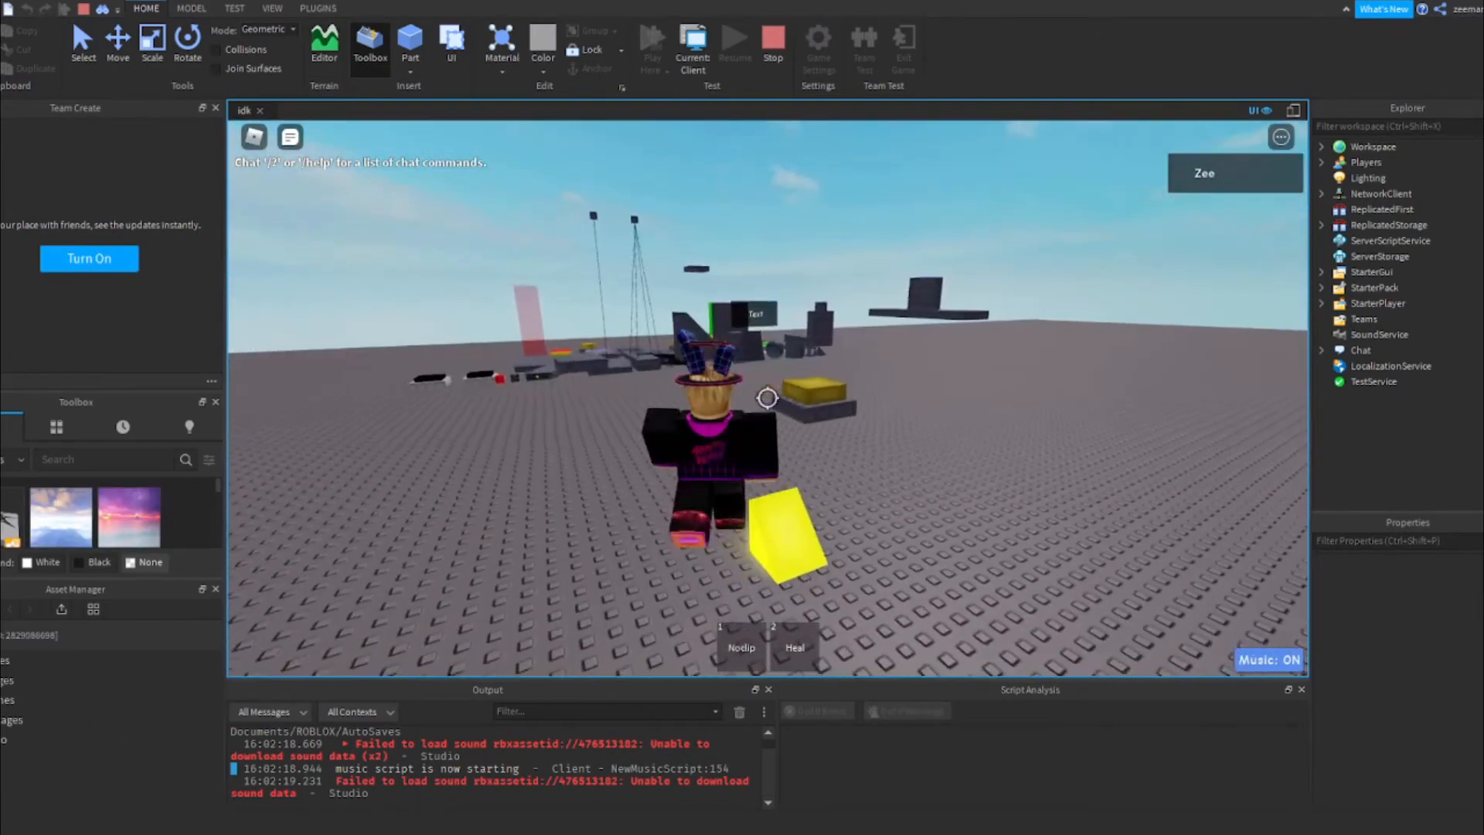
pyautogui.press('w')
pyautogui.press('space')
pyautogui.press('shift')
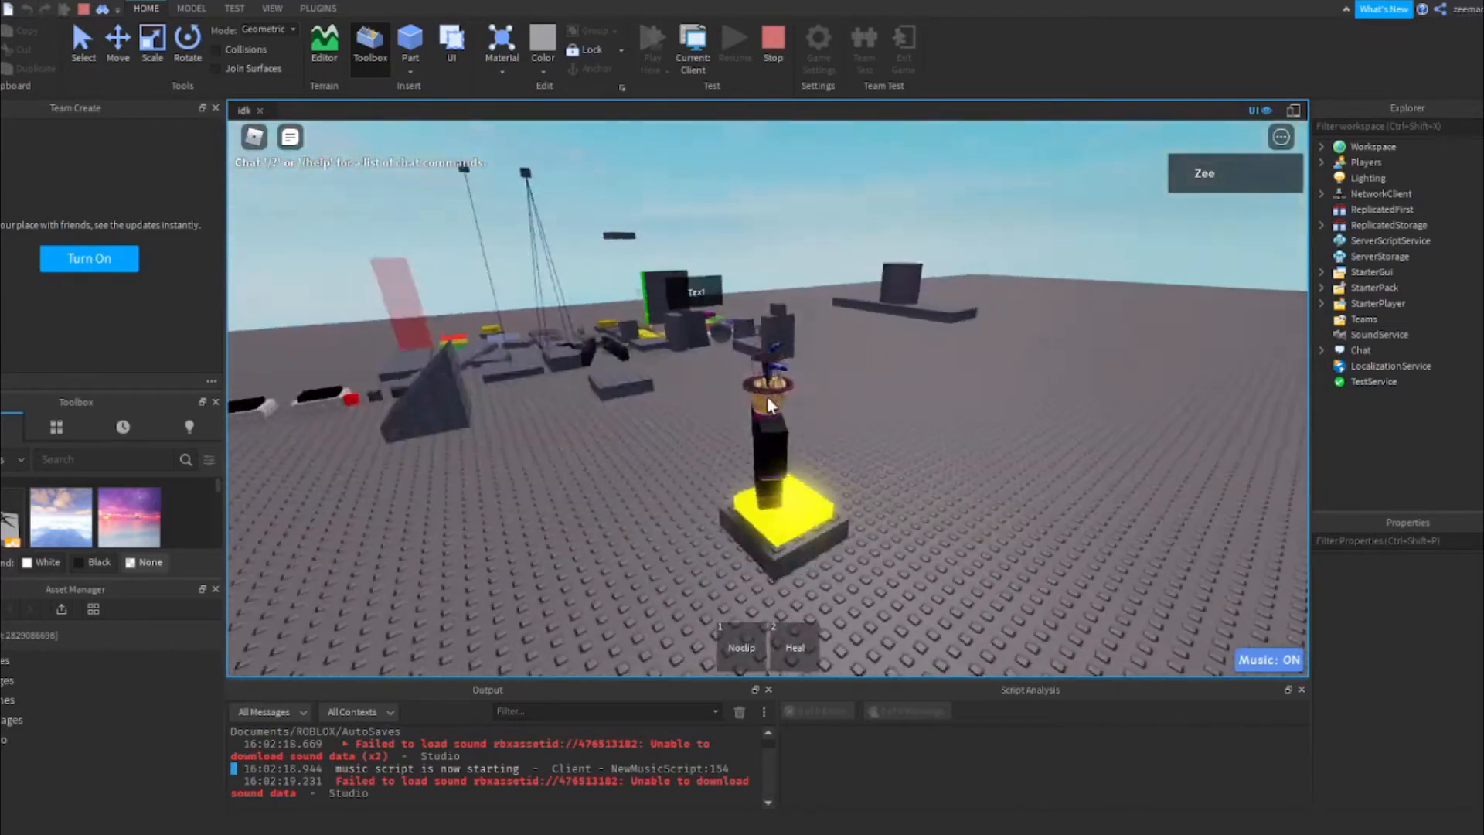
pyautogui.moveTo(810, 266); pyautogui.dragTo(810, 266, button='right')
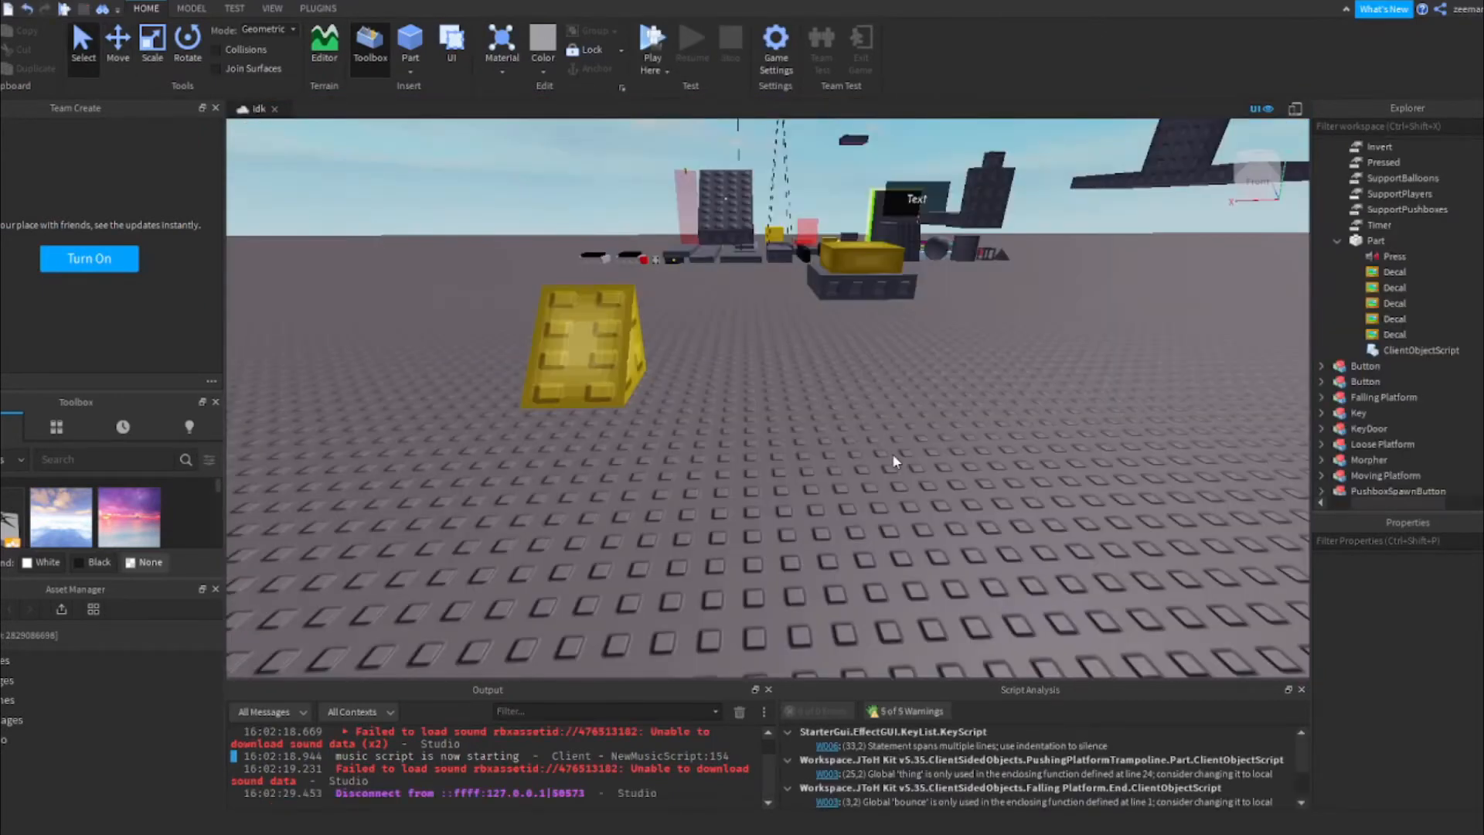
# Bring a grey sphere part over to the open ground near the wedge-shaped Button
pyautogui.press('w')
pyautogui.press('a')
pyautogui.moveTo(898, 423)
pyautogui.mouseDown(button='right')
pyautogui.moveTo(898, 400)
pyautogui.moveTo(880, 435)
pyautogui.mouseUp(button='right')
pyautogui.press('w')
pyautogui.click(850, 440)
pyautogui.click(819, 544)
pyautogui.moveTo(828, 430); pyautogui.dragTo(819, 414)
pyautogui.press('w')
pyautogui.moveTo(819, 415); pyautogui.dragTo(776, 431, button='right')
pyautogui.press('w')
pyautogui.moveTo(765, 451); pyautogui.dragTo(718, 471)
pyautogui.press('s')
pyautogui.moveTo(719, 471); pyautogui.dragTo(717, 476, button='right')
pyautogui.press('s')
# Duplicate the grey cylinder part and place the copy beside the sphere
pyautogui.moveTo(870, 564); pyautogui.dragTo(900, 510, button='right')
pyautogui.press('w')
pyautogui.press('a')
pyautogui.click(1053, 510)
pyautogui.hotkey('ctrl', 'd')
pyautogui.moveTo(1056, 516); pyautogui.dragTo(1064, 516, button='right')
pyautogui.press('w')
pyautogui.moveTo(1063, 517); pyautogui.dragTo(796, 376)
pyautogui.press('w')
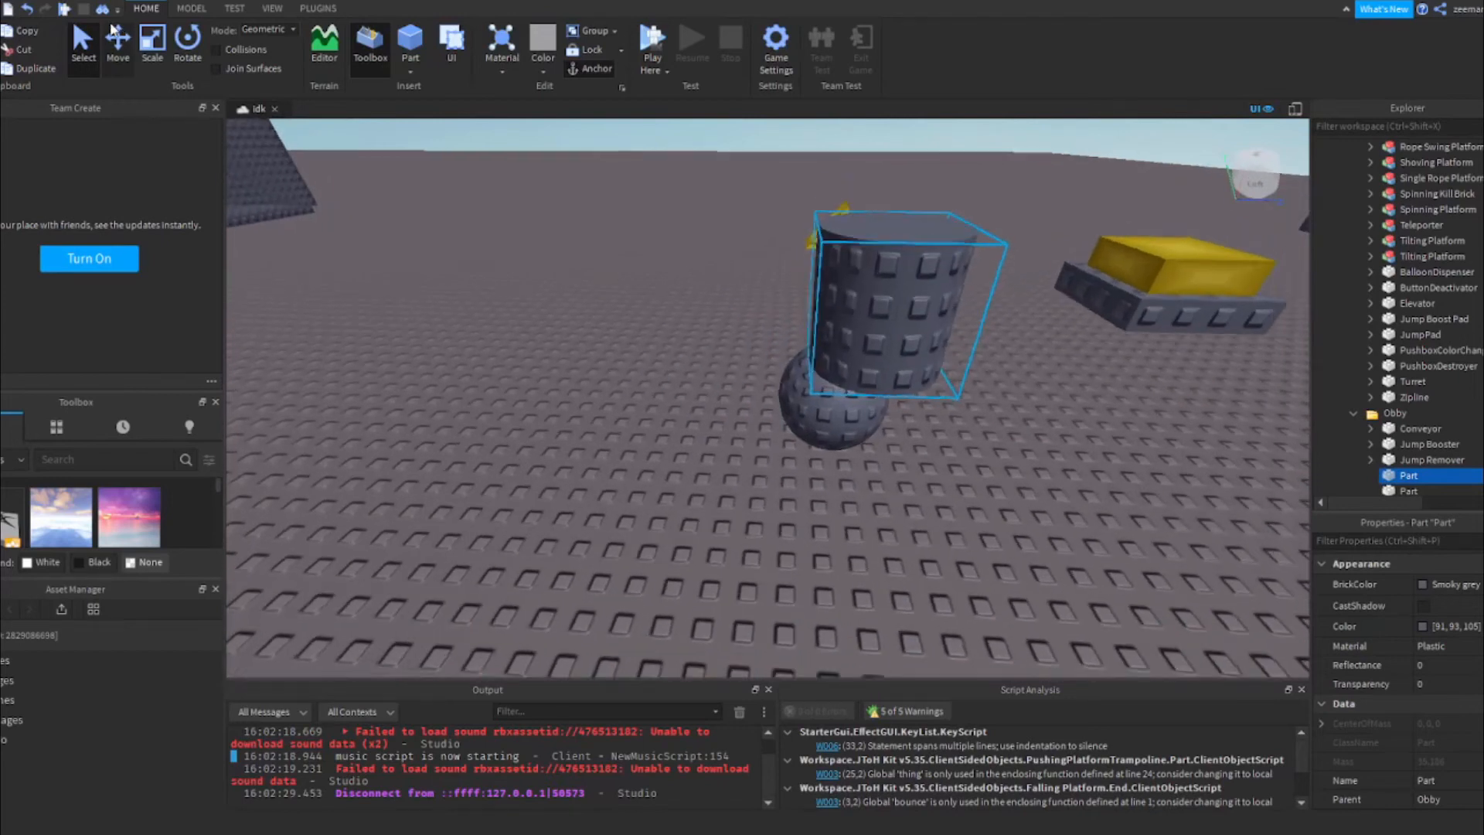
# Align the cylinder copy over the sphere so that the sphere forms its rounded lower end
pyautogui.click(117, 37)
pyautogui.press('s')
pyautogui.moveTo(776, 308); pyautogui.dragTo(732, 304)
pyautogui.press('a')
pyautogui.moveTo(748, 301); pyautogui.dragTo(748, 301, button='right')
pyautogui.moveTo(815, 318); pyautogui.dragTo(831, 323)
pyautogui.press('a')
pyautogui.moveTo(830, 323); pyautogui.dragTo(830, 323, button='right')
pyautogui.moveTo(965, 323); pyautogui.dragTo(938, 319)
pyautogui.moveTo(835, 423); pyautogui.dragTo(844, 452)
pyautogui.click(950, 508)
pyautogui.press('a')
pyautogui.moveTo(950, 508); pyautogui.dragTo(951, 508, button='right')
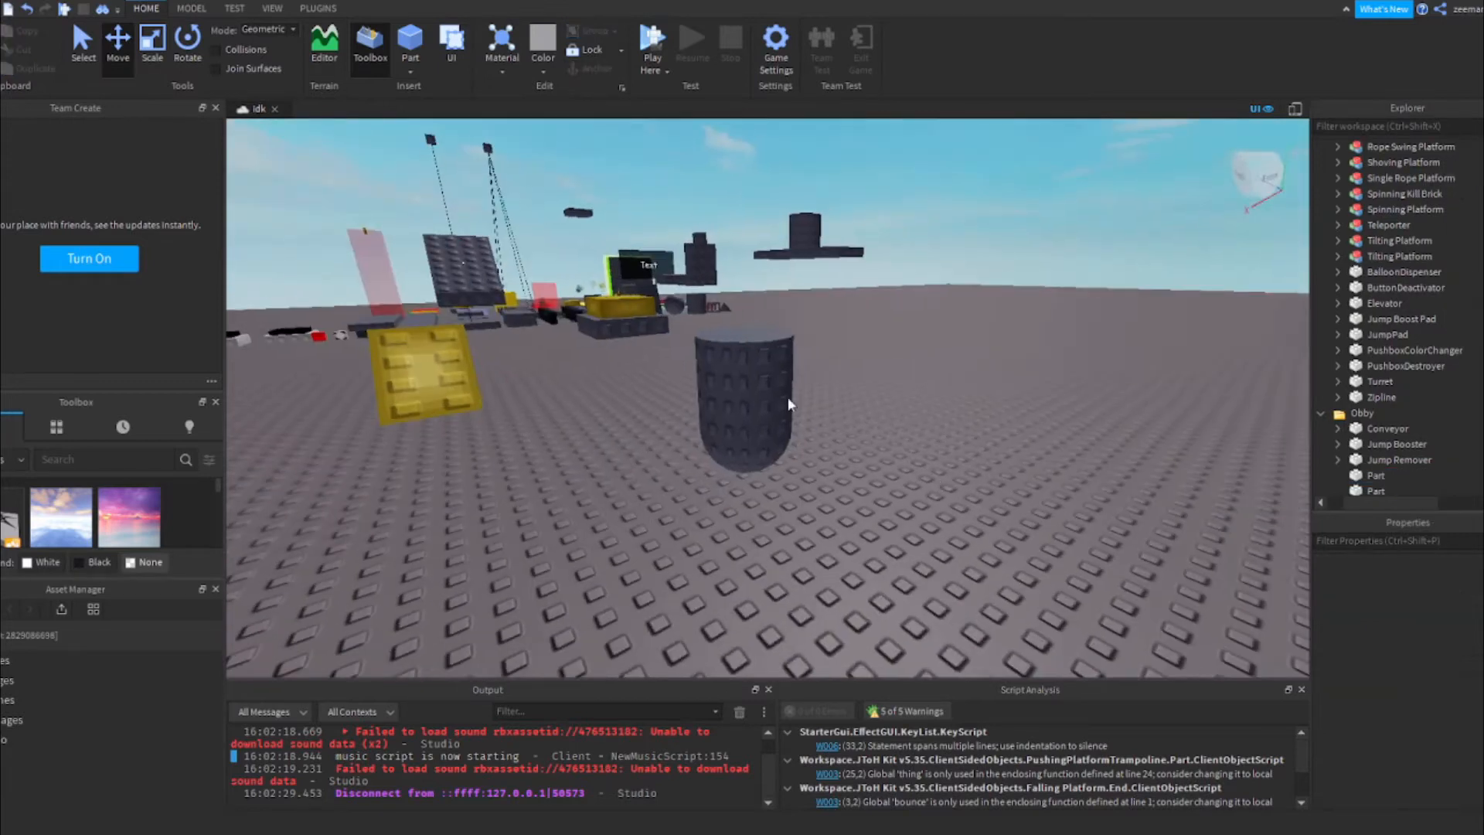
# Scale the cylinder above the sphere to be taller
pyautogui.click(782, 396)
pyautogui.press('s')
pyautogui.click(168, 59)
pyautogui.moveTo(749, 318); pyautogui.dragTo(749, 275)
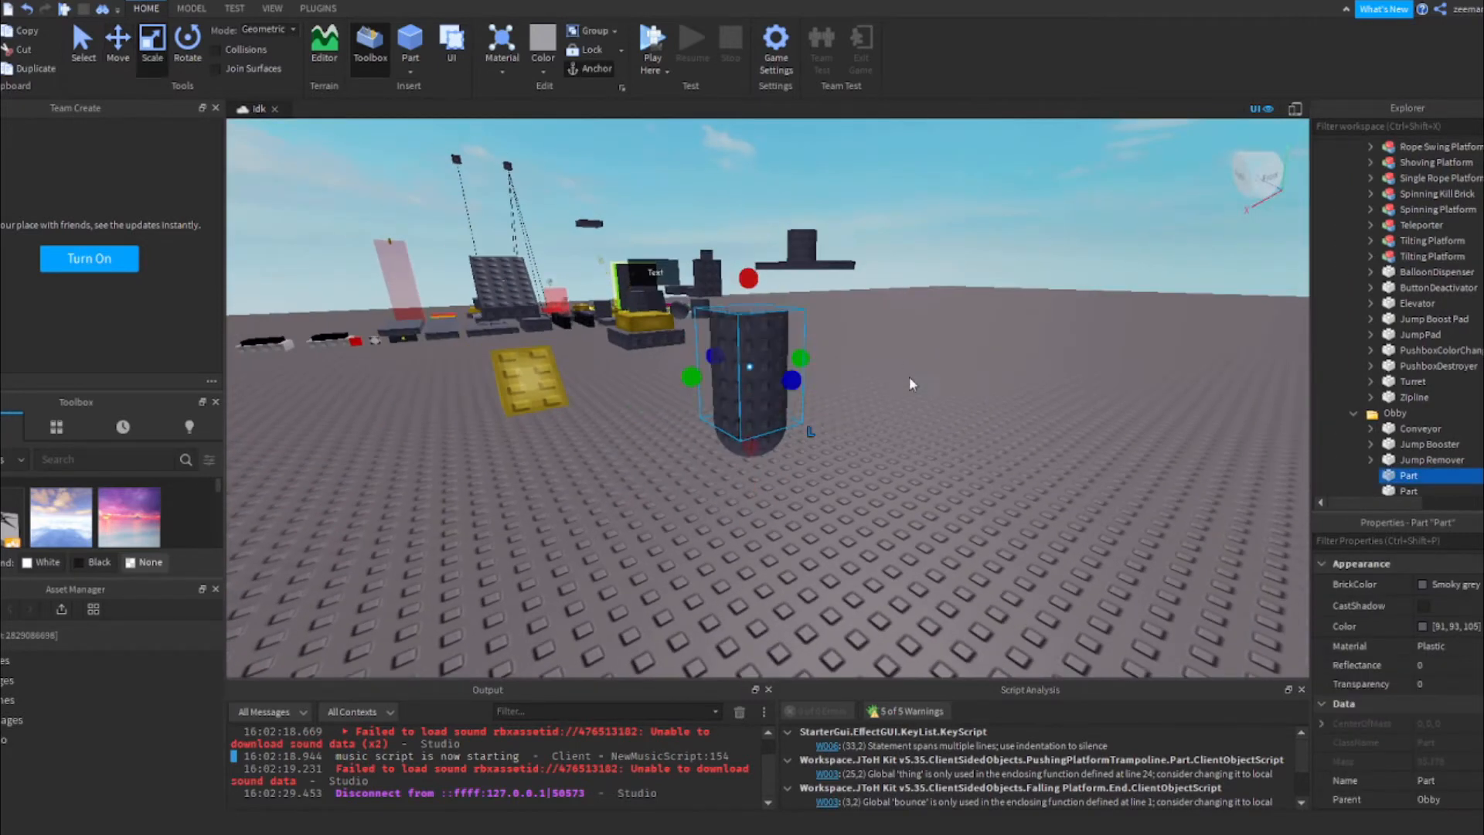
pyautogui.click(938, 383)
# Duplicate the raised Button model, move the copy to the other side of the cylinder, and show its contents in the hierarchy
pyautogui.press('w')
pyautogui.click(591, 272)
pyautogui.moveTo(1219, 191); pyautogui.dragTo(1220, 190, button='right')
pyautogui.press('s')
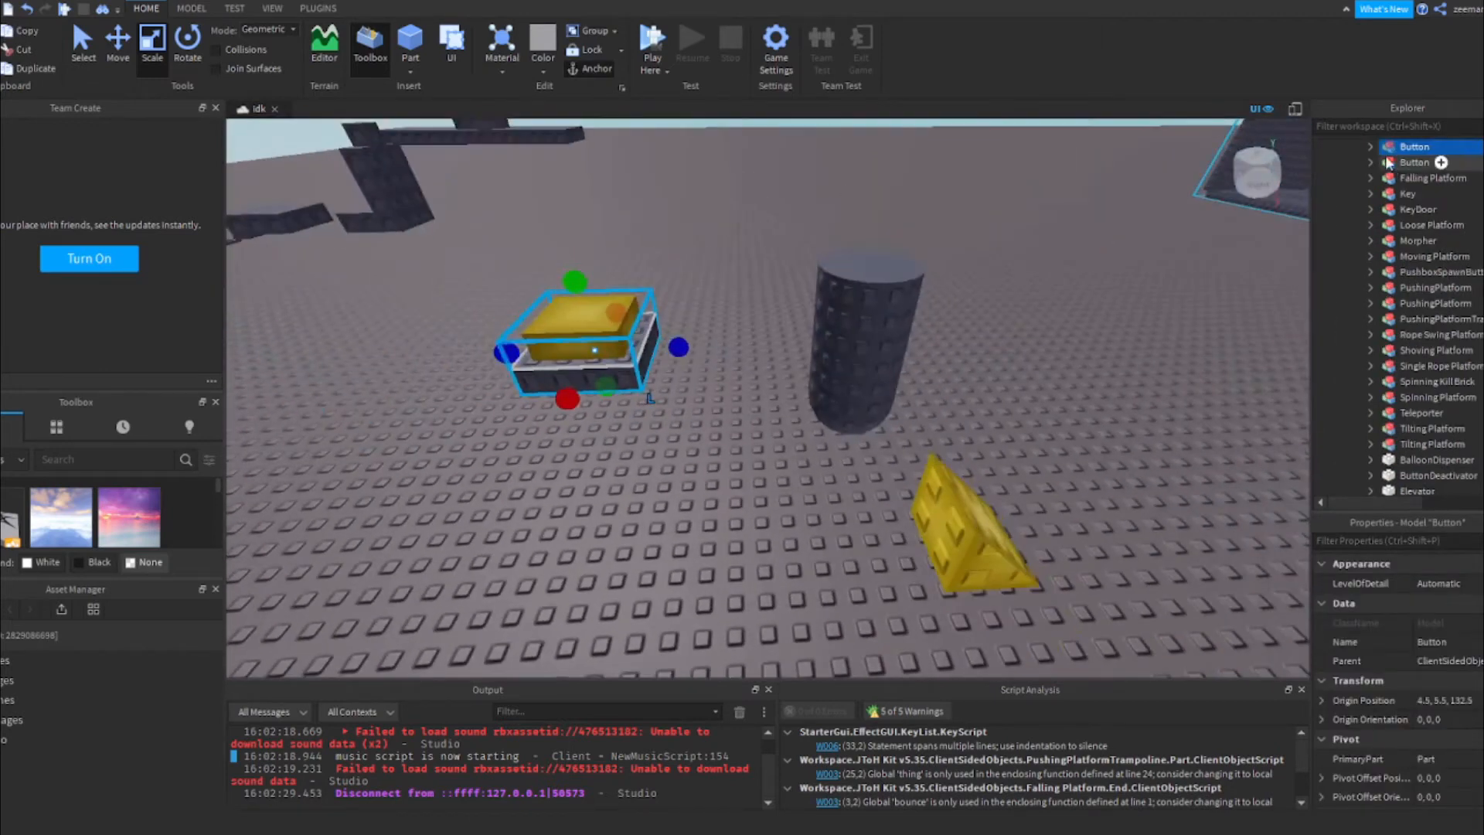
pyautogui.doubleClick(1381, 149)
pyautogui.hotkey('ctrl', 'd')
pyautogui.moveTo(722, 347); pyautogui.dragTo(1104, 362)
pyautogui.press('d')
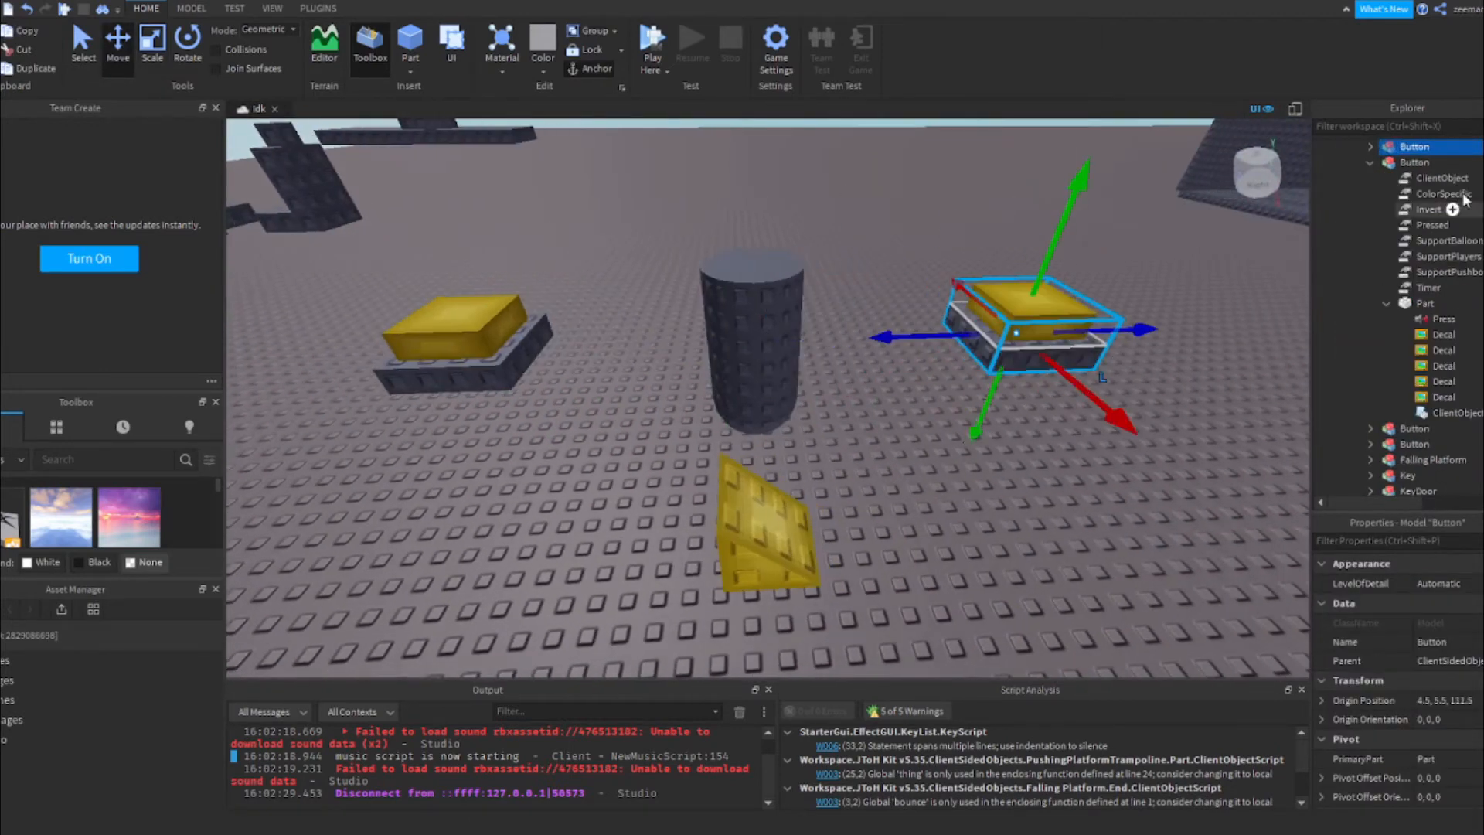
pyautogui.click(1370, 163)
pyautogui.click(1371, 147)
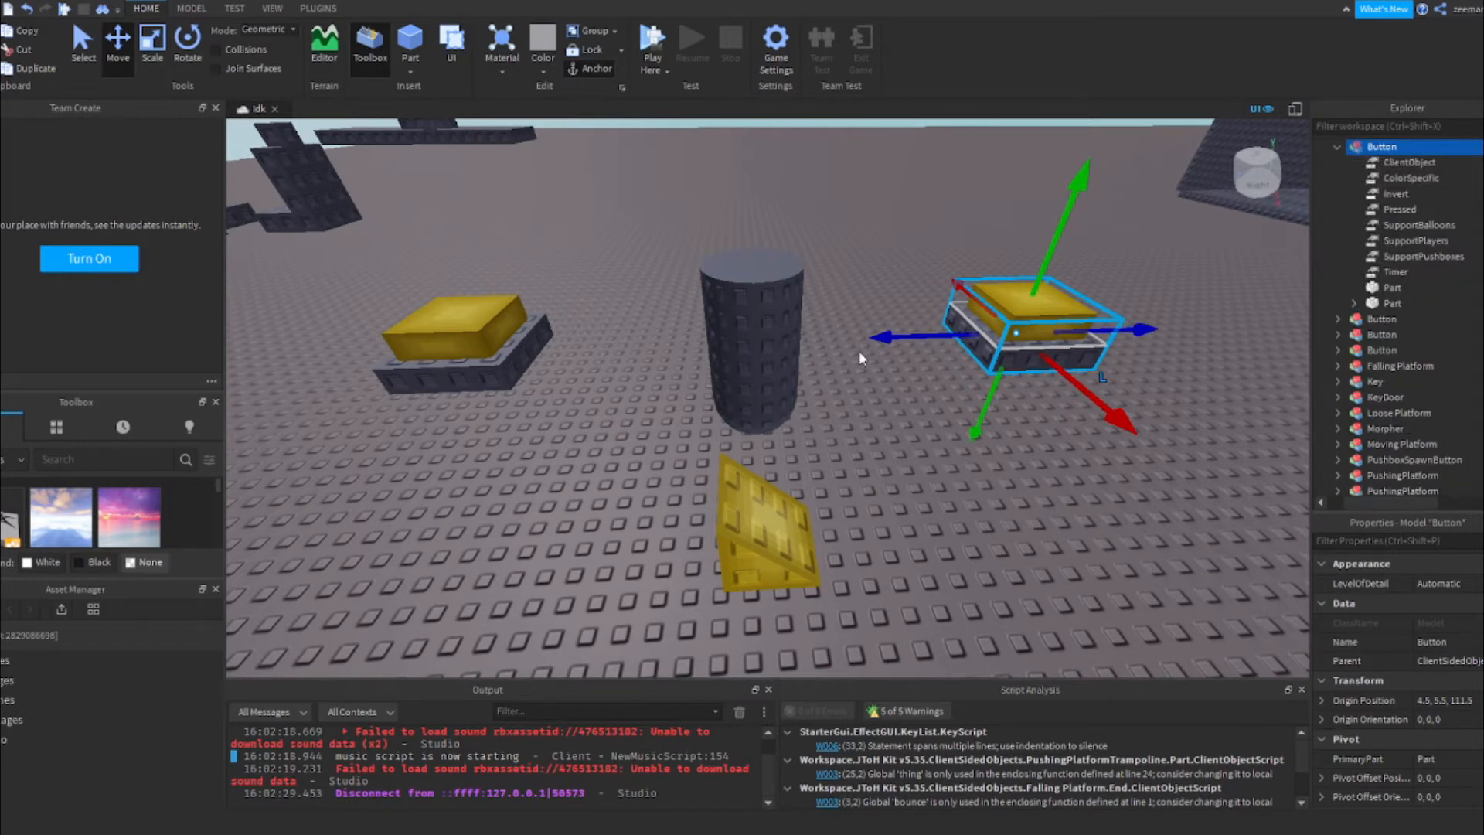
# Copy the bright yellow colour from the duplicated Button's top part onto the cylinder and sphere parts
pyautogui.click(795, 331)
pyautogui.keyDown('ctrl'); pyautogui.click(778, 425); pyautogui.keyUp('ctrl')
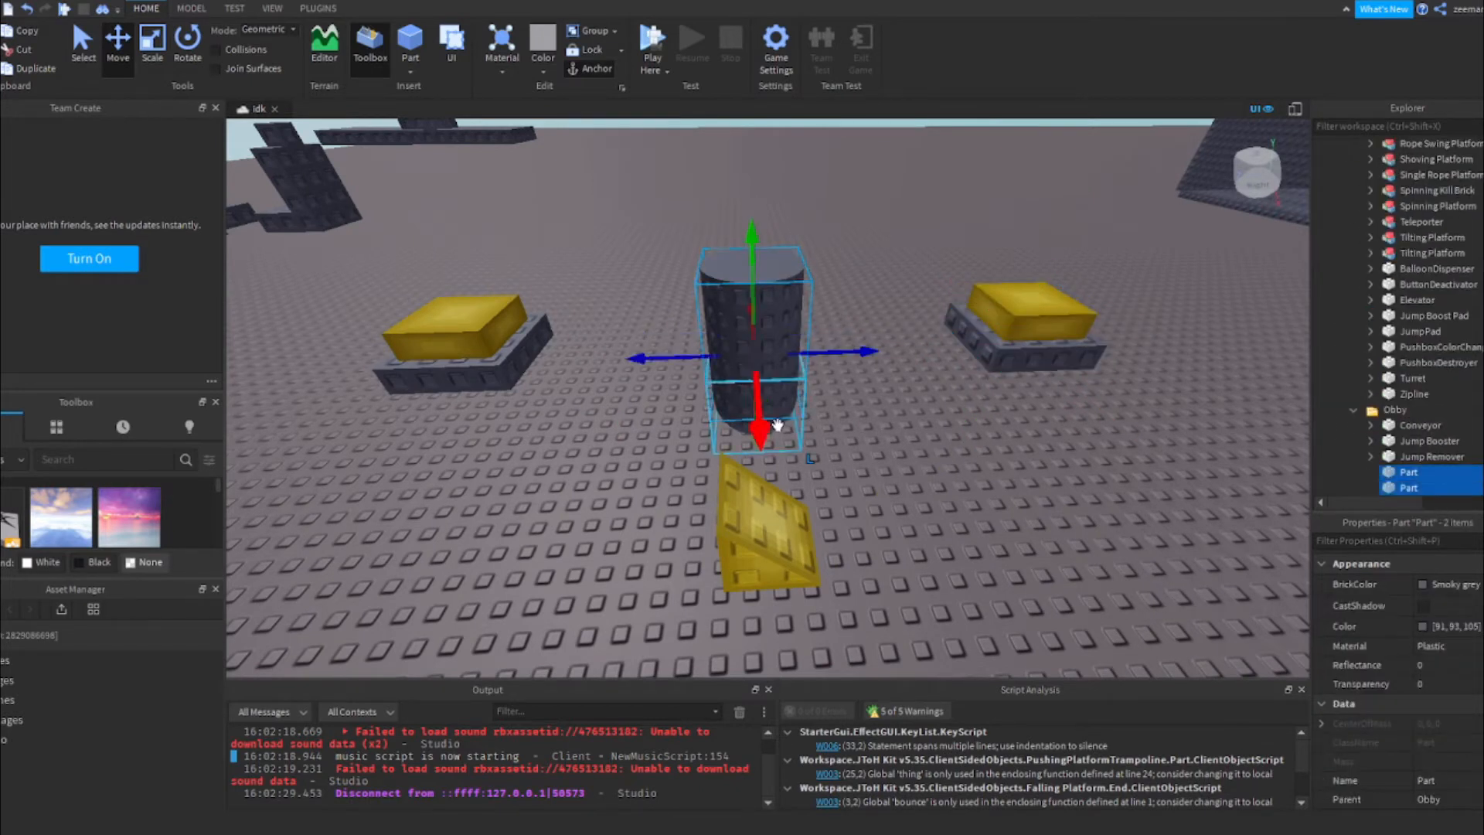
pyautogui.click(193, 7)
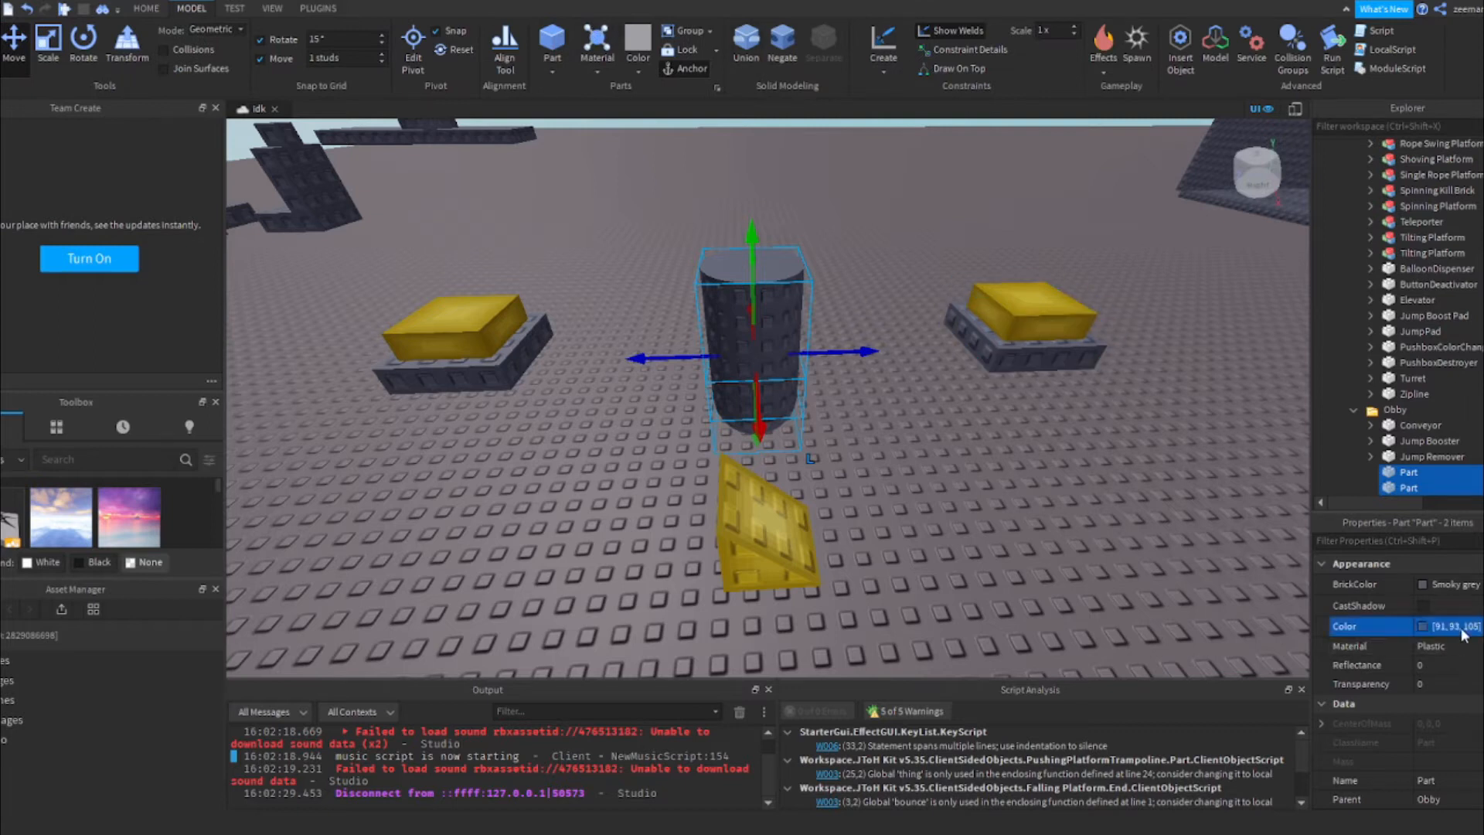
pyautogui.click(1024, 305)
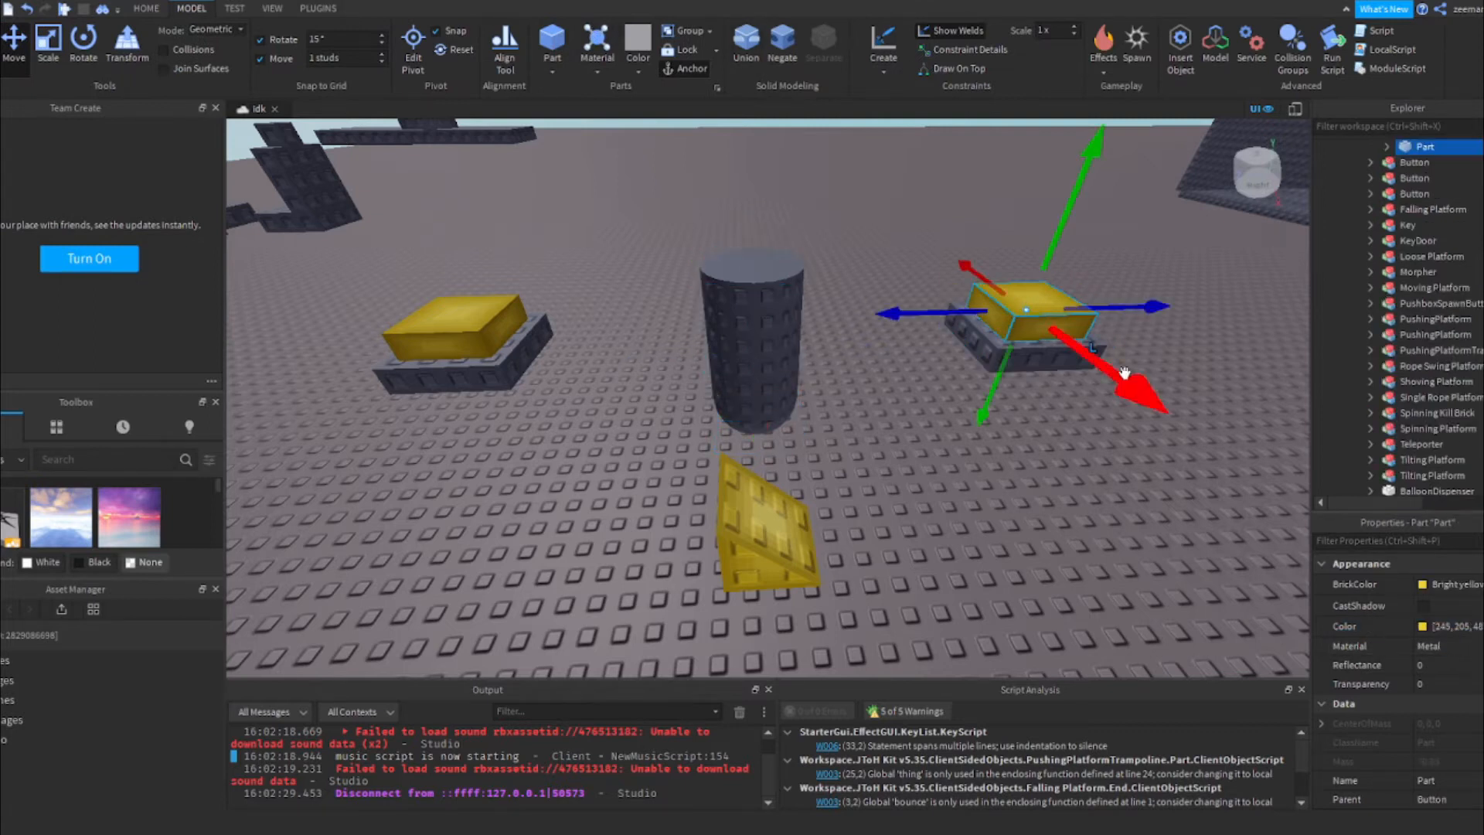
pyautogui.click(793, 422)
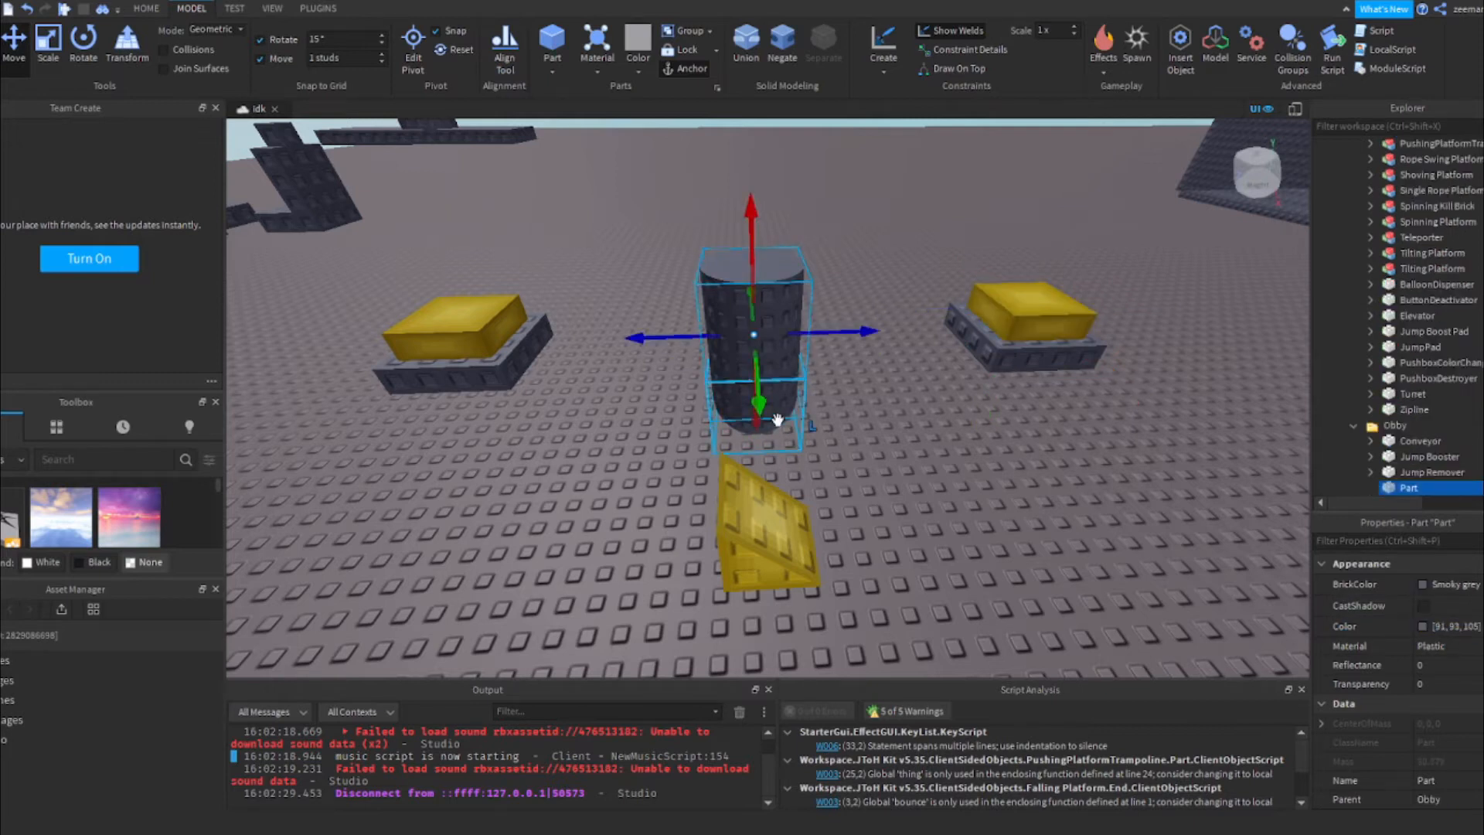
pyautogui.press('w')
pyautogui.moveTo(820, 471); pyautogui.dragTo(798, 456, button='right')
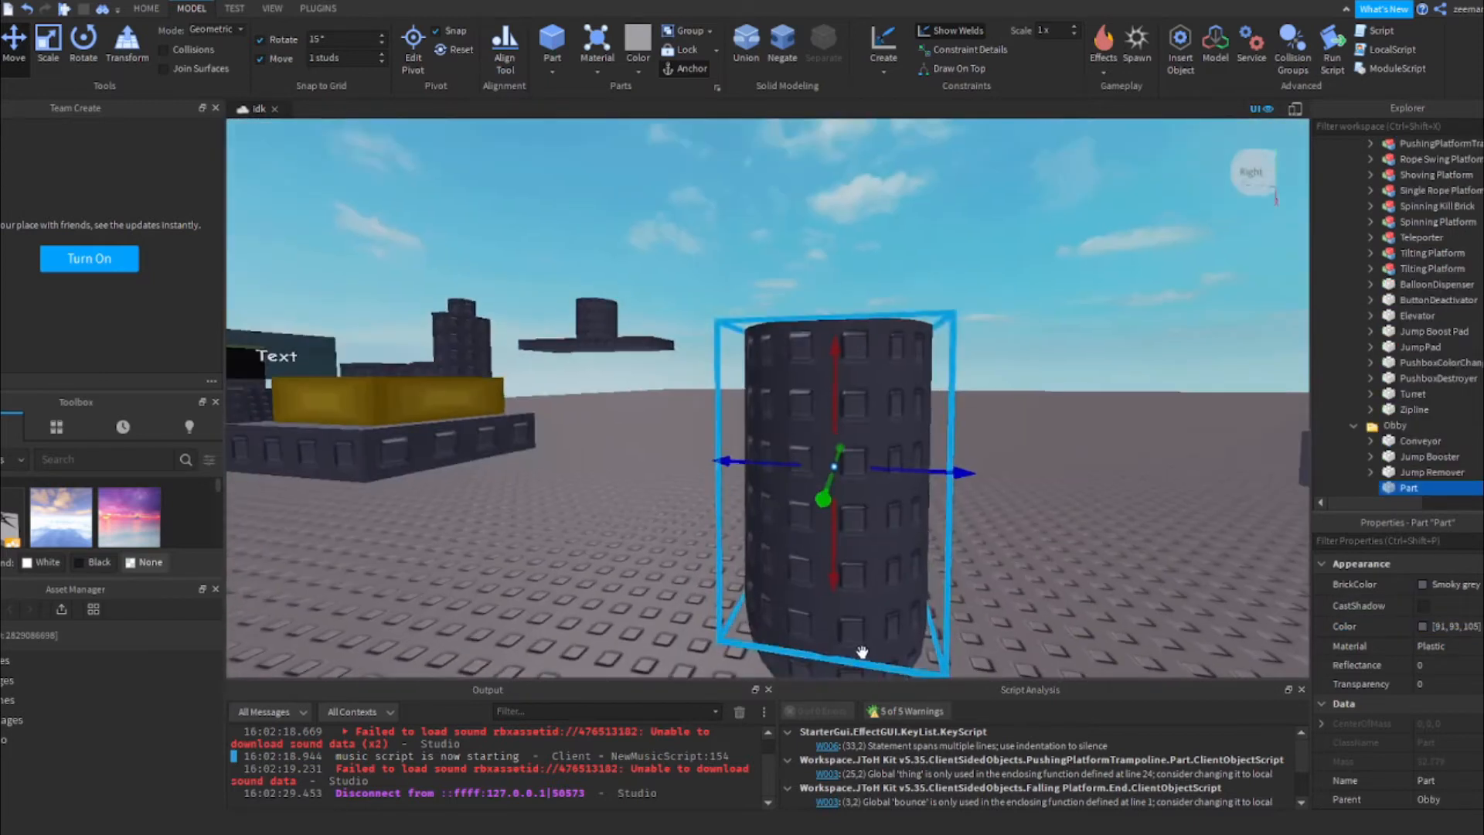
pyautogui.keyDown('ctrl'); pyautogui.click(797, 616); pyautogui.keyUp('ctrl')
pyautogui.moveTo(797, 616); pyautogui.dragTo(804, 626, button='right')
pyautogui.press('s')
pyautogui.press('Return')
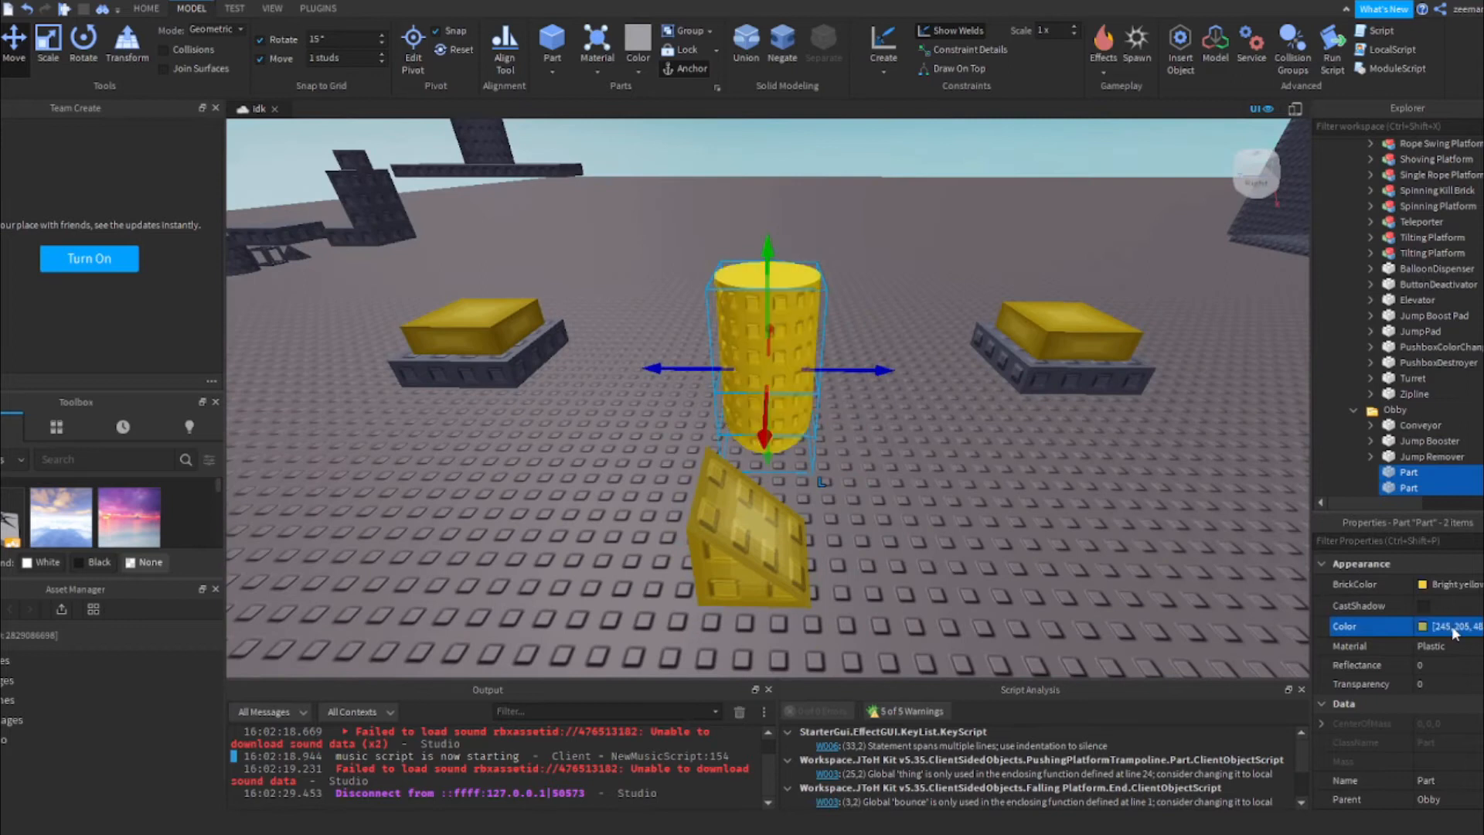
# Union the yellow cylinder and sphere, and move the union into the duplicated Button's model
pyautogui.click(750, 44)
pyautogui.press('w')
pyautogui.moveTo(860, 206); pyautogui.dragTo(860, 208, button='right')
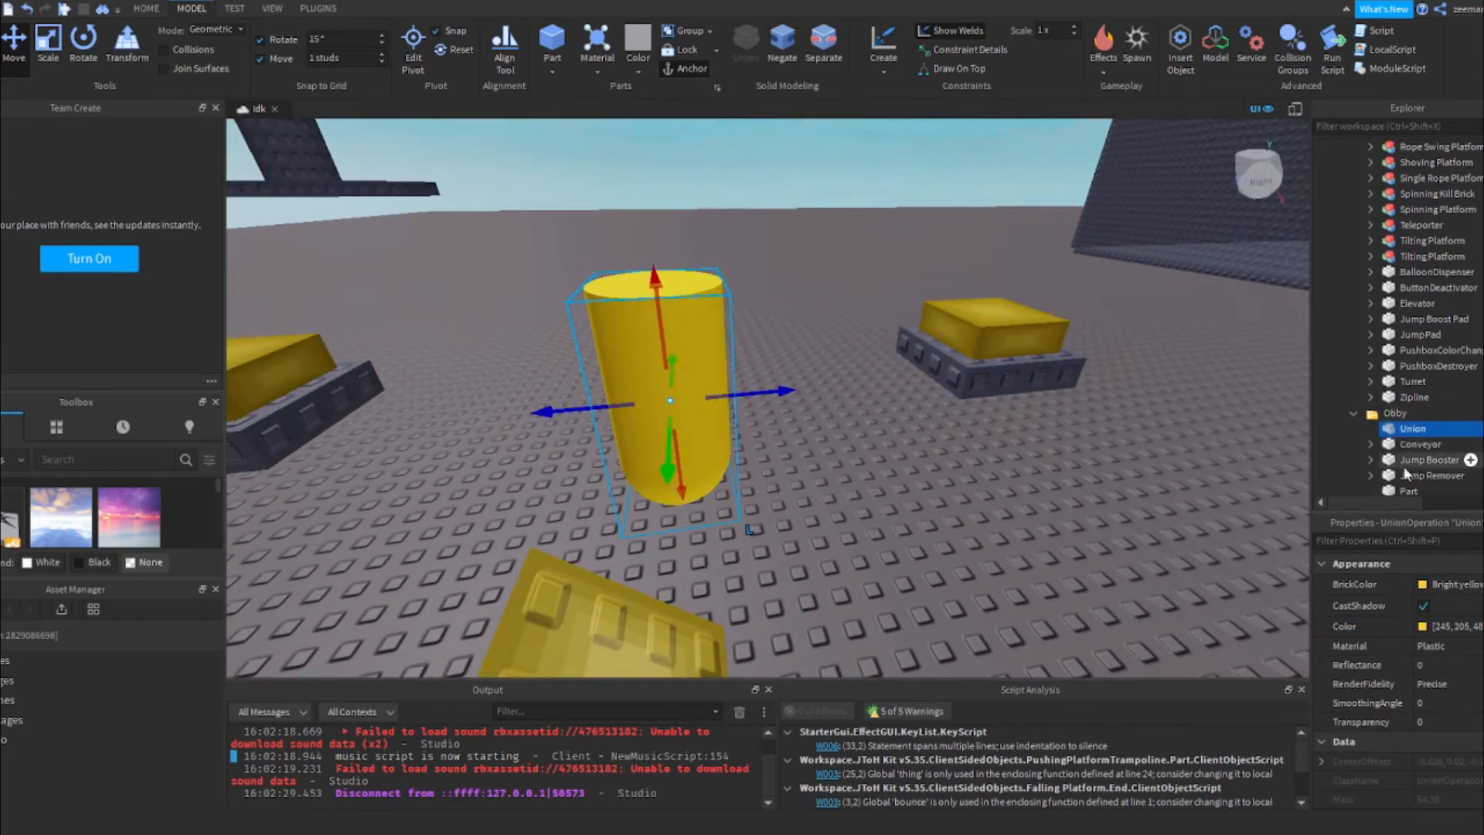
pyautogui.moveTo(1420, 359); pyautogui.dragTo(1430, 290)
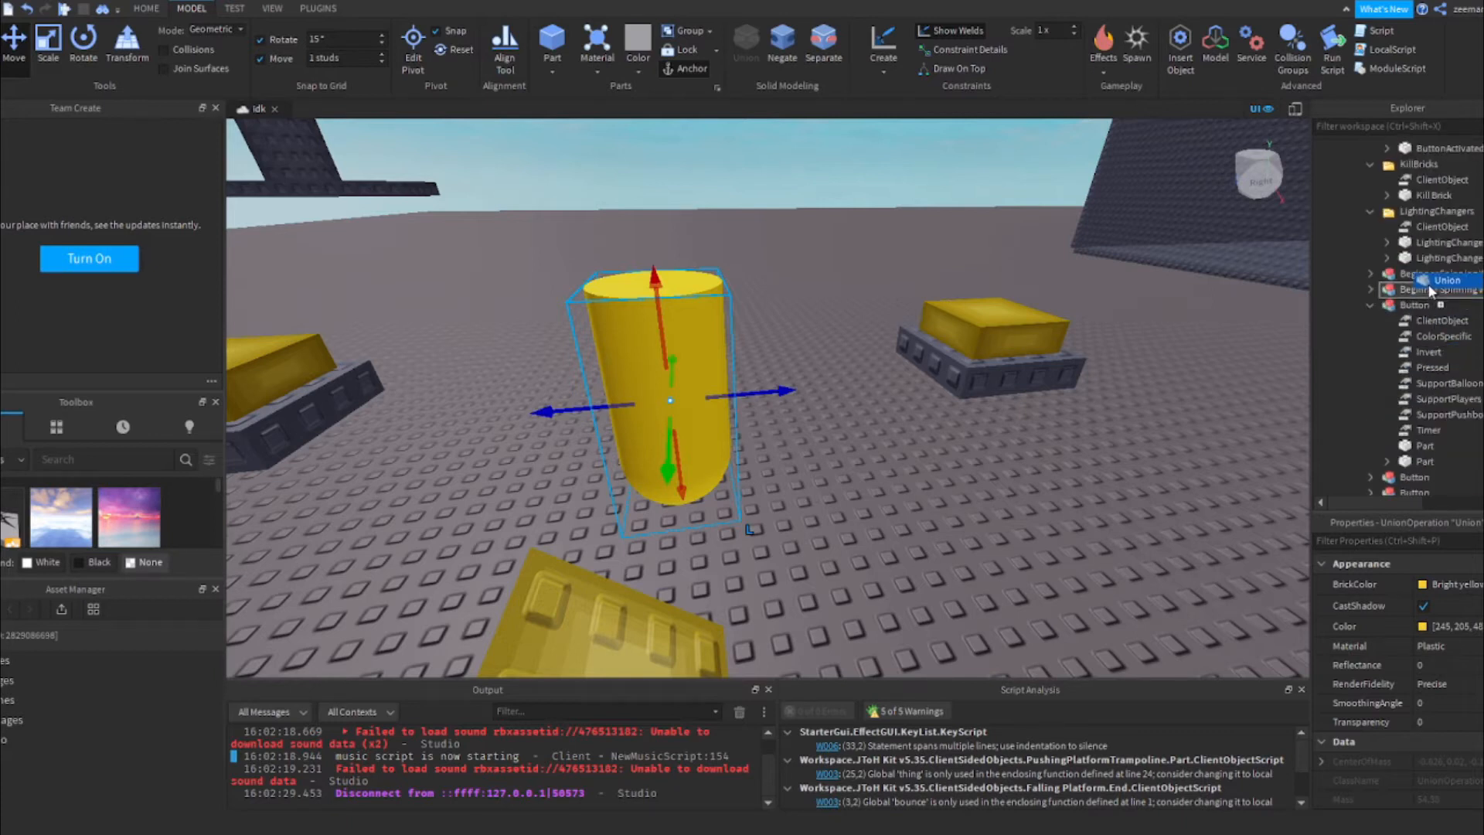
pyautogui.scroll(-2, 1407, 433)
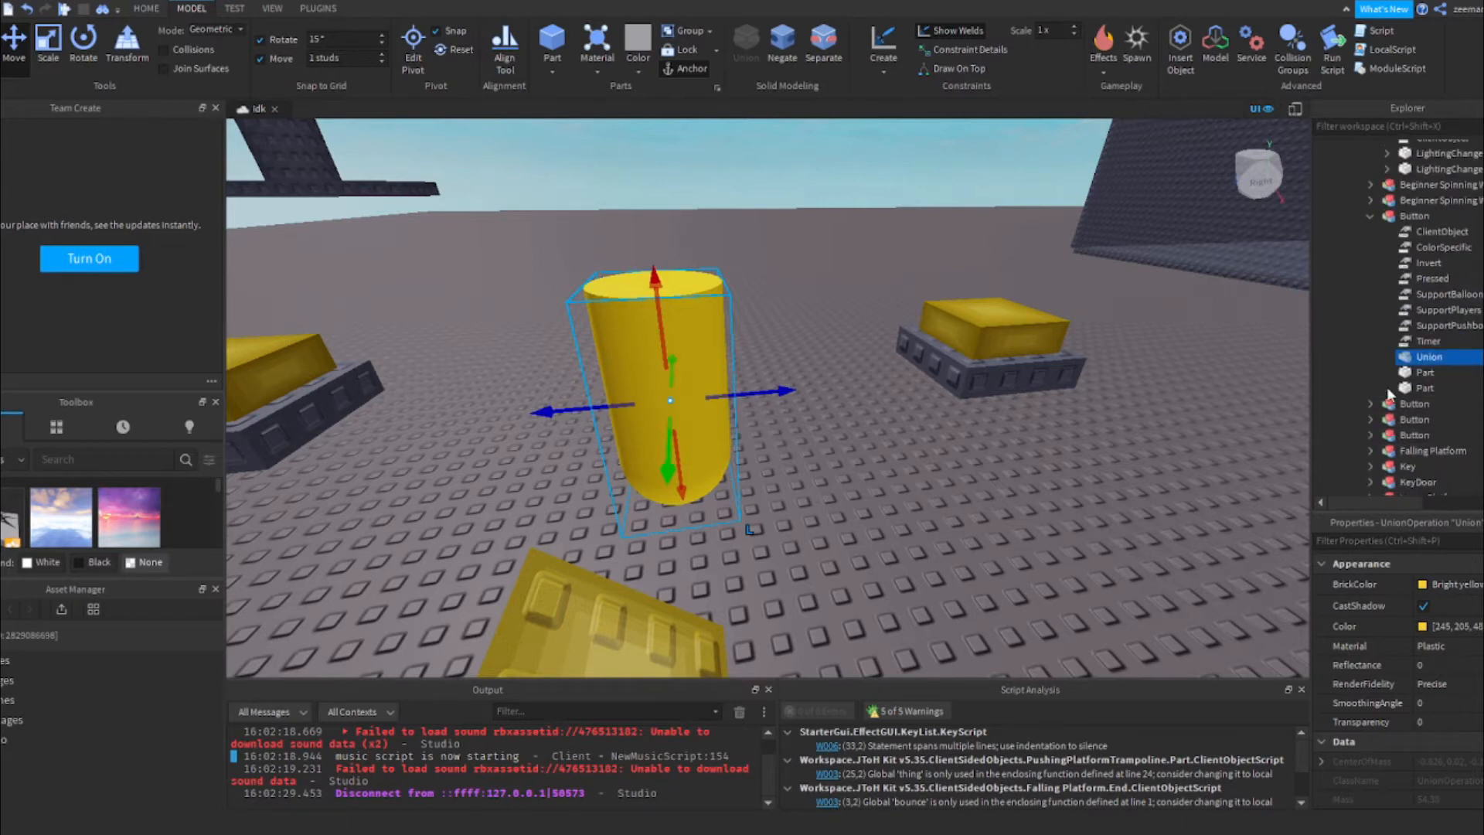
# Copy Press, the five Decals and ClientObjectScript from the duplicated Button's yellow part into the union
pyautogui.click(1388, 389)
pyautogui.click(1386, 405)
pyautogui.scroll(-2, 1384, 404)
pyautogui.keyDown('shift'); pyautogui.click(1372, 408); pyautogui.keyUp('shift')
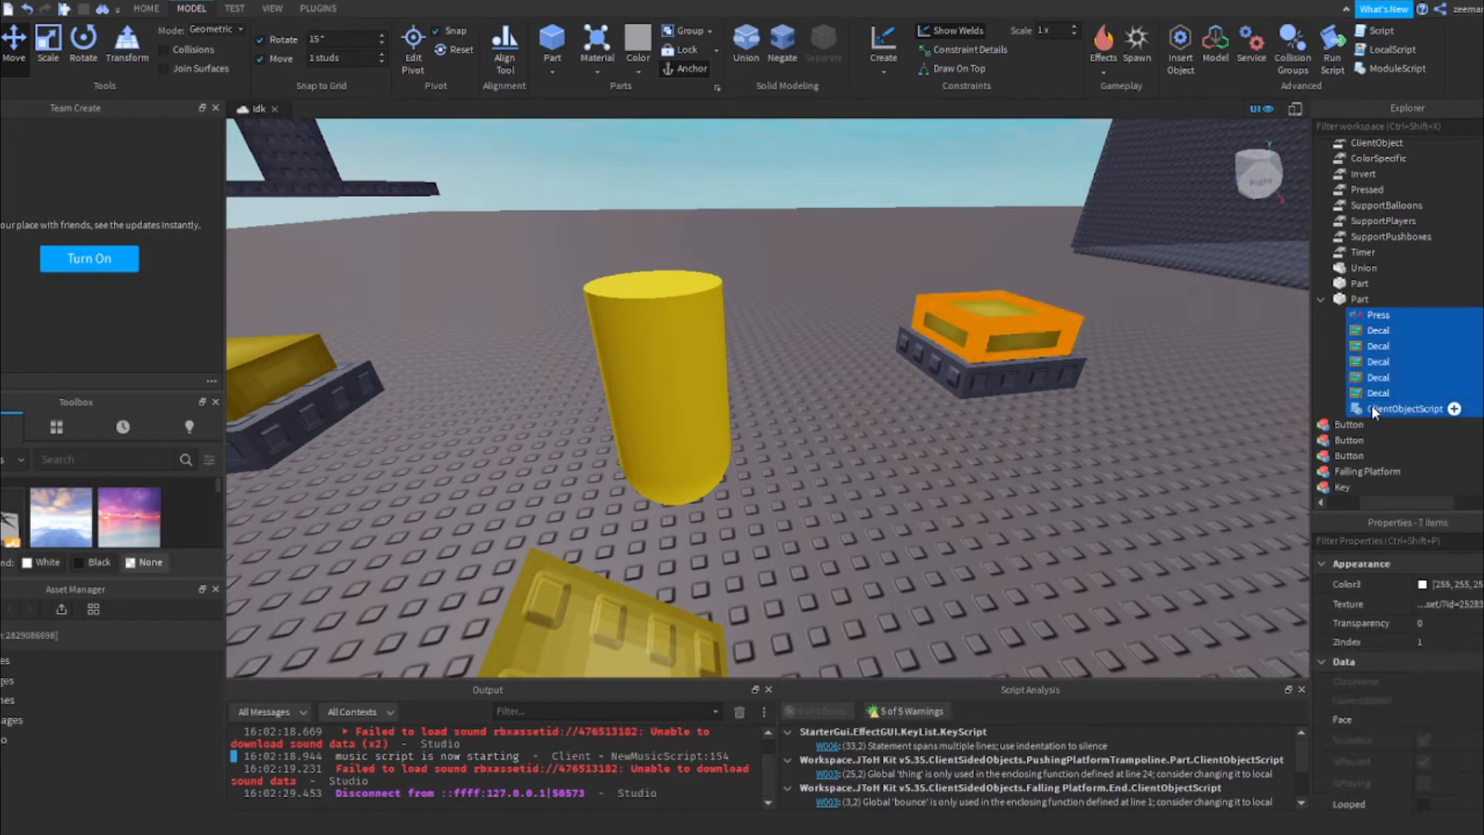
pyautogui.hotkey('ctrl', 'd')
pyautogui.moveTo(1453, 294); pyautogui.dragTo(1445, 276)
pyautogui.moveTo(964, 340)
pyautogui.mouseDown(button='right')
pyautogui.moveTo(962, 319)
pyautogui.moveTo(960, 334)
pyautogui.mouseUp(button='right')
pyautogui.scroll(-2, 965, 338)
pyautogui.scroll(4, 964, 338)
pyautogui.scroll(3, 965, 339)
pyautogui.scroll(2, 958, 329)
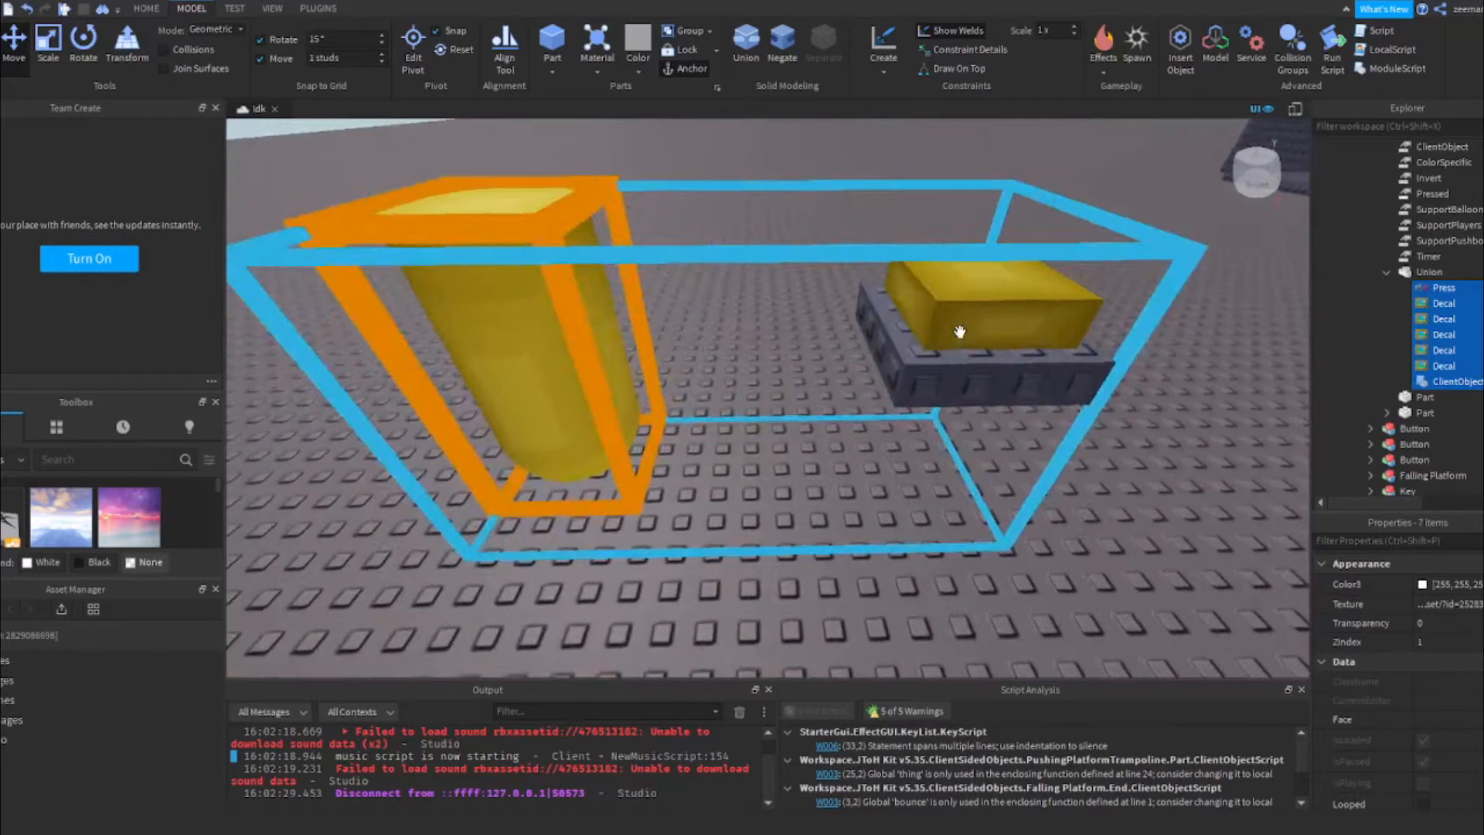
pyautogui.scroll(-3, 958, 329)
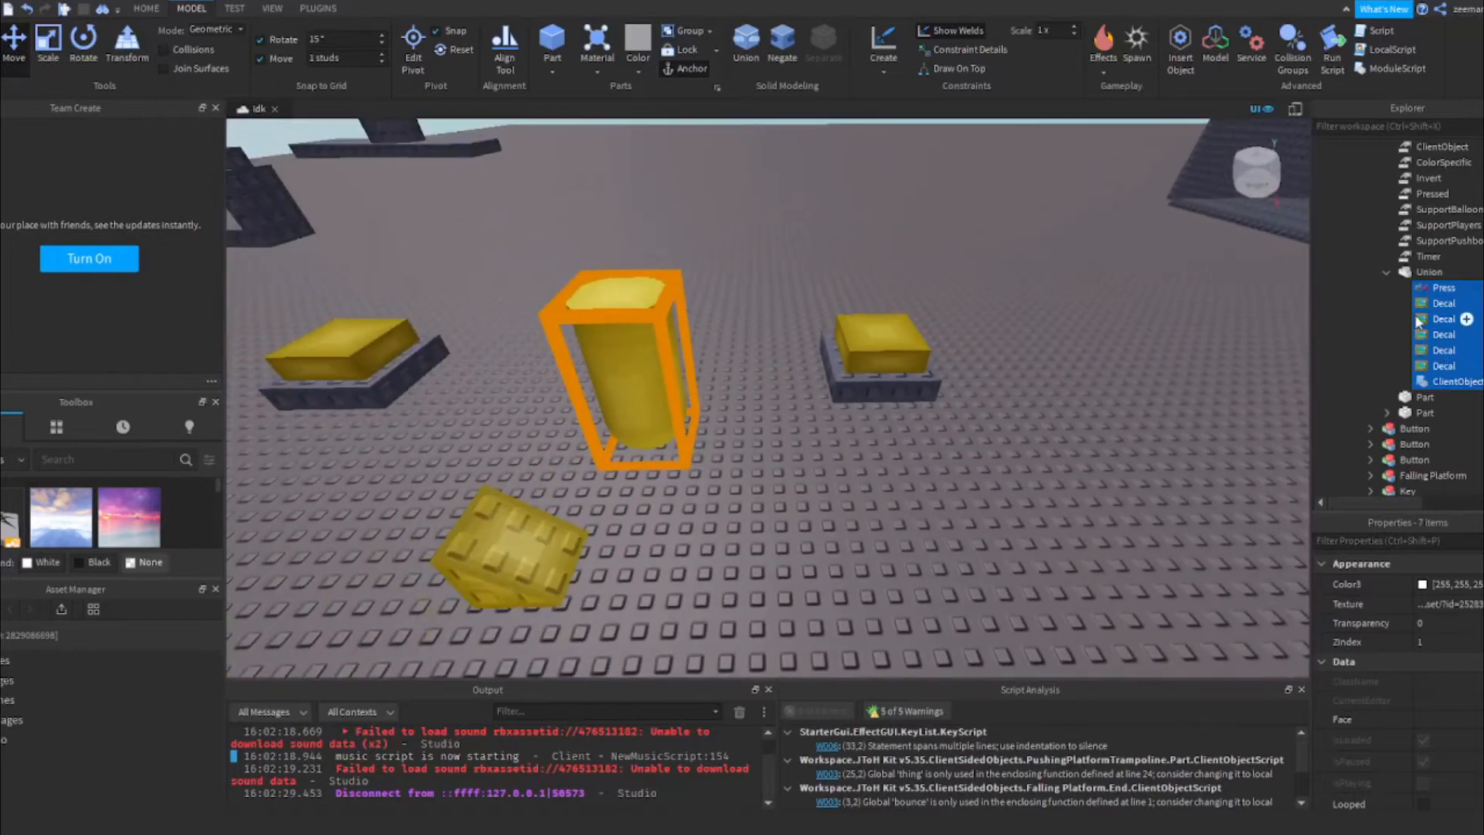
# Delete the two original parts, the yellow top and grey base, from the duplicated Button's model
pyautogui.click(1414, 396)
pyautogui.keyDown('shift'); pyautogui.click(1366, 414); pyautogui.keyUp('shift')
pyautogui.press('Delete')
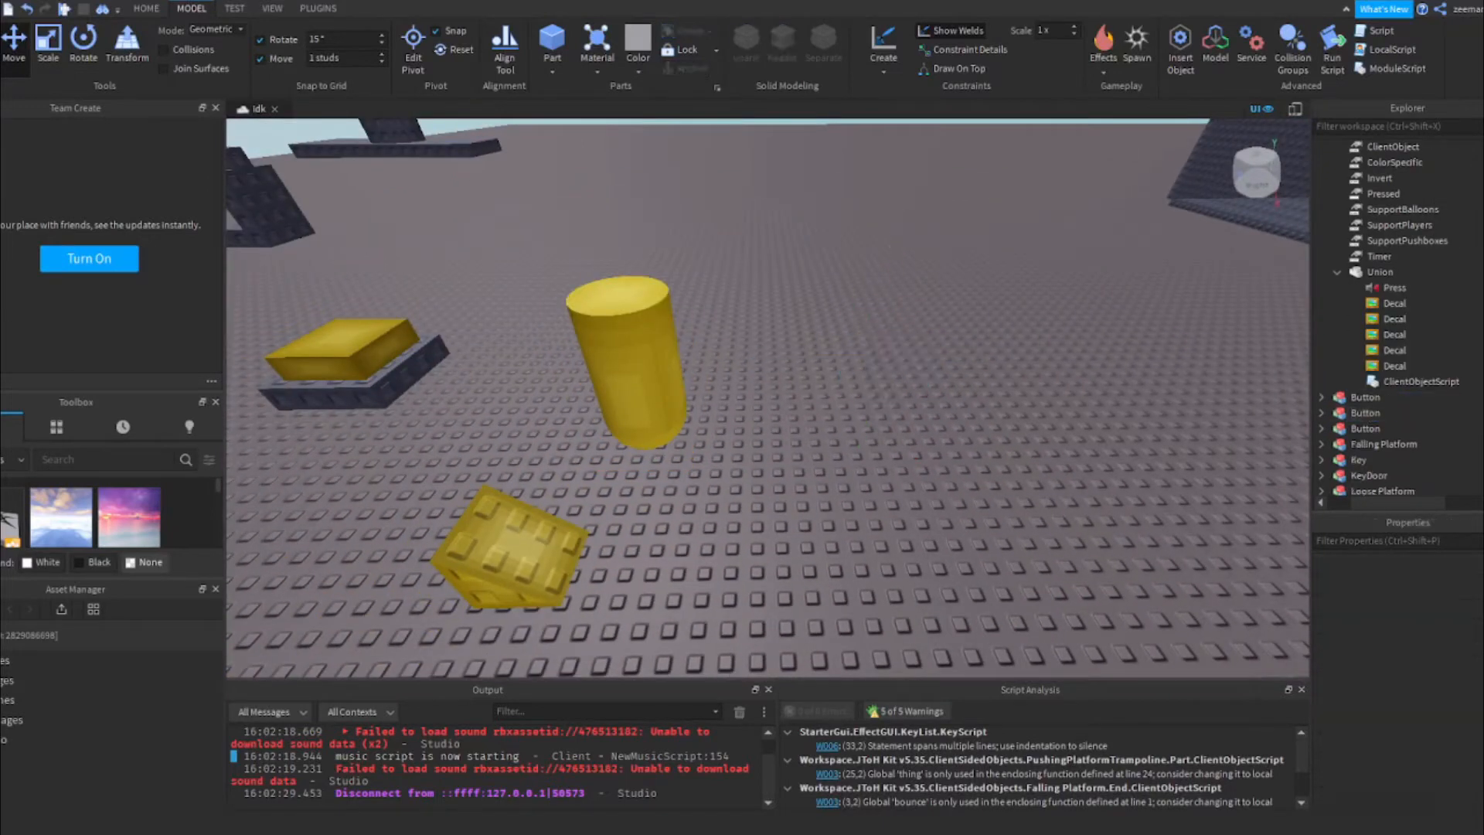
# Start a playtest and jump the character onto the rounded cylinder union to test it as a Button
pyautogui.click(164, 9)
pyautogui.click(647, 36)
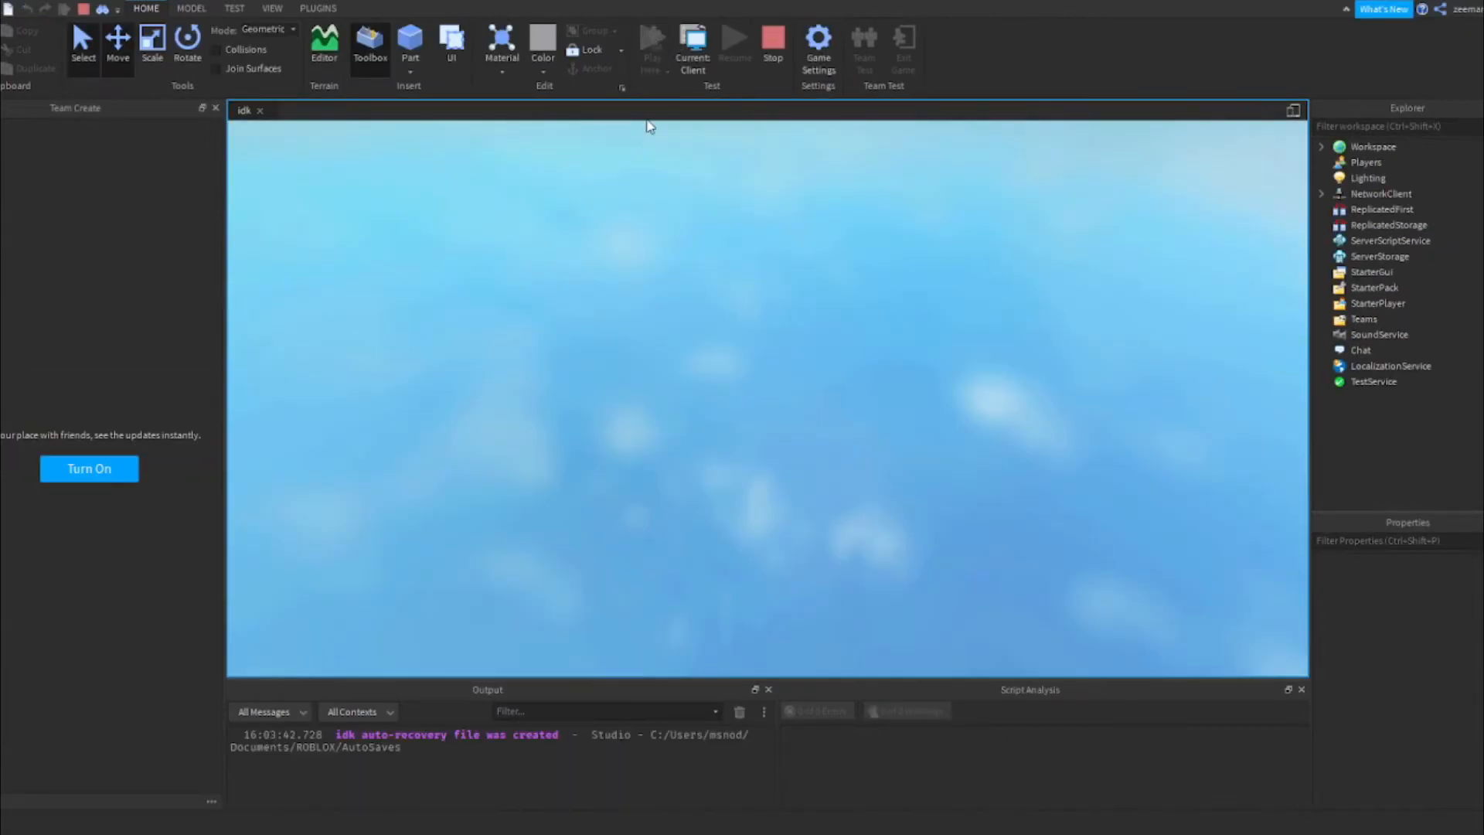
pyautogui.press('shift')
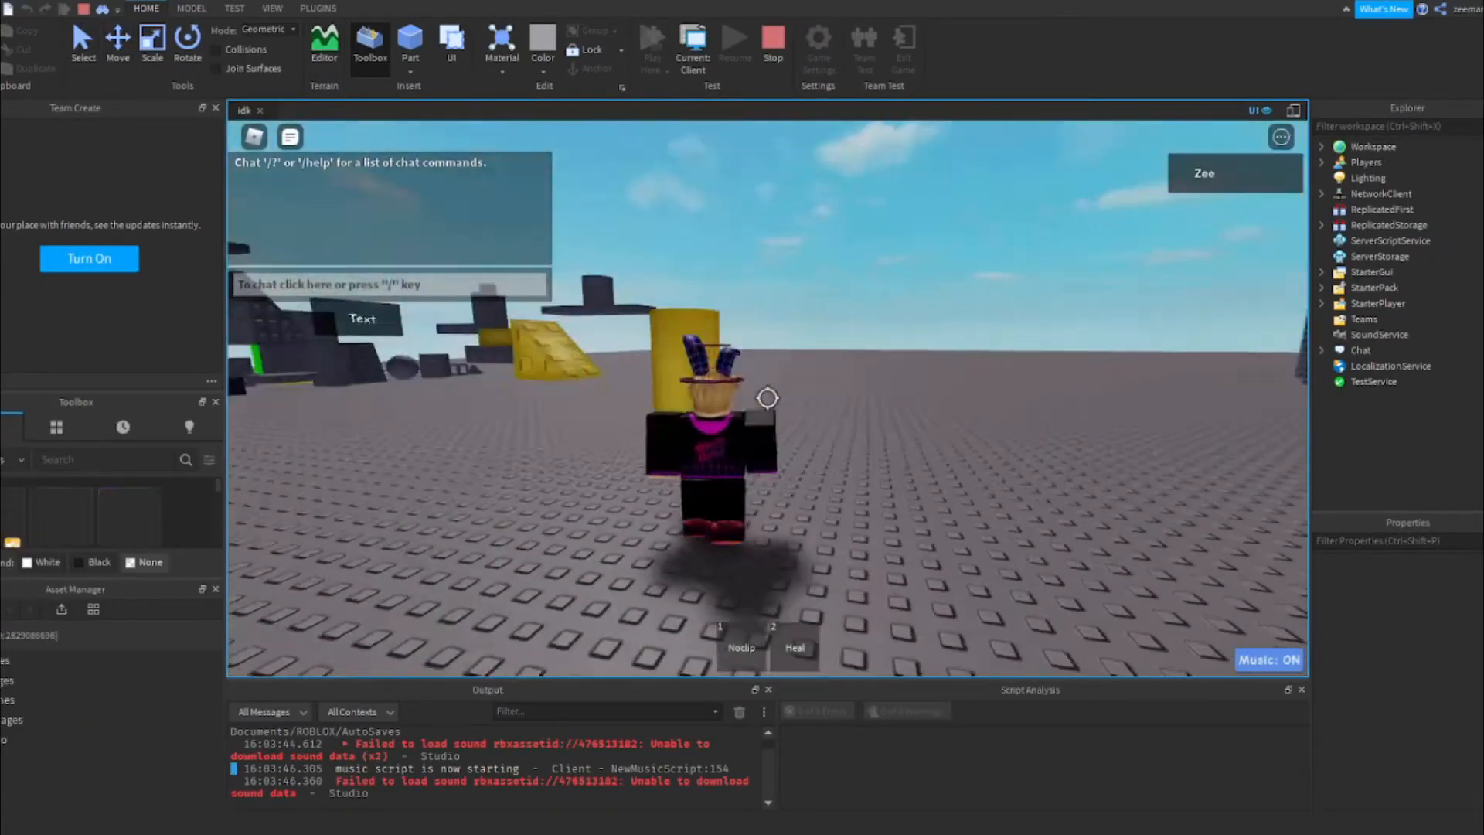
pyautogui.press('w')
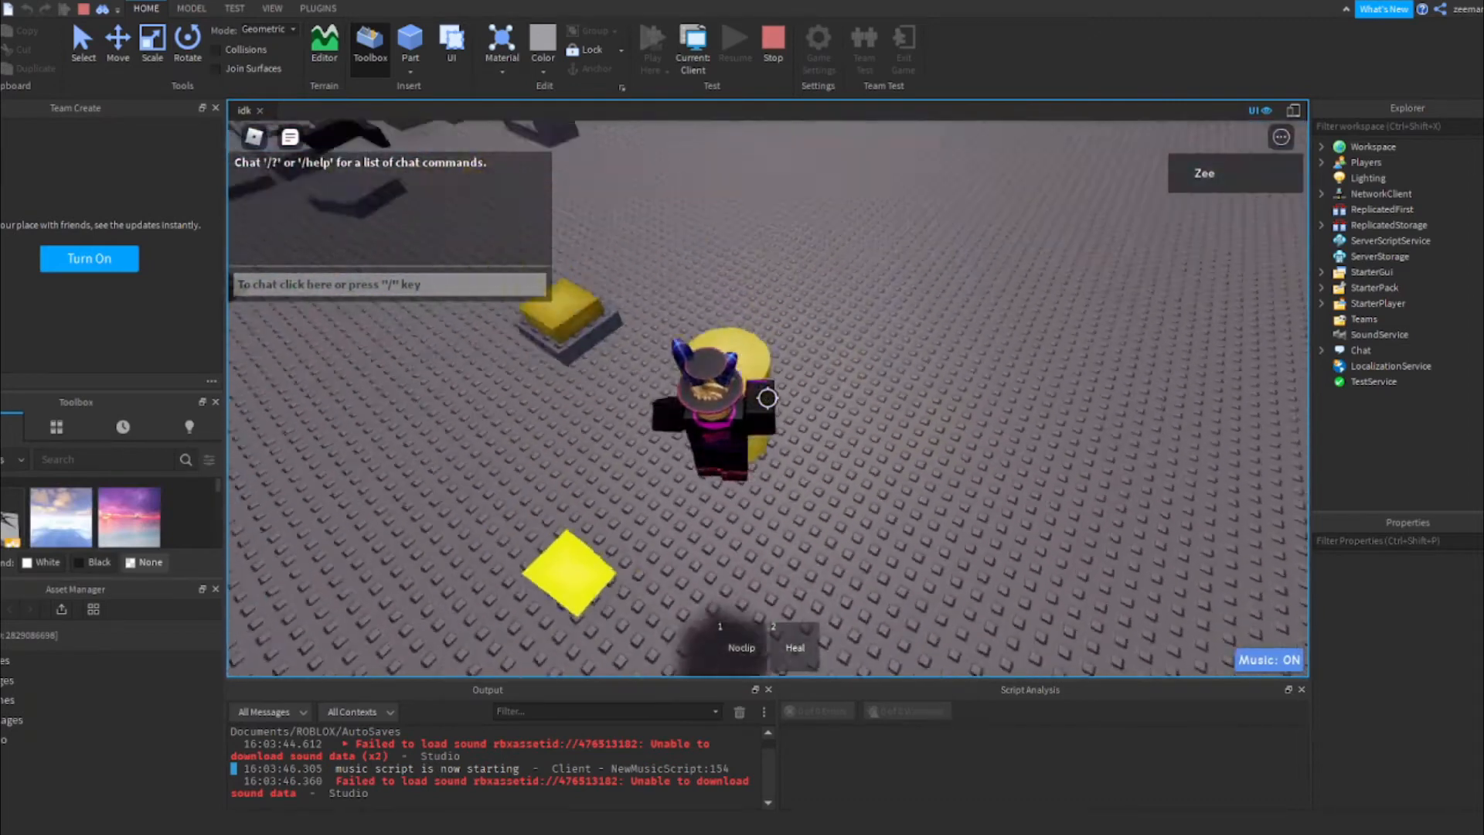
pyautogui.press('space')
pyautogui.press('s')
pyautogui.press('w')
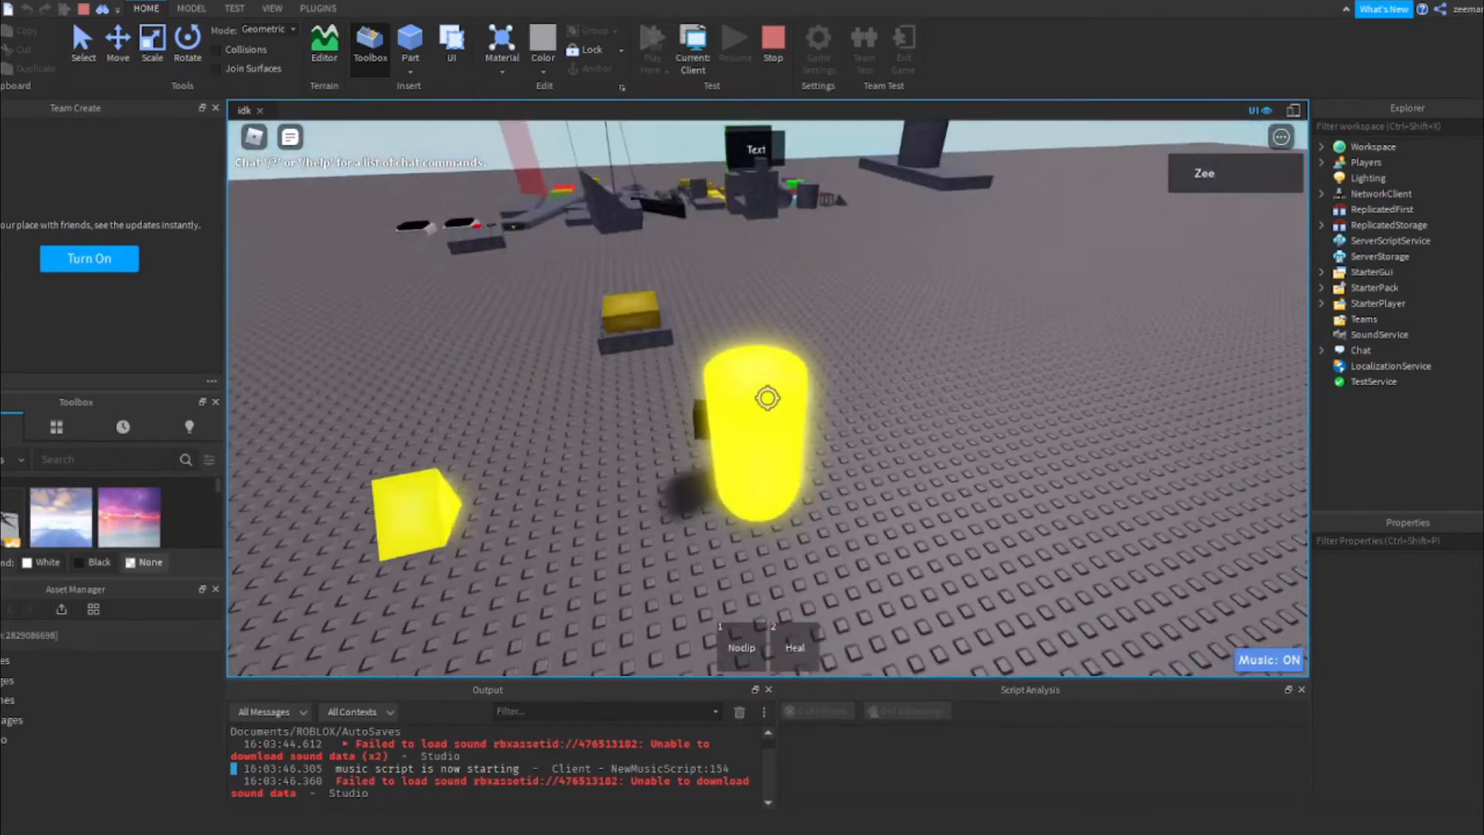
pyautogui.press('space')
pyautogui.press('shift')
pyautogui.moveTo(768, 396); pyautogui.dragTo(769, 399, button='right')
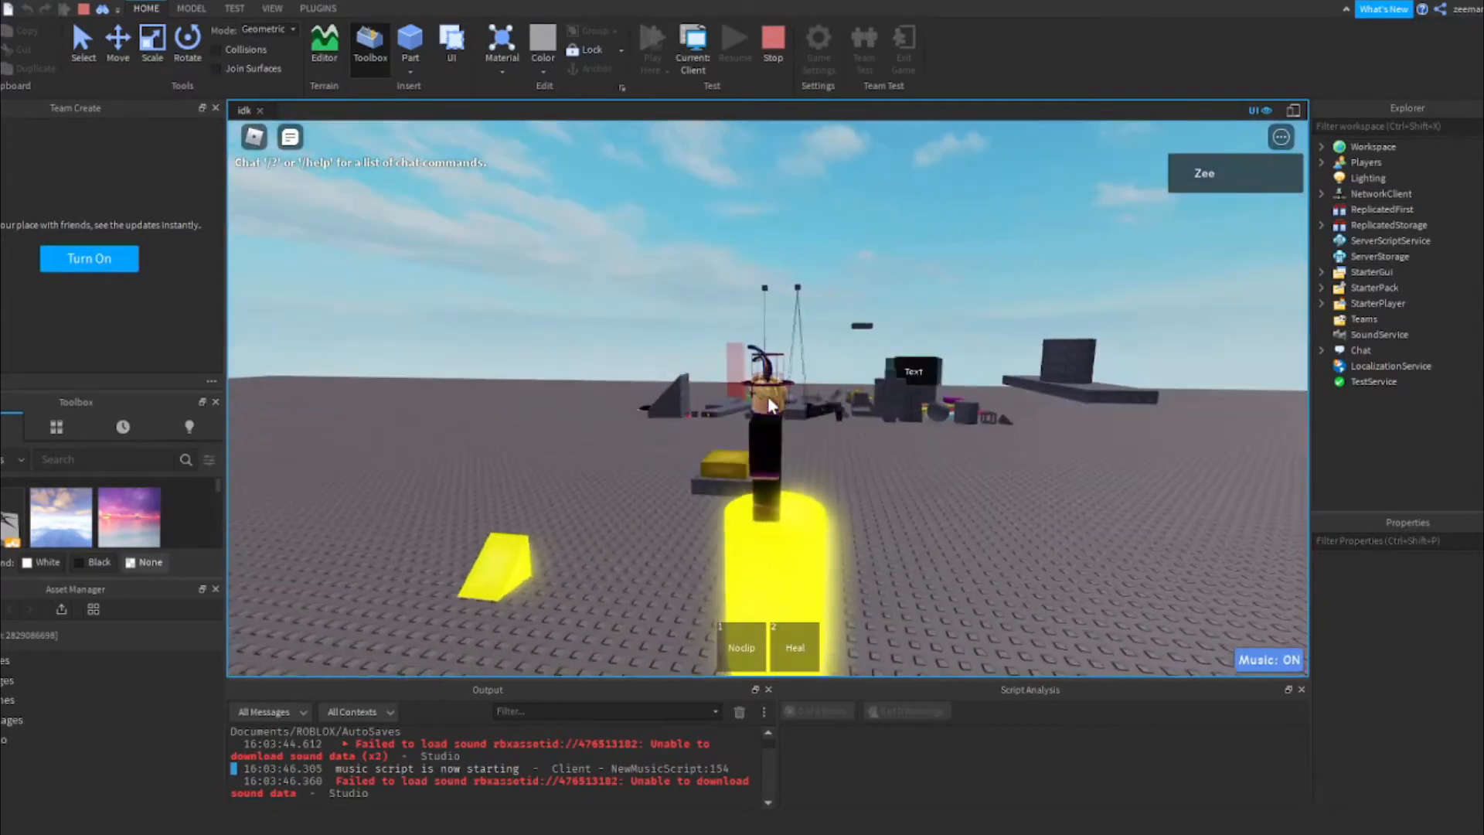
# Walk the character around the rounded cylinder, jump onto the regular raised Button, and stop the playtest
pyautogui.moveTo(781, 520); pyautogui.dragTo(554, 308, button='right')
pyautogui.press('w')
pyautogui.press('shift')
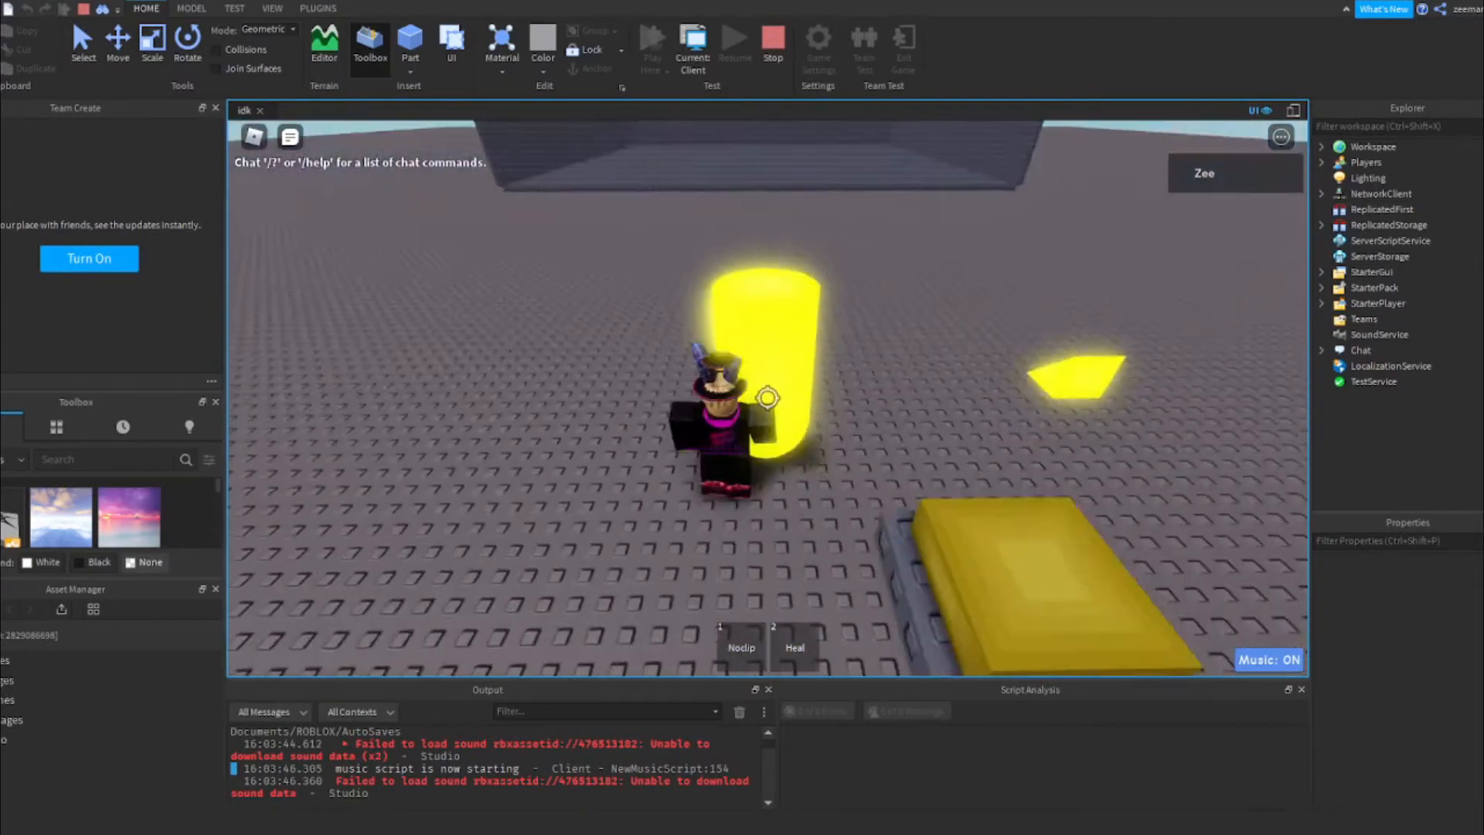
pyautogui.press('shift')
pyautogui.press('w')
pyautogui.press('space')
pyautogui.moveTo(768, 398); pyautogui.dragTo(823, 188, button='right')
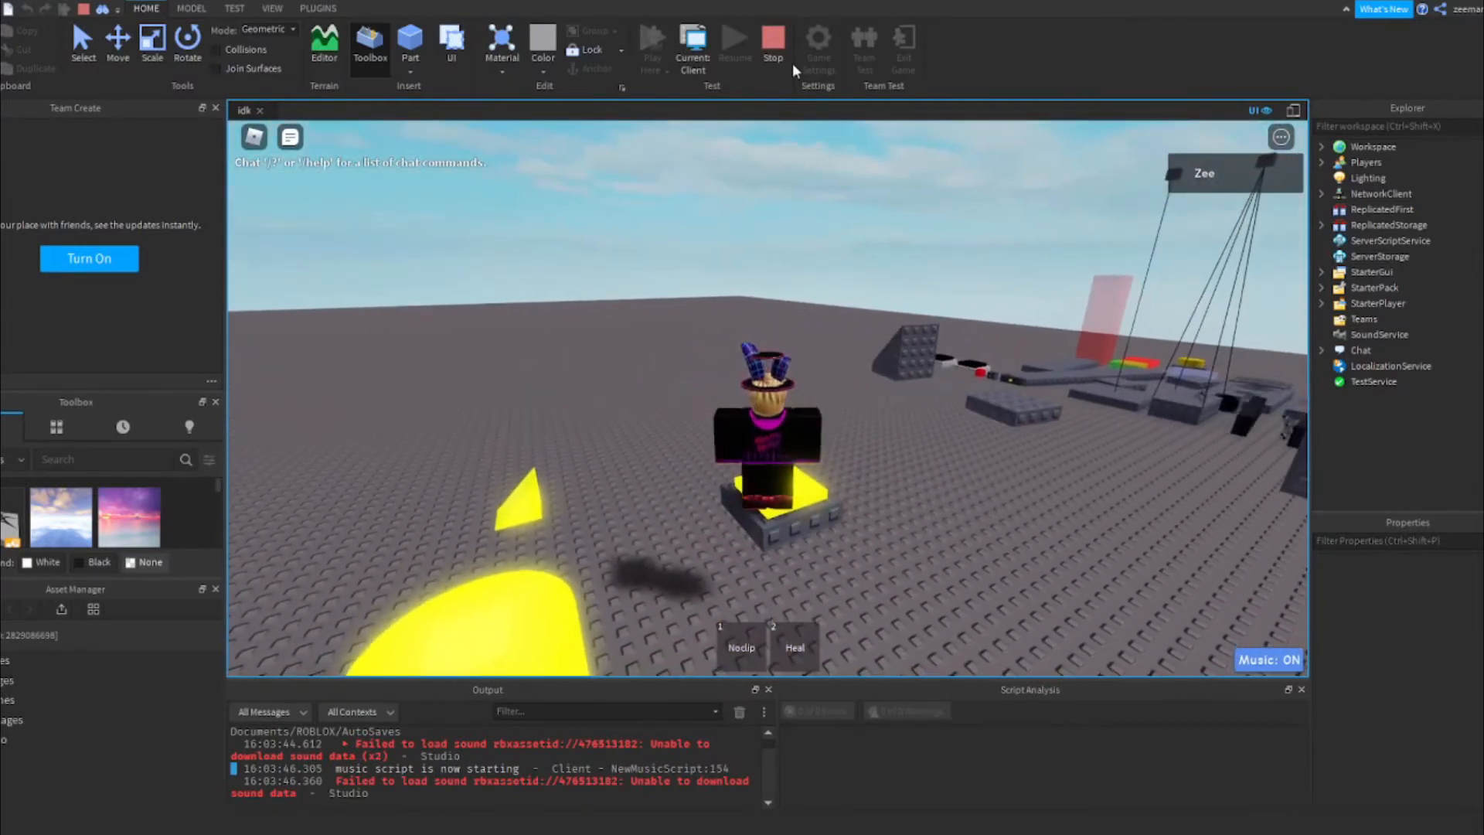
pyautogui.click(773, 43)
# Select the grey base part inside the regular raised Button's model, collapsing the other expanded models in the Explorer
pyautogui.moveTo(767, 328); pyautogui.dragTo(754, 379, button='right')
pyautogui.press('w')
pyautogui.click(767, 405)
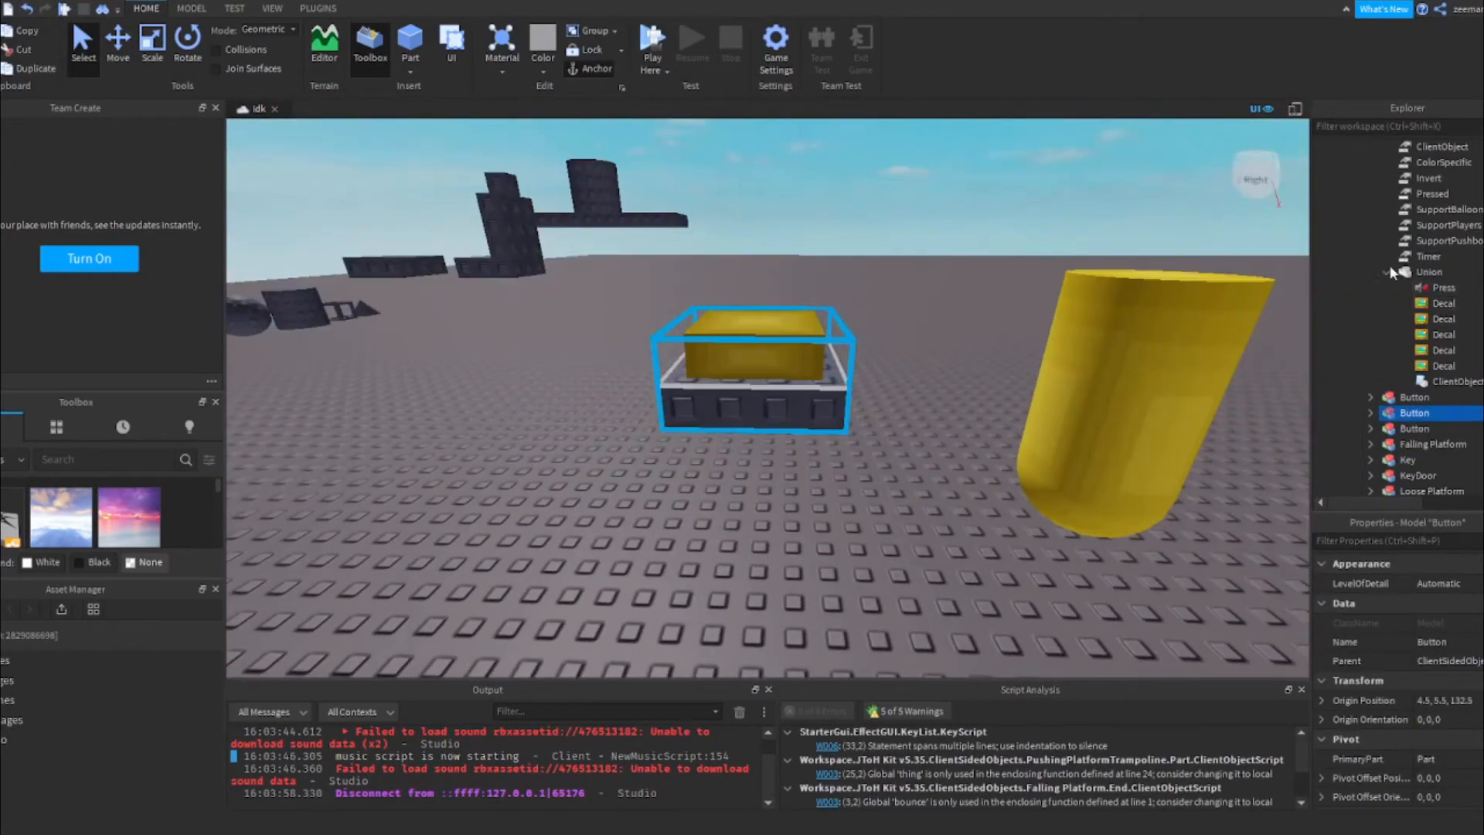
pyautogui.click(1385, 272)
pyautogui.scroll(4, 1369, 261)
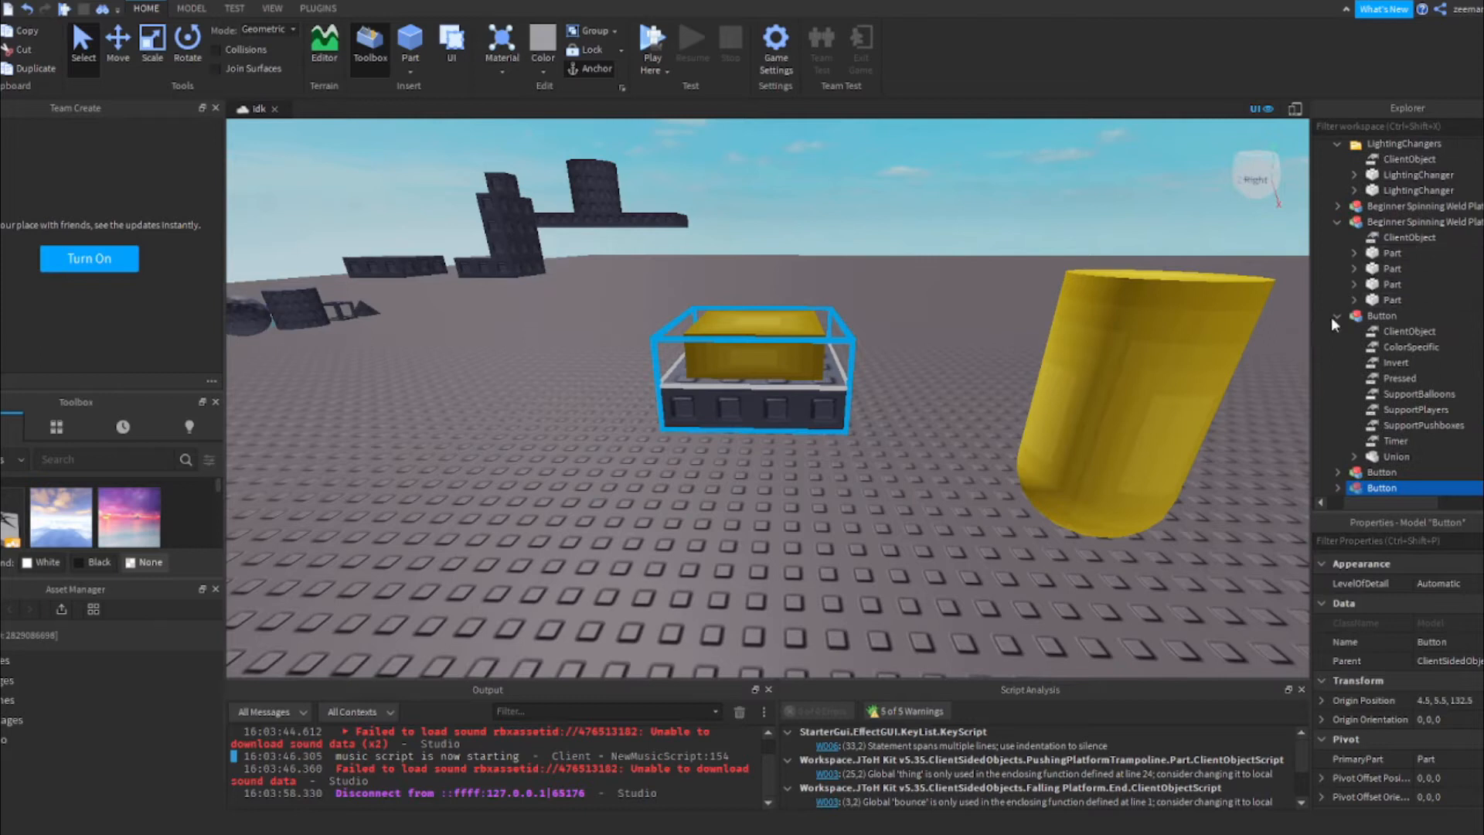
pyautogui.click(1337, 221)
pyautogui.click(1334, 240)
pyautogui.click(1337, 268)
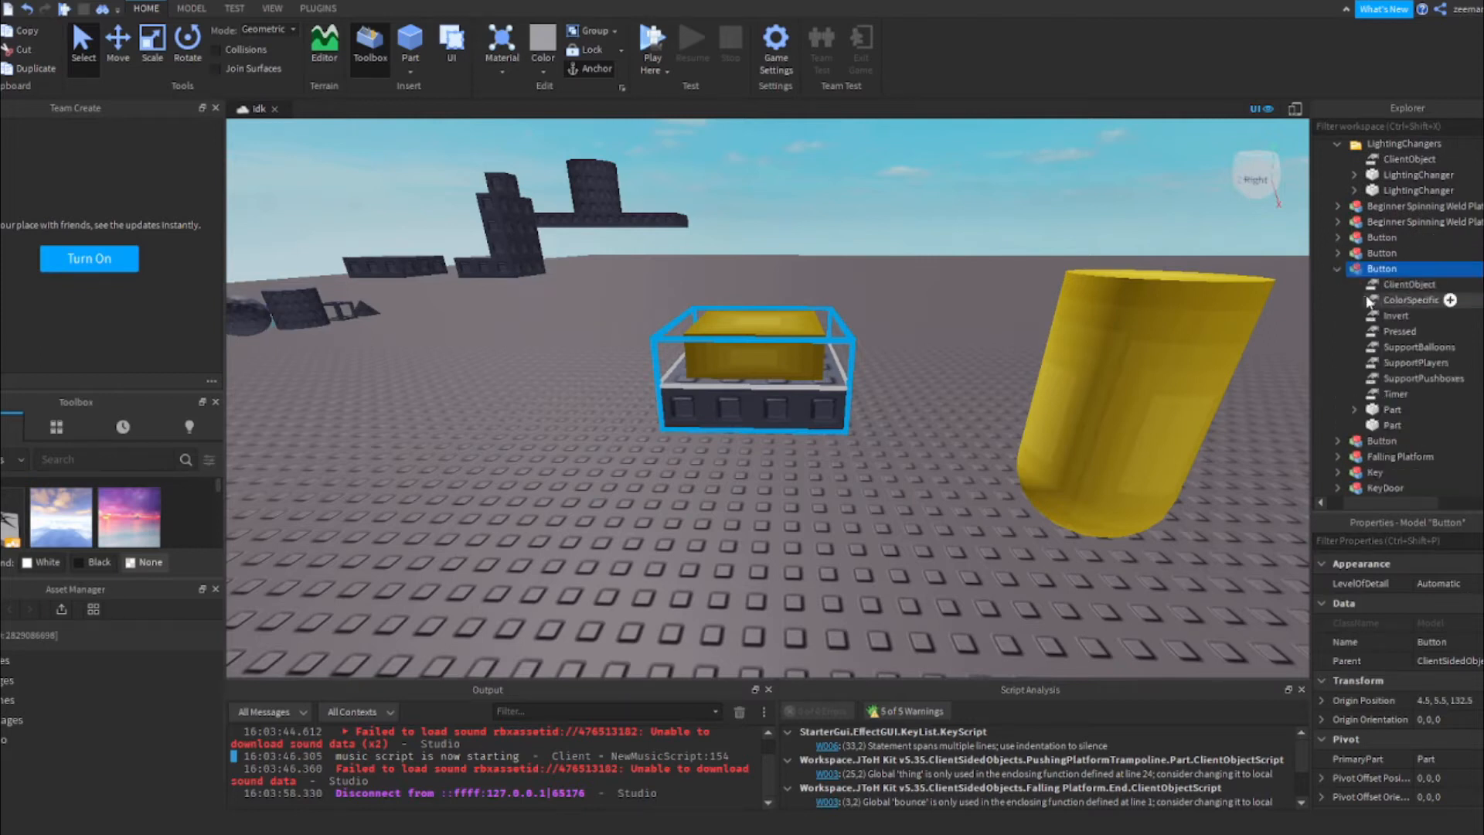
pyautogui.click(1375, 424)
pyautogui.press('f')
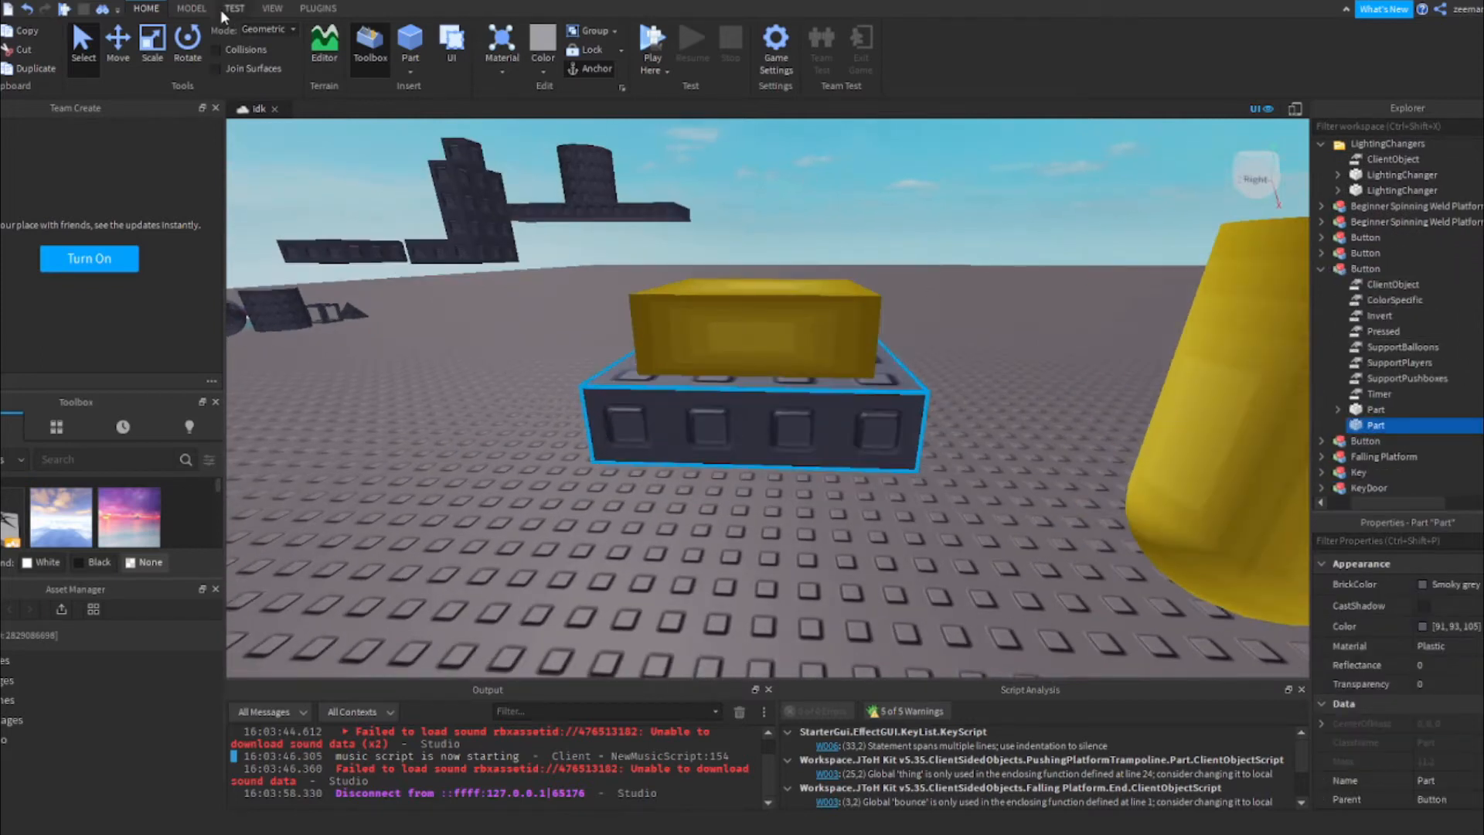
pyautogui.click(192, 8)
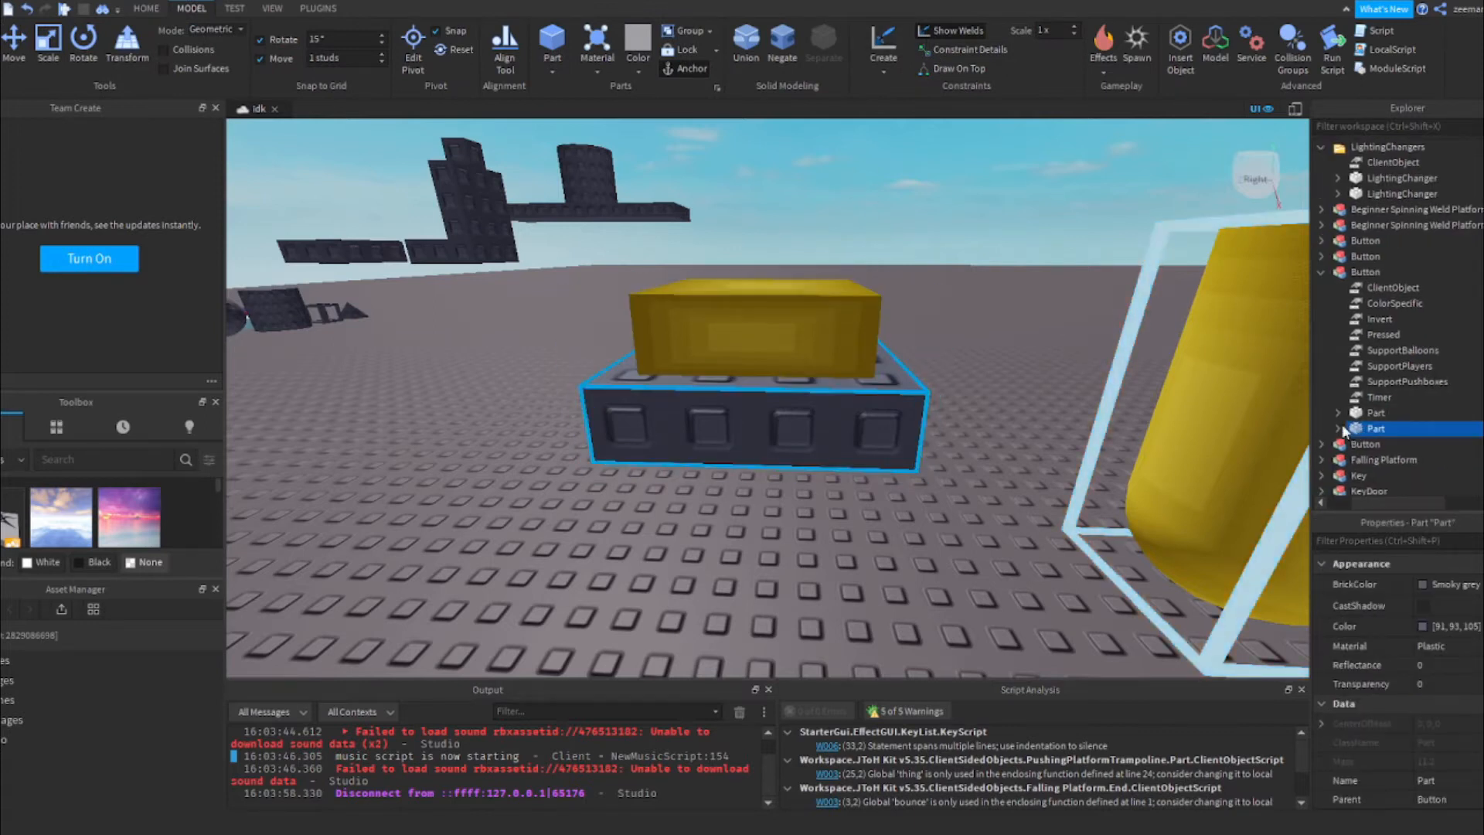
pyautogui.scroll(-5, 802, 183)
pyautogui.moveTo(802, 183); pyautogui.dragTo(700, 63, button='right')
pyautogui.scroll(2, 794, 167)
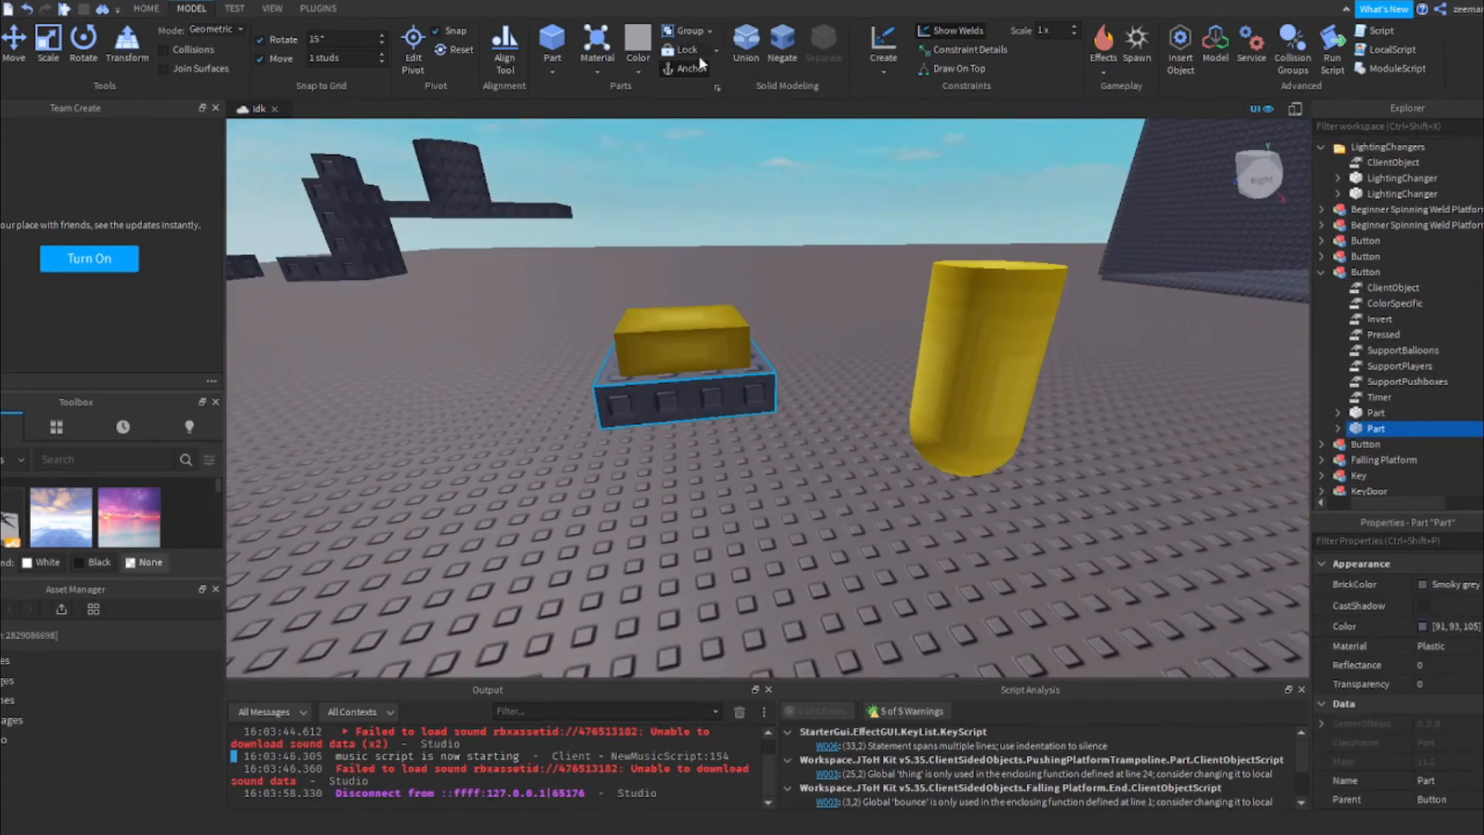
# Start a playtest, jump the character onto the regular raised Button to activate it, and stop the playtest
pyautogui.click(810, 236)
pyautogui.click(147, 9)
pyautogui.click(649, 46)
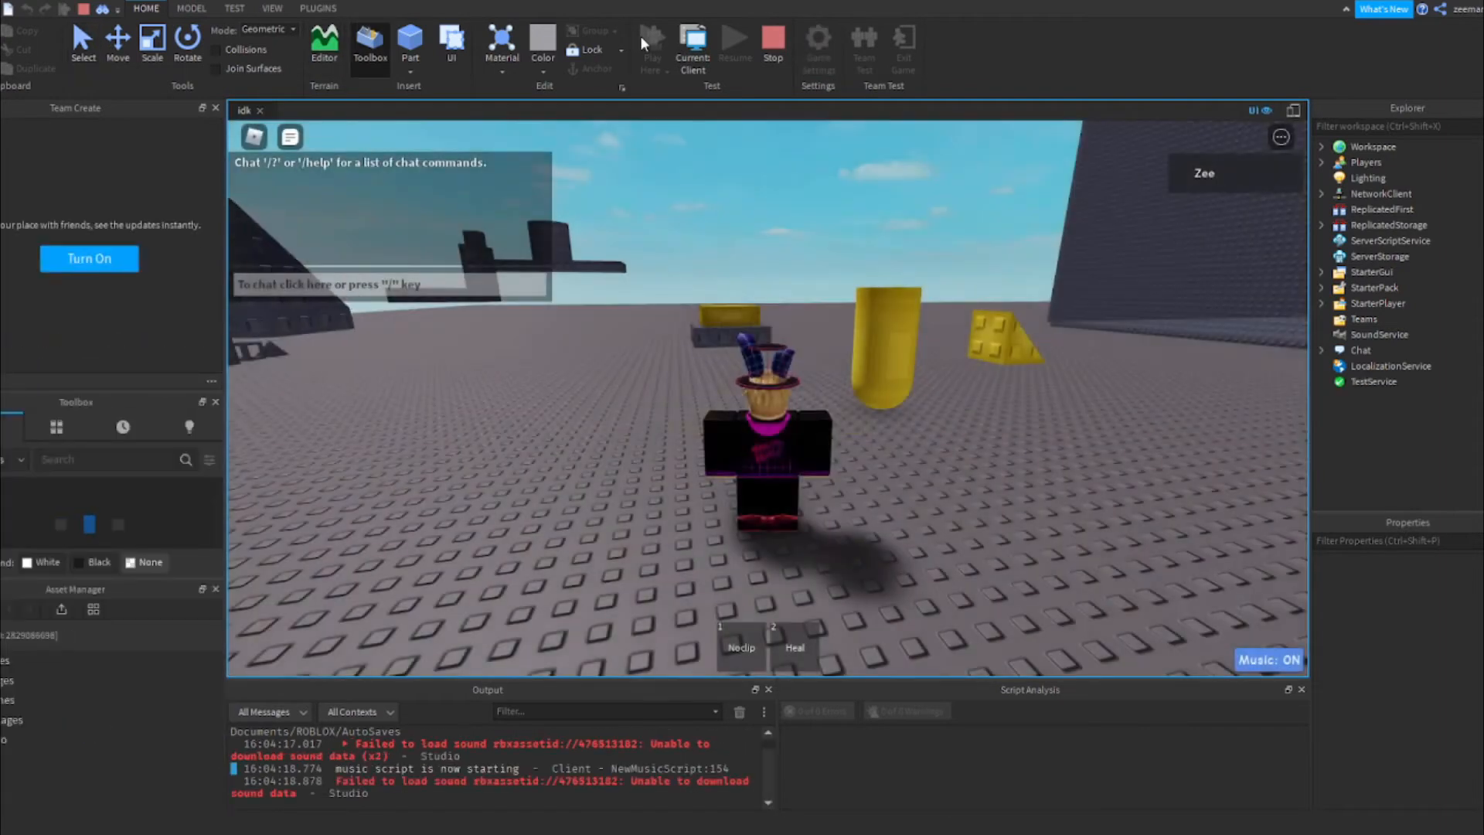
pyautogui.press('w')
pyautogui.moveTo(867, 275); pyautogui.dragTo(867, 275, button='right')
pyautogui.press('space')
pyautogui.scroll(-3, 867, 275)
pyautogui.scroll(1, 867, 275)
pyautogui.moveTo(825, 405); pyautogui.dragTo(824, 405, button='right')
pyautogui.press('s')
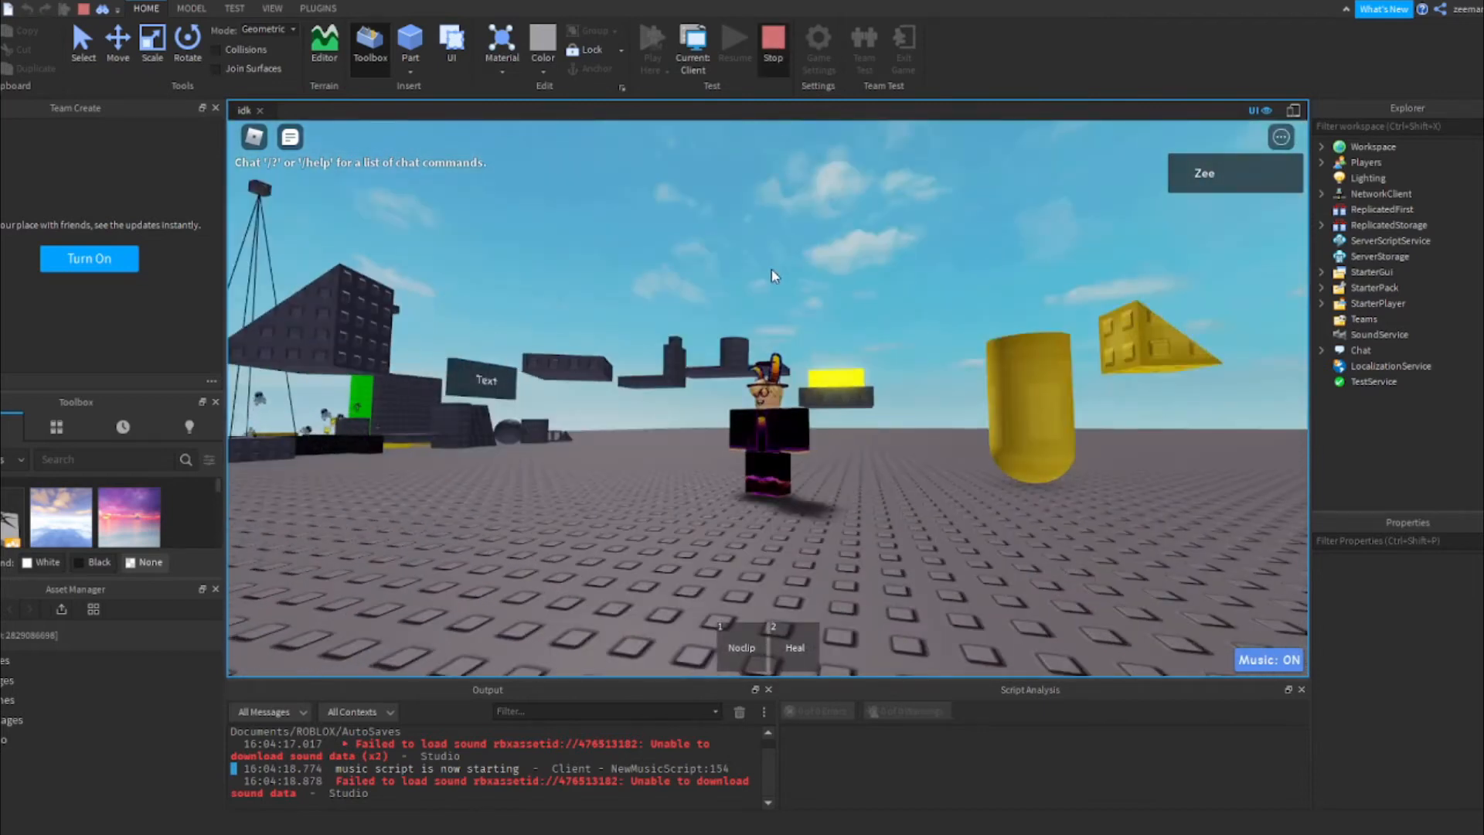
pyautogui.hotkey('shift', 'F5')
# Scale the raised Button's grey base part downward into a tall pillar that nearly reaches the baseplate
pyautogui.click(736, 404)
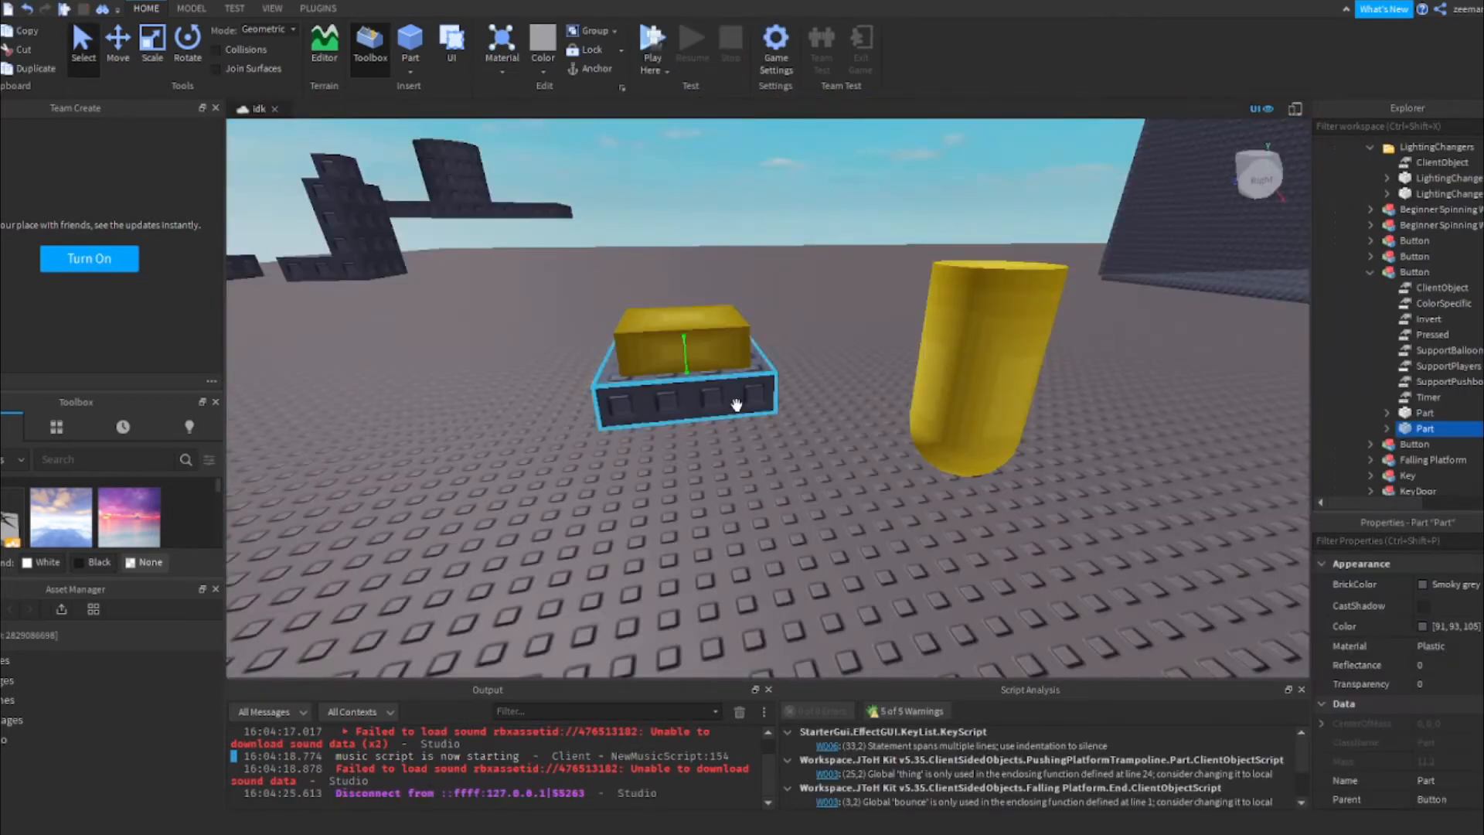
pyautogui.moveTo(736, 404); pyautogui.dragTo(736, 404, button='right')
pyautogui.press('w')
pyautogui.press('s')
pyautogui.click(152, 45)
pyautogui.moveTo(777, 314); pyautogui.dragTo(768, 418)
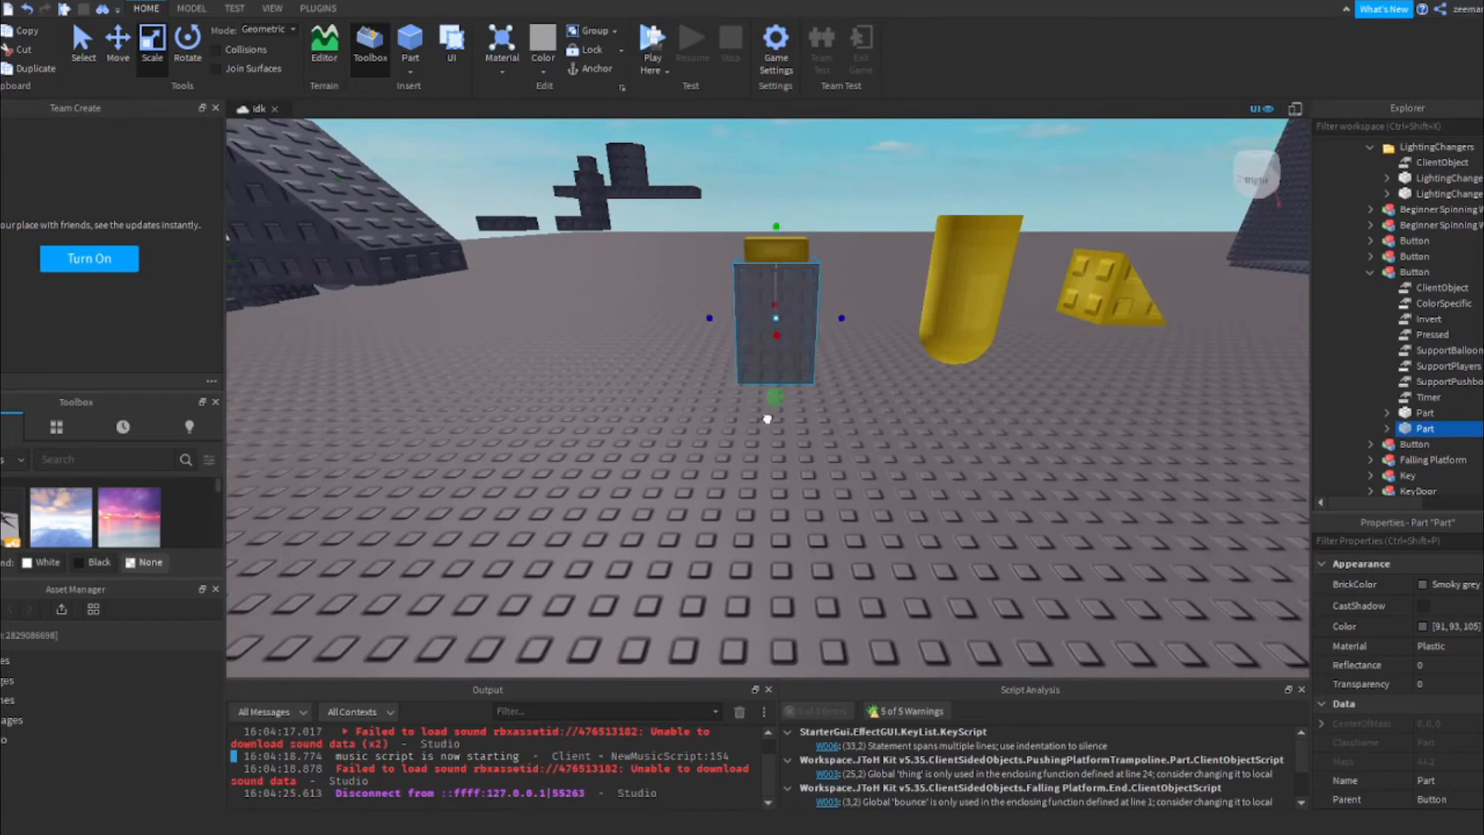
pyautogui.scroll(6, 769, 394)
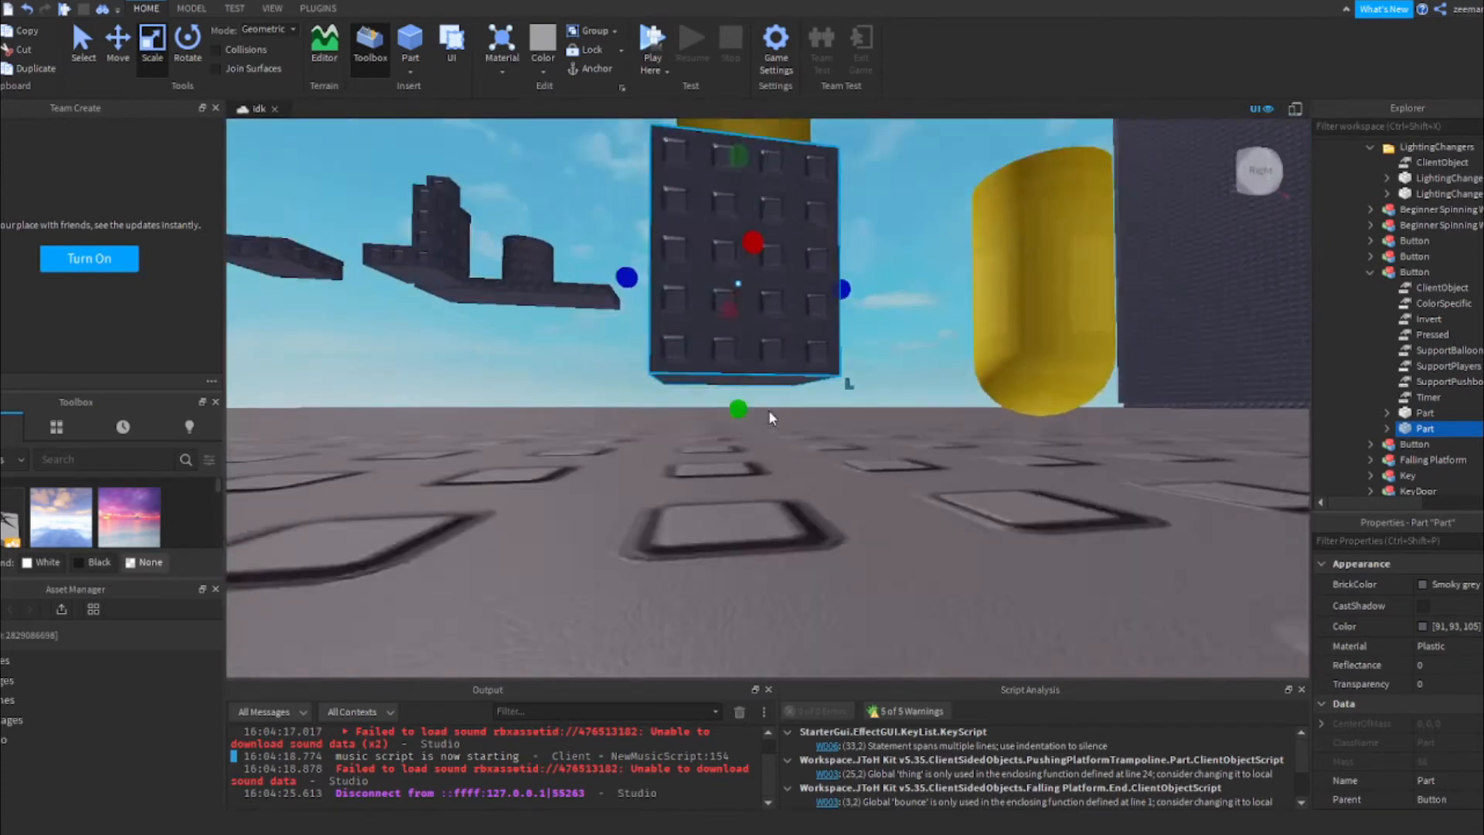
pyautogui.moveTo(721, 432); pyautogui.dragTo(713, 401)
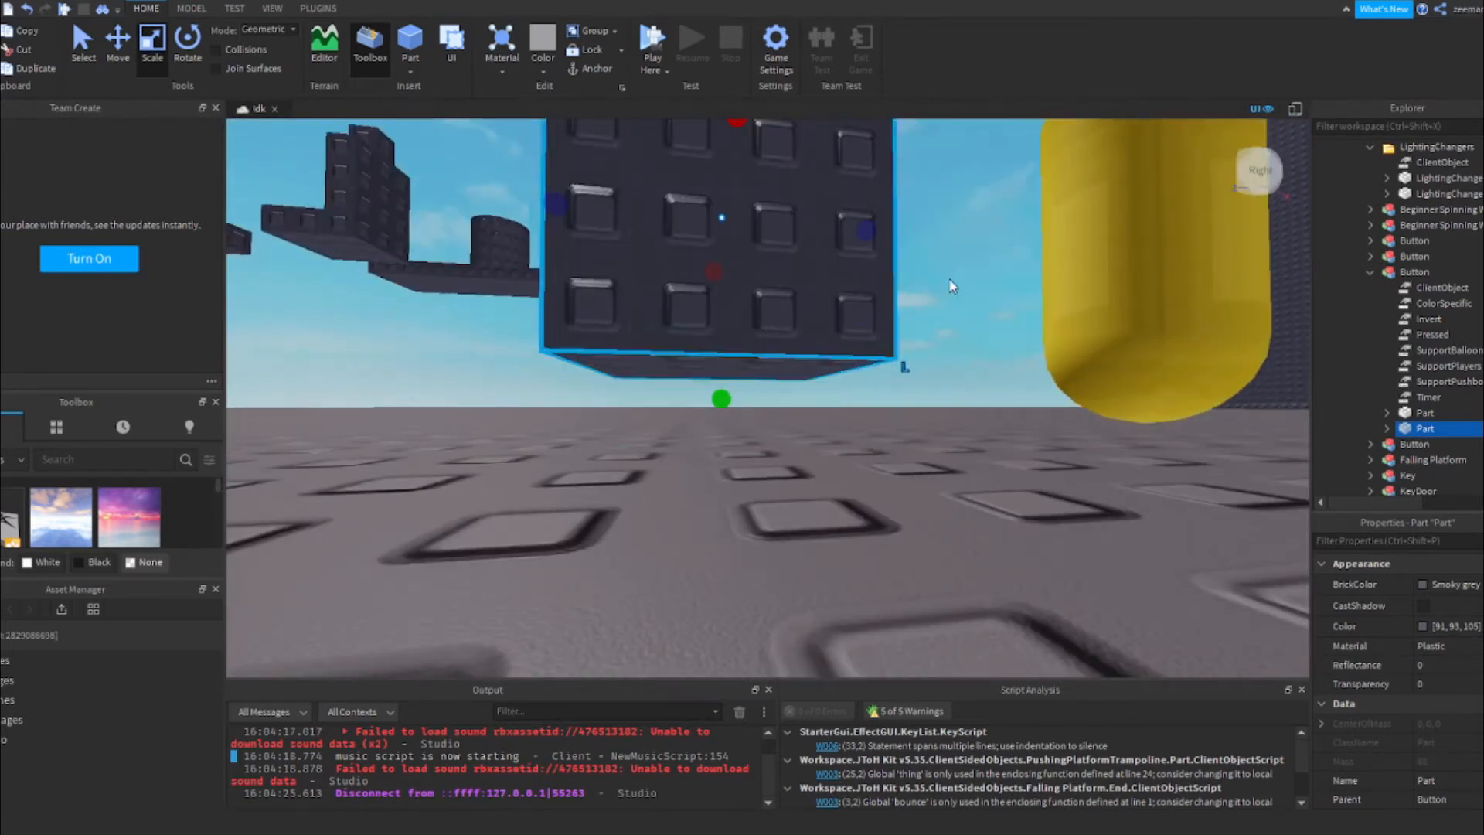
pyautogui.click(950, 277)
pyautogui.moveTo(949, 276); pyautogui.dragTo(949, 277, button='right')
pyautogui.scroll(-6, 949, 276)
pyautogui.moveTo(781, 210); pyautogui.dragTo(775, 205, button='right')
pyautogui.press('w')
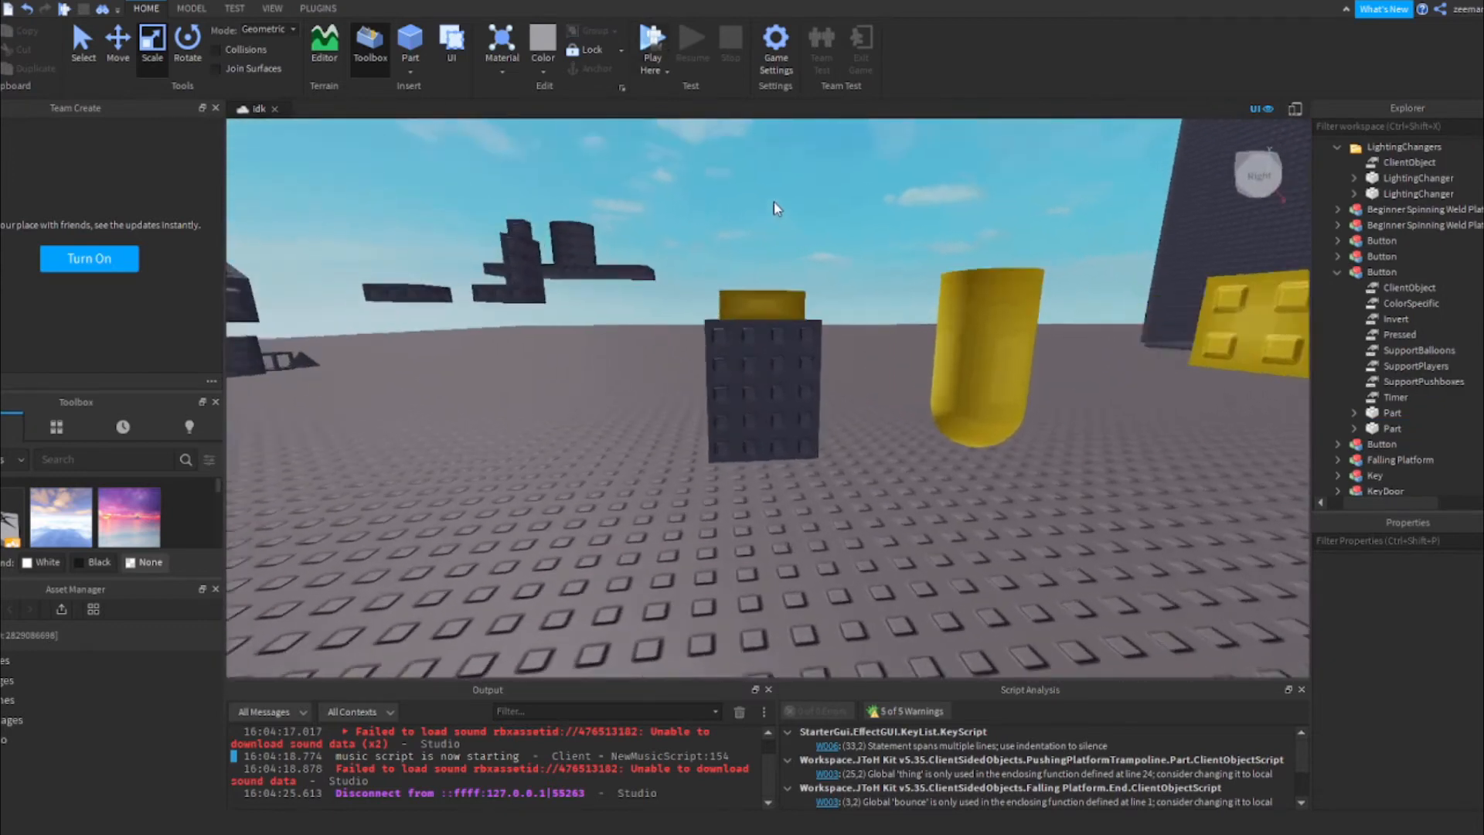
# Duplicate the Button's tall grey base and shrink the copy to a thin slab directly beneath the pillar
pyautogui.click(715, 397)
pyautogui.moveTo(775, 392); pyautogui.dragTo(775, 393, button='right')
pyautogui.press('w')
pyautogui.scroll(-3, 774, 393)
pyautogui.click(1410, 431)
pyautogui.moveTo(756, 324); pyautogui.dragTo(756, 325, button='right')
pyautogui.scroll(3, 756, 325)
pyautogui.hotkey('ctrl', 'd')
pyautogui.moveTo(709, 348); pyautogui.dragTo(712, 410)
pyautogui.scroll(-3, 712, 410)
pyautogui.click(157, 48)
pyautogui.moveTo(773, 179); pyautogui.dragTo(734, 414)
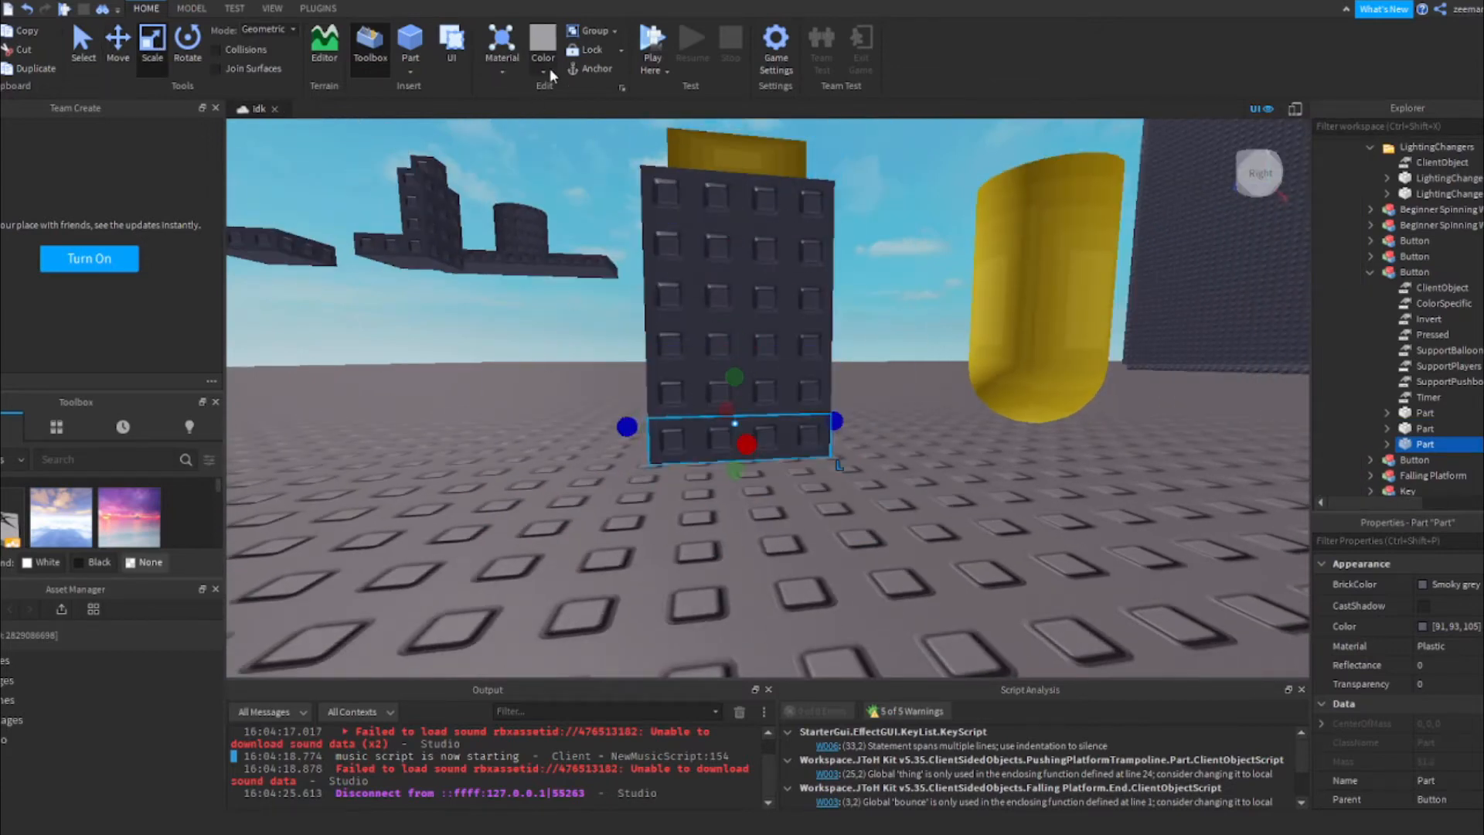
# Colour the thin slab under the Button's pillar black and deselect it
pyautogui.click(556, 369)
pyautogui.click(908, 186)
pyautogui.moveTo(907, 185); pyautogui.dragTo(907, 186, button='right')
# Start a playtest and jump the character onto the Button with the extended base to test it
pyautogui.press('F5')
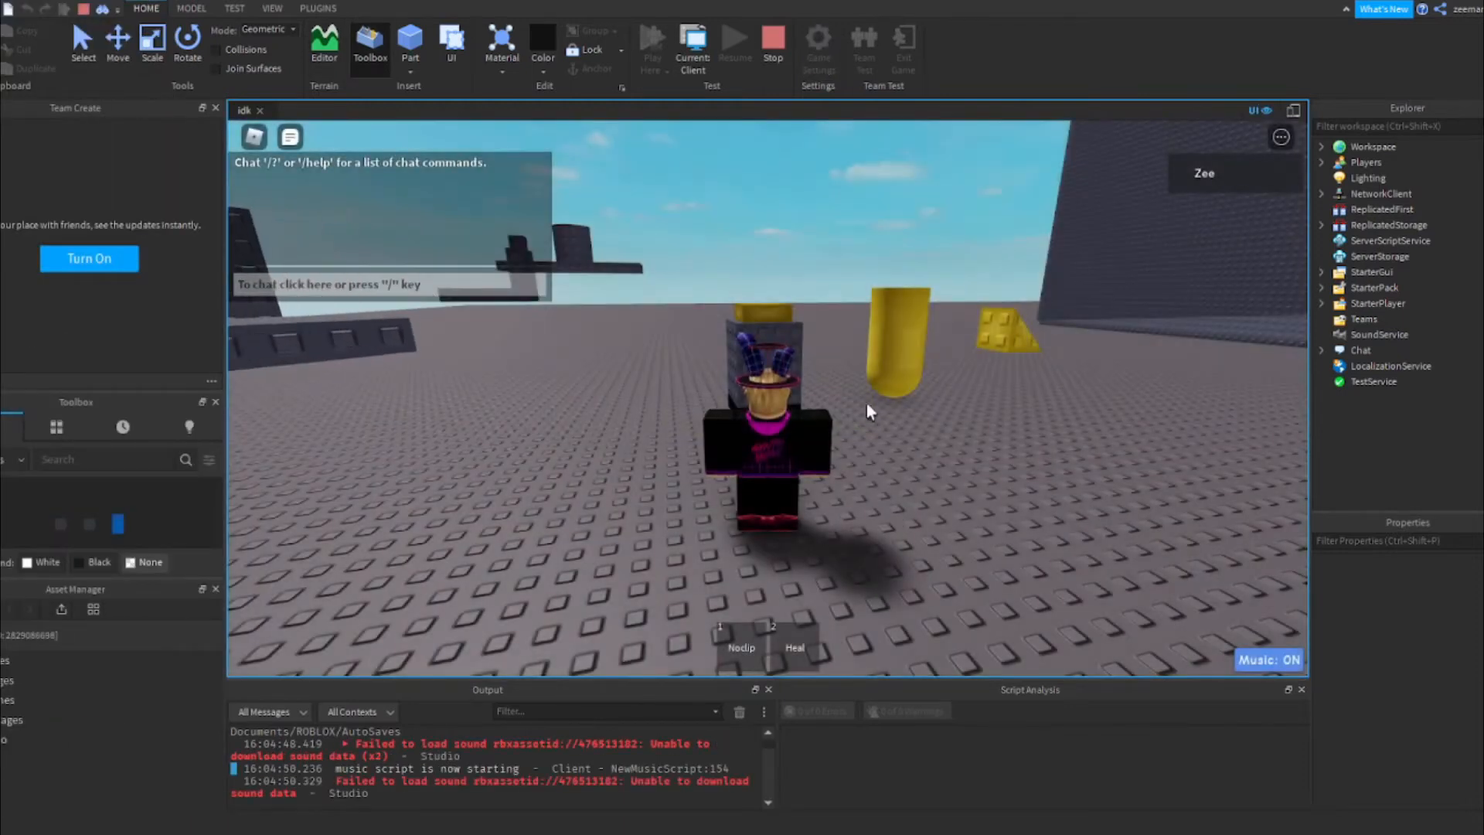
pyautogui.press('w')
pyautogui.moveTo(862, 364); pyautogui.dragTo(862, 364, button='right')
pyautogui.press('space')
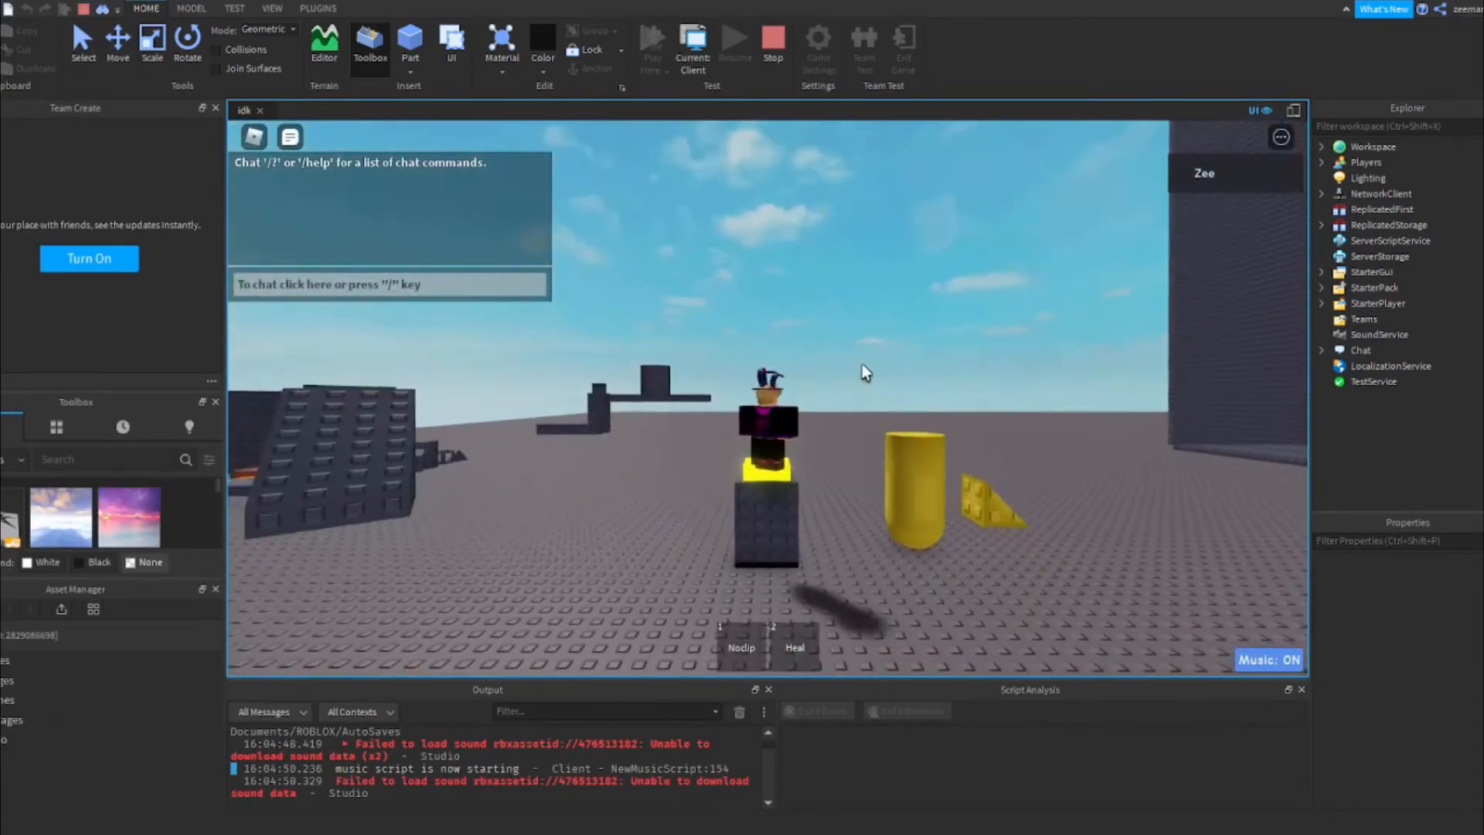
pyautogui.moveTo(740, 499); pyautogui.dragTo(739, 498, button='right')
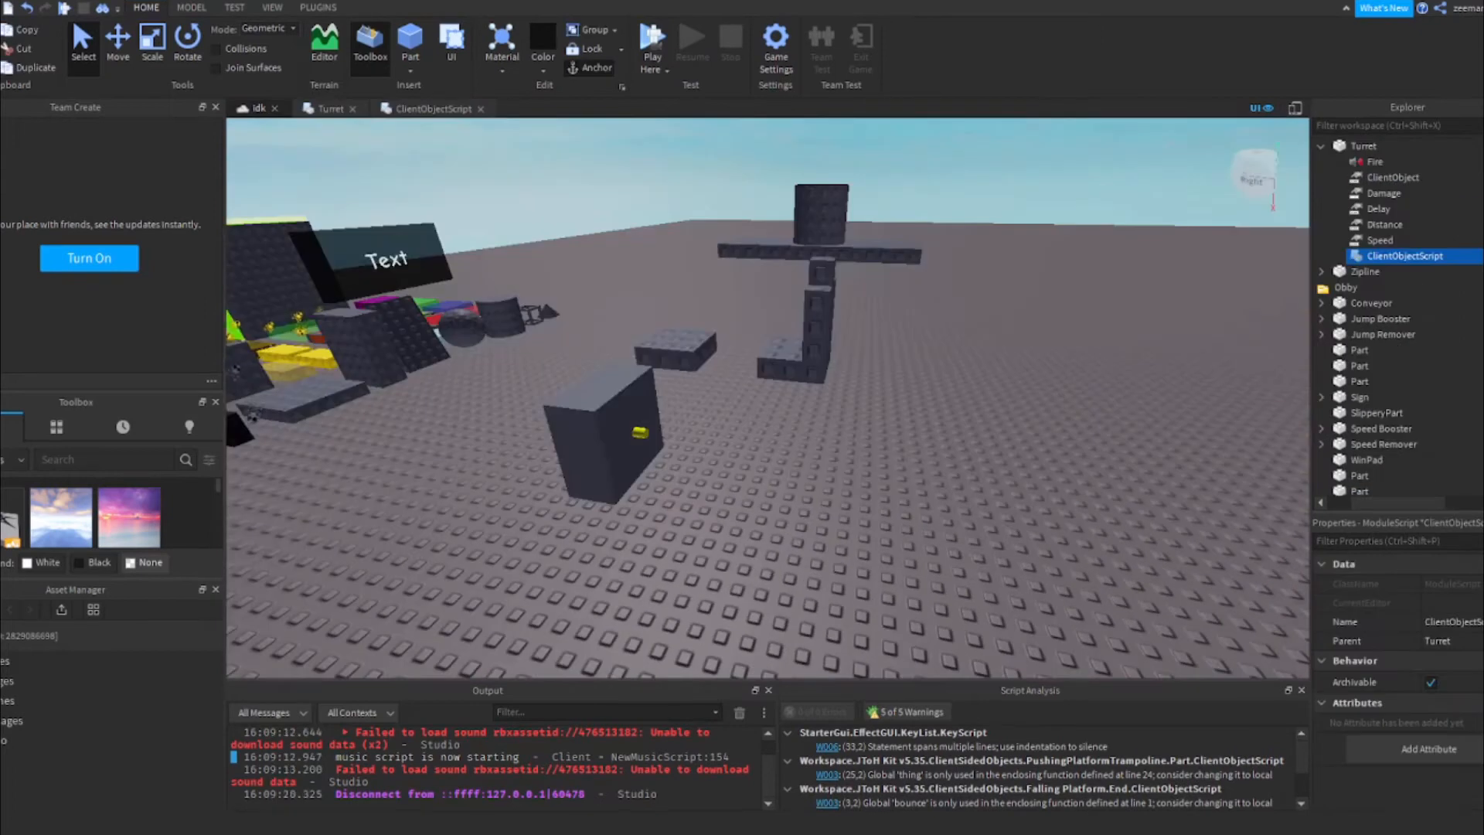
# Select the Turret block with the small yellow cylinder and examine it up close
pyautogui.moveTo(999, 400); pyautogui.dragTo(999, 401, button='right')
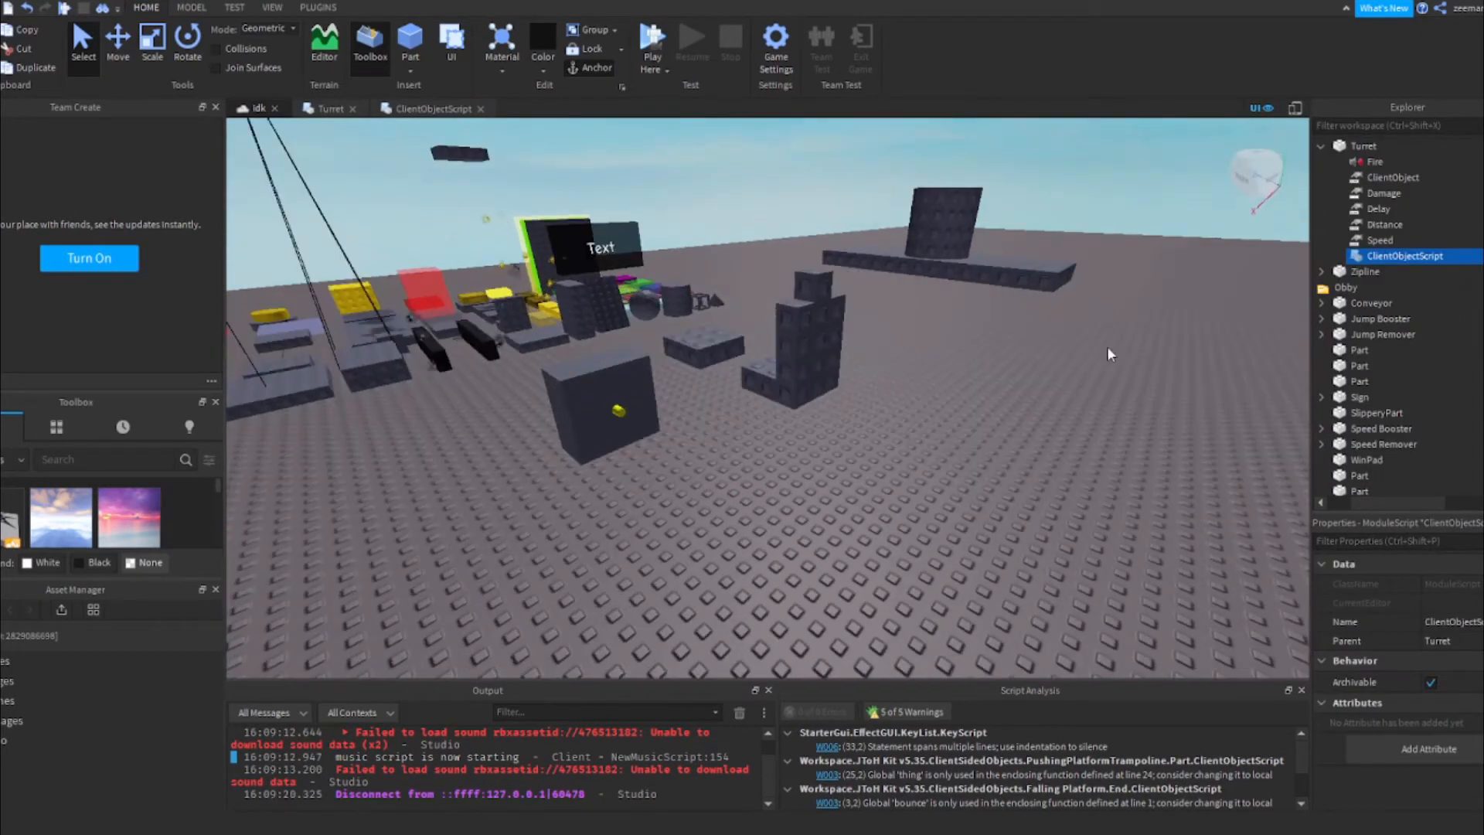
pyautogui.click(609, 423)
pyautogui.moveTo(609, 423); pyautogui.dragTo(600, 407, button='right')
pyautogui.scroll(2, 825, 348)
pyautogui.moveTo(825, 347); pyautogui.dragTo(762, 338, button='right')
pyautogui.scroll(-3, 781, 340)
pyautogui.scroll(1, 757, 342)
pyautogui.moveTo(848, 400); pyautogui.dragTo(847, 400, button='right')
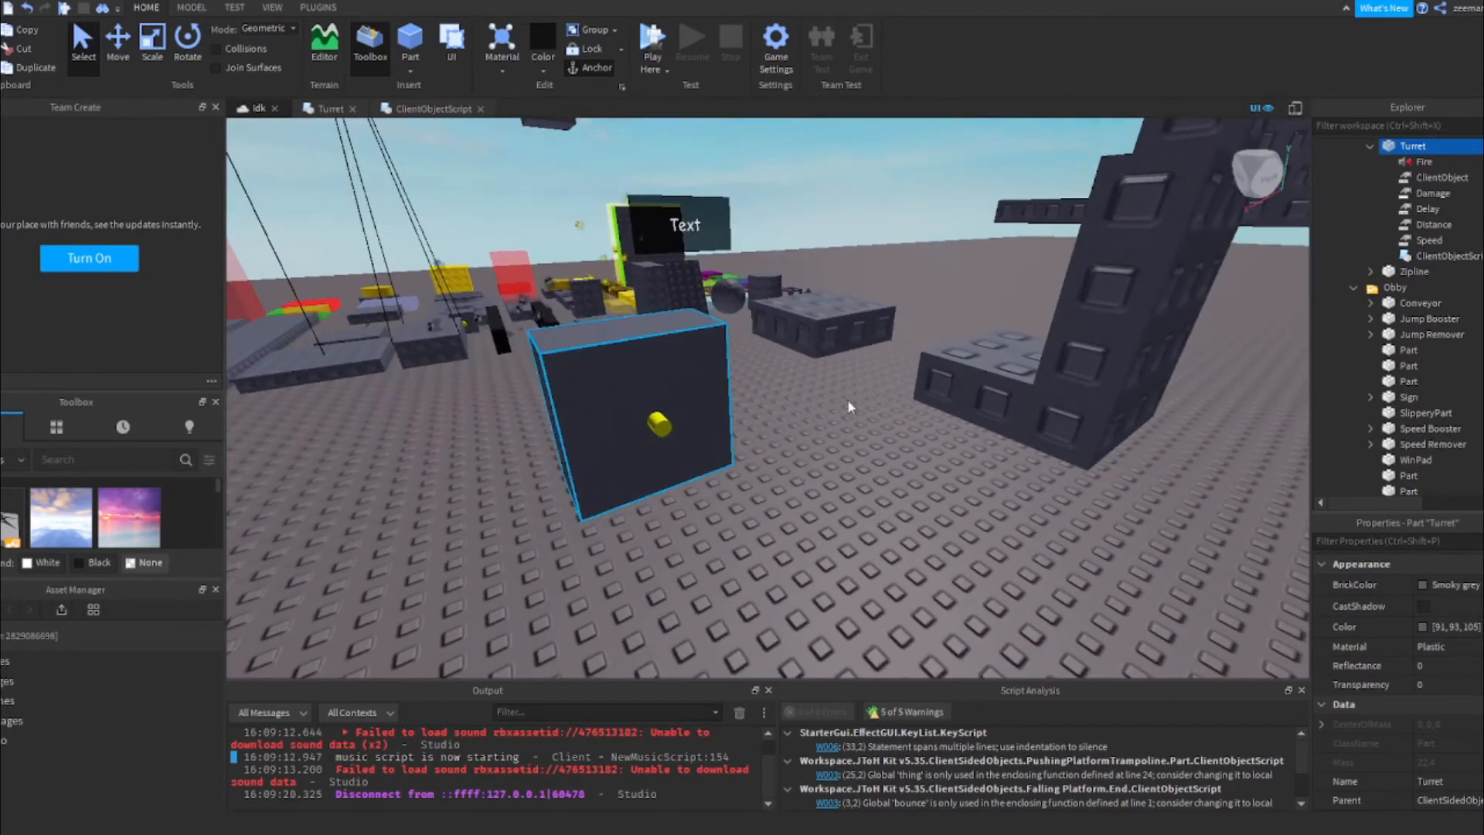
# Open the Turret module script in the ScriptRepo folder of LocalPartScript, read through its code, and close it
pyautogui.scroll(8, 1432, 354)
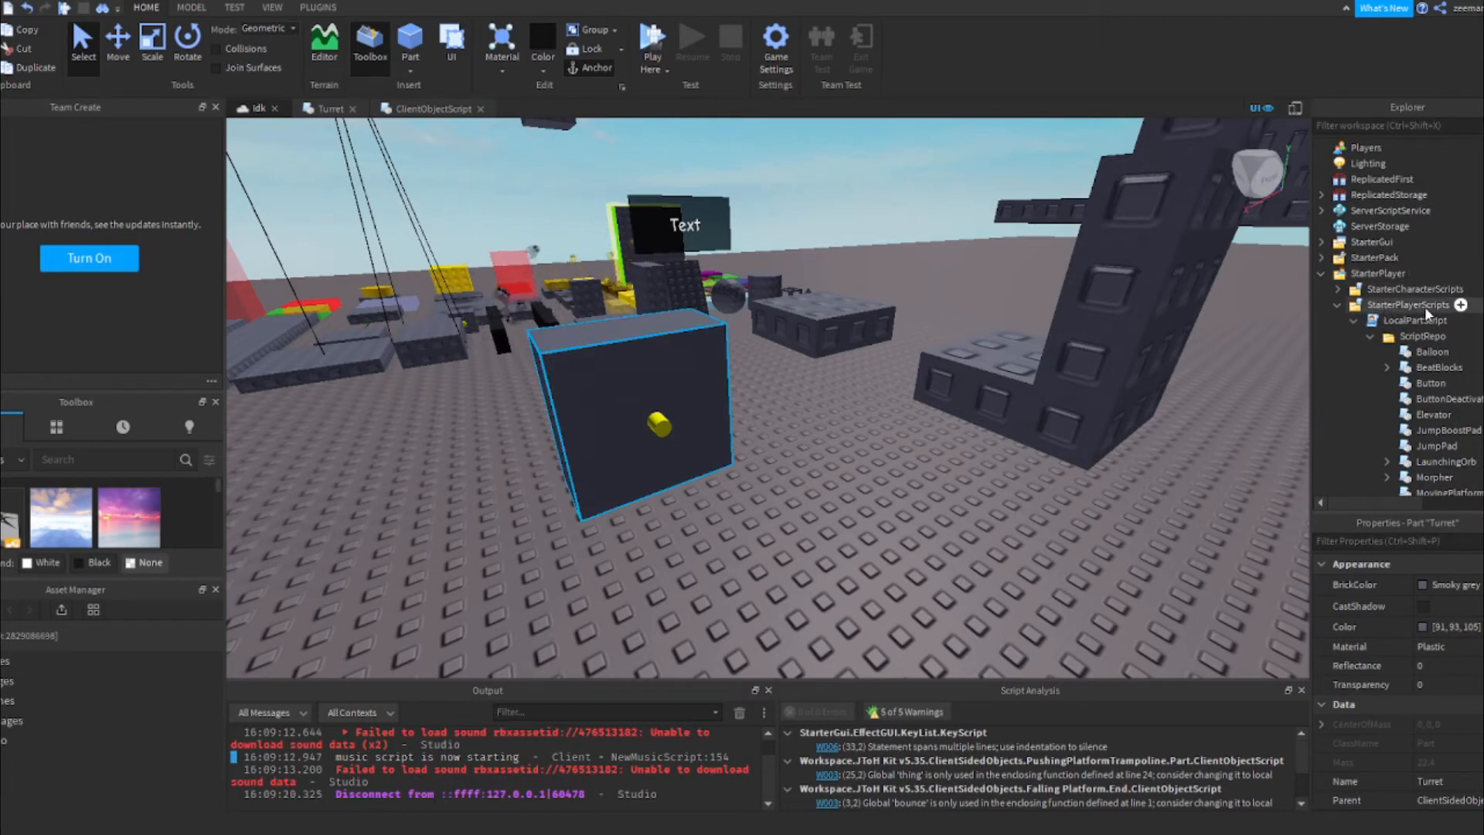
pyautogui.scroll(-1, 1425, 306)
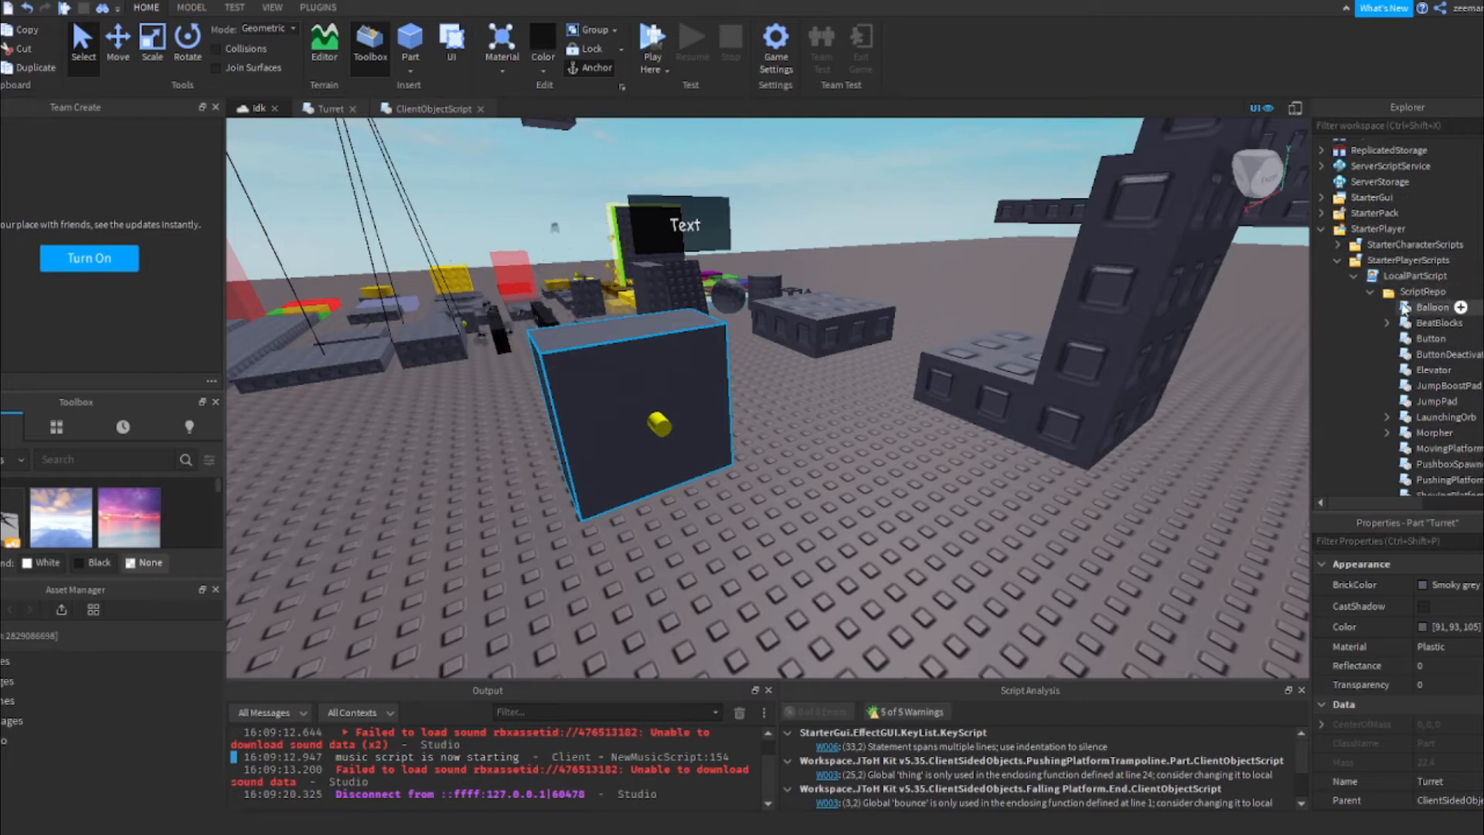
pyautogui.scroll(-1, 1416, 246)
pyautogui.scroll(-2, 1431, 255)
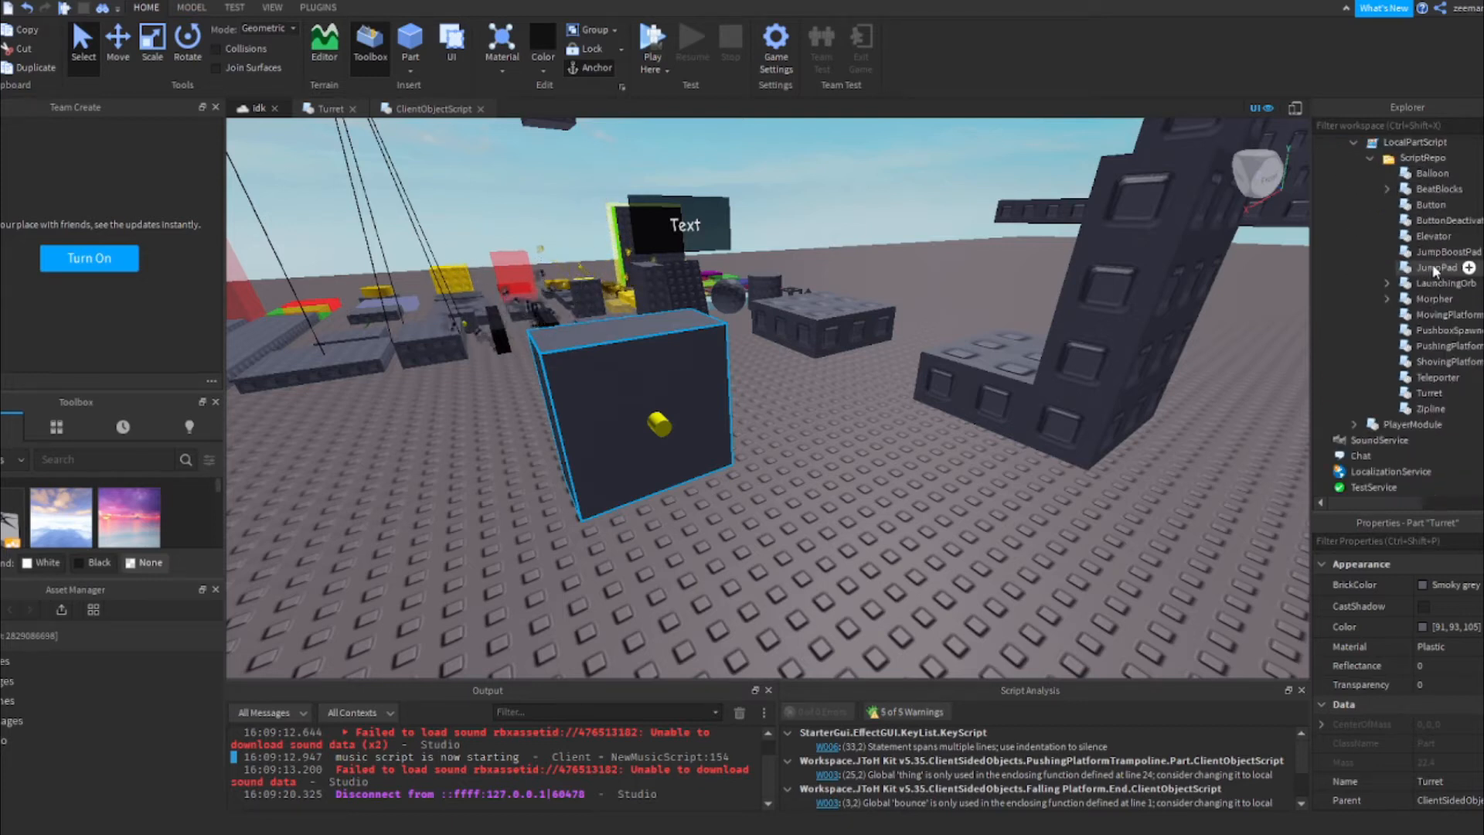
pyautogui.click(1428, 395)
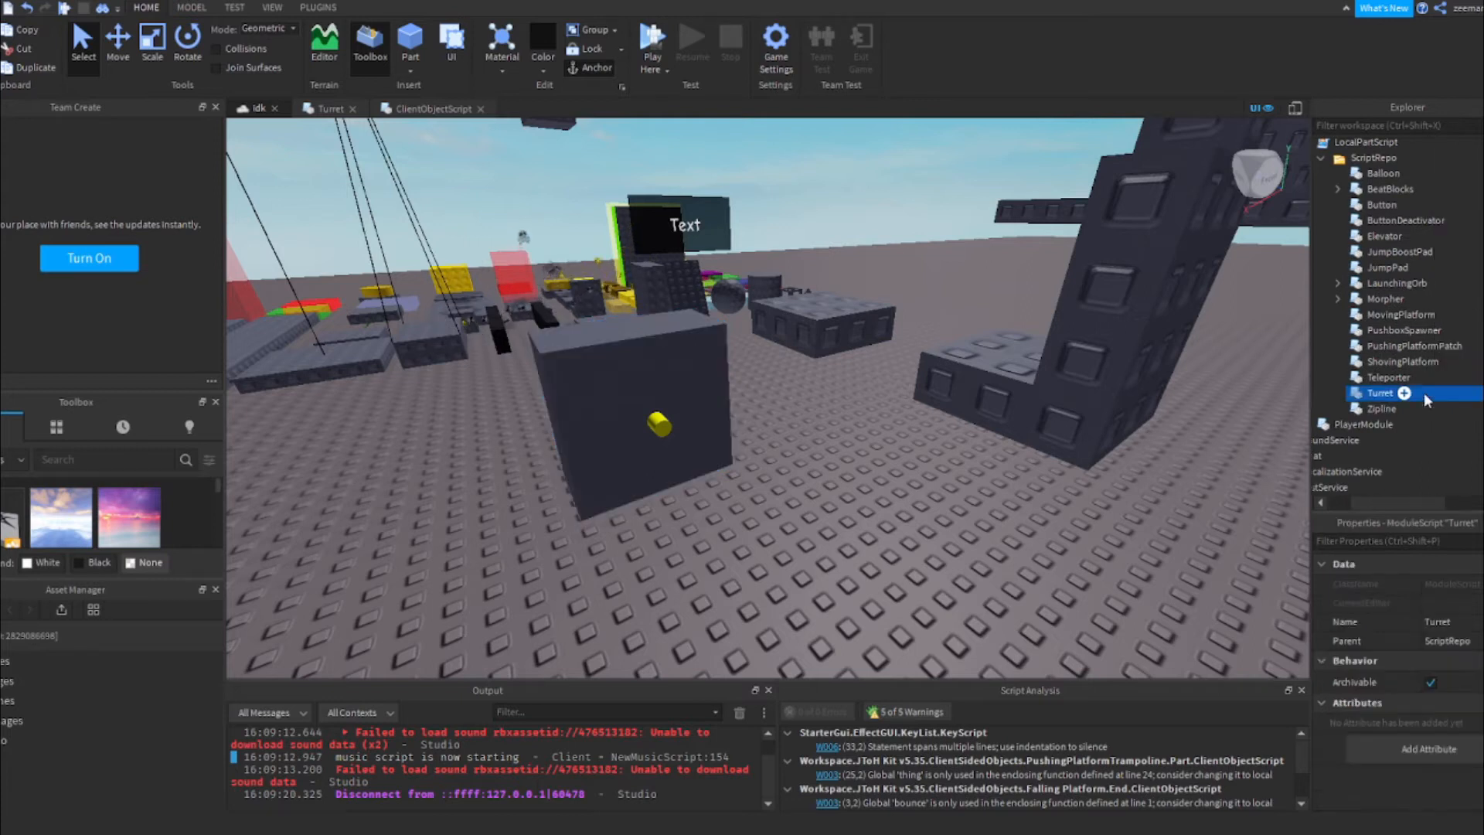
pyautogui.doubleClick(1379, 391)
pyautogui.click(1360, 392)
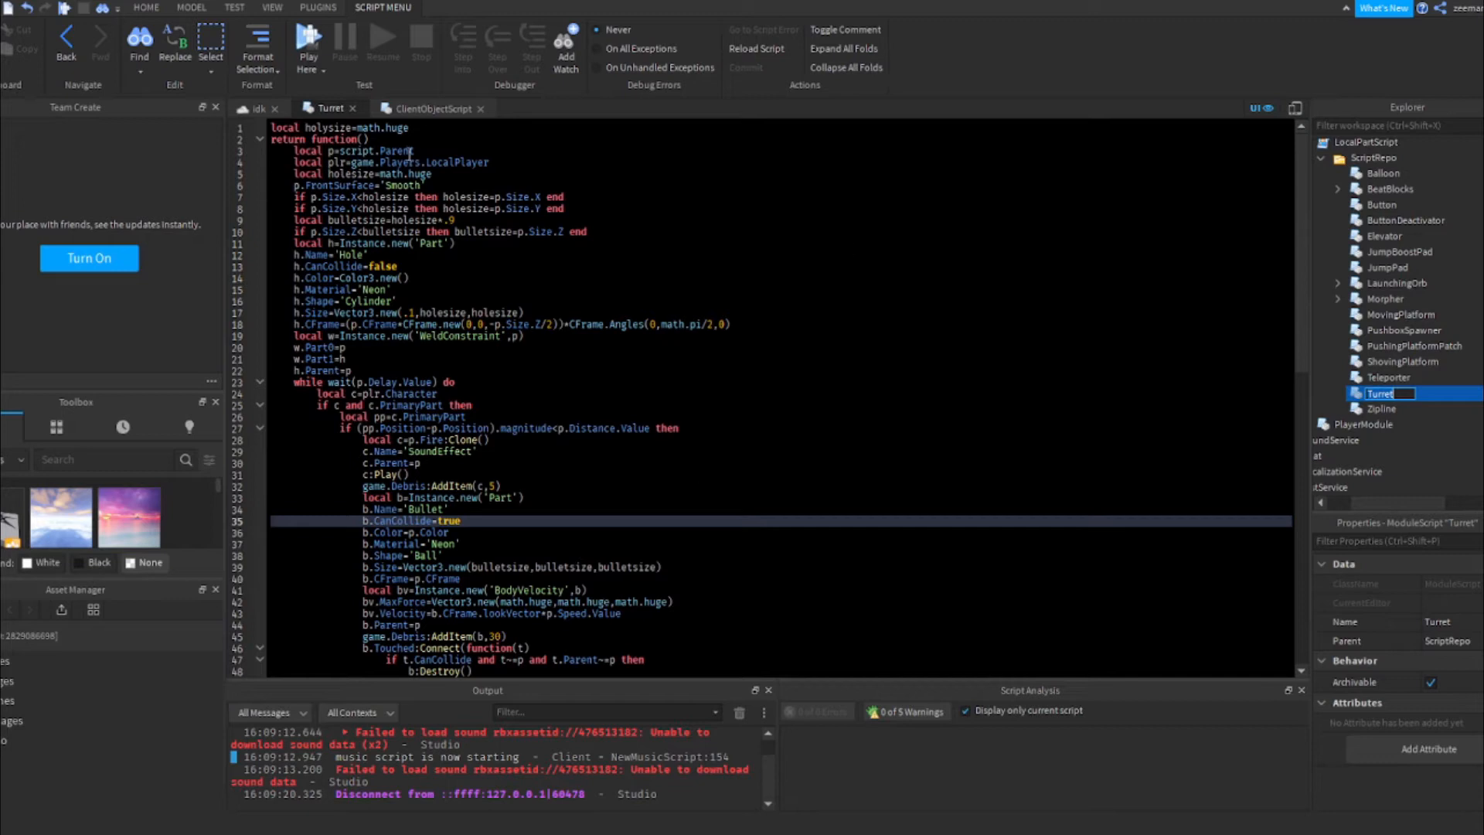
pyautogui.scroll(-4, 405, 281)
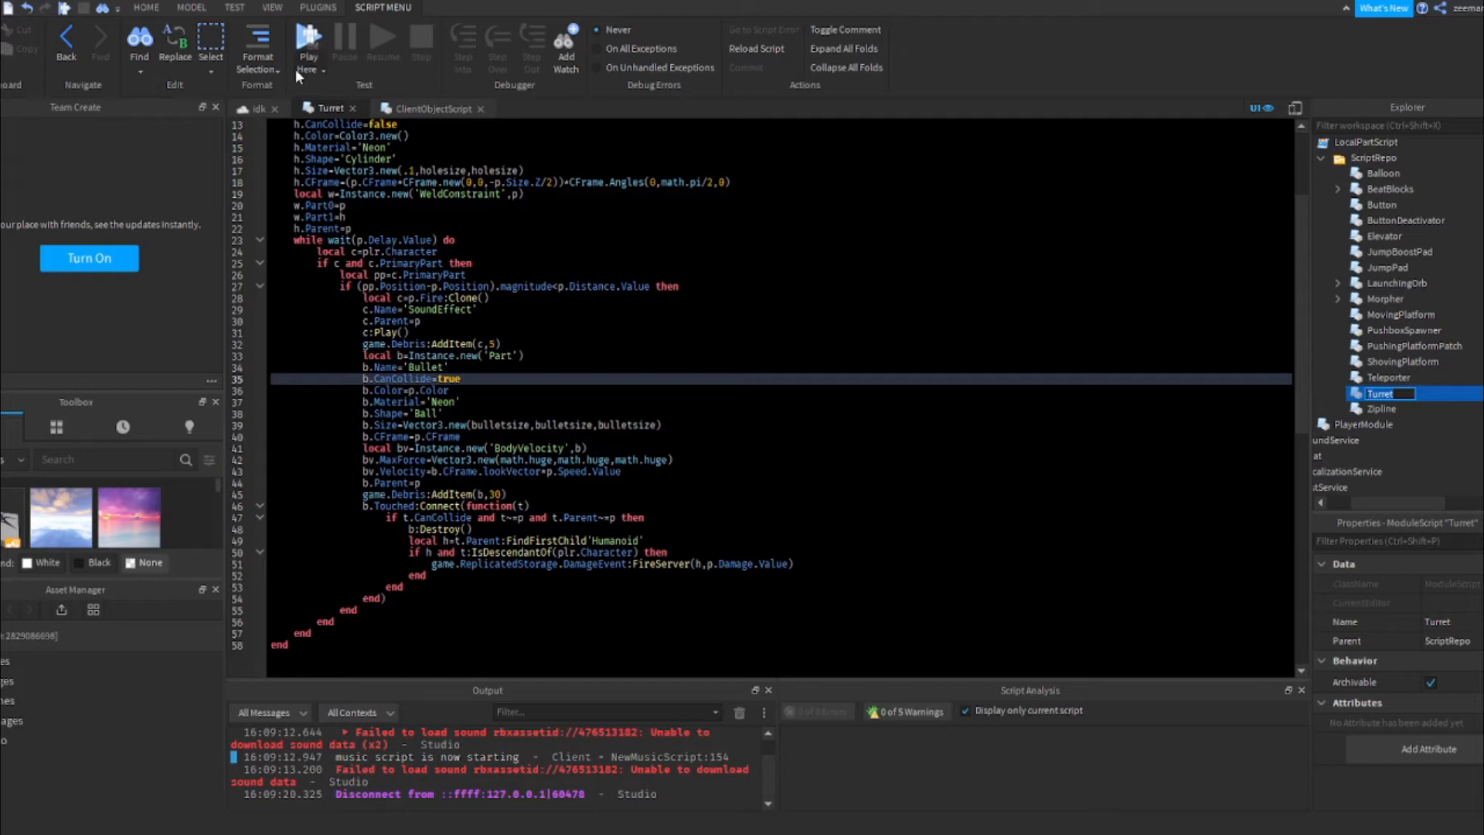
pyautogui.click(353, 109)
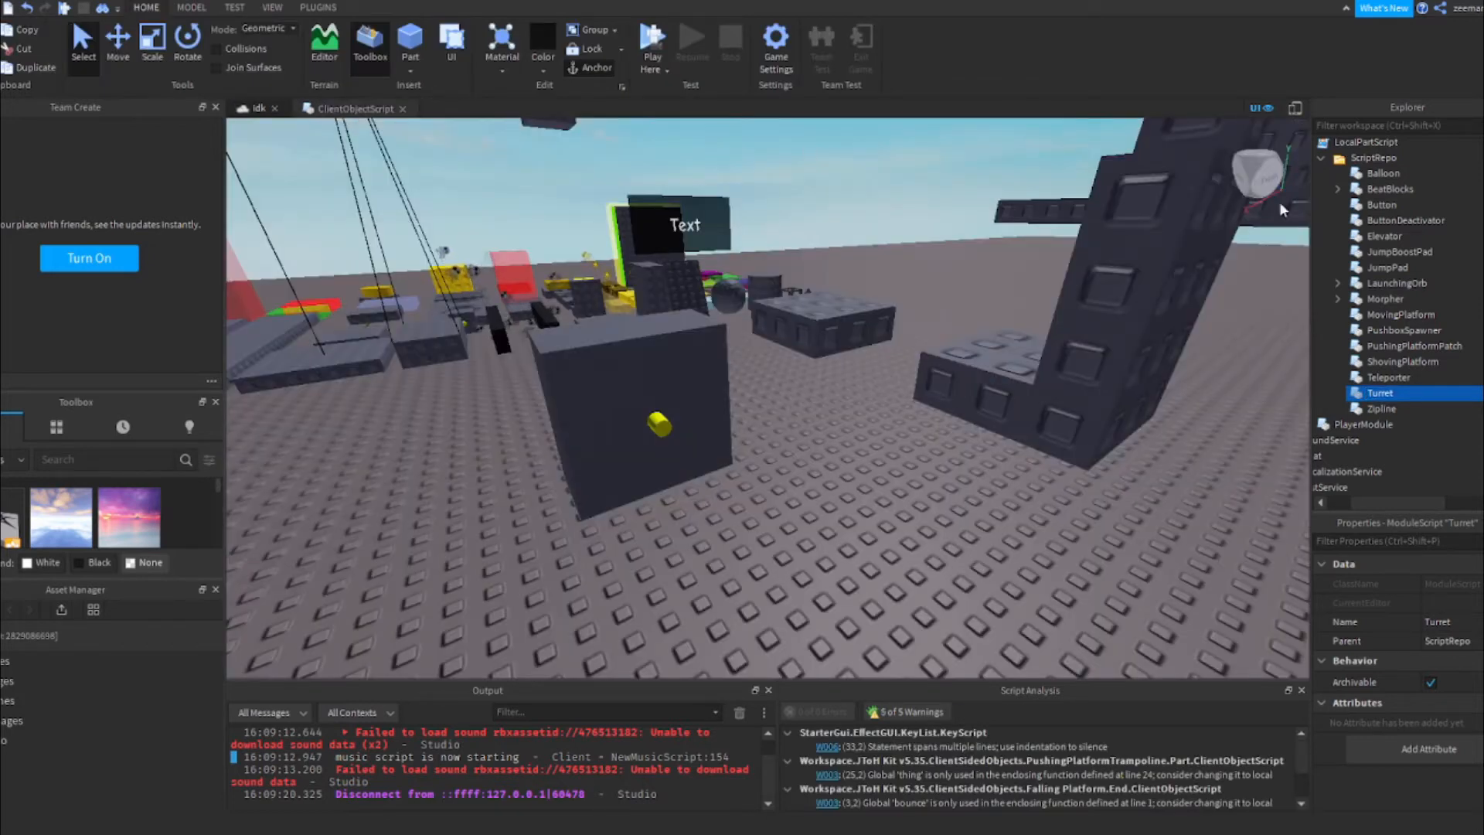
# Open the ClientObjectScript inside the customised Turret, examine its bullet code, and return to the 3D view
pyautogui.scroll(4, 1341, 224)
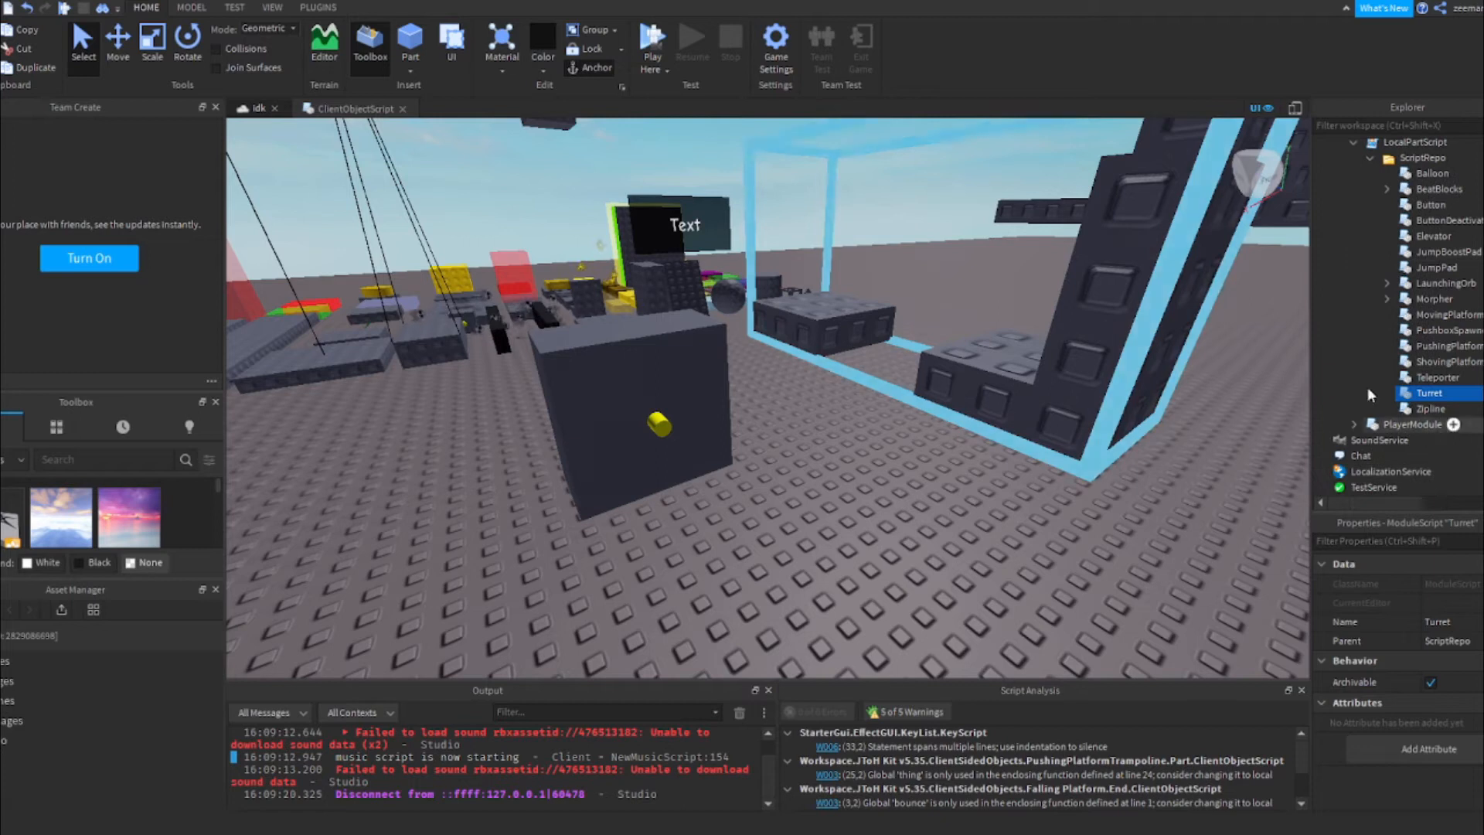
pyautogui.scroll(-10, 1383, 293)
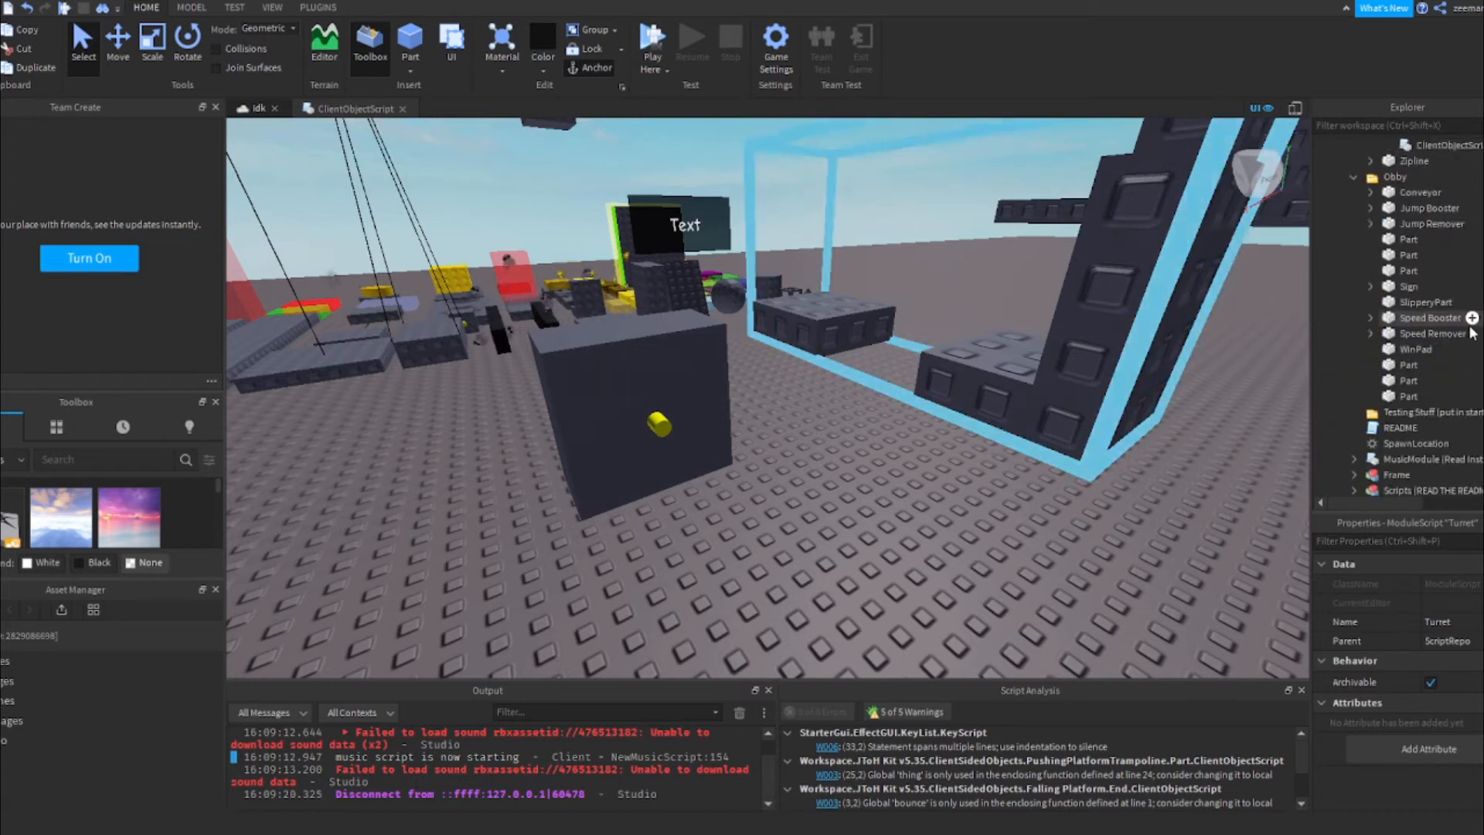
pyautogui.click(1418, 303)
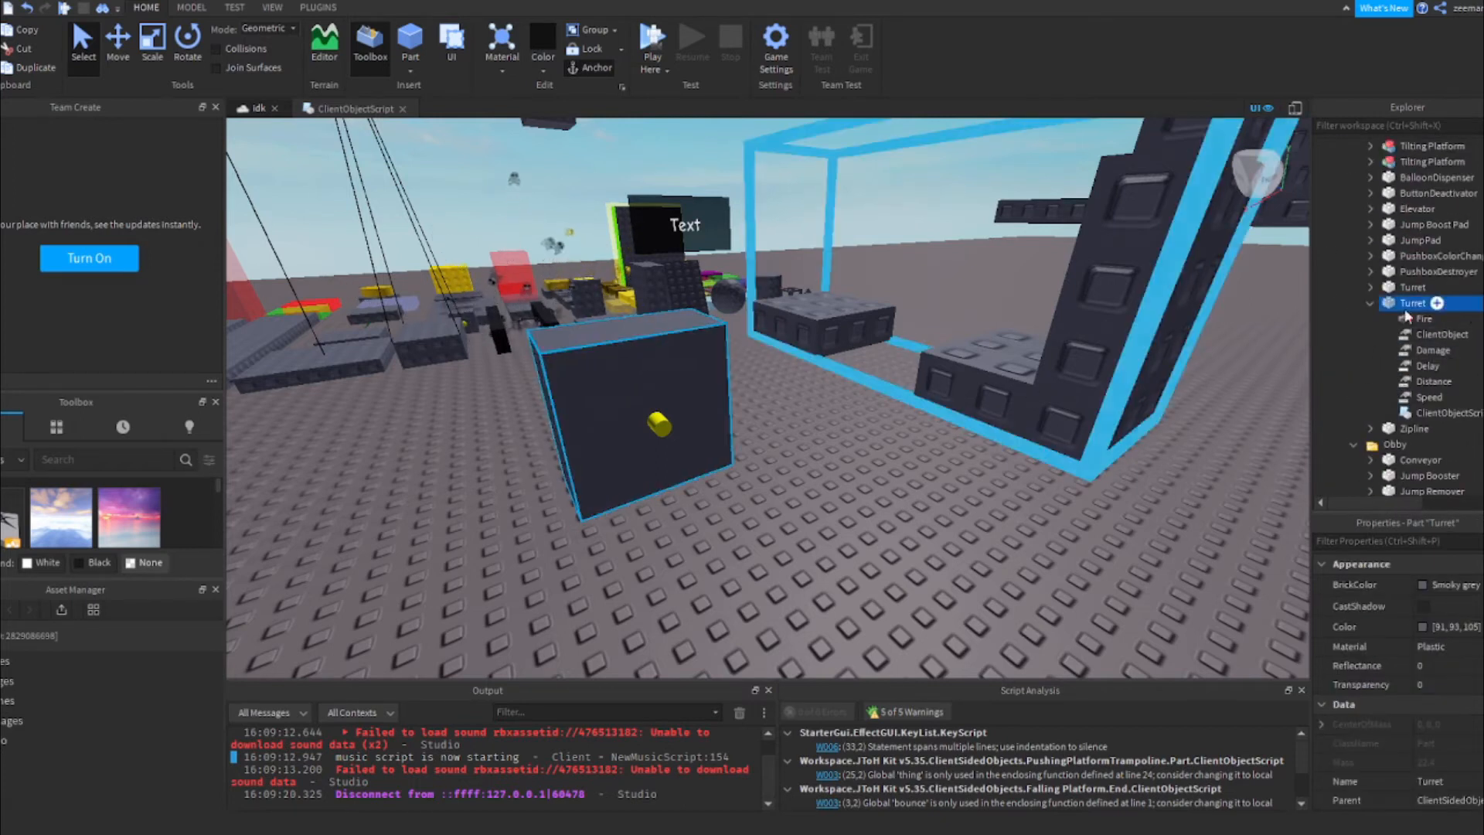
pyautogui.doubleClick(1430, 413)
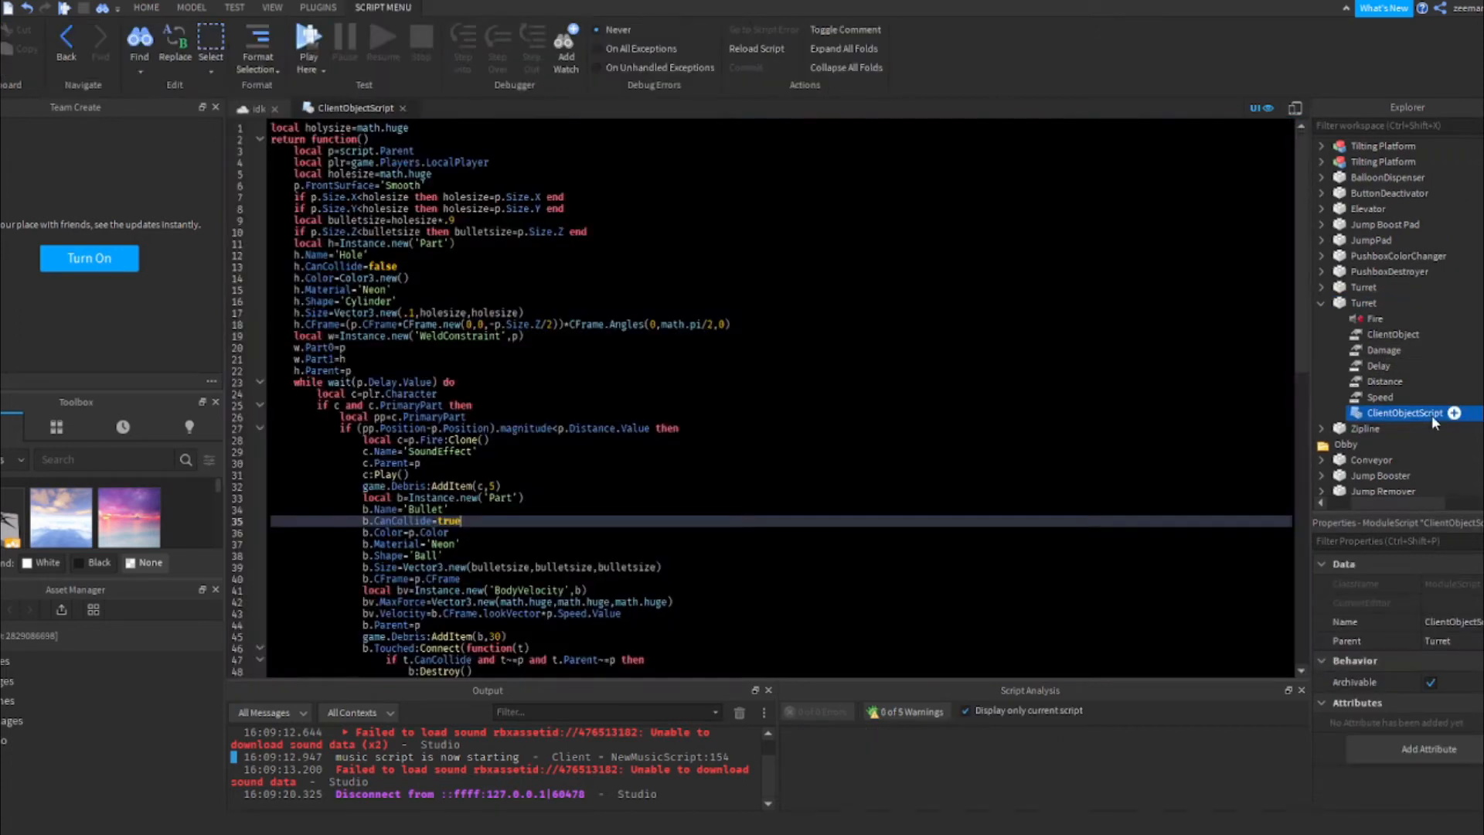
pyautogui.scroll(-2, 417, 456)
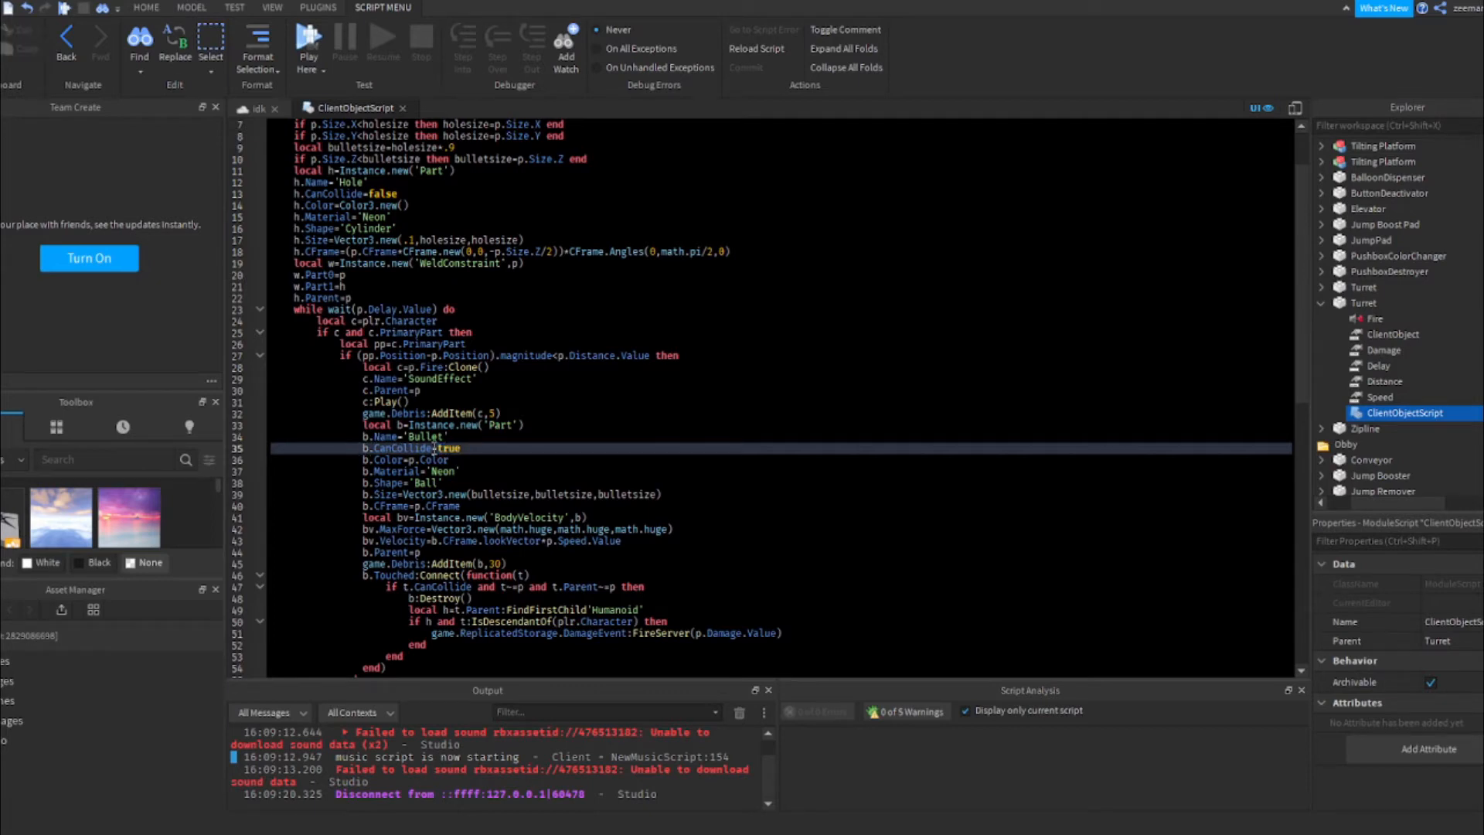
pyautogui.click(257, 109)
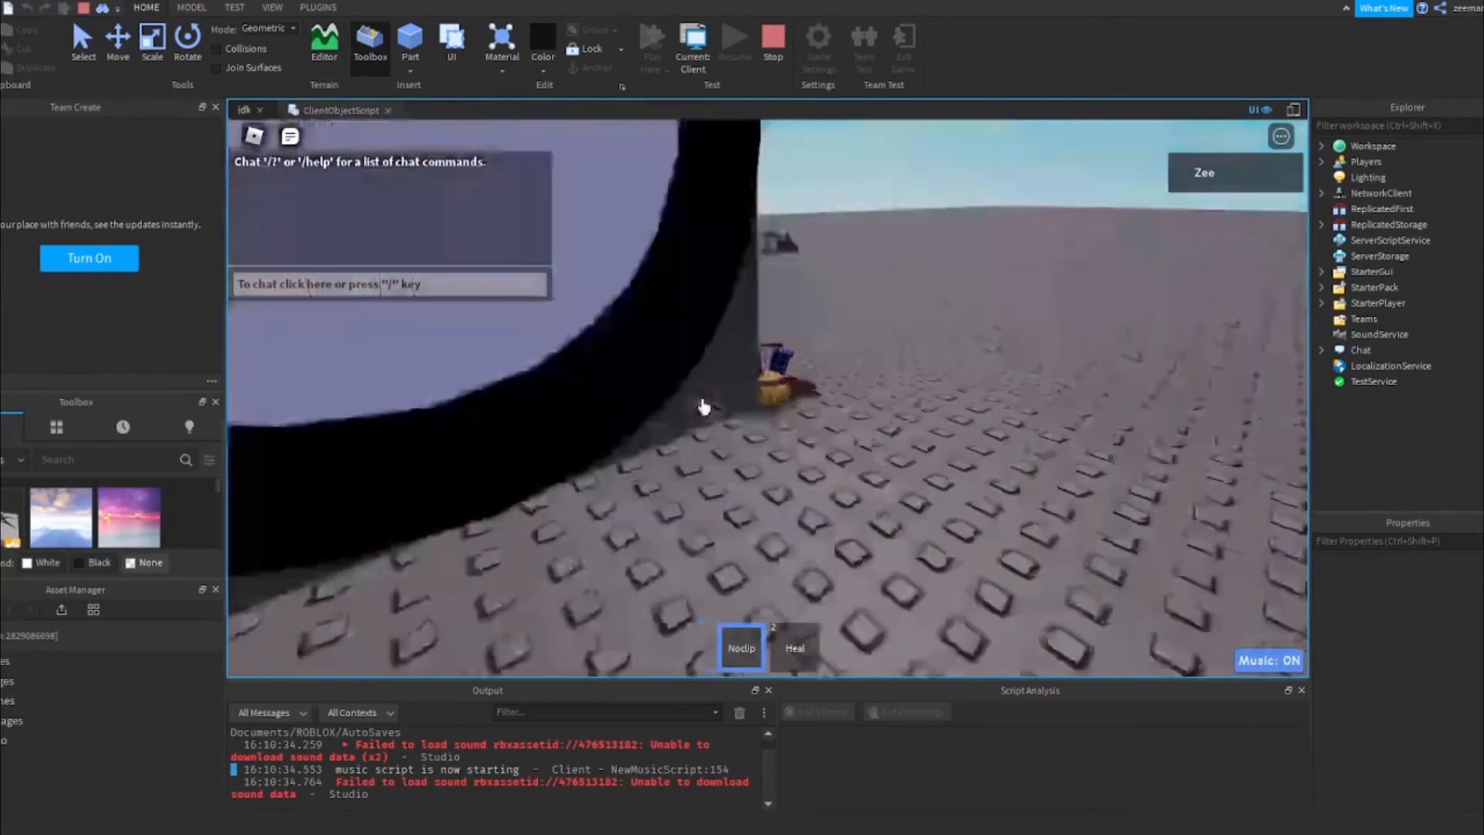
# Switch off Noclip and run the character among the customised Turrets, jumping to test their bullets
pyautogui.press('1')
pyautogui.press('s')
pyautogui.press('shift')
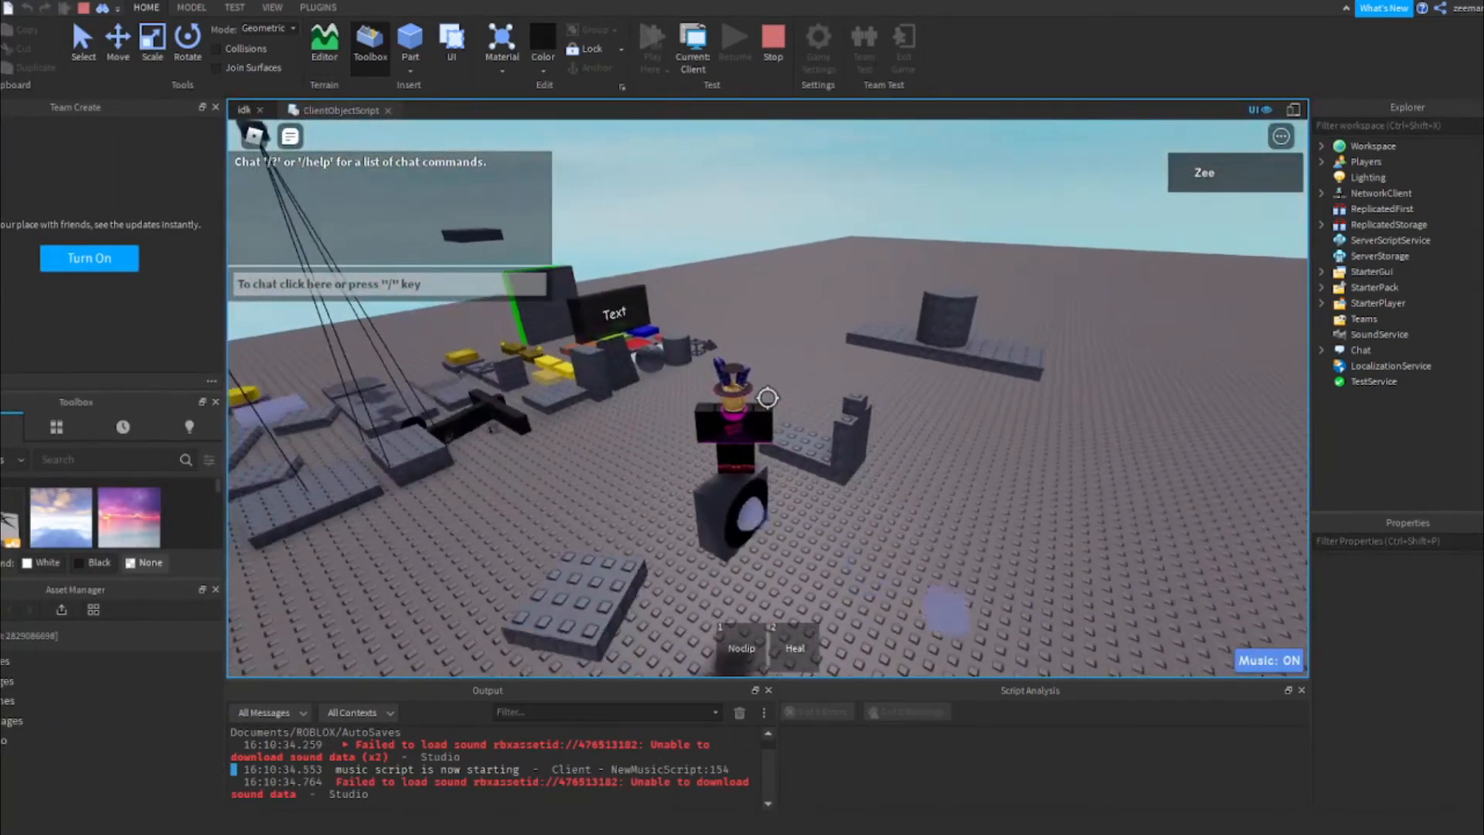
pyautogui.press('d')
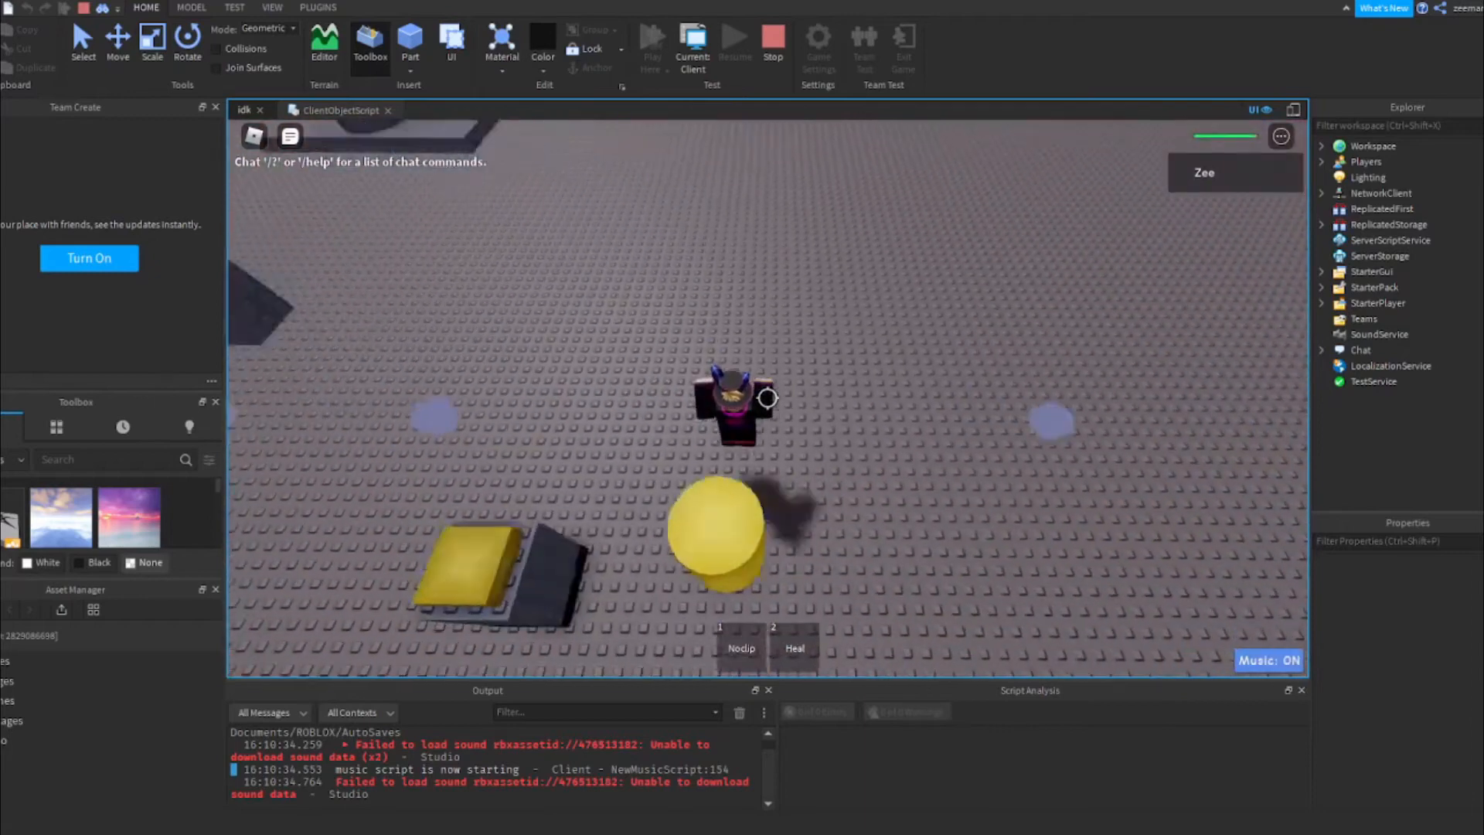
pyautogui.press('space')
pyautogui.press('space')
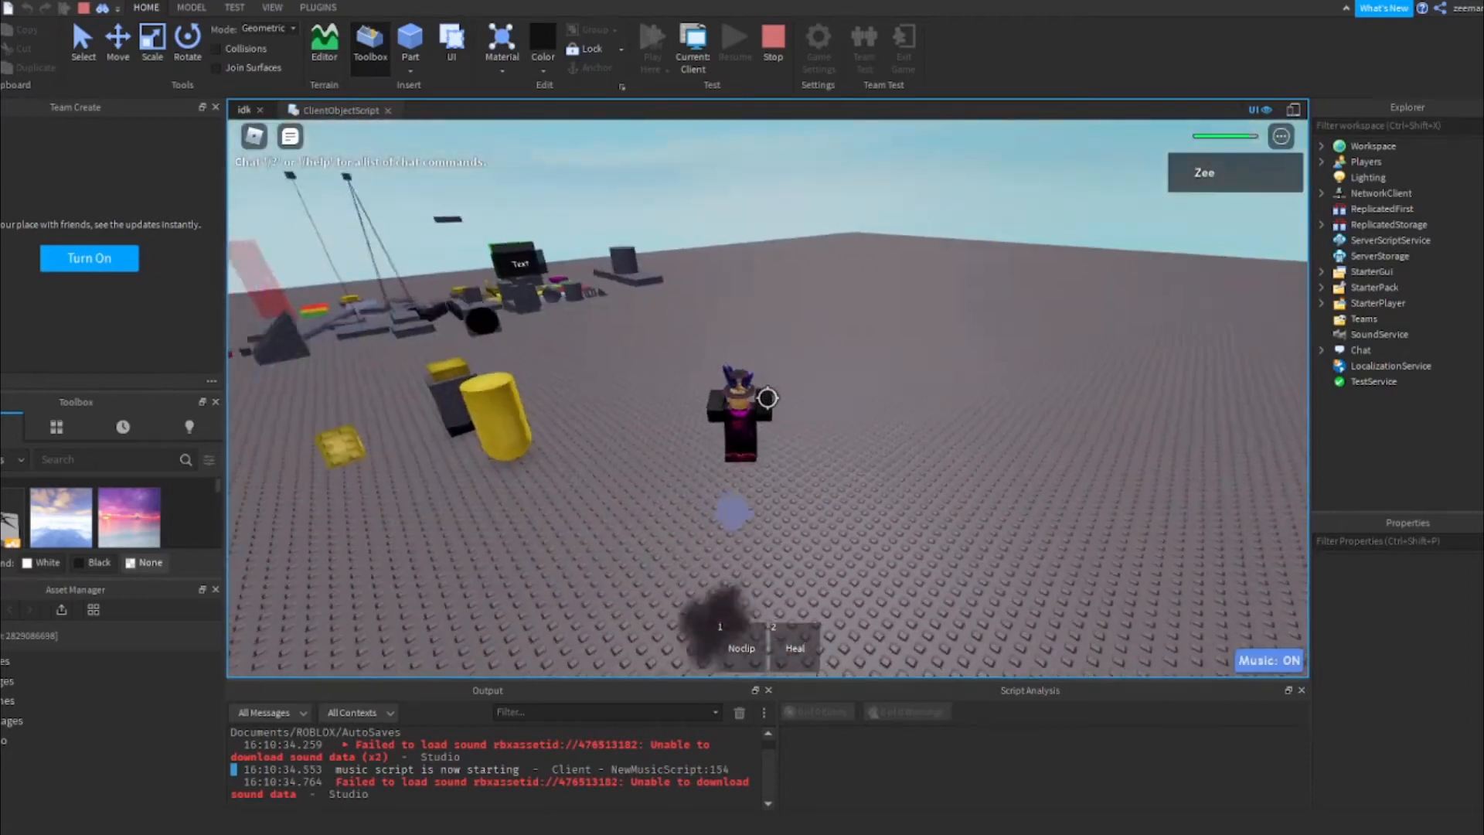
# Toggle Noclip on and off while moving through the Turret fire, and select the Heal tool
pyautogui.press('1')
pyautogui.press('w')
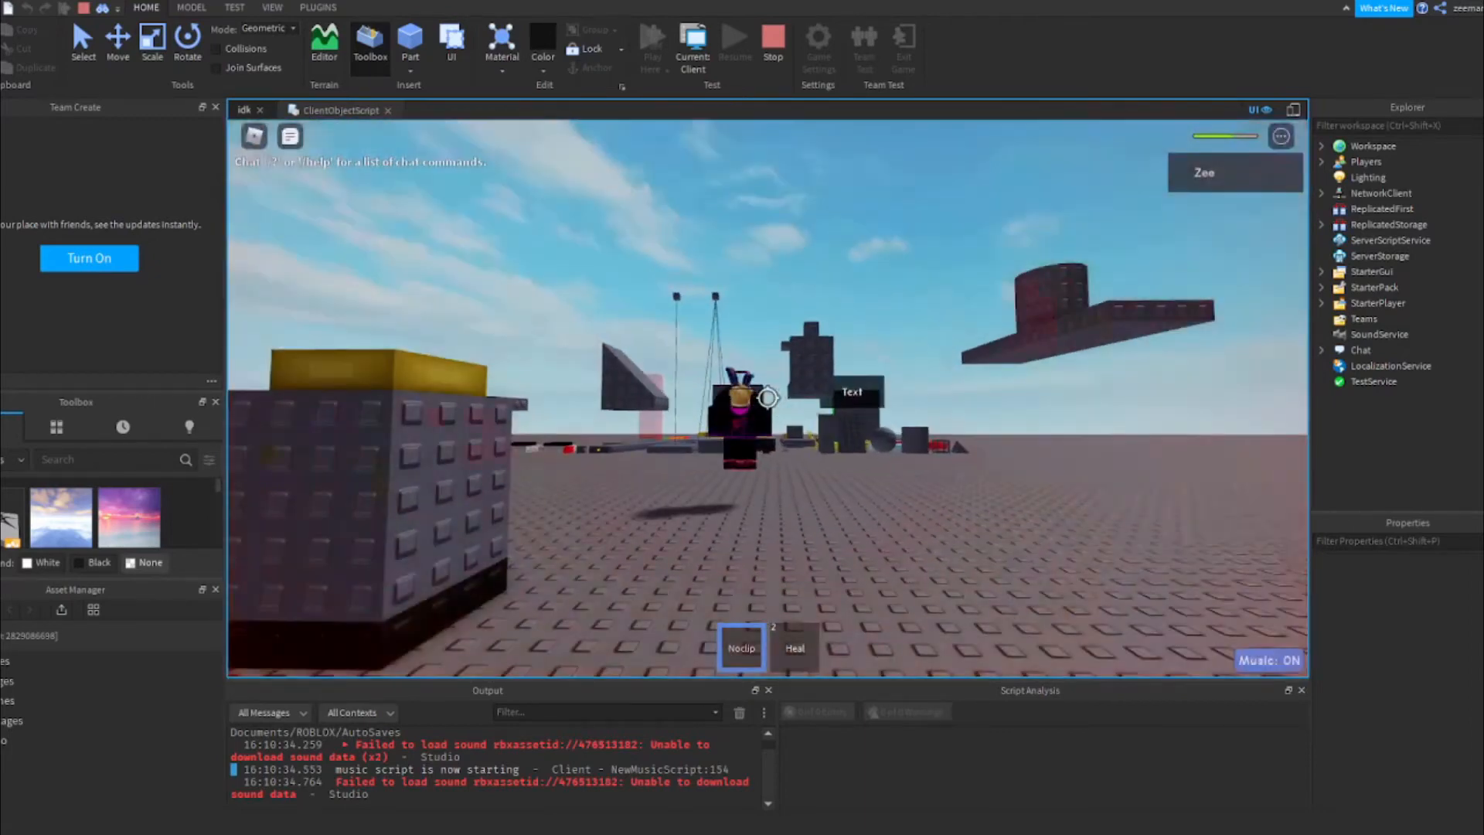
pyautogui.press('1')
pyautogui.press('w')
pyautogui.press('space')
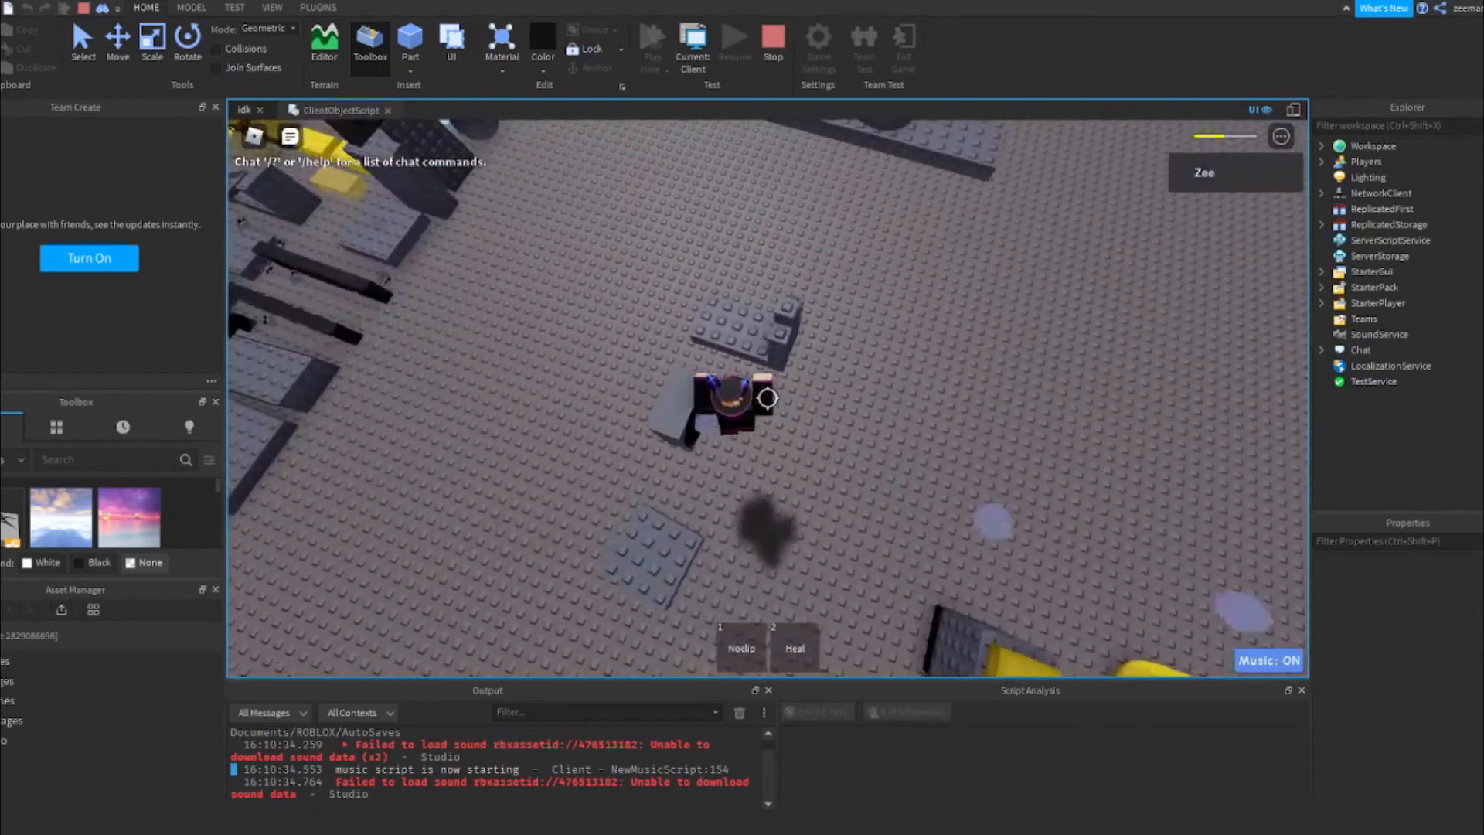
pyautogui.press('w')
pyautogui.press('space')
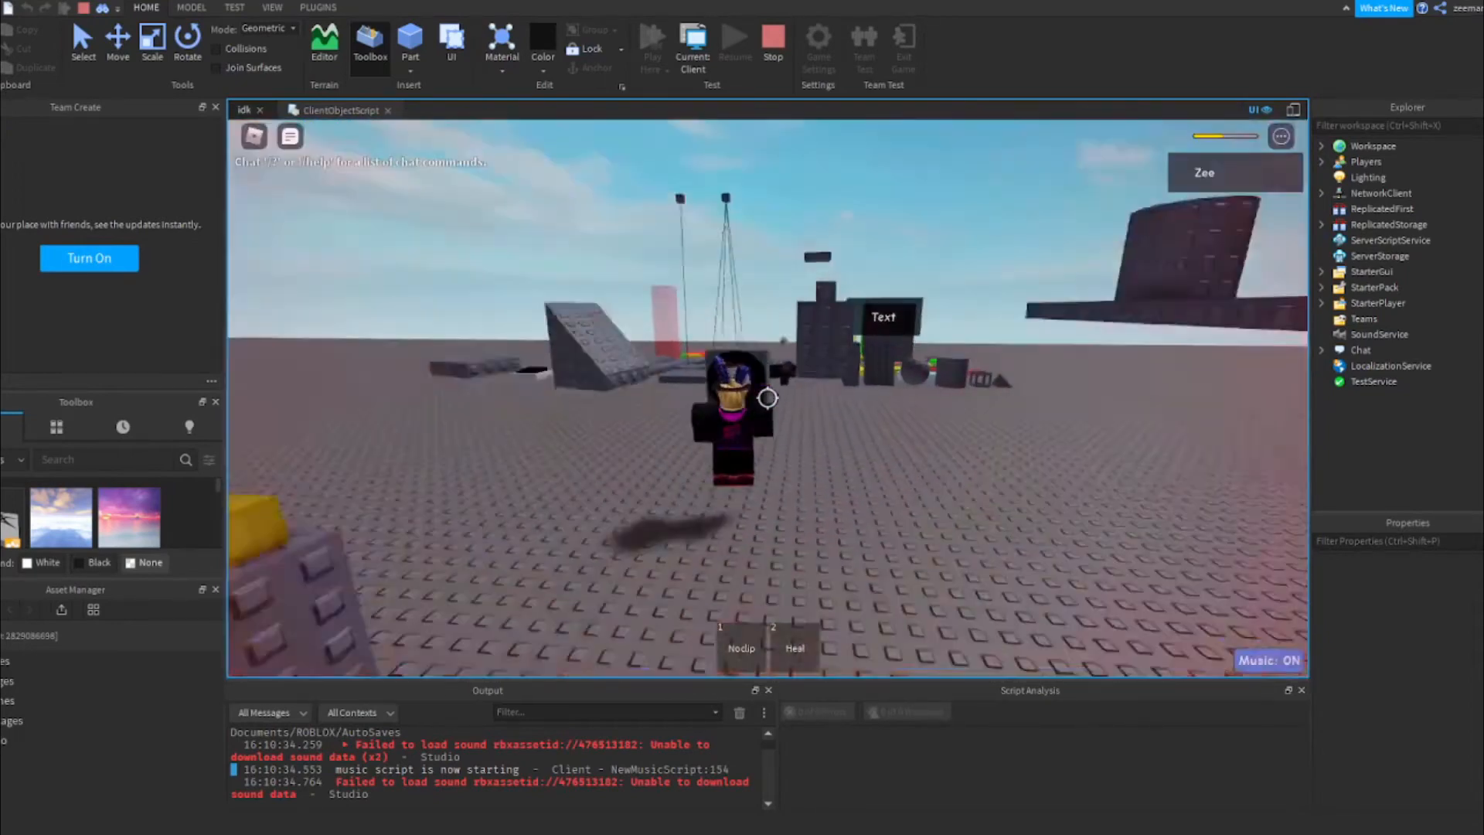
pyautogui.press('2')
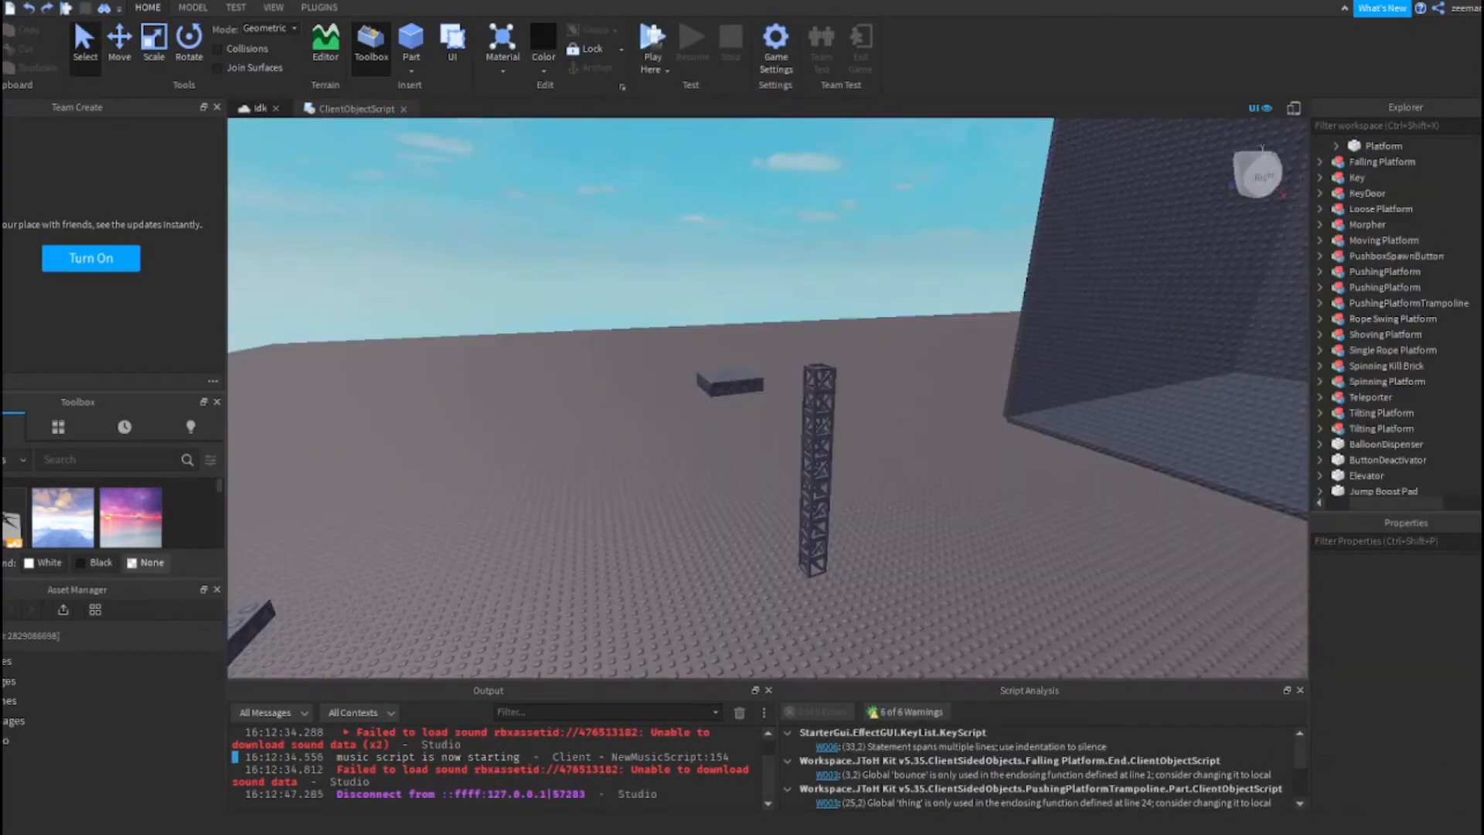
# Duplicate the Platform part inside the Falling Platform model and raise the copy above the original to a height of 32.5
pyautogui.click(750, 387)
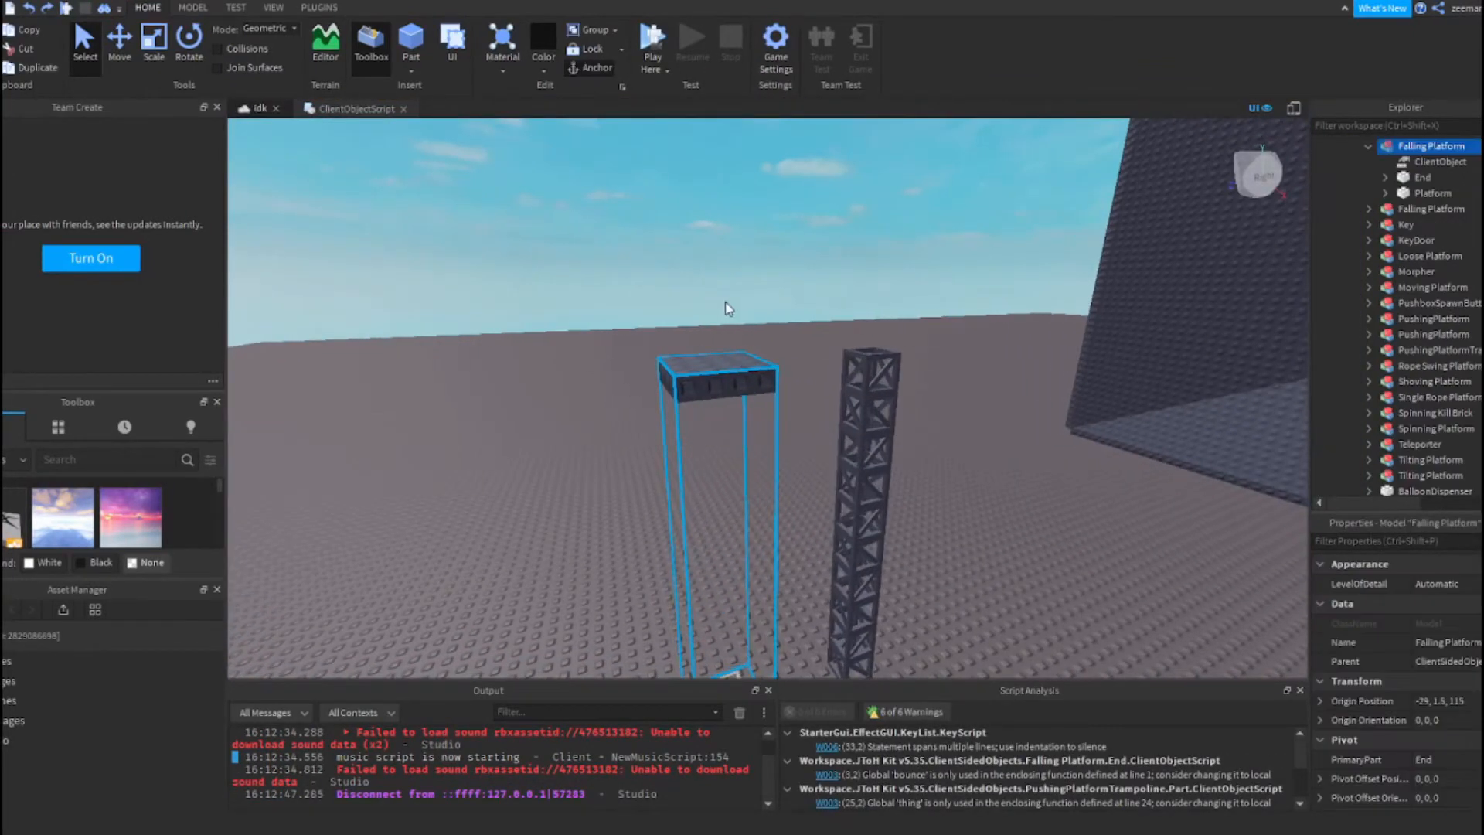
pyautogui.scroll(5, 683, 326)
pyautogui.press('s')
pyautogui.click(1426, 193)
pyautogui.moveTo(1008, 244); pyautogui.dragTo(1008, 245, button='right')
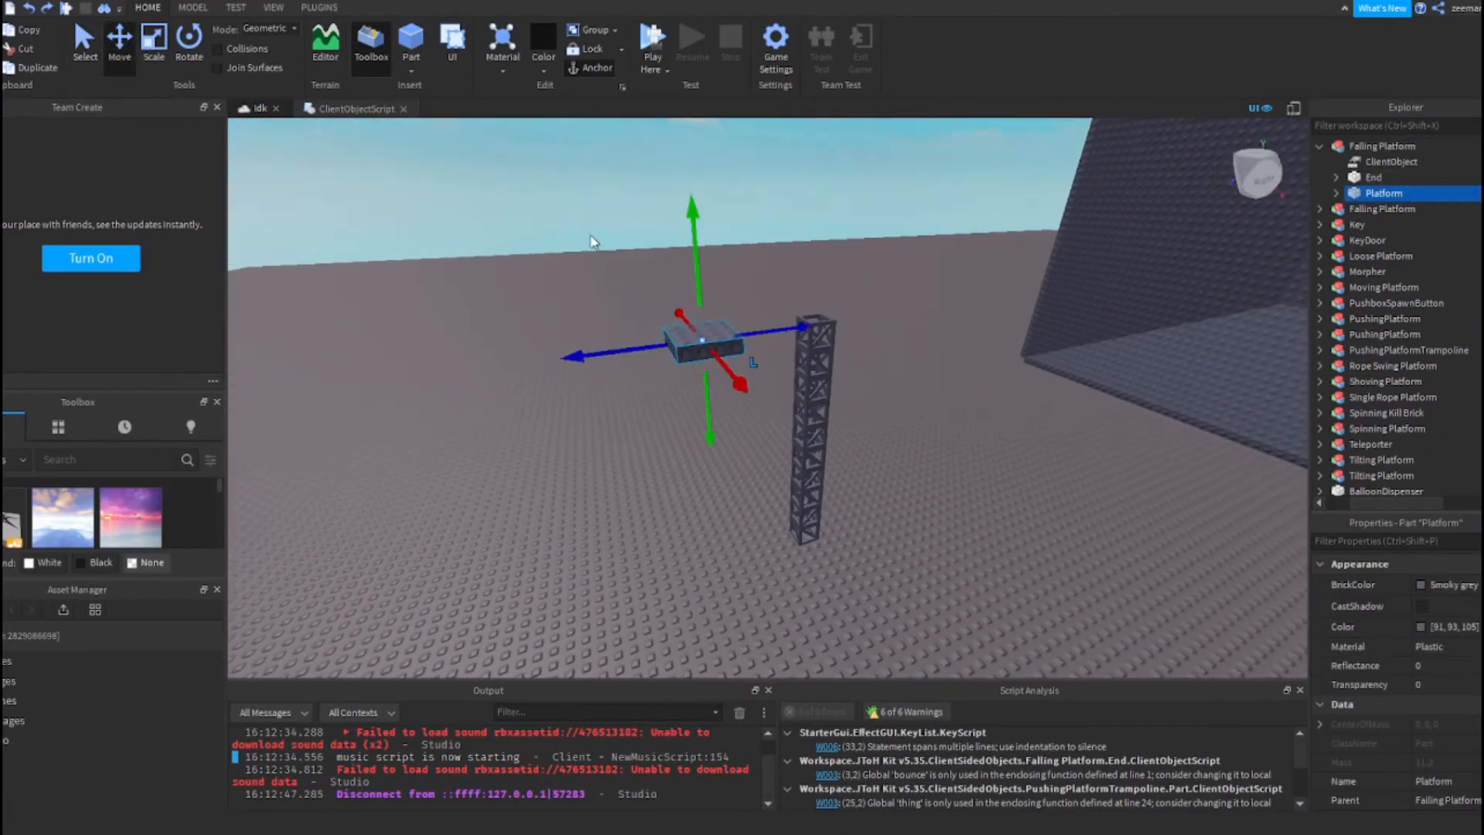
pyautogui.moveTo(594, 242); pyautogui.dragTo(588, 231, button='right')
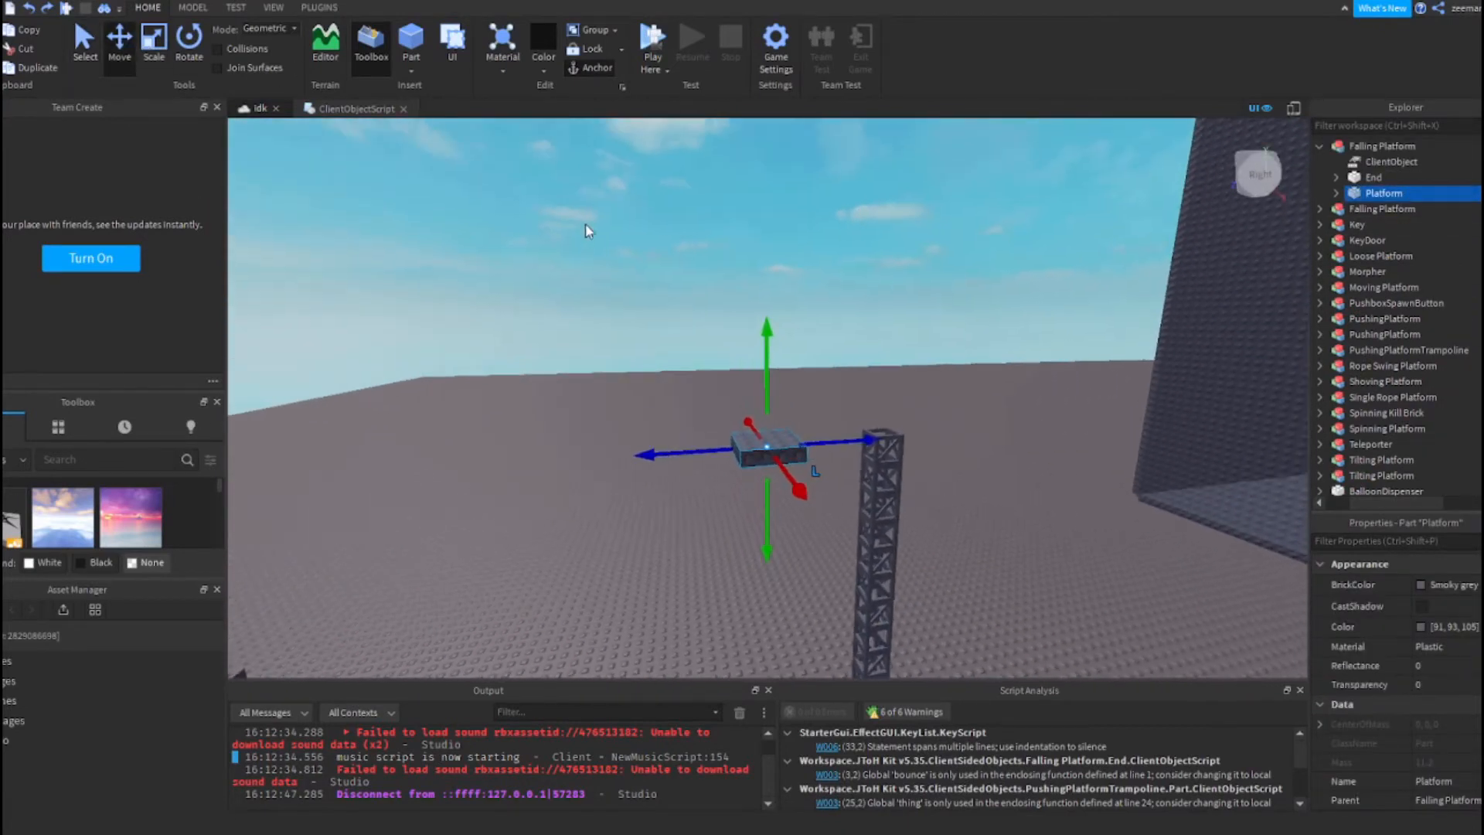
pyautogui.click(48, 10)
pyautogui.click(48, 11)
pyautogui.press('f')
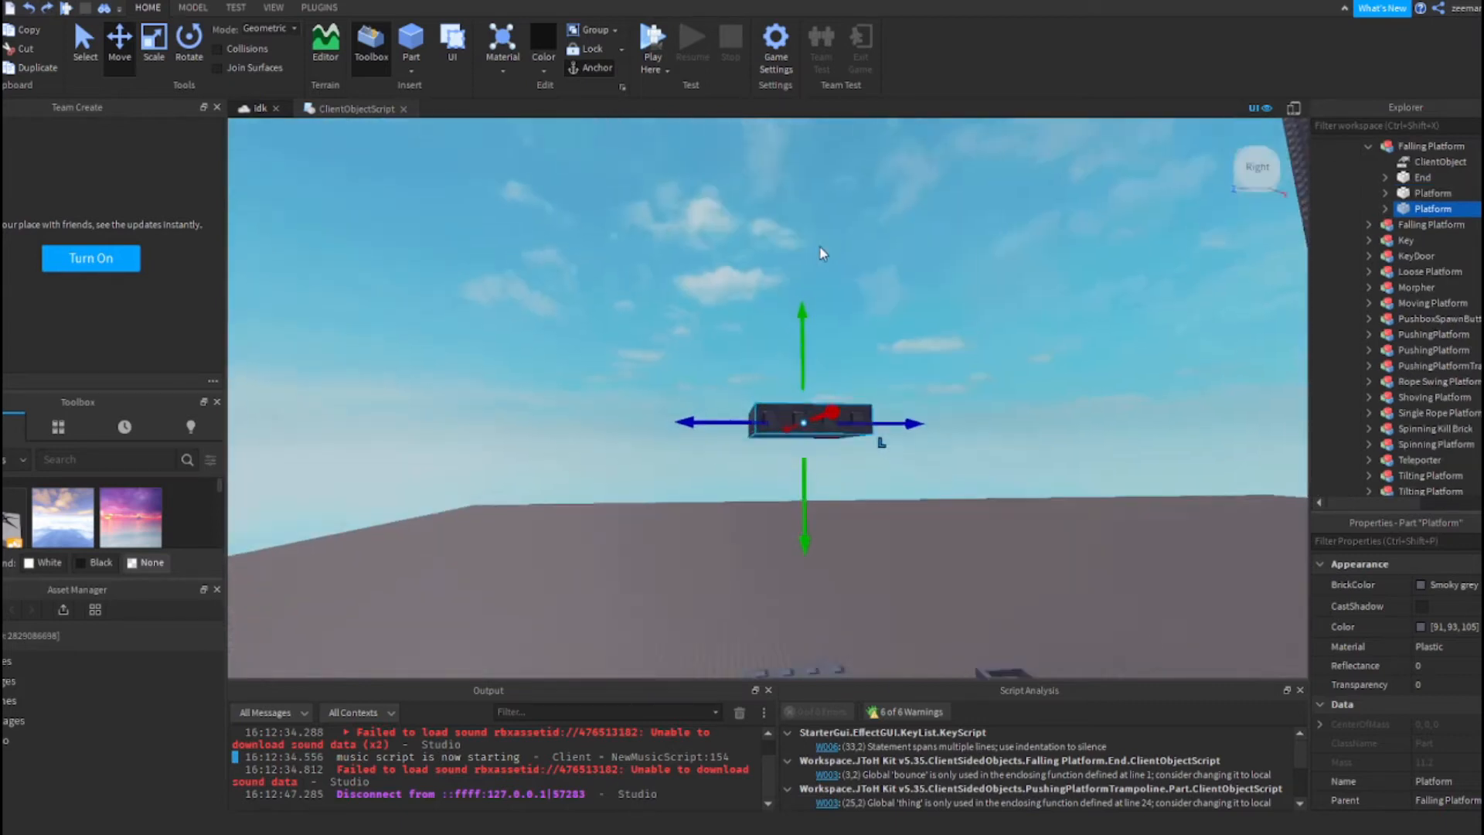
# Rename the raised copy in the Falling Platform model as Part and review its properties
pyautogui.scroll(-8, 821, 253)
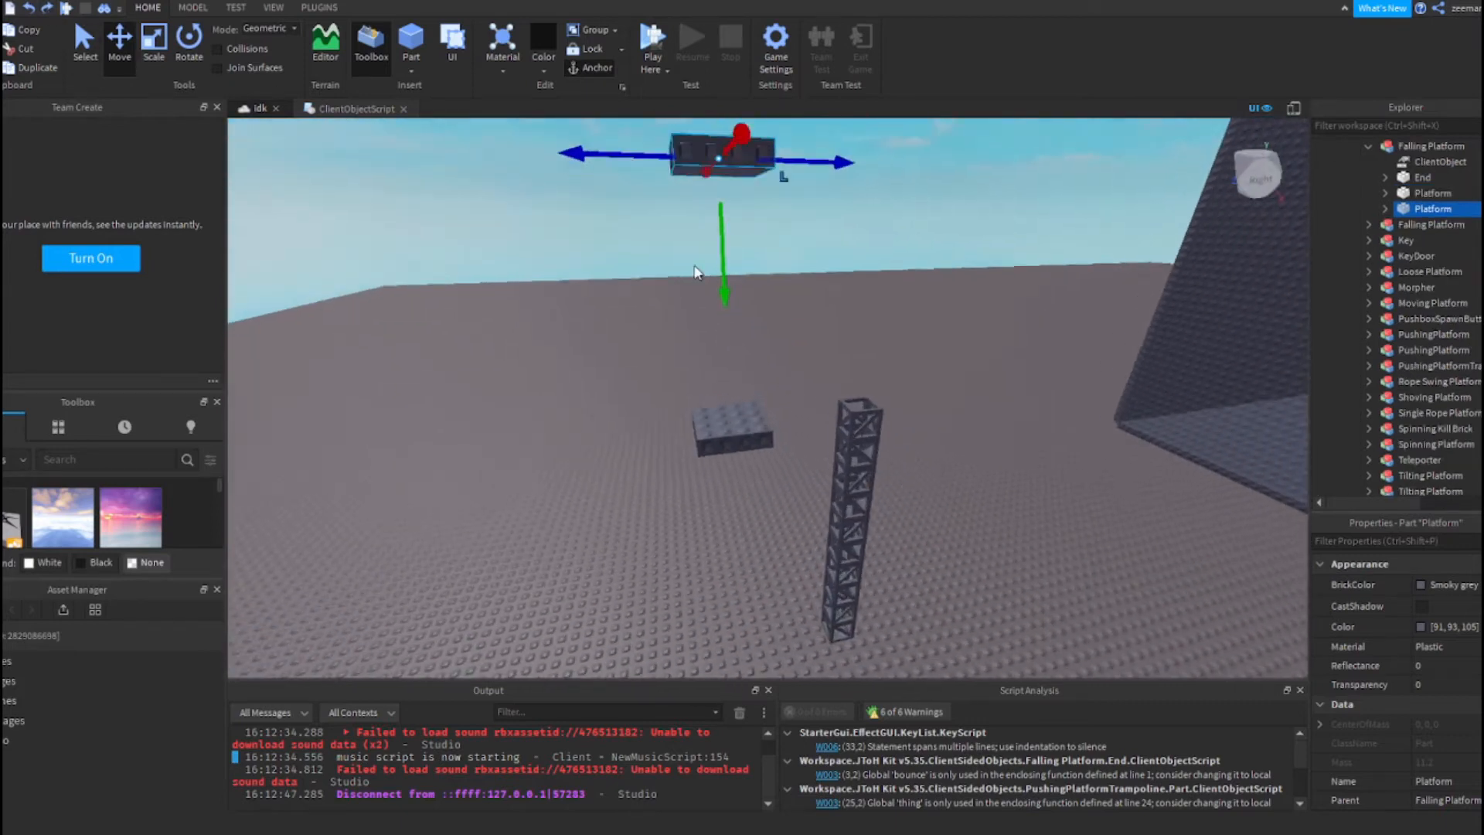
pyautogui.moveTo(695, 272); pyautogui.dragTo(684, 246, button='right')
pyautogui.scroll(-3, 805, 316)
pyautogui.moveTo(765, 425)
pyautogui.mouseDown(button='right')
pyautogui.moveTo(773, 437)
pyautogui.moveTo(756, 433)
pyautogui.mouseUp(button='right')
pyautogui.scroll(5, 765, 425)
pyautogui.scroll(-5, 766, 424)
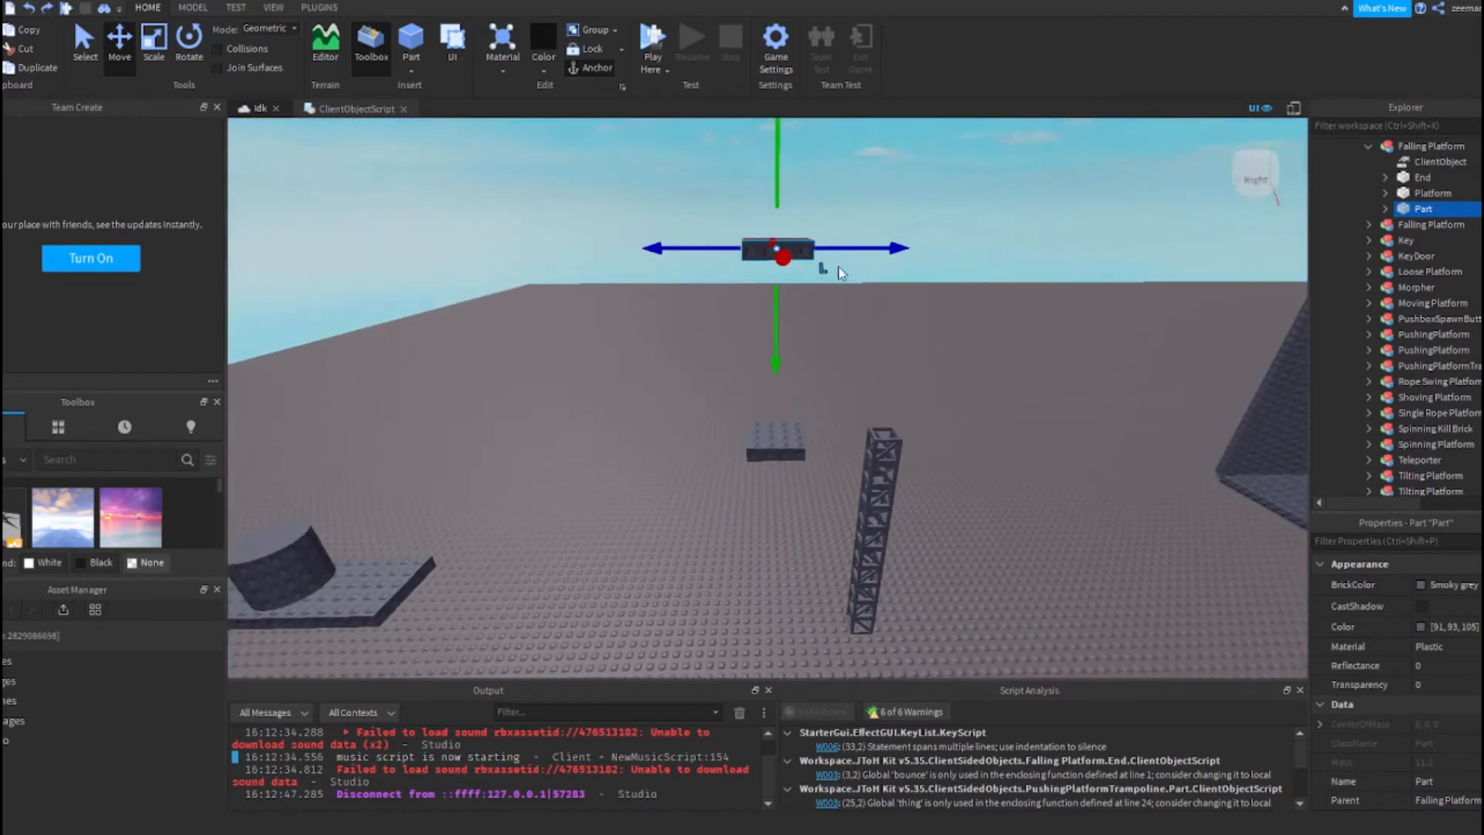
pyautogui.scroll(-3, 1422, 674)
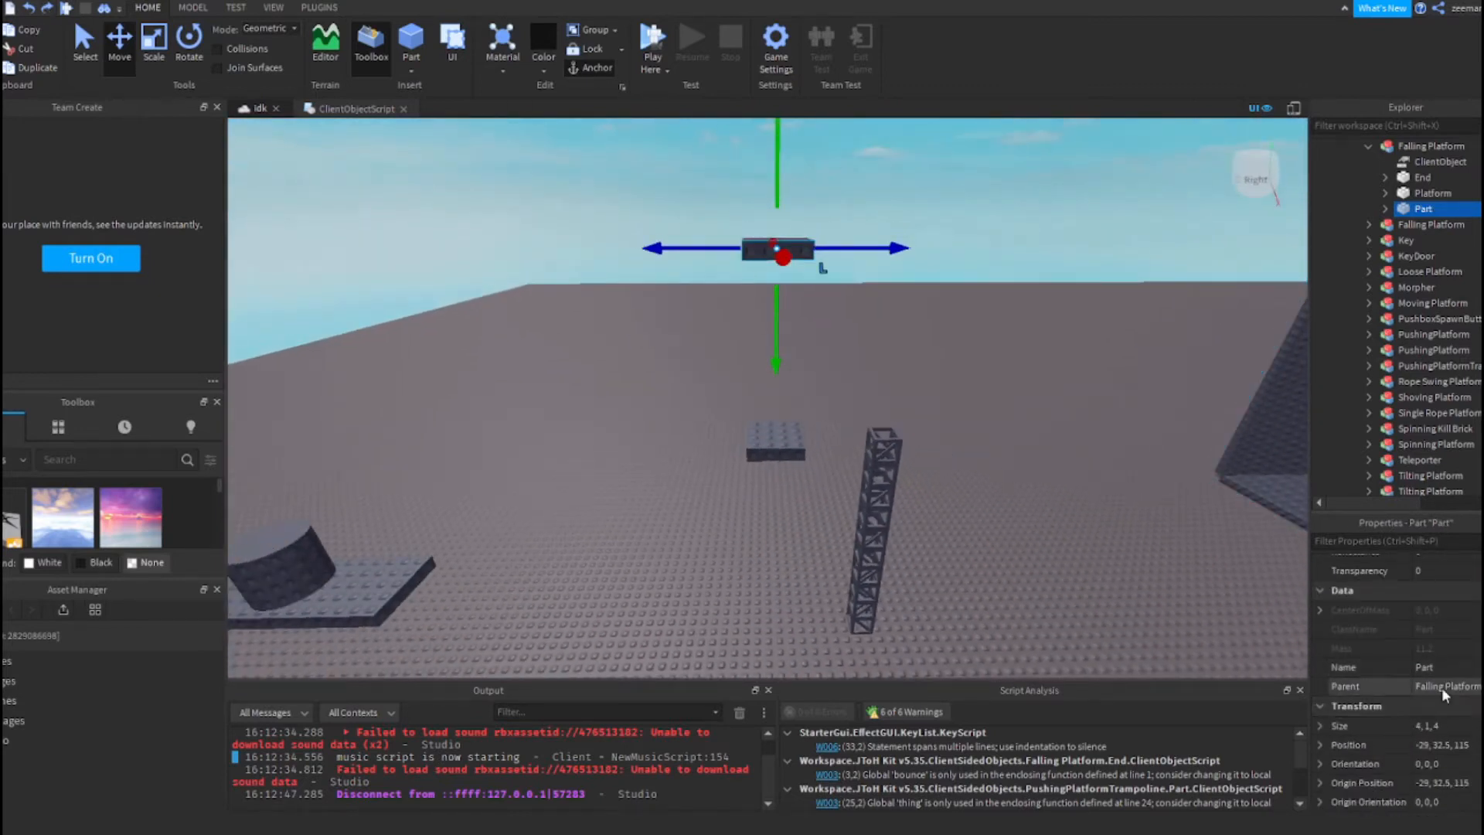
pyautogui.scroll(3, 1431, 666)
pyautogui.moveTo(841, 367); pyautogui.dragTo(843, 368, button='right')
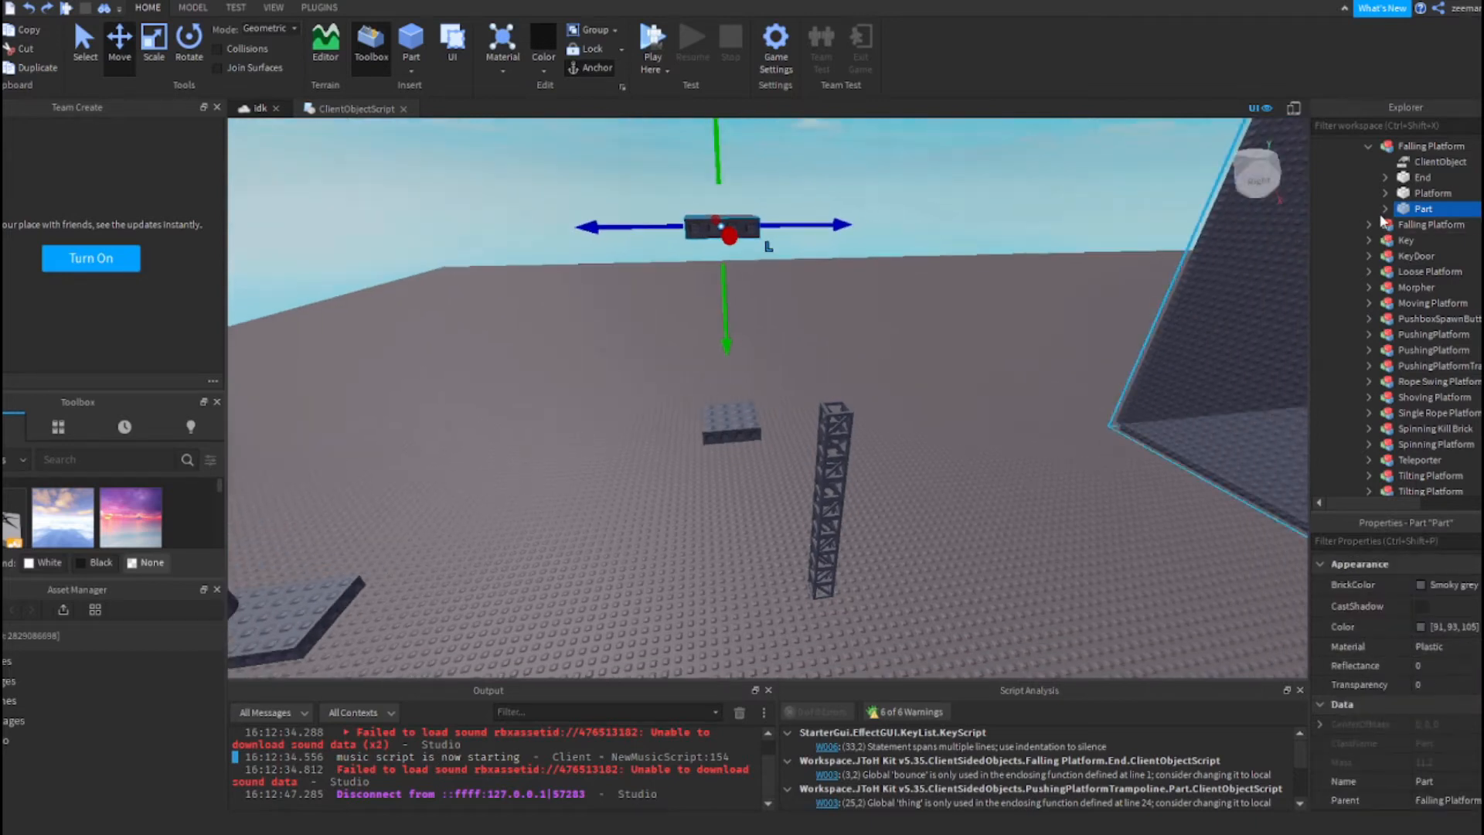
# Delete Attachment0, PrismaticConstraint, ClientObjectScript and BodyPosition from the raised Part
pyautogui.click(1384, 209)
pyautogui.click(1402, 226)
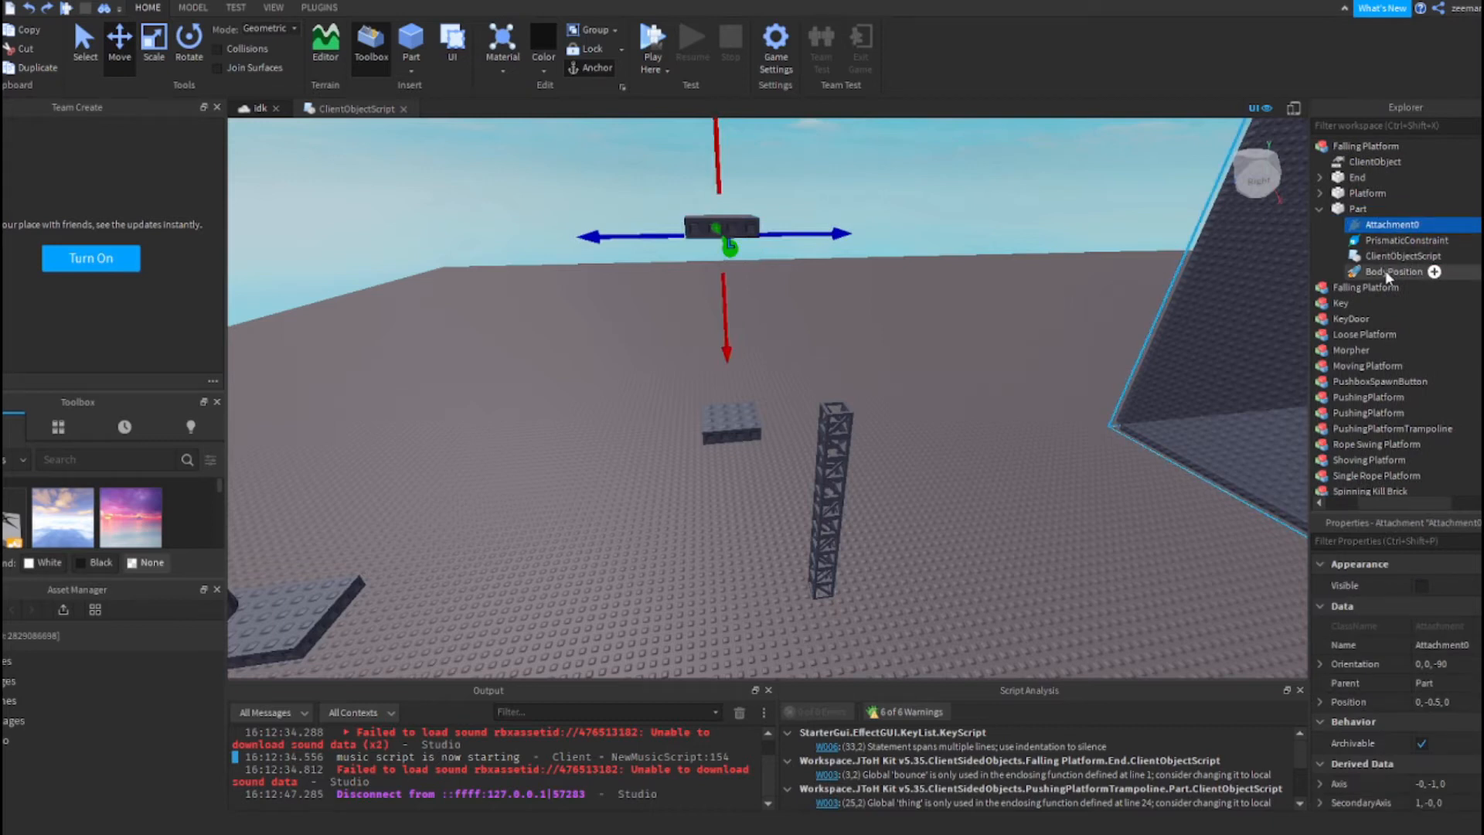
pyautogui.keyDown('shift'); pyautogui.click(1388, 272); pyautogui.keyUp('shift')
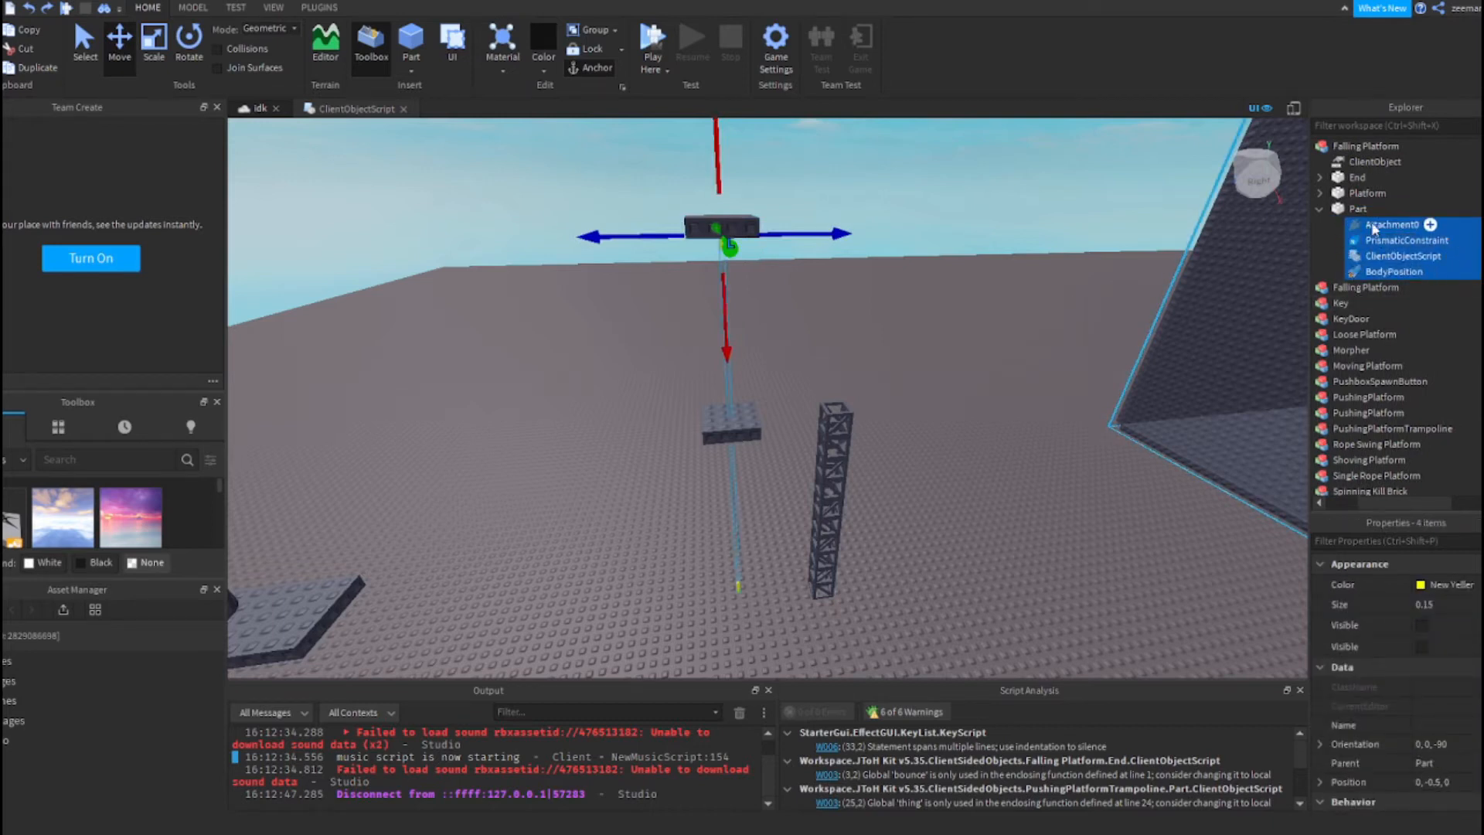
pyautogui.press('f')
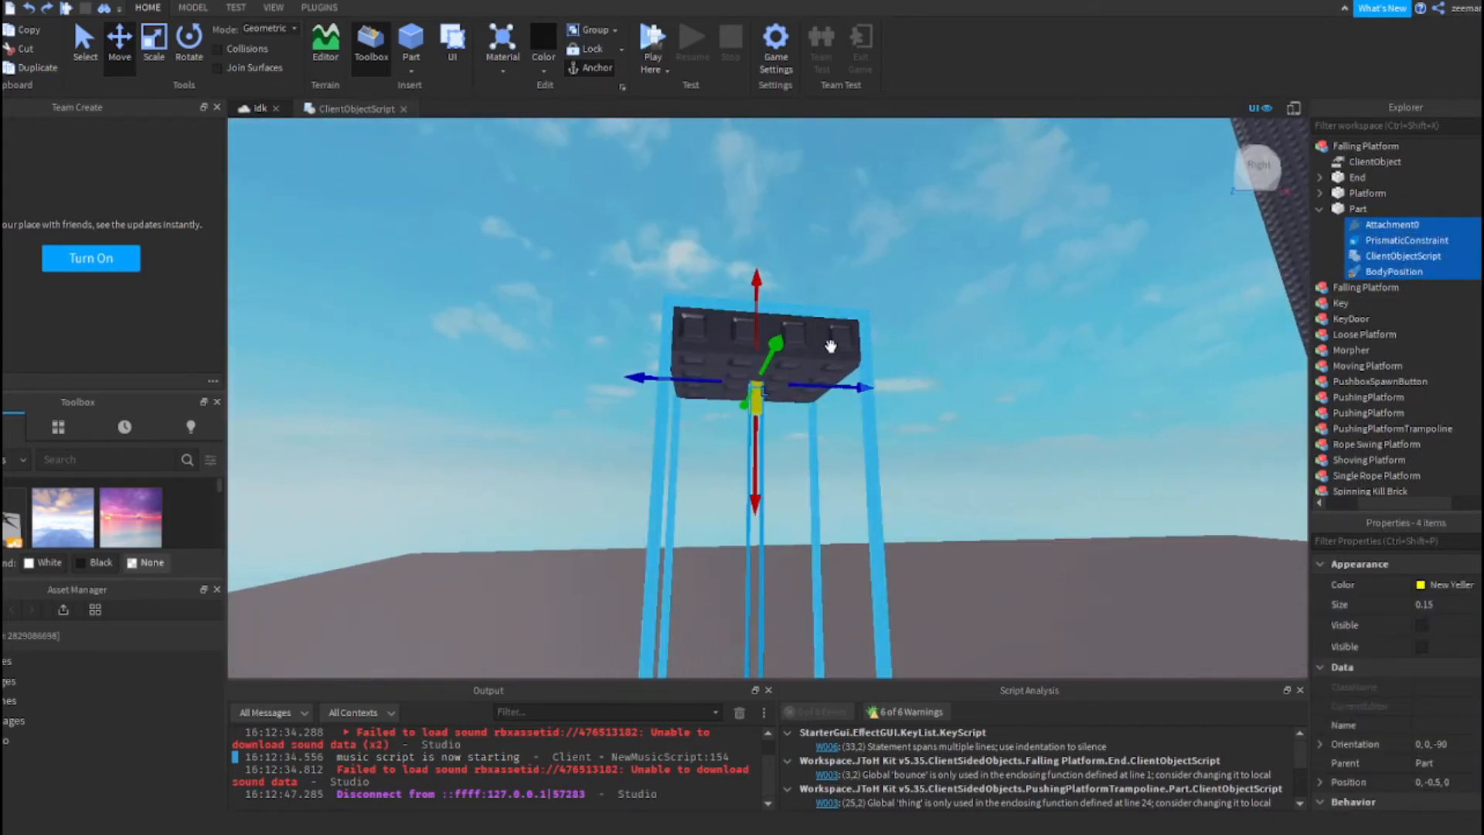
pyautogui.scroll(-8, 879, 341)
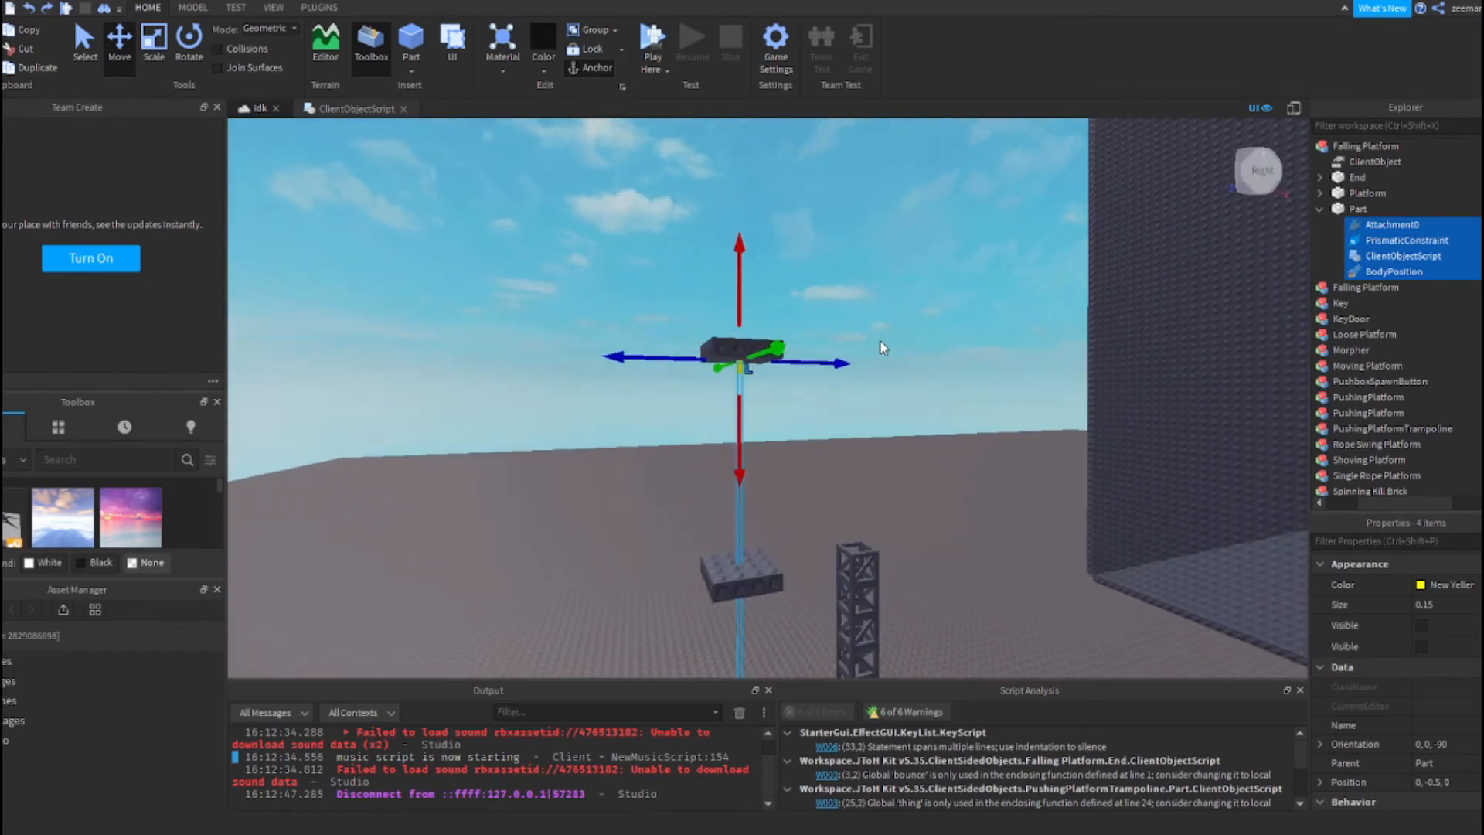
pyautogui.click(883, 347)
# Examine the Falling Platform and the raised Part above it from several angles
pyautogui.moveTo(824, 345); pyautogui.dragTo(826, 345, button='right')
pyautogui.press('w')
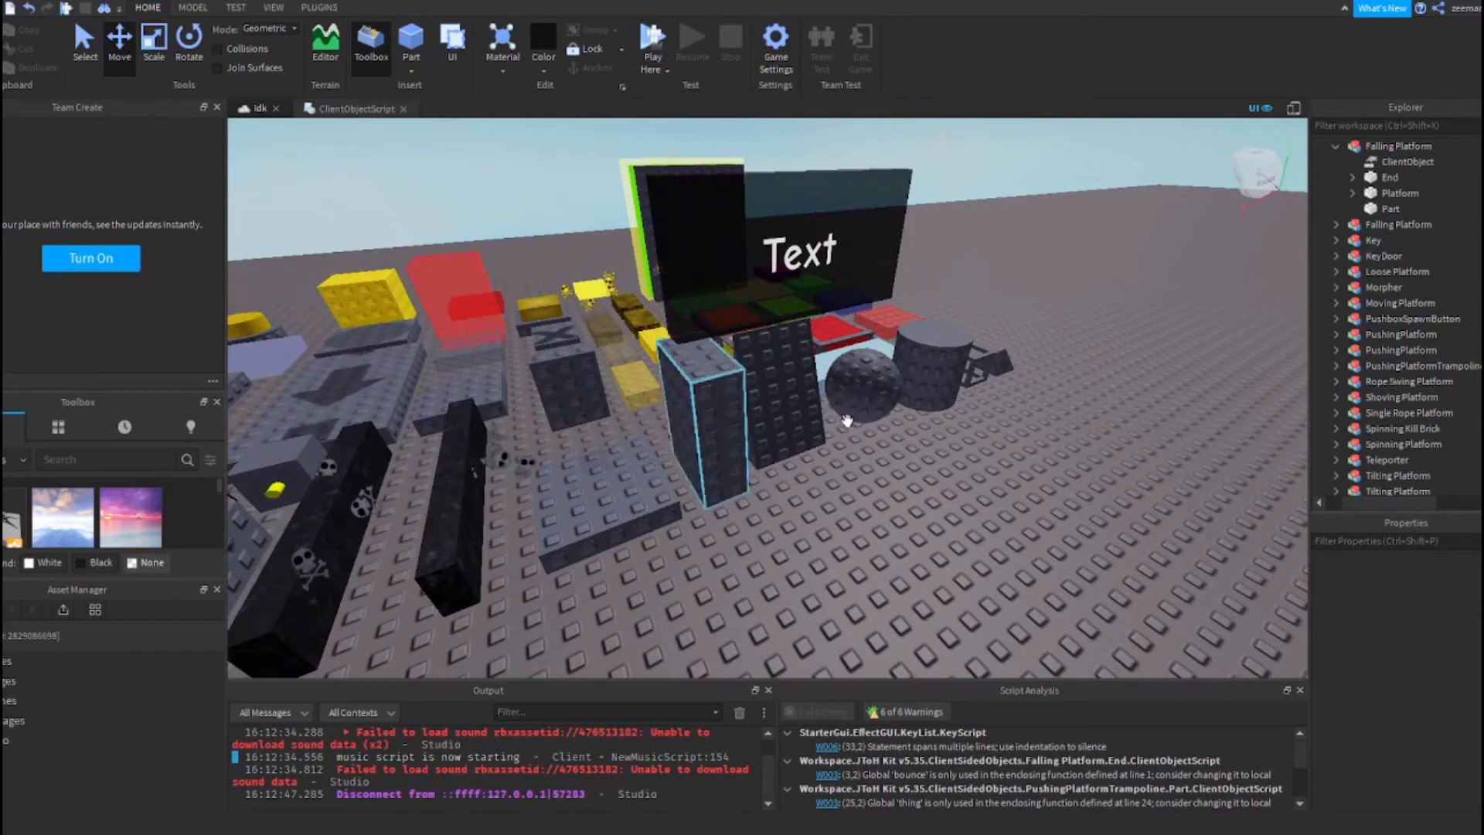
pyautogui.moveTo(718, 422); pyautogui.dragTo(712, 430, button='right')
pyautogui.press('w')
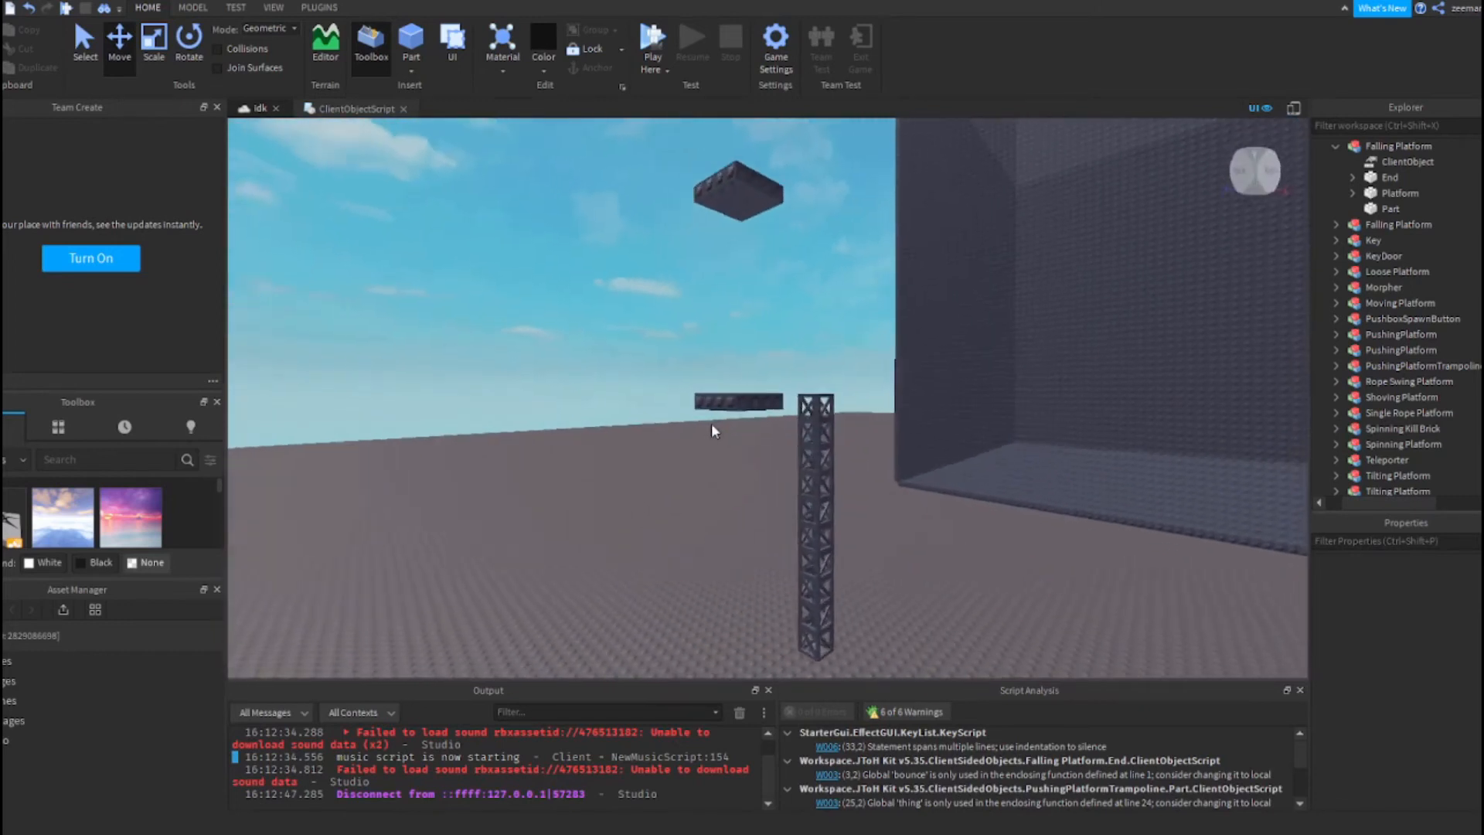
pyautogui.keyDown('alt'); pyautogui.click(609, 425); pyautogui.keyUp('alt')
pyautogui.press('d')
pyautogui.moveTo(707, 361); pyautogui.dragTo(712, 362, button='right')
pyautogui.press('w')
pyautogui.press('s')
pyautogui.moveTo(689, 266); pyautogui.dragTo(691, 266, button='right')
pyautogui.press('w')
pyautogui.click(820, 164)
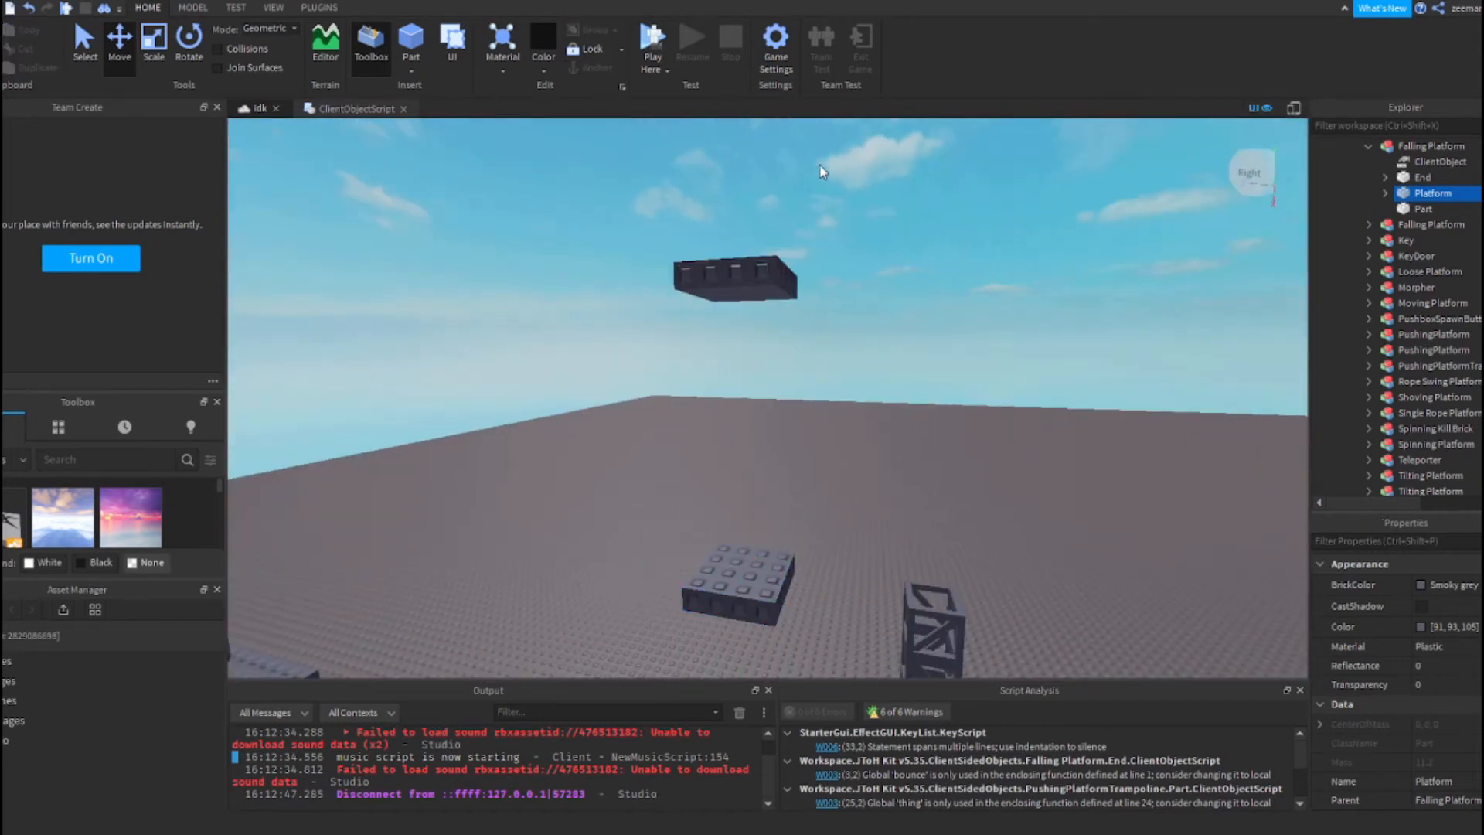
# Create a WeldConstraint from the raised Part to the Falling Platform's Platform below it
pyautogui.click(785, 267)
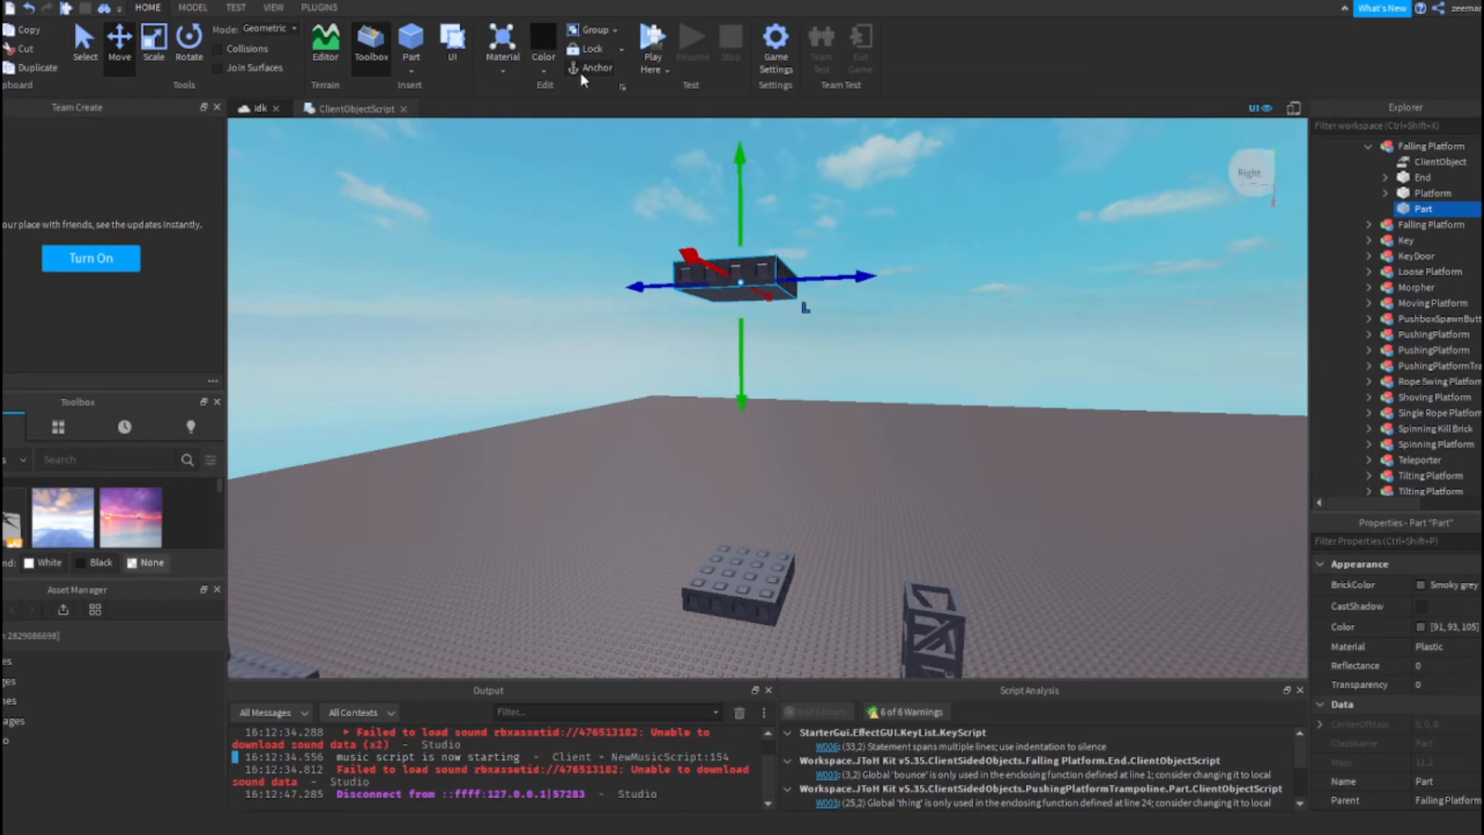
pyautogui.click(203, 9)
pyautogui.click(878, 42)
pyautogui.moveTo(815, 241); pyautogui.dragTo(773, 363, button='right')
pyautogui.click(762, 406)
pyautogui.press('w')
pyautogui.scroll(-5, 773, 369)
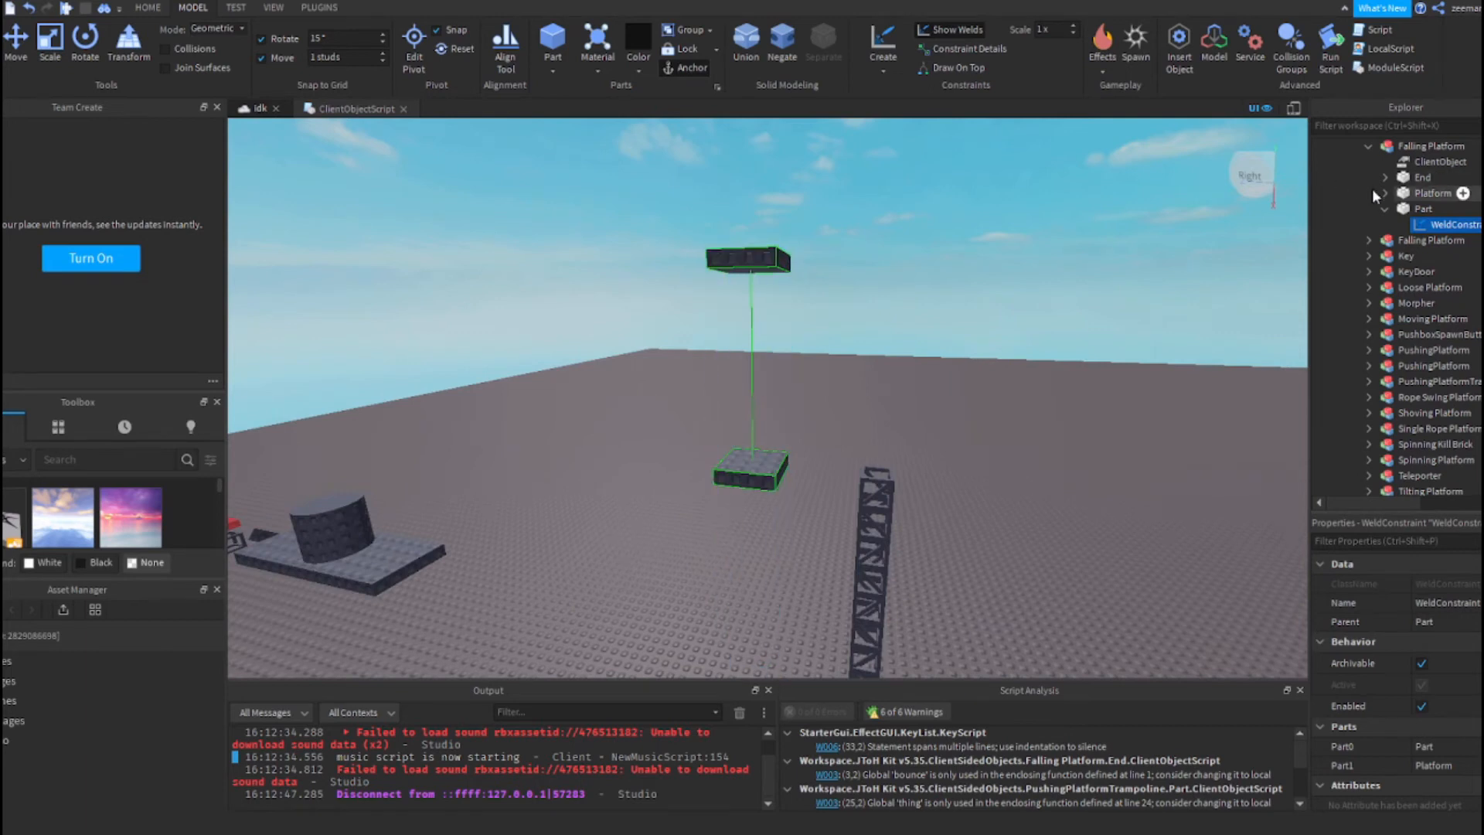
# Start a playtest and get the character up onto the modified Falling Platform to test it
pyautogui.click(1368, 146)
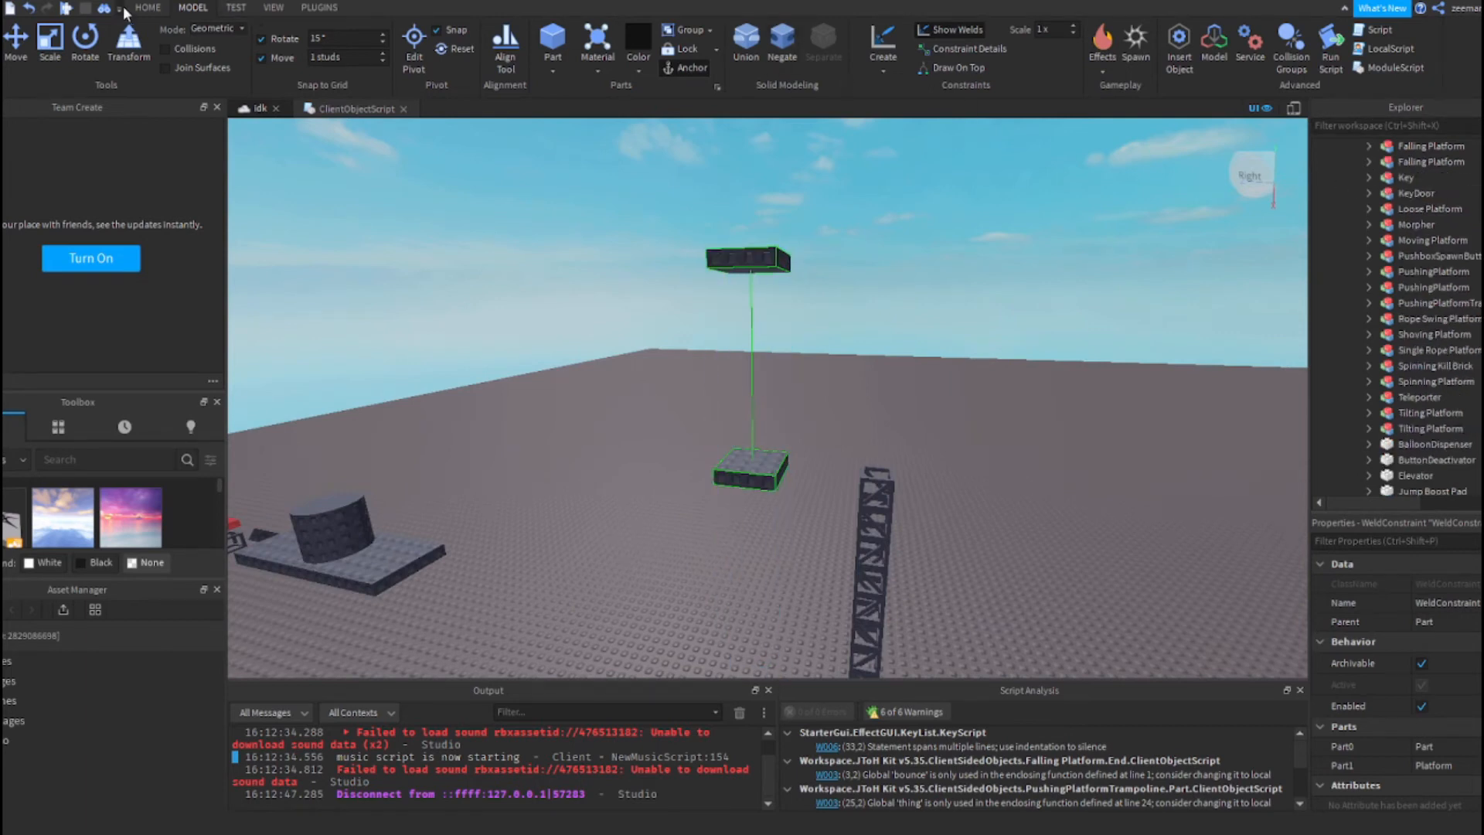
pyautogui.click(147, 8)
pyautogui.click(652, 41)
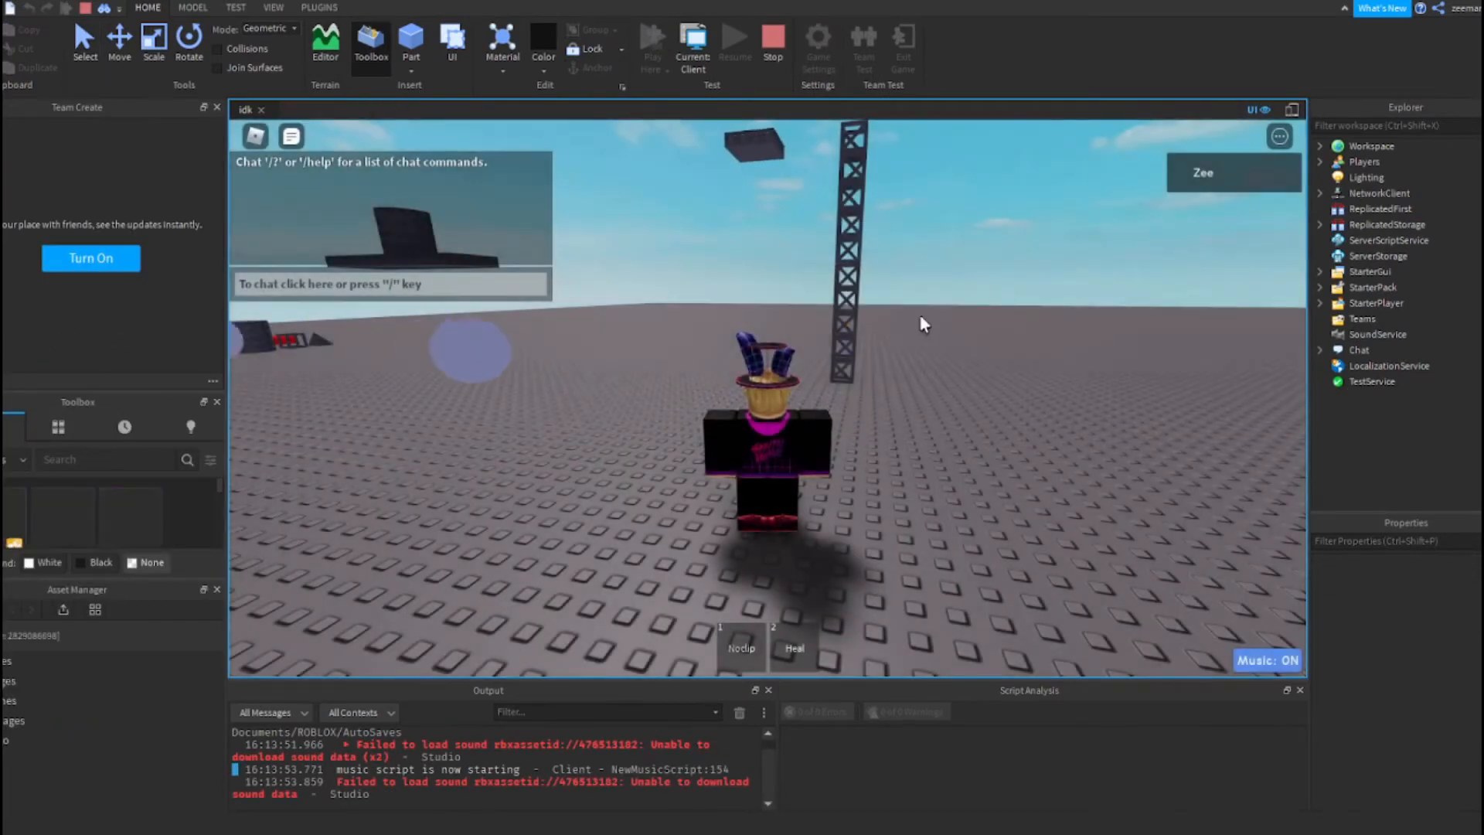
pyautogui.press('w')
pyautogui.press('shift')
pyautogui.press('w')
pyautogui.press('w')
pyautogui.press('space')
pyautogui.press('shift')
pyautogui.scroll(-4, 798, 379)
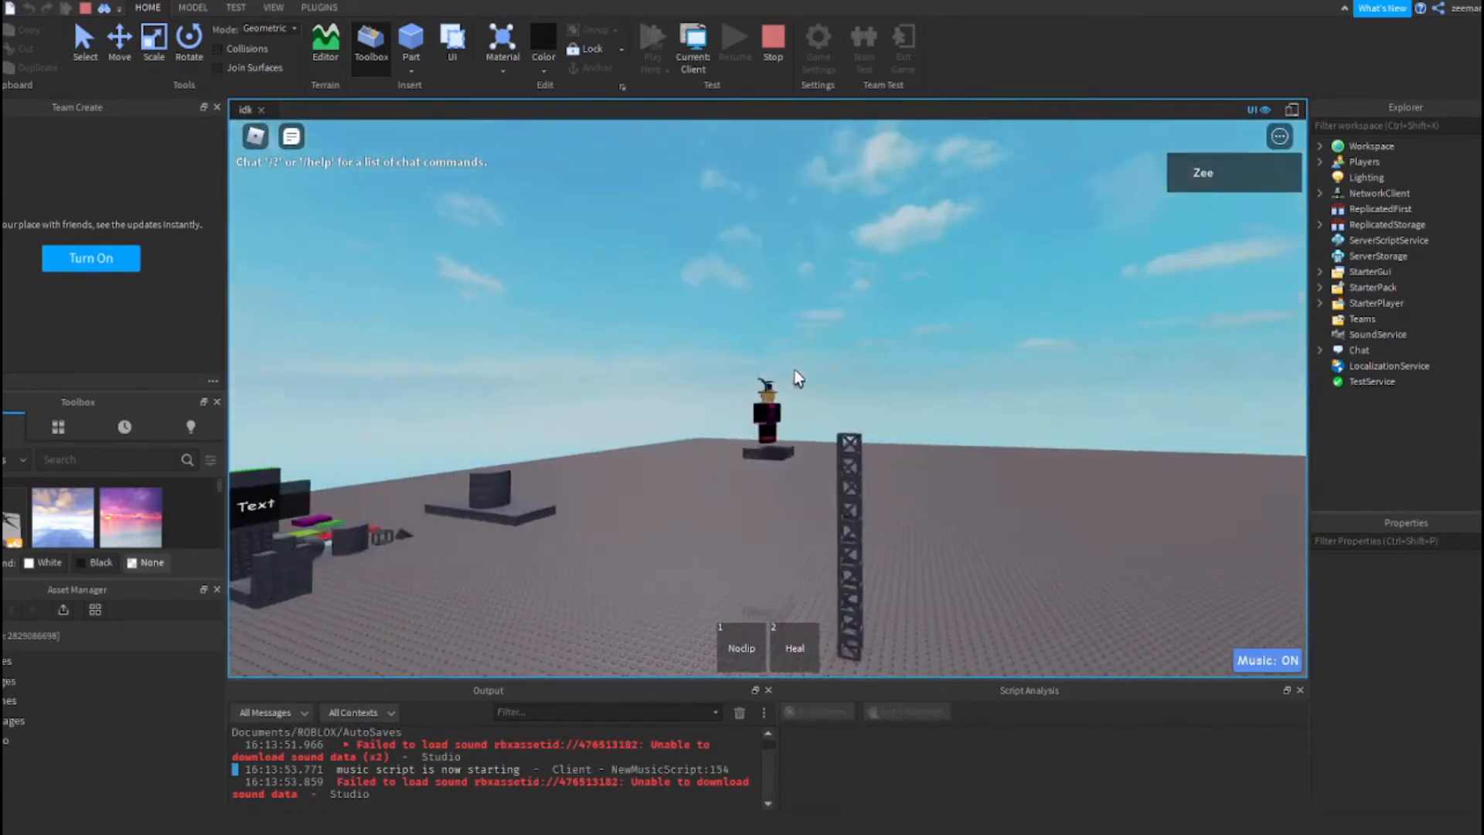
# Jump the character off the Falling Platform and get it back on to repeat the test
pyautogui.scroll(-2, 799, 379)
pyautogui.moveTo(817, 364); pyautogui.dragTo(796, 378, button='right')
pyautogui.press('space')
pyautogui.press('shift')
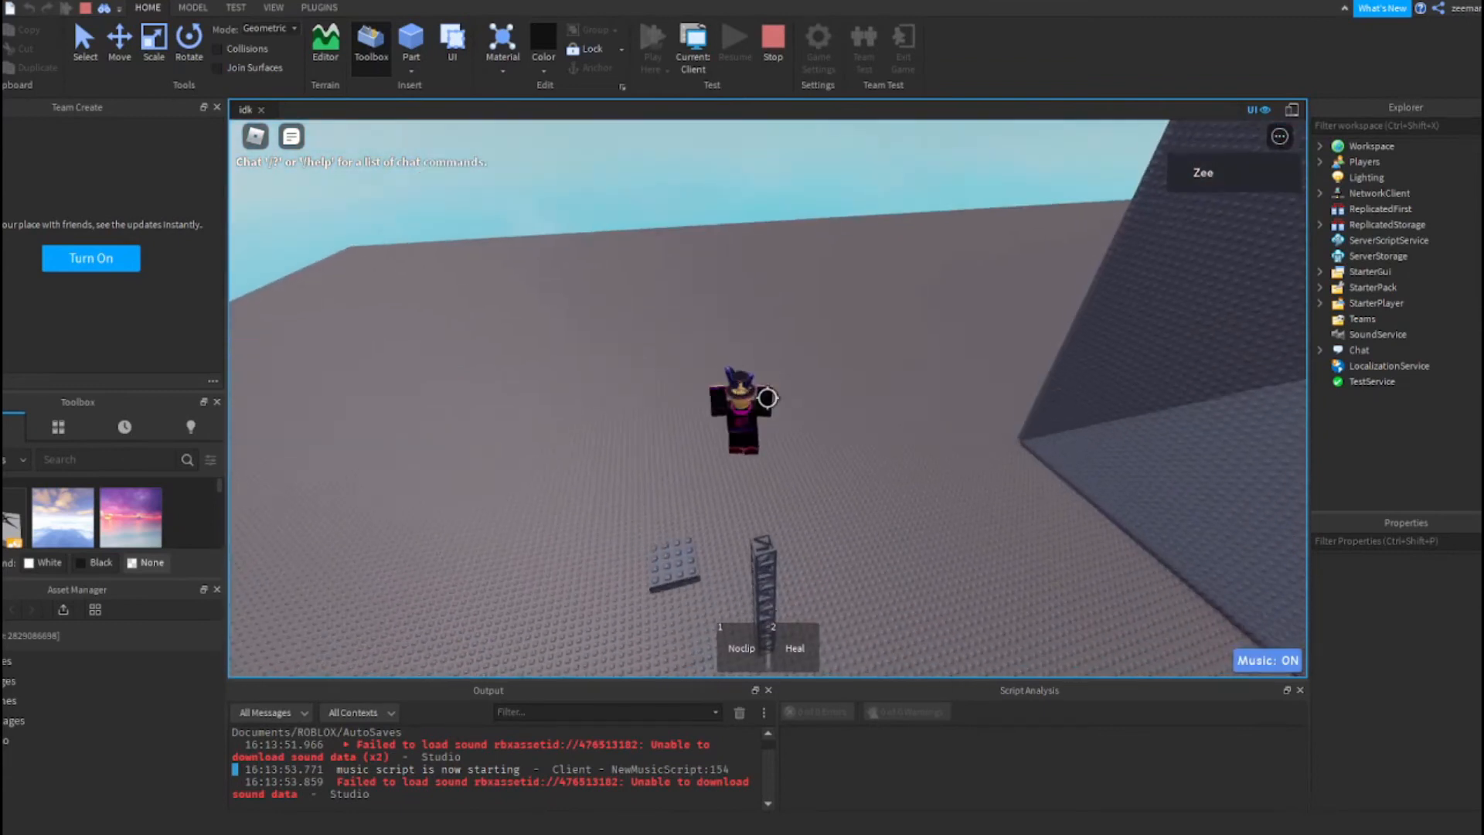
pyautogui.press('w')
pyautogui.press('space')
pyautogui.press('w')
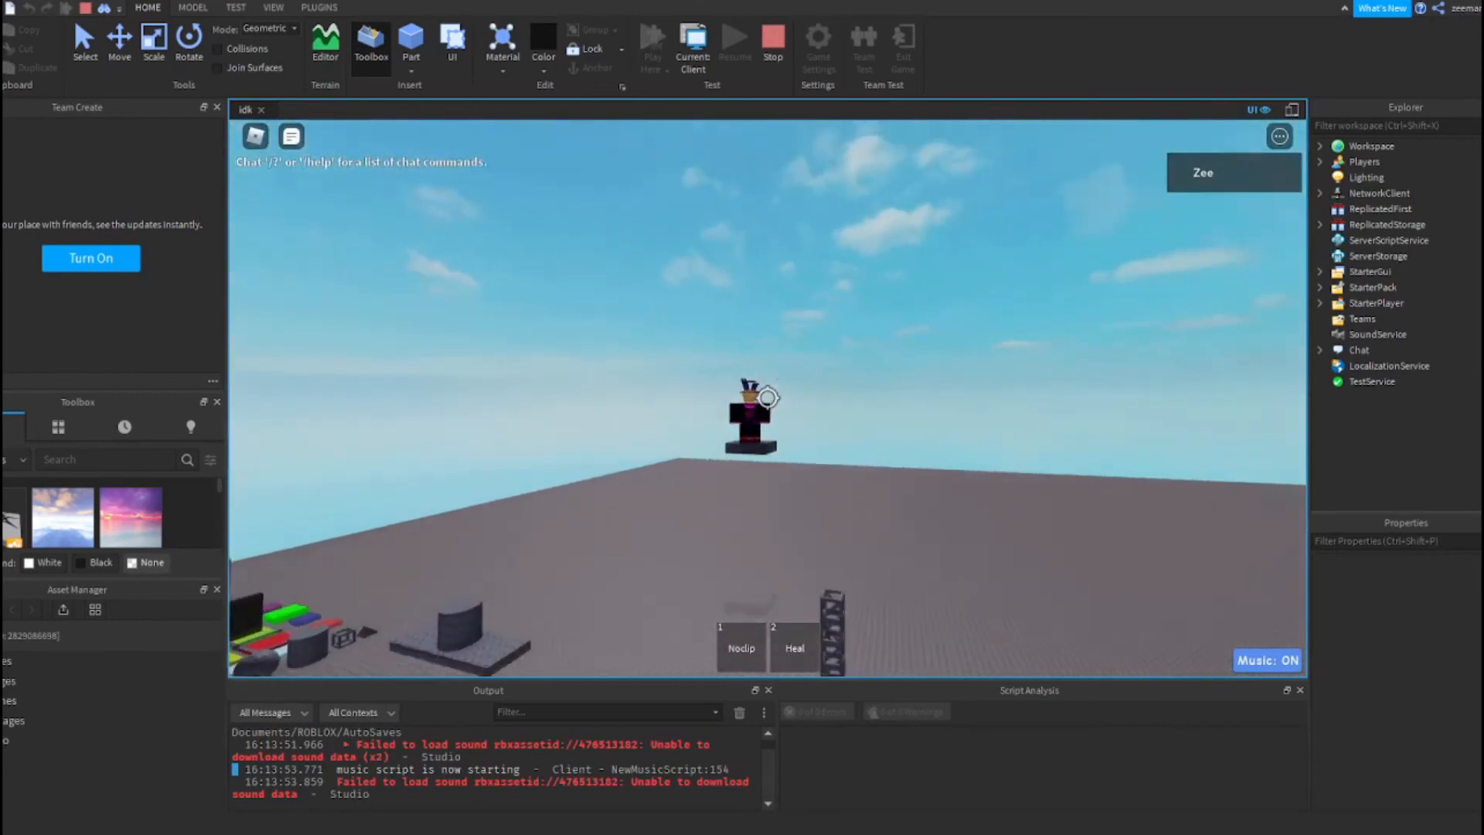
# Leave the Falling Platform, climb the truss and jump onto the lower welded platform to test it
pyautogui.scroll(-2, 768, 398)
pyautogui.press('shift')
pyautogui.press('shift')
pyautogui.press('w')
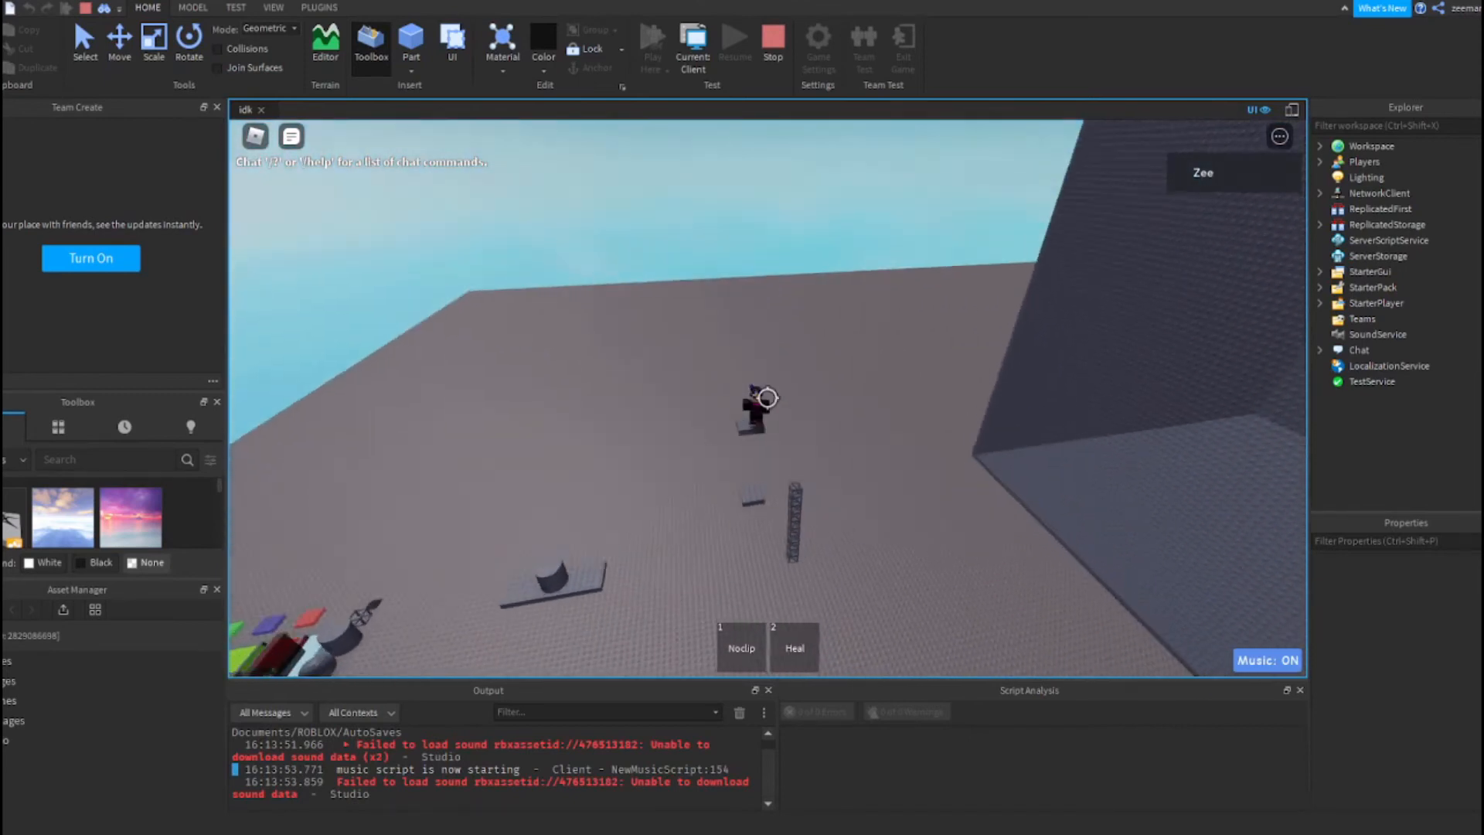
pyautogui.press('w')
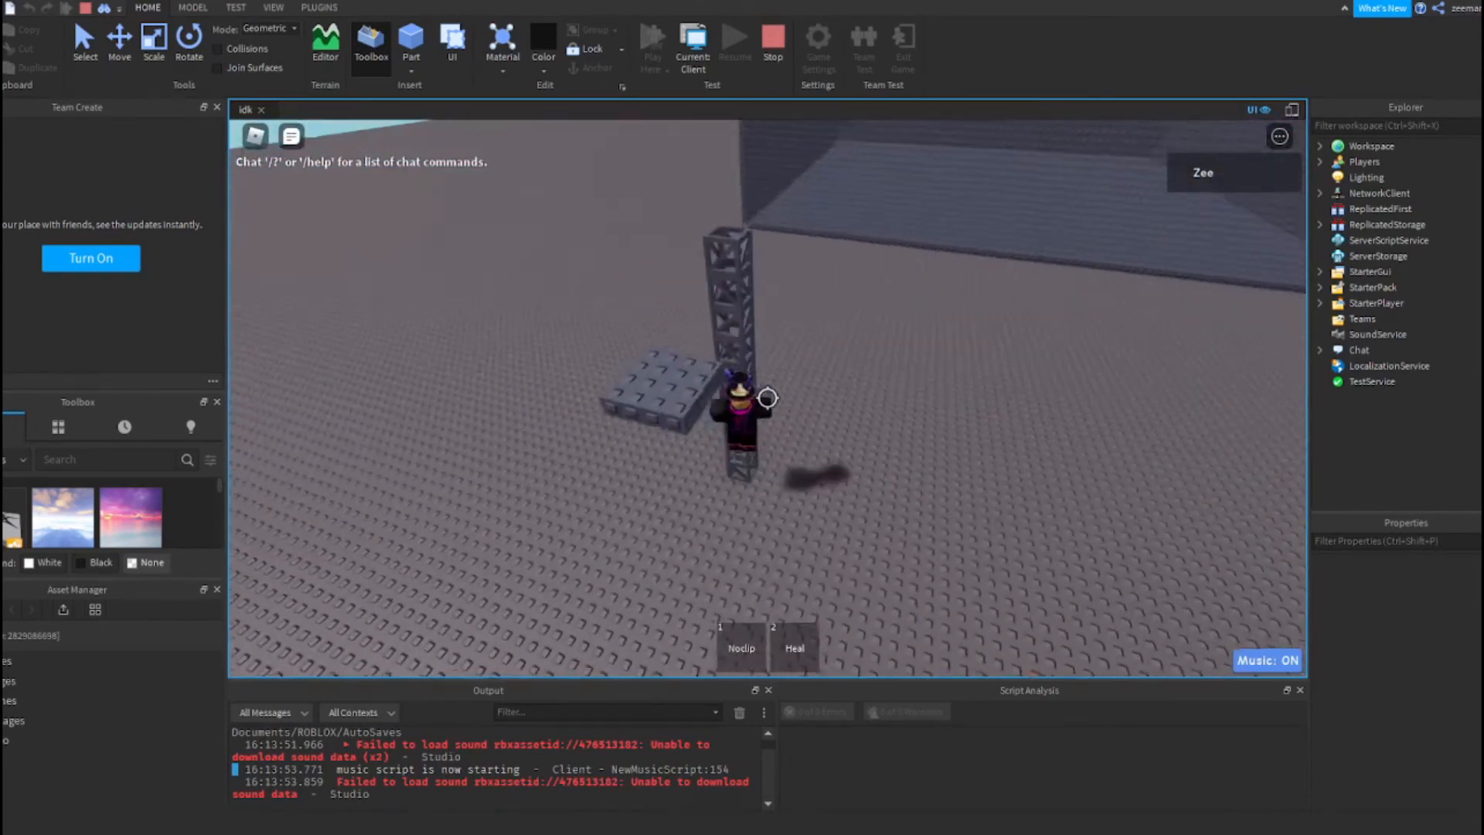
pyautogui.press('w')
pyautogui.press('space')
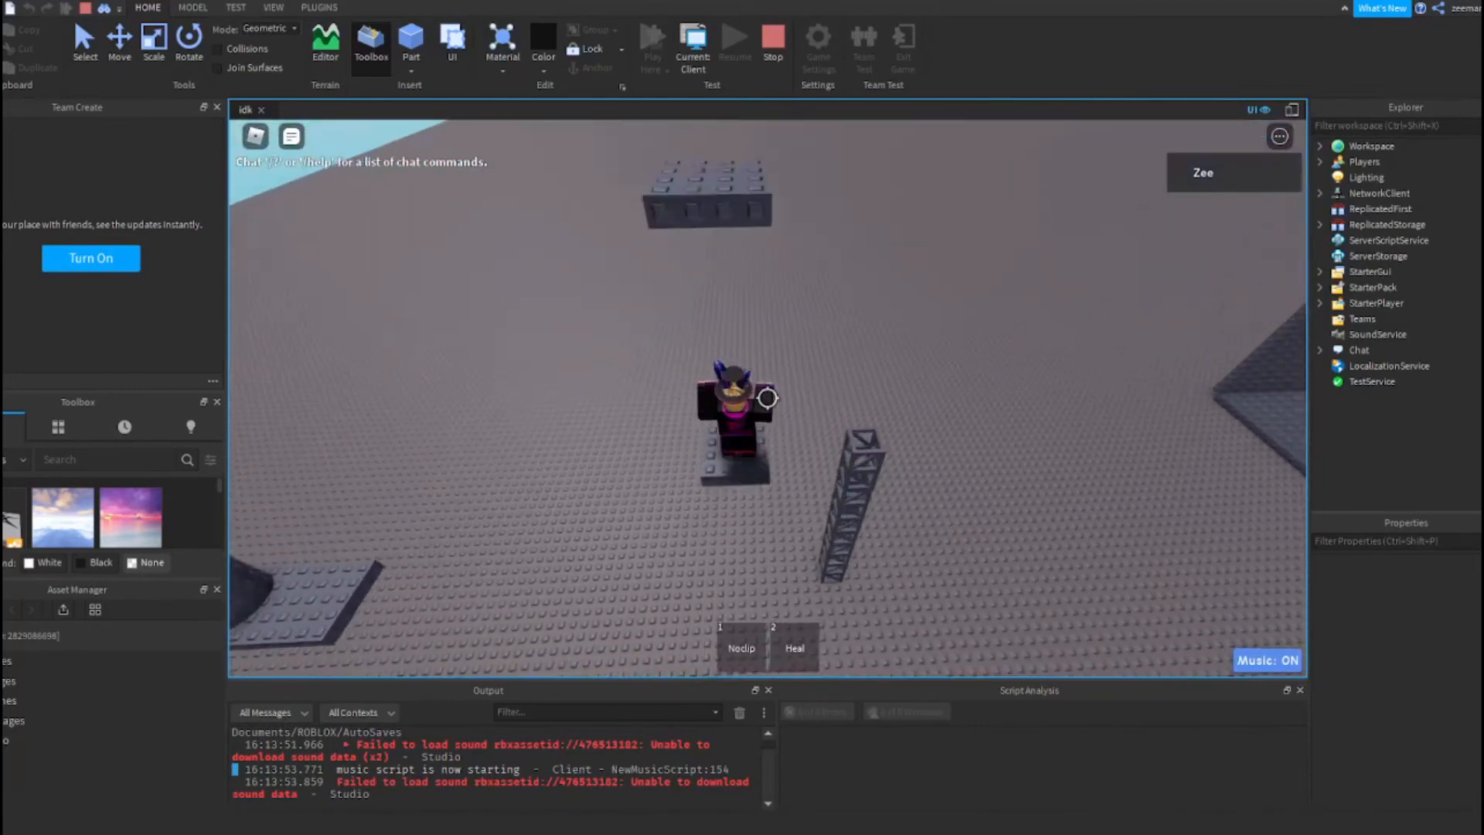
pyautogui.press('shift')
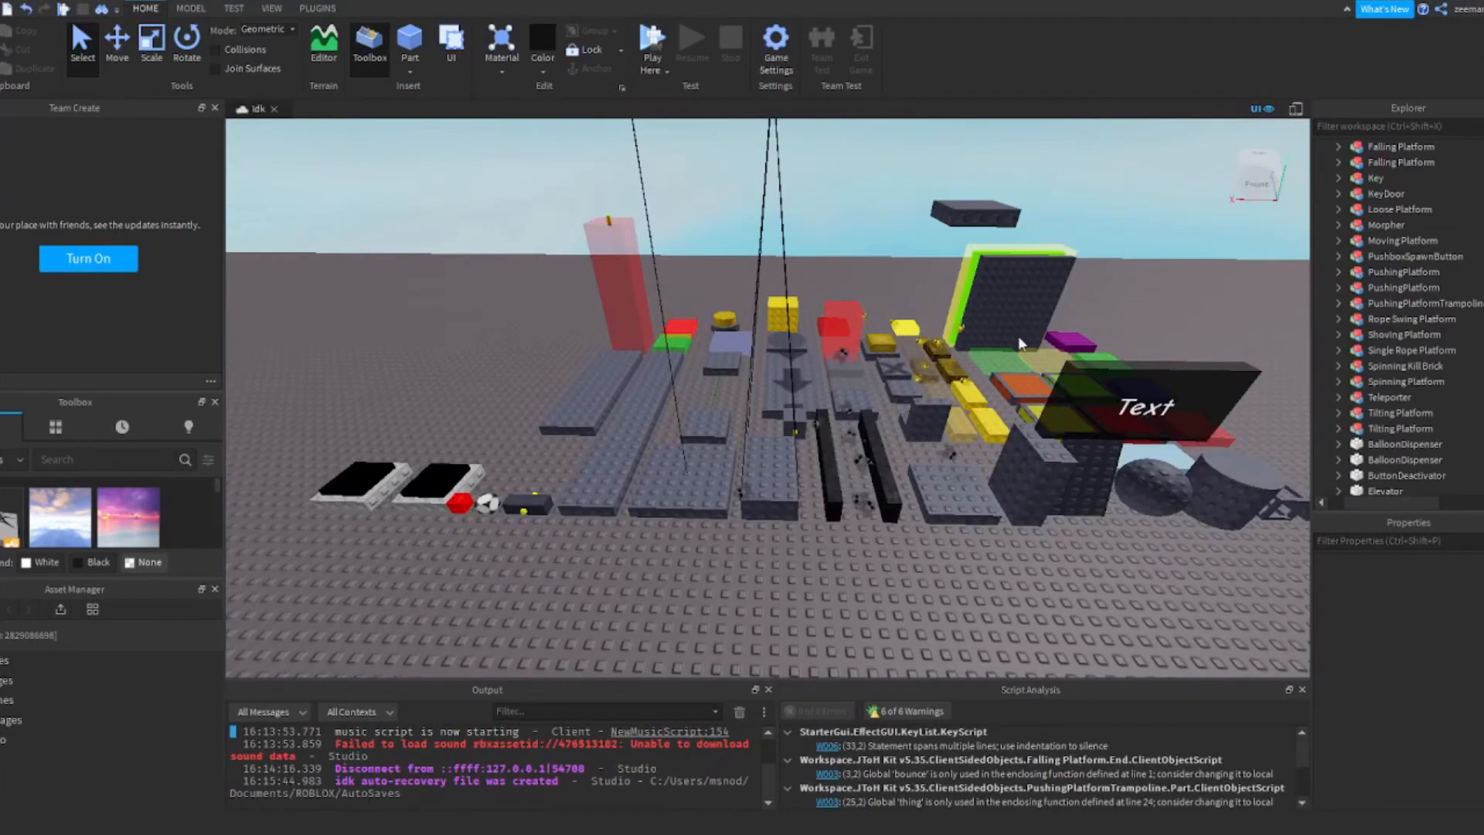
# Duplicate the PushingPlatform model and place the copy on open ground away from the other kit objects
pyautogui.moveTo(751, 502); pyautogui.dragTo(755, 506, button='right')
pyautogui.click(812, 366)
pyautogui.hotkey('ctrl', 'd')
pyautogui.moveTo(811, 366); pyautogui.dragTo(544, 451)
# Delete the extra BalloonDispenser lying on the open baseplate
pyautogui.click(1082, 471)
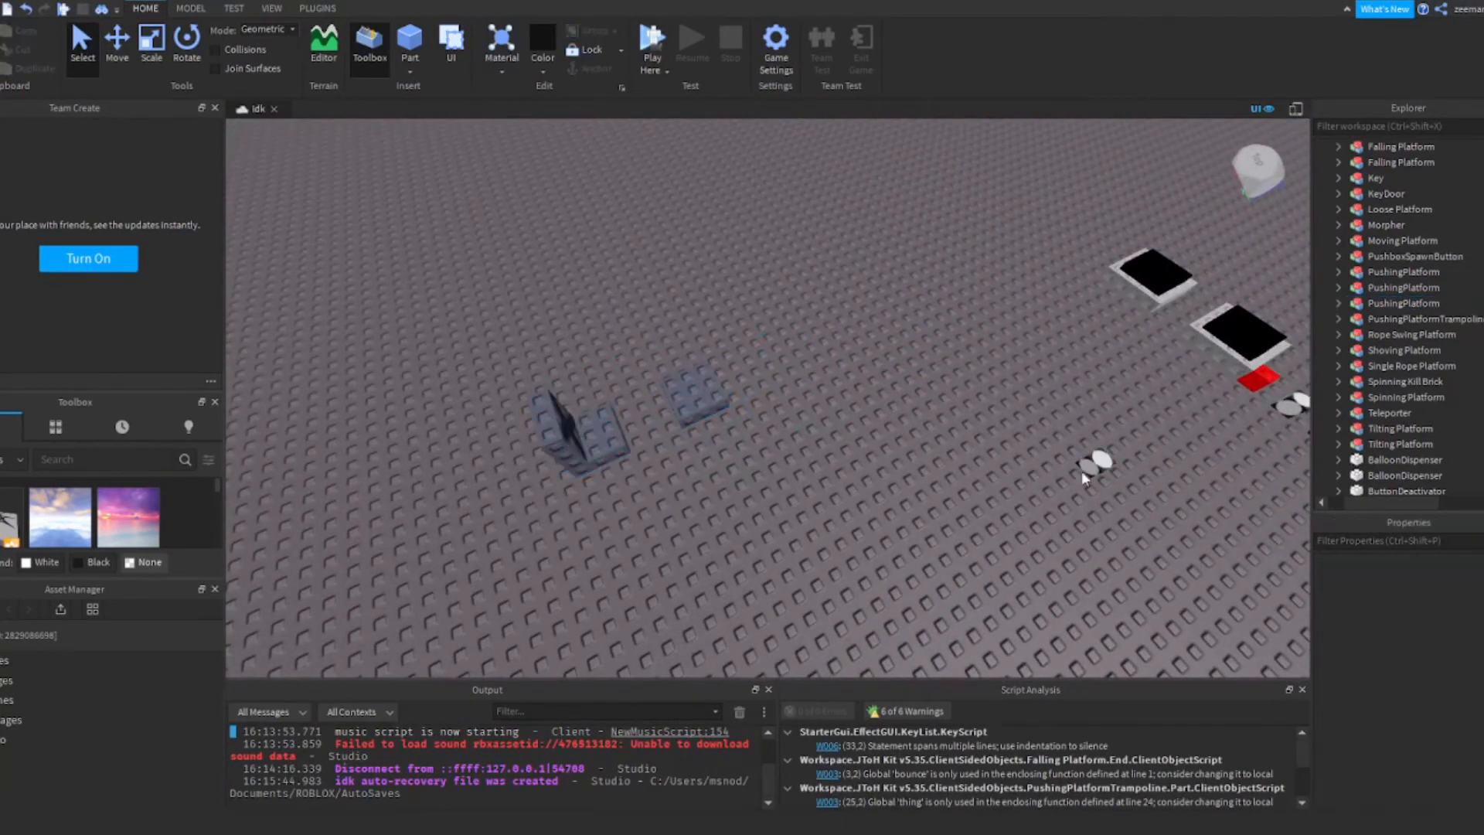
pyautogui.click(1097, 461)
pyautogui.press('Delete')
# Raise the copied PushingPlatform model higher above the baseplate
pyautogui.click(679, 401)
pyautogui.scroll(3, 674, 404)
pyautogui.moveTo(679, 401); pyautogui.dragTo(672, 404, button='right')
pyautogui.scroll(-3, 672, 404)
pyautogui.click(120, 48)
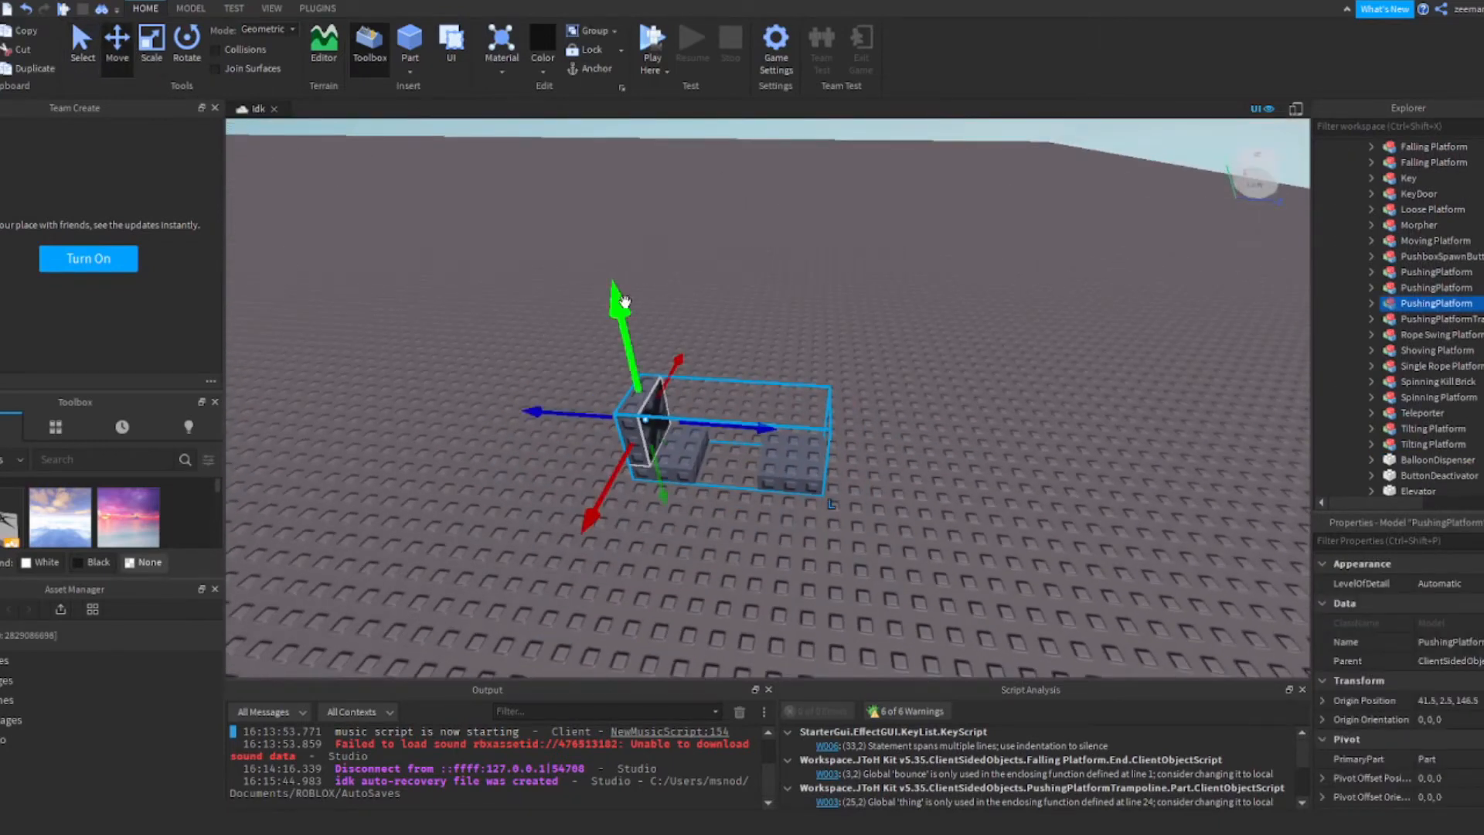
pyautogui.moveTo(624, 301); pyautogui.dragTo(616, 172)
pyautogui.click(815, 219)
pyautogui.scroll(4, 683, 332)
pyautogui.moveTo(683, 336); pyautogui.dragTo(682, 331, button='right')
pyautogui.press('d')
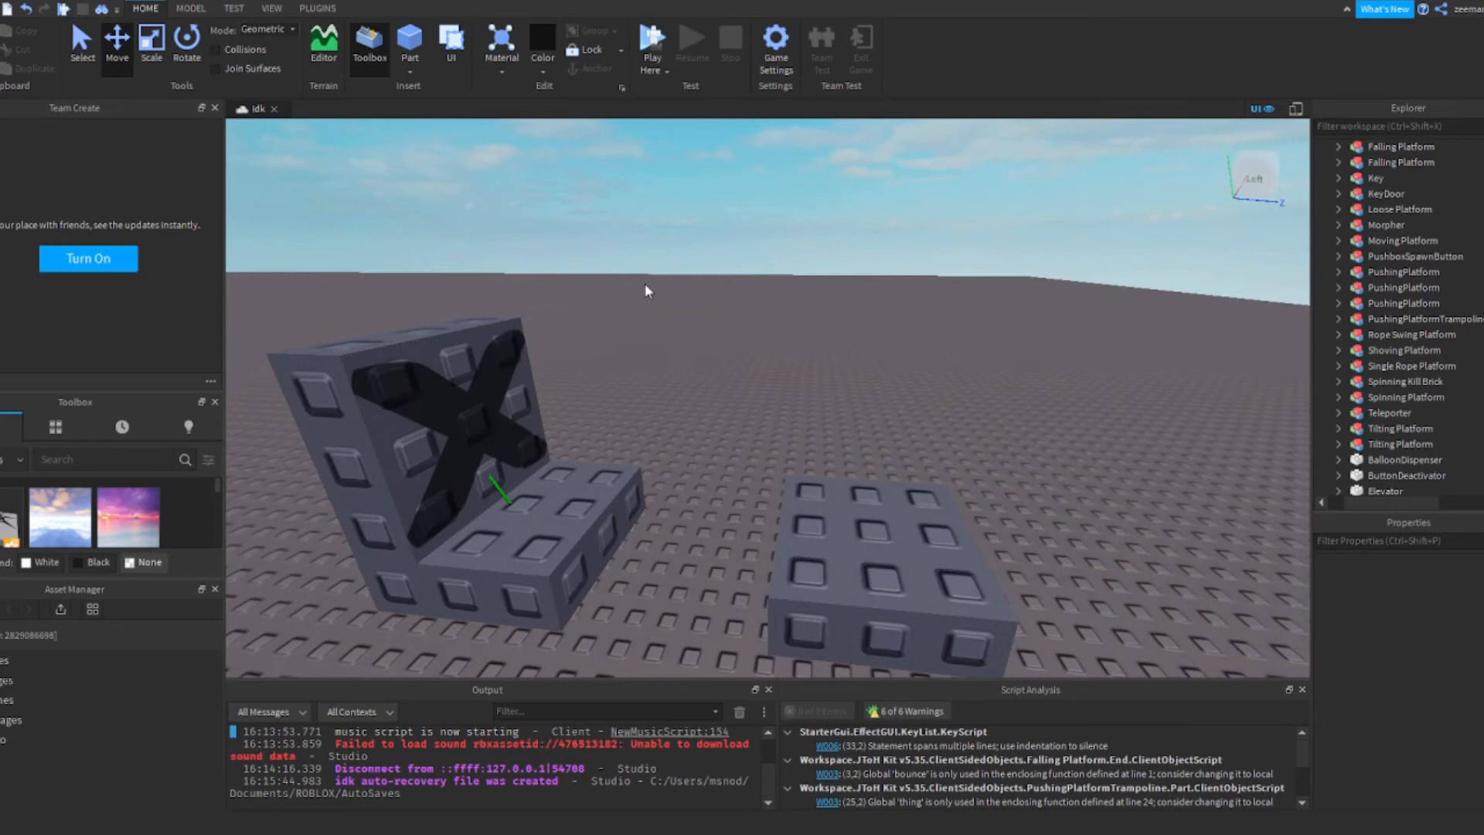
# Show constraint details and delete the PushingPlatform's detached part along with the constraint that joined it
pyautogui.click(188, 9)
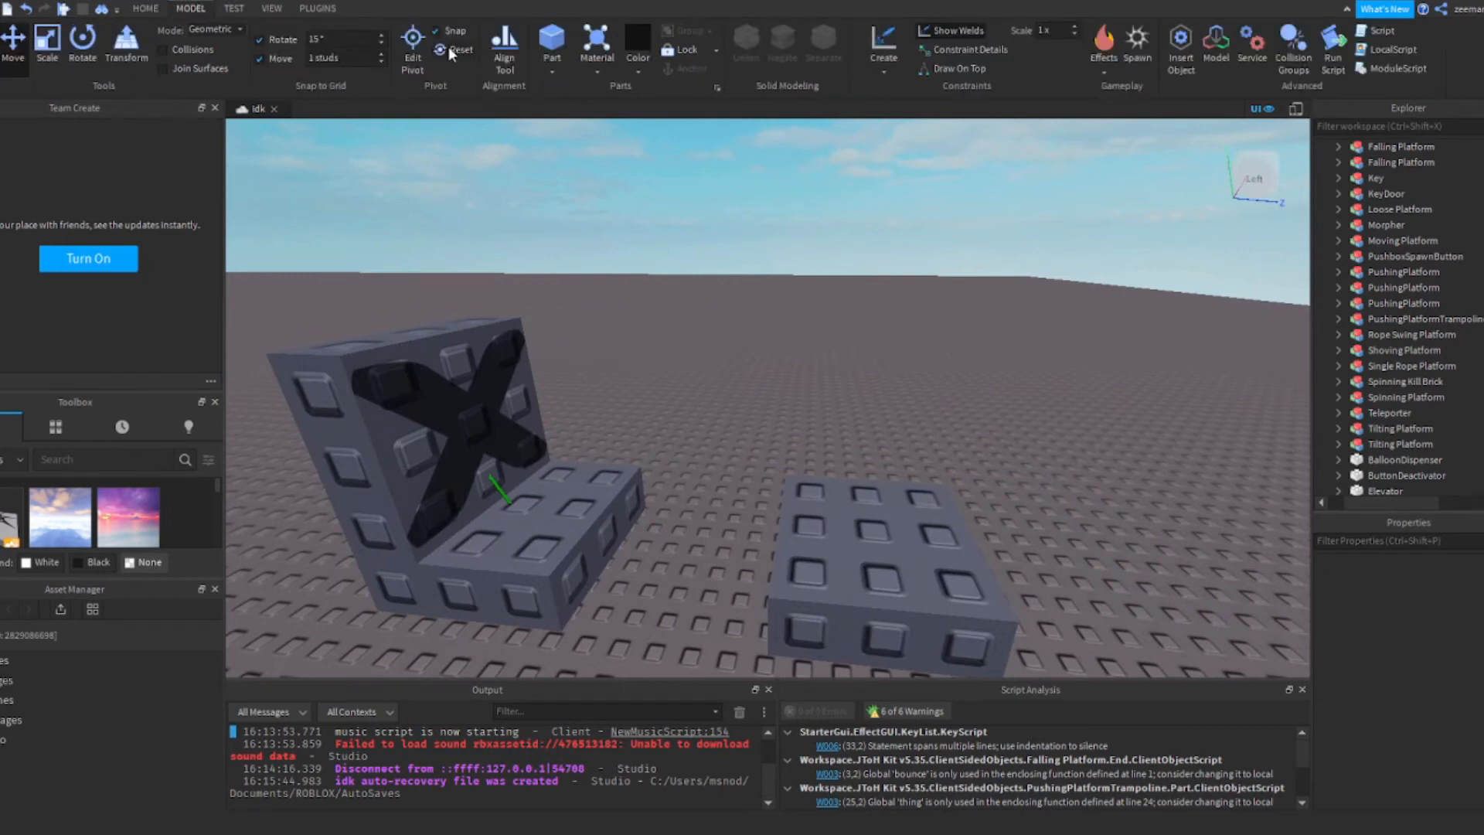
pyautogui.click(981, 55)
pyautogui.moveTo(828, 221); pyautogui.dragTo(804, 310, button='right')
pyautogui.scroll(2, 824, 236)
pyautogui.scroll(-4, 819, 245)
pyautogui.scroll(4, 818, 247)
pyautogui.keyDown('alt'); pyautogui.click(796, 362); pyautogui.keyUp('alt')
pyautogui.press('Delete')
pyautogui.moveTo(795, 363); pyautogui.dragTo(652, 378, button='right')
pyautogui.click(649, 373)
pyautogui.press('Delete')
# Shift the PushingPlatform's upright wall part outward so it stands directly beside the floor part
pyautogui.scroll(5, 648, 371)
pyautogui.scroll(-5, 506, 359)
pyautogui.moveTo(506, 359); pyautogui.dragTo(566, 335, button='right')
pyautogui.scroll(5, 505, 359)
pyautogui.scroll(-5, 567, 334)
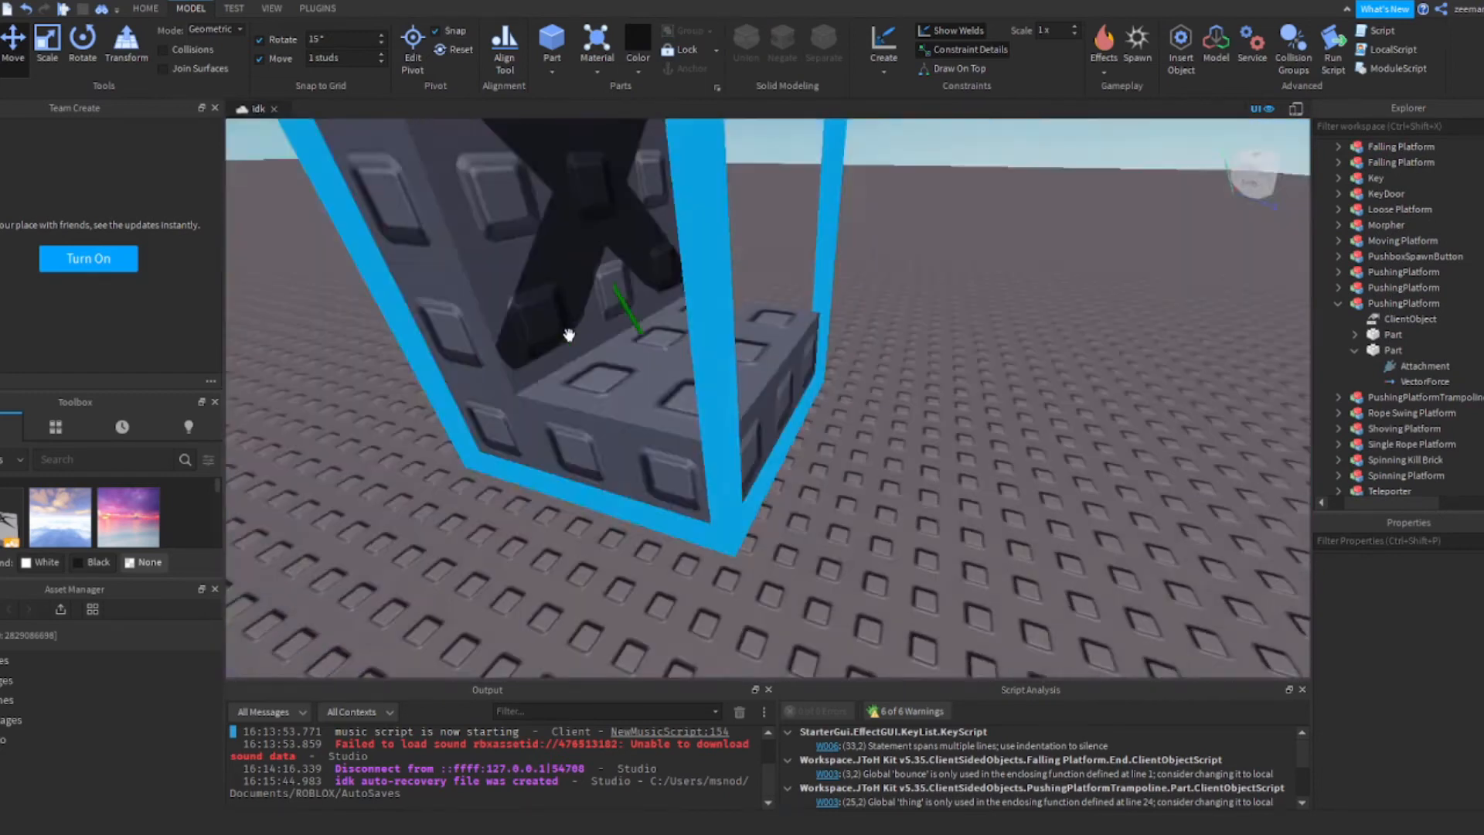
pyautogui.click(712, 317)
pyautogui.moveTo(712, 318); pyautogui.dragTo(738, 306, button='right')
pyautogui.click(1036, 259)
pyautogui.keyDown('alt'); pyautogui.click(844, 292); pyautogui.keyUp('alt')
pyautogui.moveTo(927, 322); pyautogui.dragTo(875, 319)
pyautogui.moveTo(895, 285); pyautogui.dragTo(891, 292, button='right')
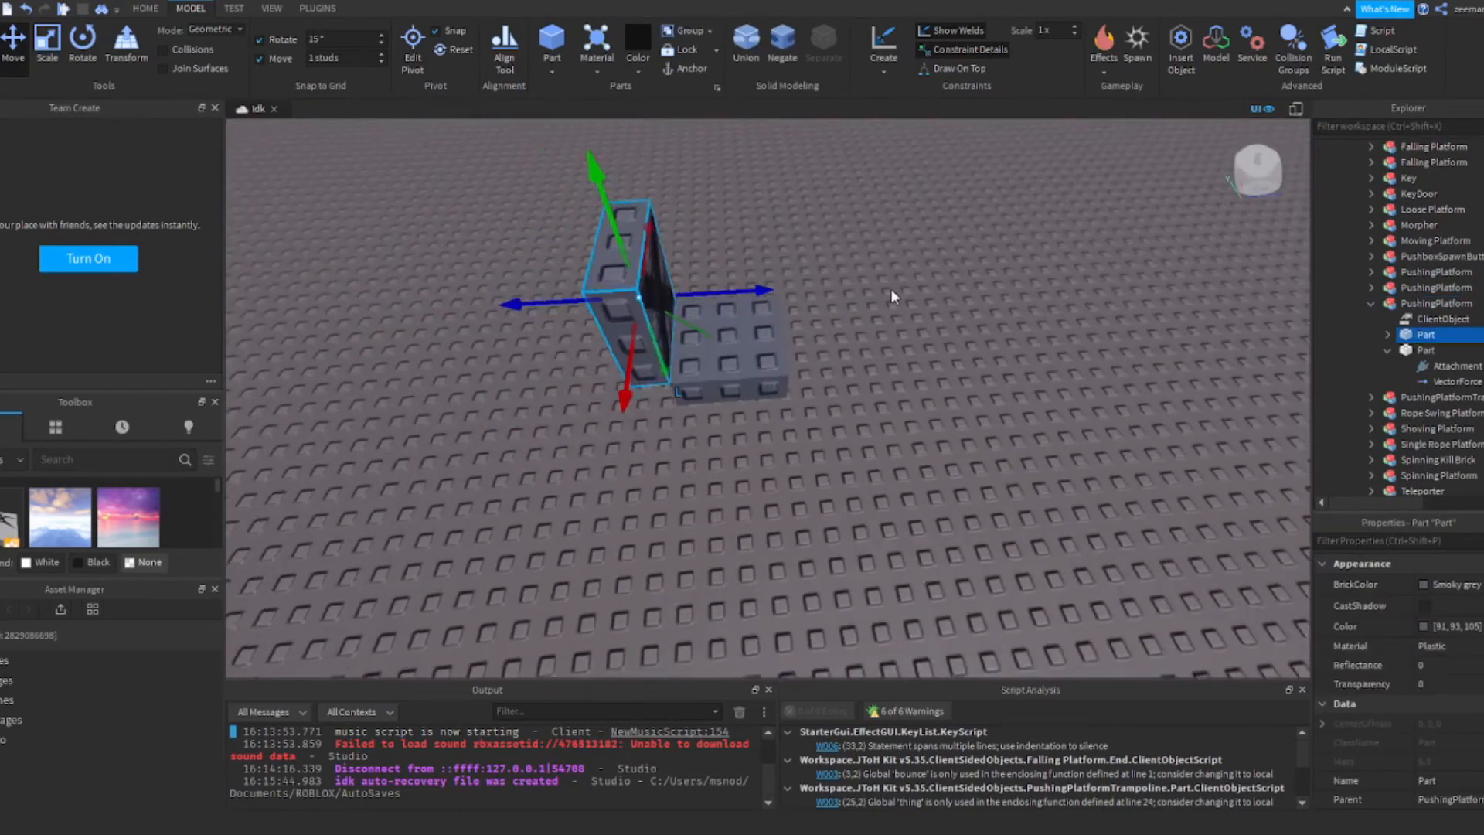
# Duplicate the wall part and place the copy on the floor part's opposite side, facing inward
pyautogui.scroll(-2, 890, 292)
pyautogui.hotkey('ctrl', 'd')
pyautogui.moveTo(759, 312); pyautogui.dragTo(894, 324)
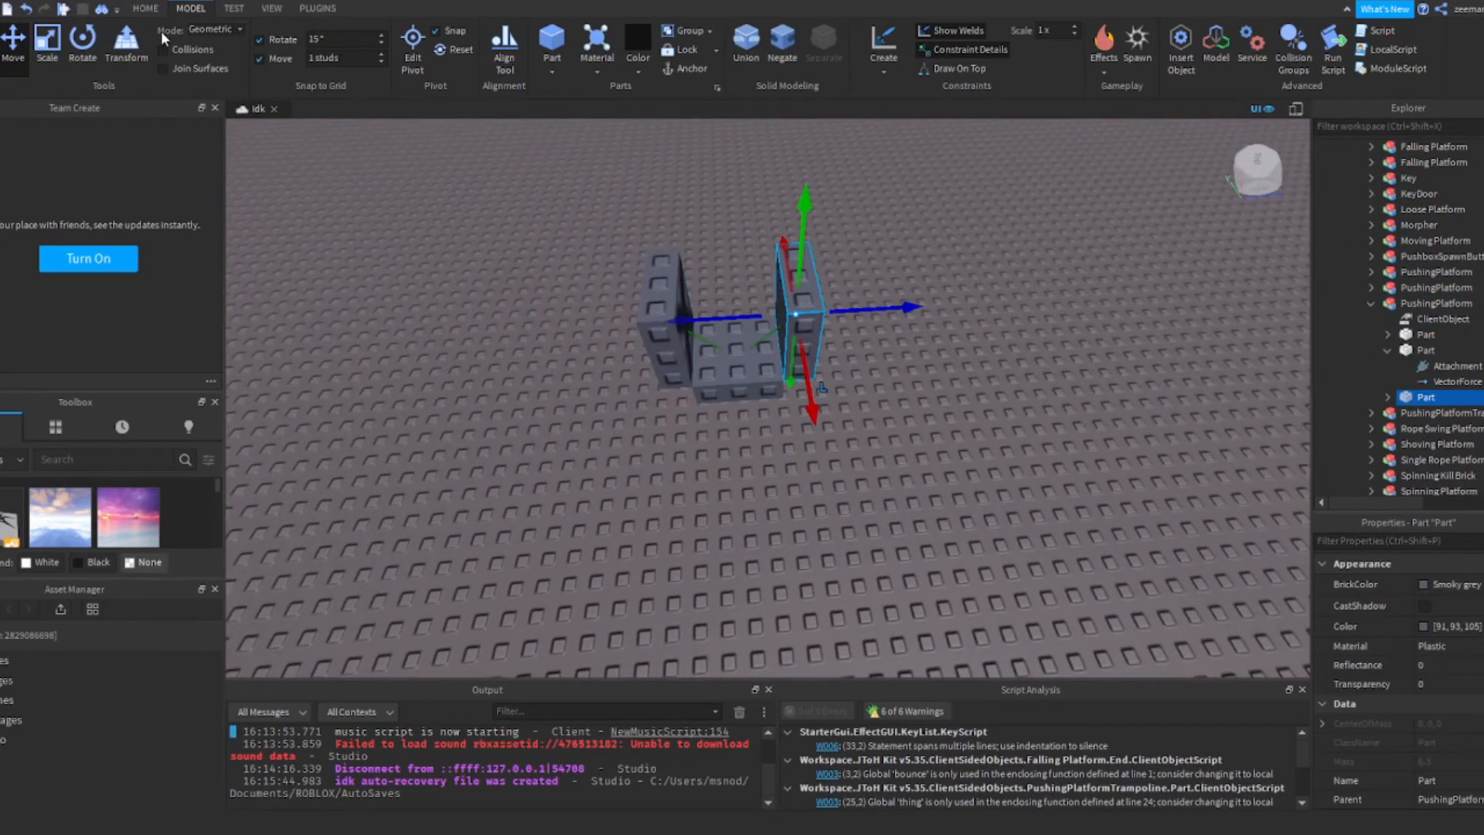
pyautogui.hotkey('ctrl', '2')
pyautogui.moveTo(796, 390); pyautogui.dragTo(812, 259)
# Duplicate both walls and rotate the copies to close the two open sides around the floor part
pyautogui.keyDown('ctrl'); pyautogui.click(650, 302); pyautogui.keyUp('ctrl')
pyautogui.hotkey('ctrl', 'd')
pyautogui.moveTo(787, 377); pyautogui.dragTo(829, 276)
pyautogui.click(890, 348)
pyautogui.moveTo(903, 371); pyautogui.dragTo(912, 382, button='right')
# Replace the floor part's Attachment and VectorForce with a BodyGyro and a BodyVelocity
pyautogui.click(1393, 351)
pyautogui.moveTo(773, 309); pyautogui.dragTo(742, 308, button='right')
pyautogui.click(1386, 367)
pyautogui.keyDown('ctrl'); pyautogui.click(1382, 383); pyautogui.keyUp('ctrl')
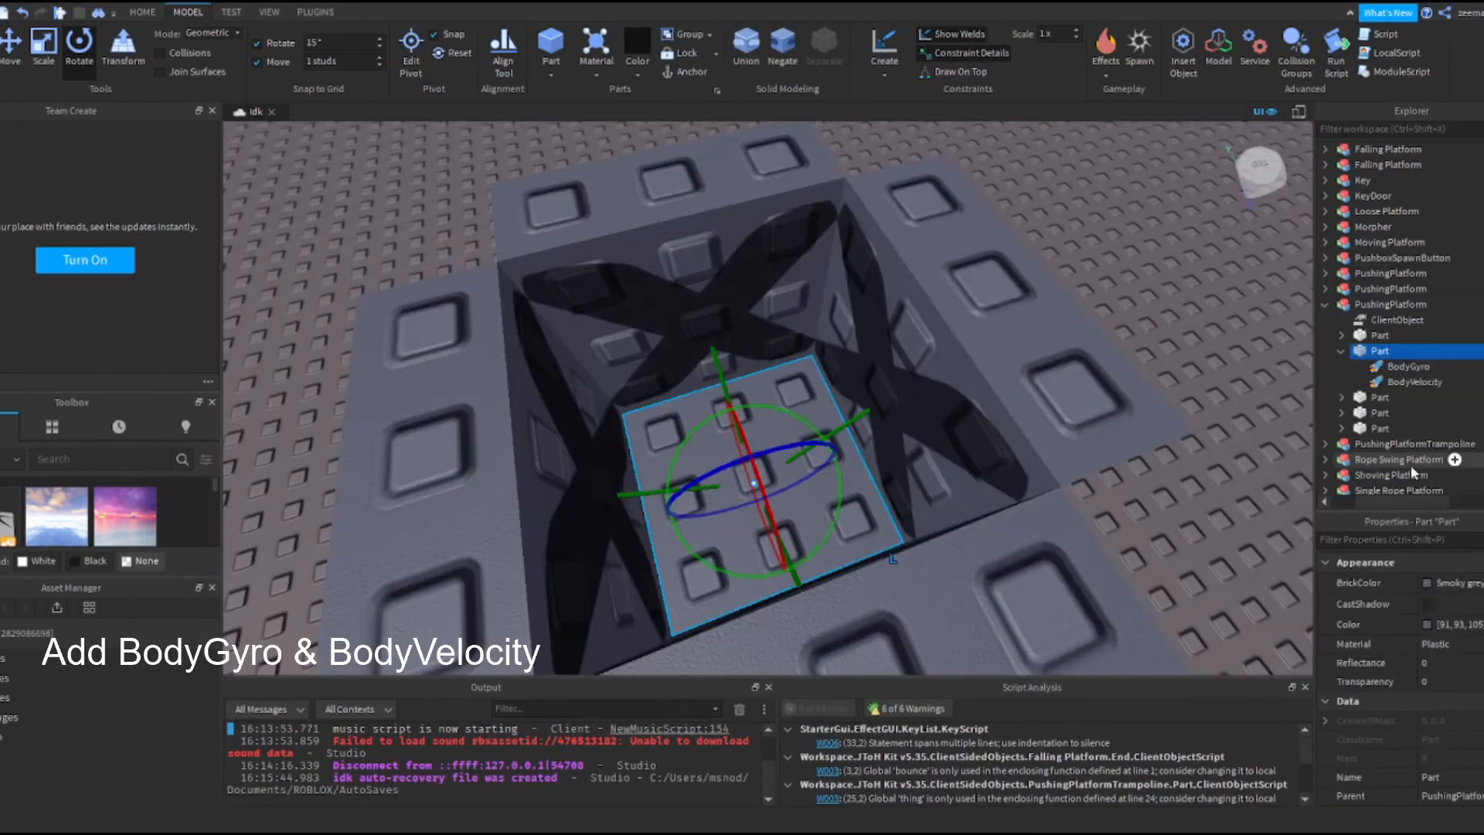
# Set the BodyGyro's MaxTorque to inf, inf, inf and its P to 500
pyautogui.click(1403, 366)
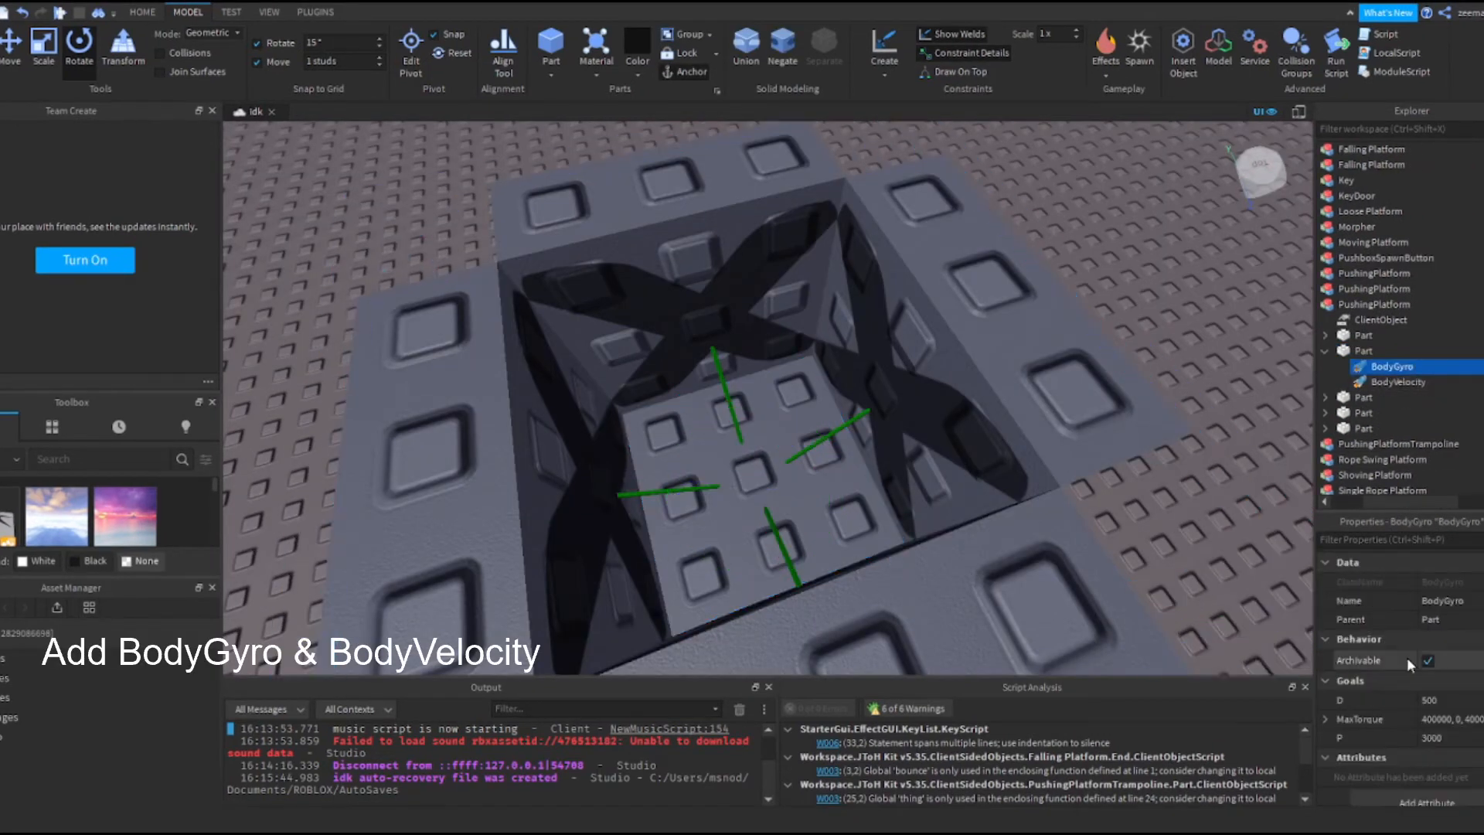
pyautogui.click(1457, 723)
pyautogui.write('inf, inf, inf')
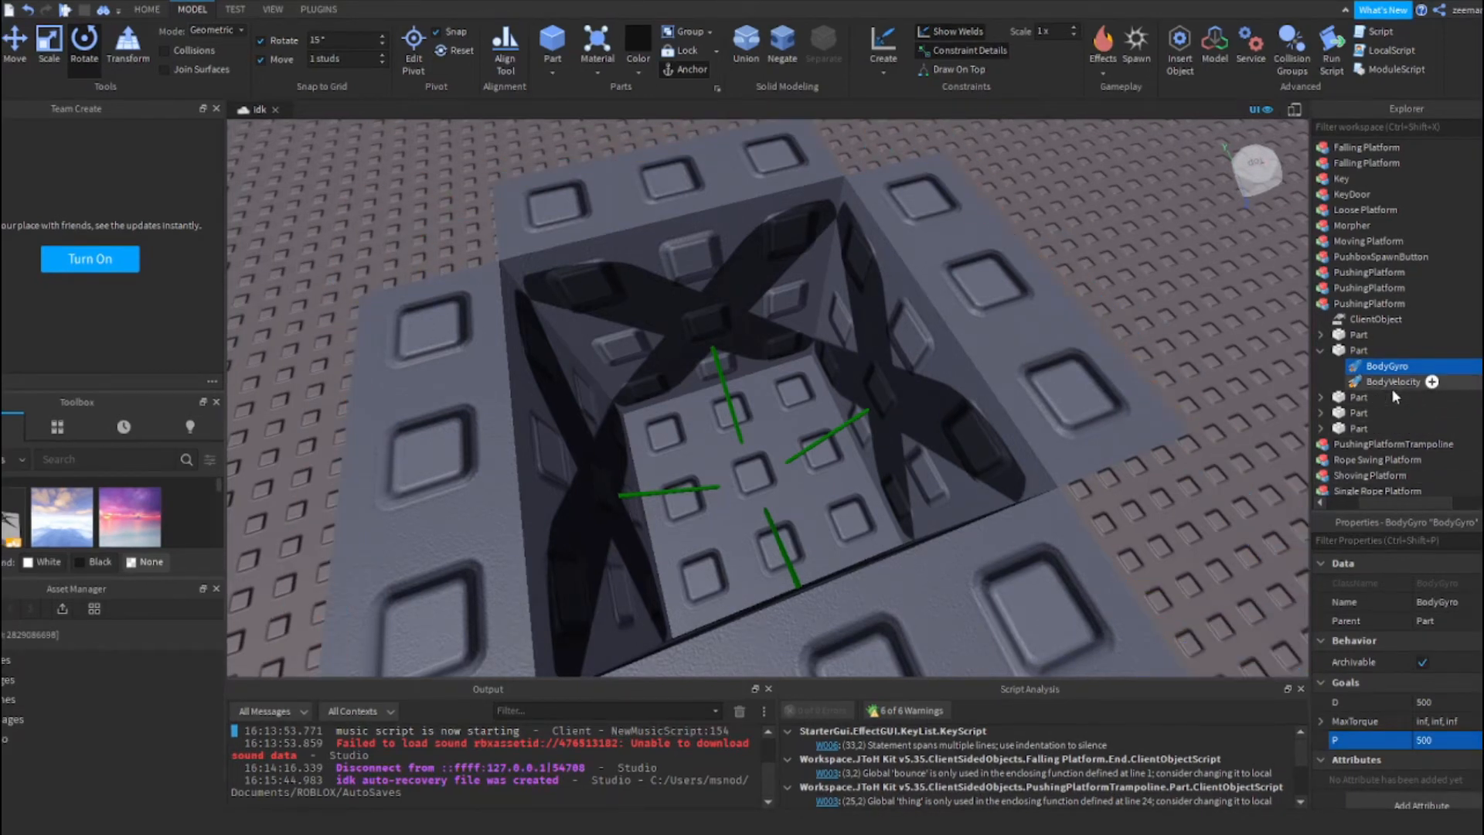
# Set the BodyVelocity's MaxForce to 0, inf, 0 and its Velocity to 0, 0, 0
pyautogui.click(1391, 385)
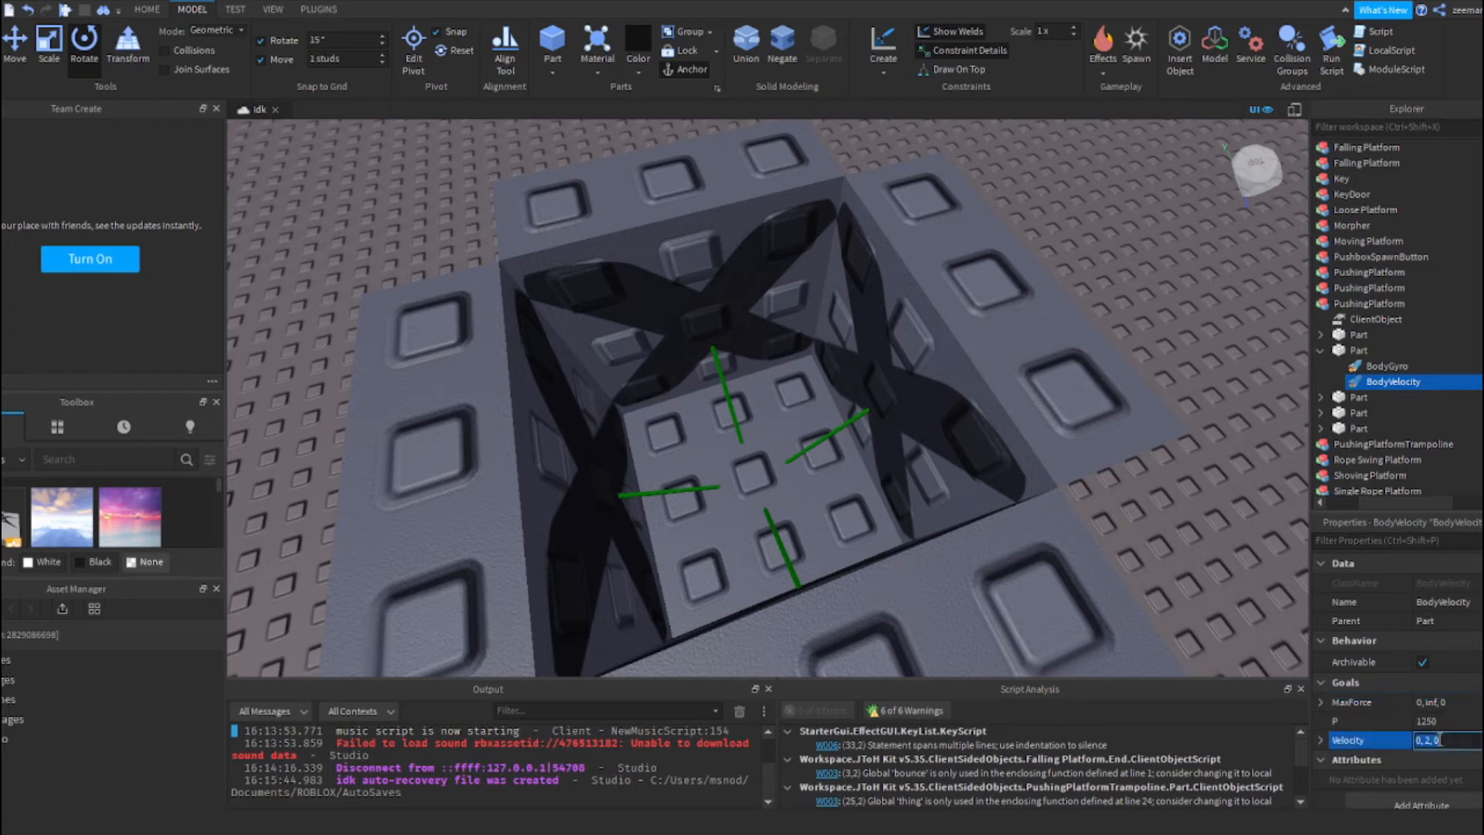
pyautogui.write('0,')
pyautogui.press('Return')
# Start a playtest near the box-shaped PushingPlatform and jump the character into it
pyautogui.press('s')
pyautogui.moveTo(800, 466); pyautogui.dragTo(800, 465, button='right')
pyautogui.press('w')
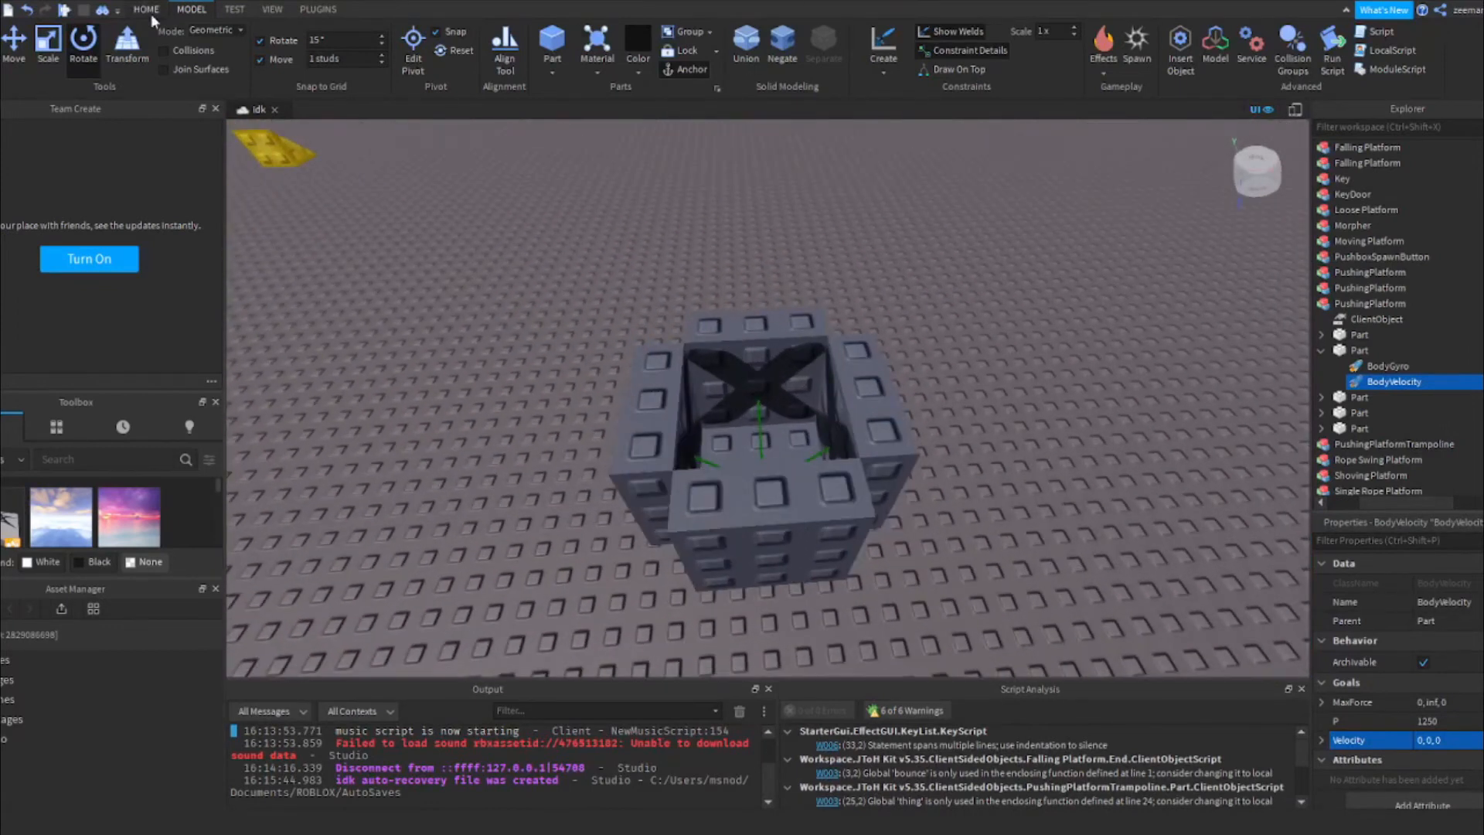
pyautogui.click(146, 9)
pyautogui.click(663, 40)
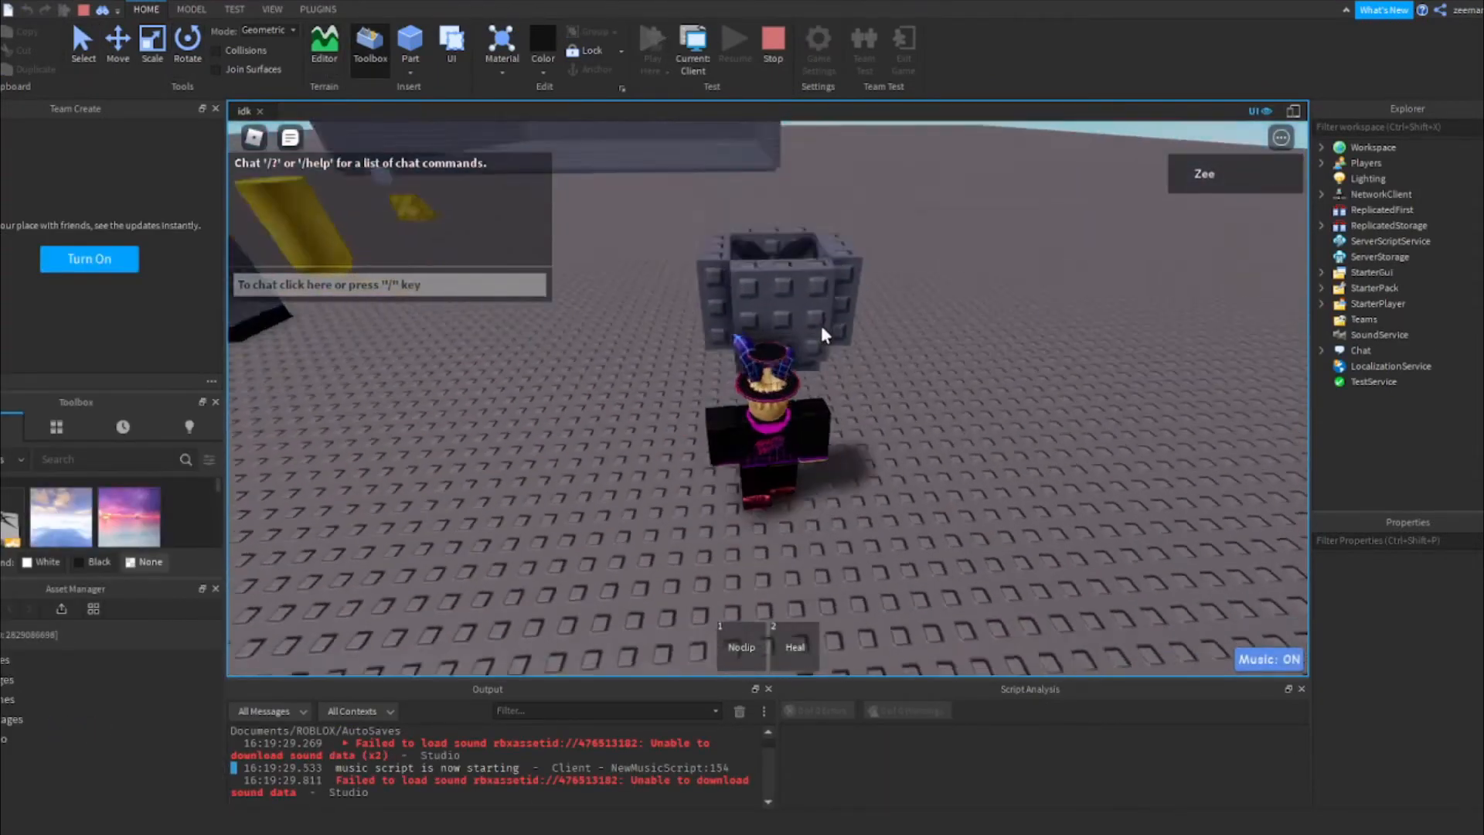
pyautogui.press('w')
pyautogui.press('space')
# Ride the box platform out beyond the baseplate to test its movement, and end the playtest
pyautogui.moveTo(821, 327); pyautogui.dragTo(821, 327, button='right')
pyautogui.scroll(-3, 822, 327)
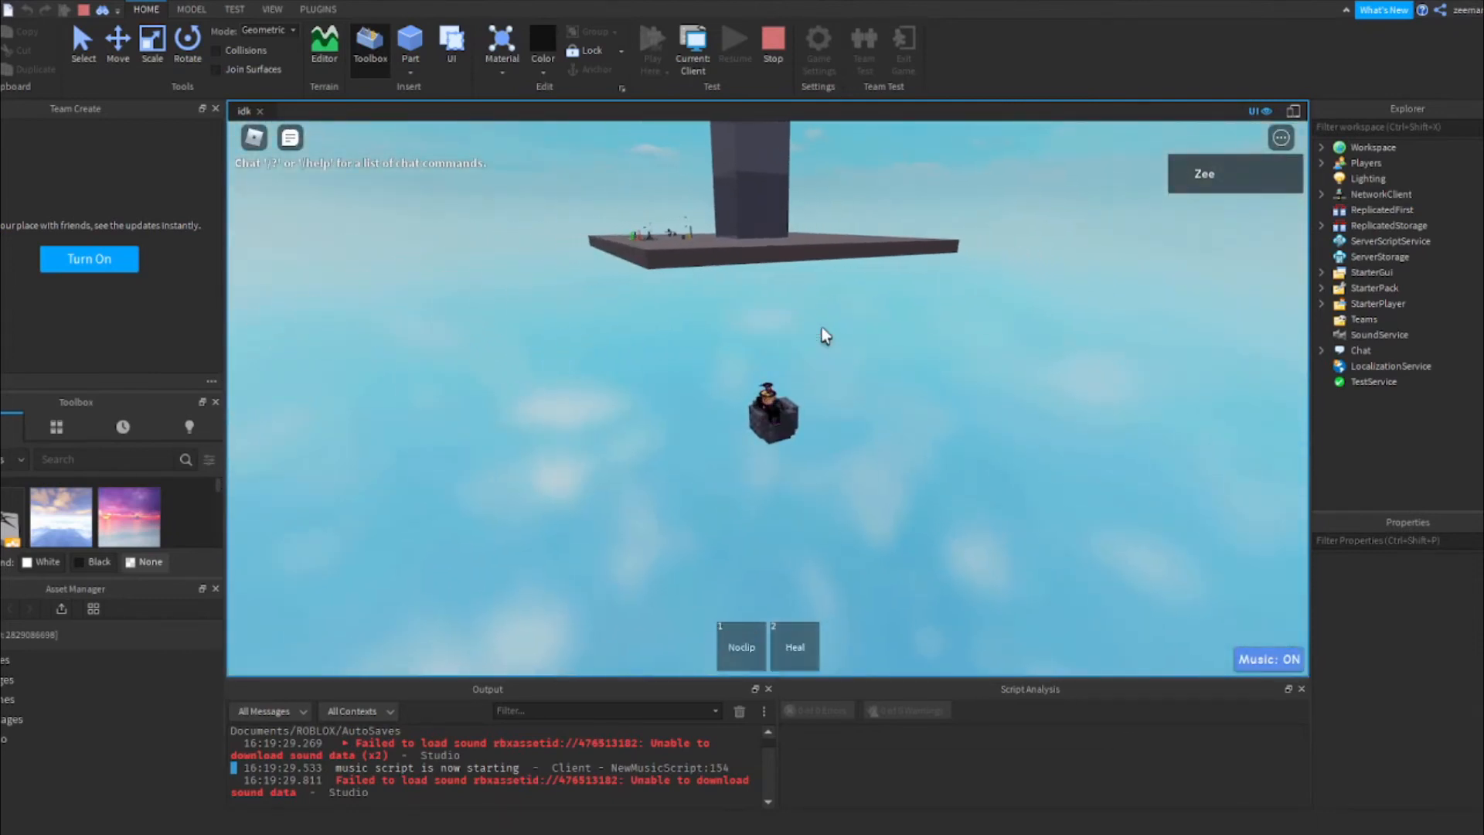
pyautogui.moveTo(822, 327); pyautogui.dragTo(821, 328, button='right')
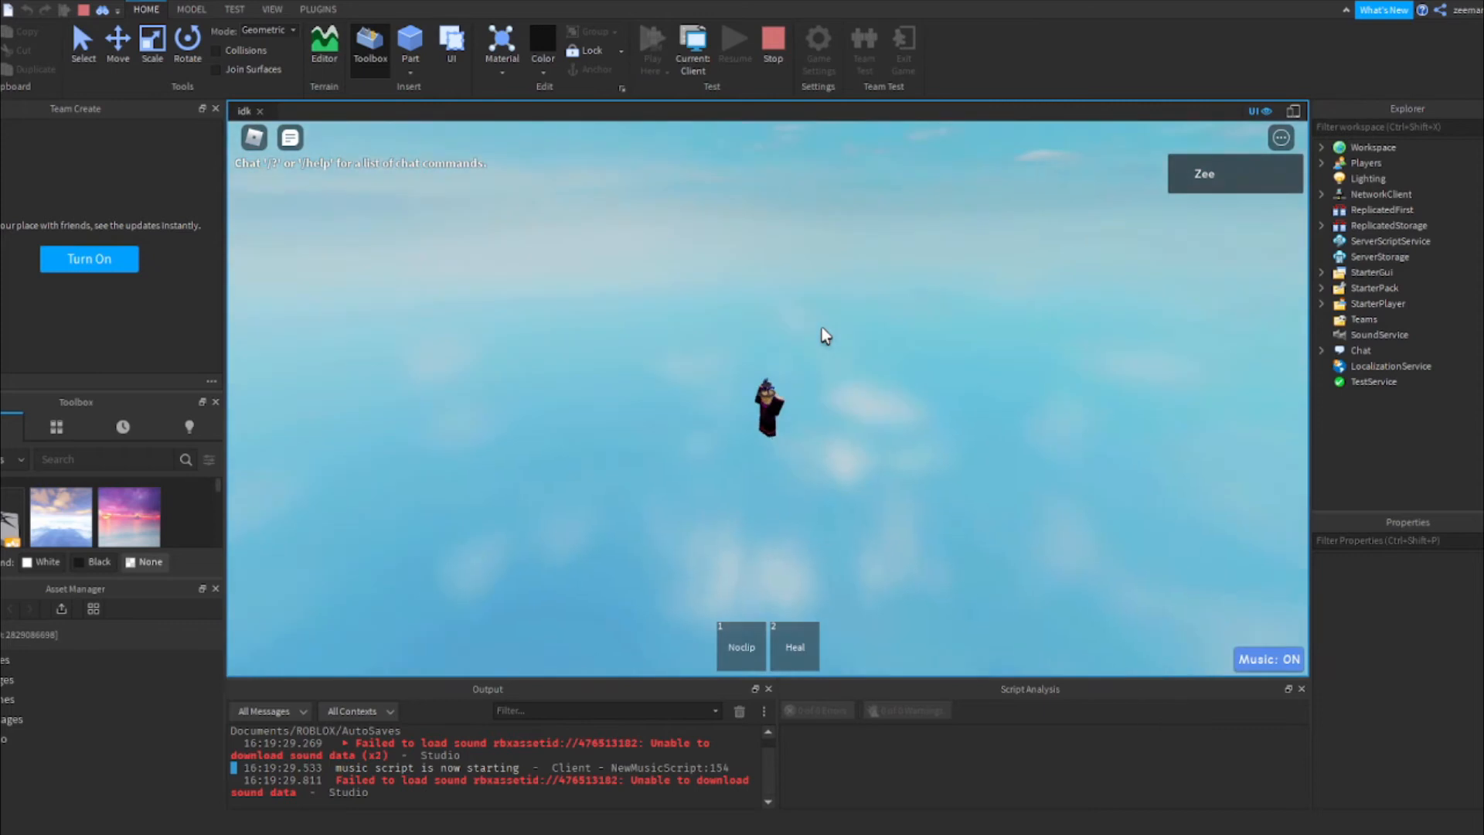
pyautogui.moveTo(821, 327); pyautogui.dragTo(821, 326, button='right')
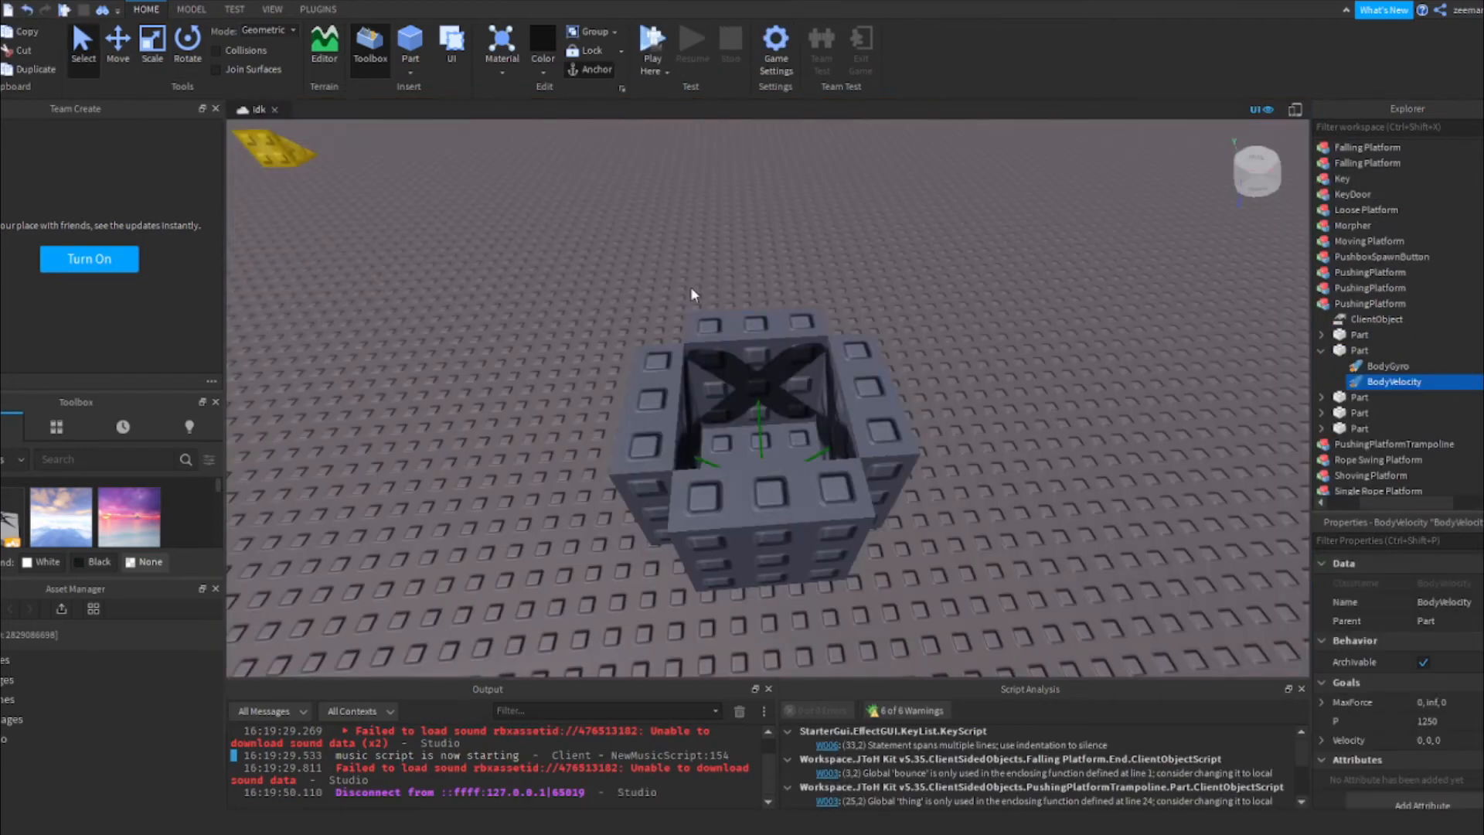
# Duplicate the Beginner Spinning Weld Platform model and place the copy on open ground
pyautogui.moveTo(690, 286)
pyautogui.mouseDown(button='right')
pyautogui.moveTo(674, 290)
pyautogui.moveTo(681, 309)
pyautogui.mouseUp(button='right')
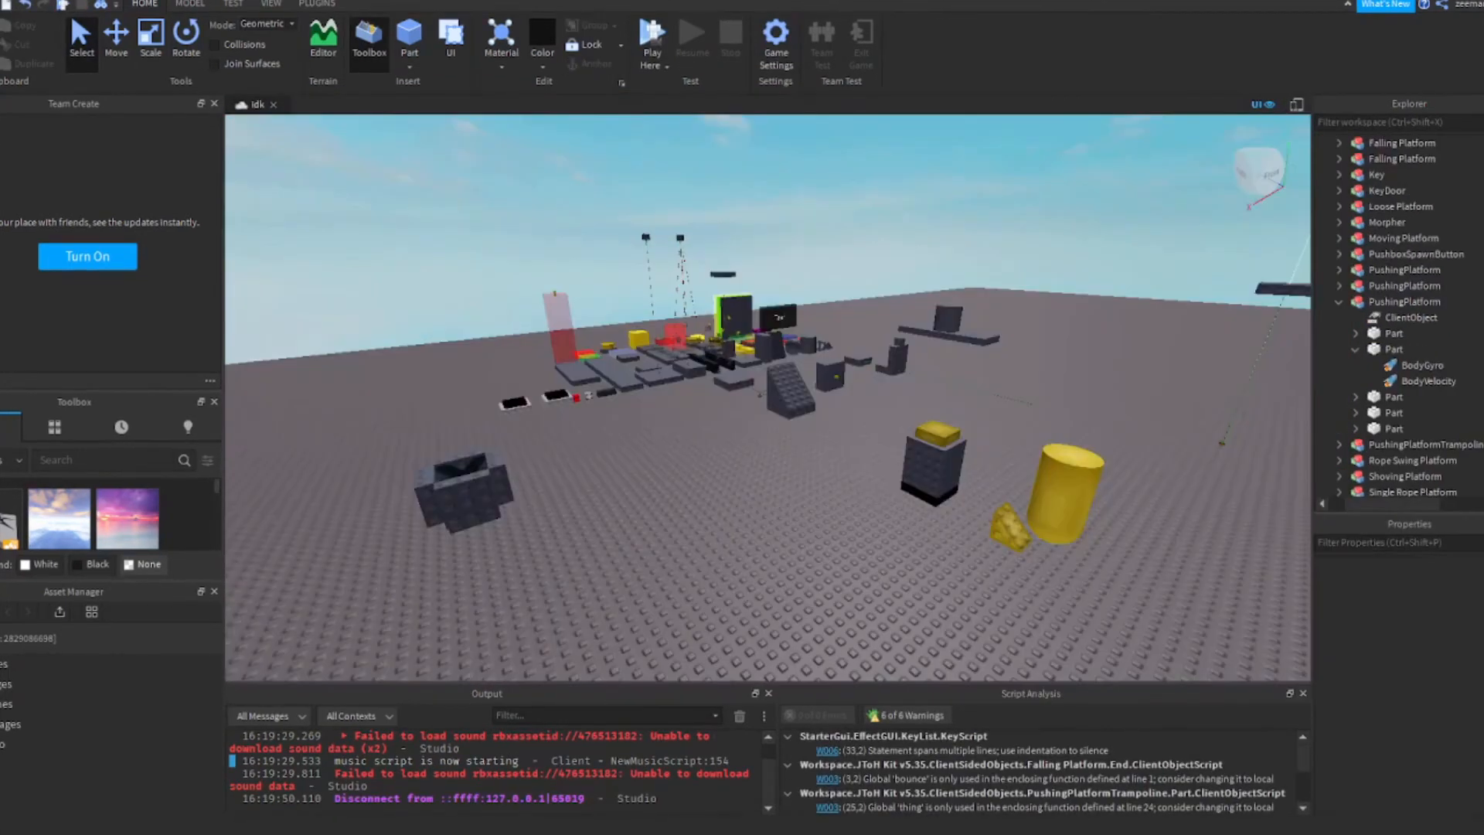
pyautogui.press('w')
pyautogui.moveTo(677, 300); pyautogui.dragTo(712, 433, button='right')
pyautogui.click(647, 415)
pyautogui.hotkey('ctrl', 'd')
pyautogui.press('d')
pyautogui.moveTo(647, 415); pyautogui.dragTo(825, 401)
# Lift the copied Beginner Spinning Weld Platform off the ground and position it at 35, 6.5, 122
pyautogui.click(189, 4)
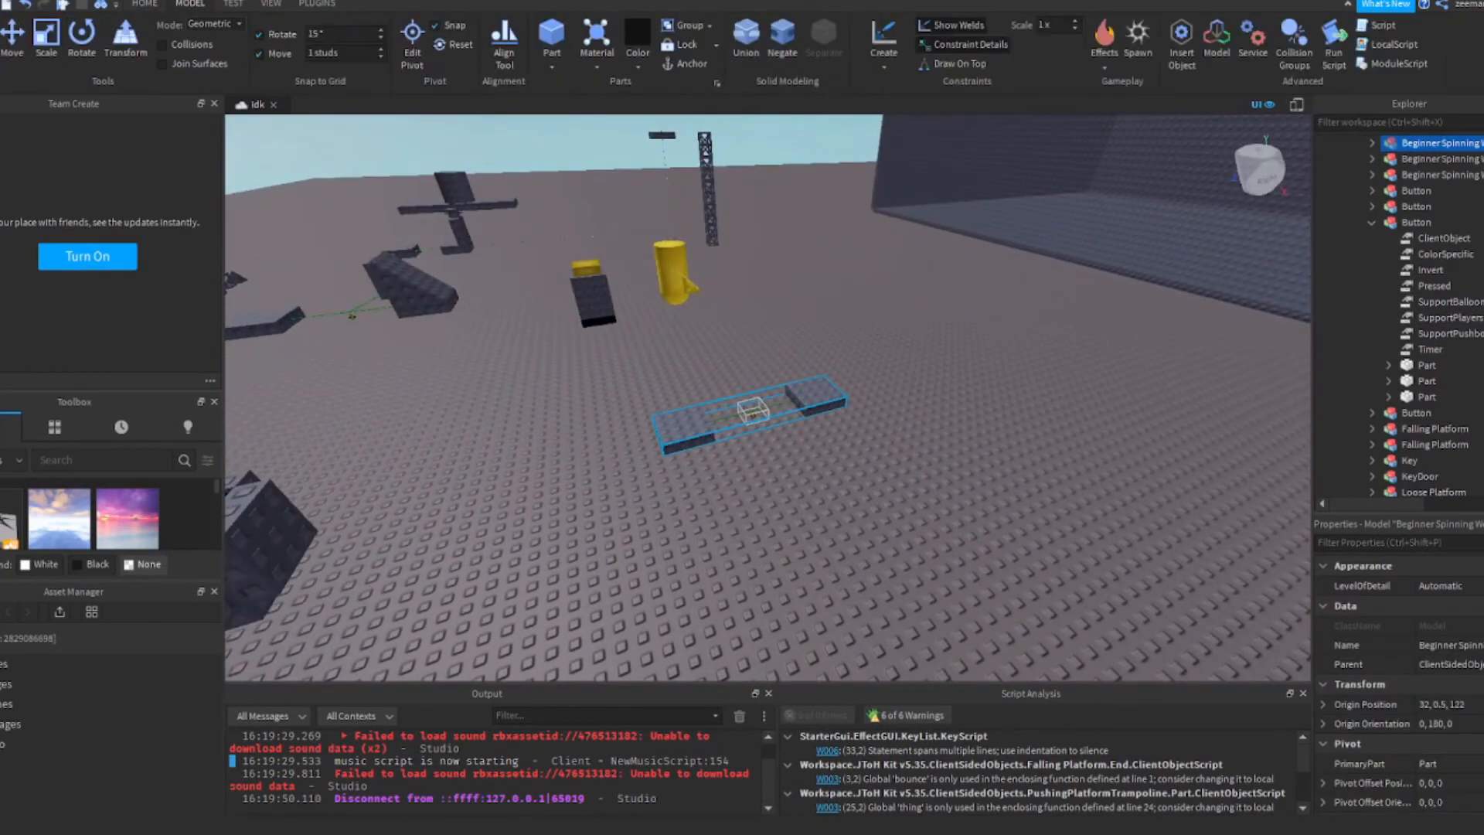
pyautogui.click(856, 399)
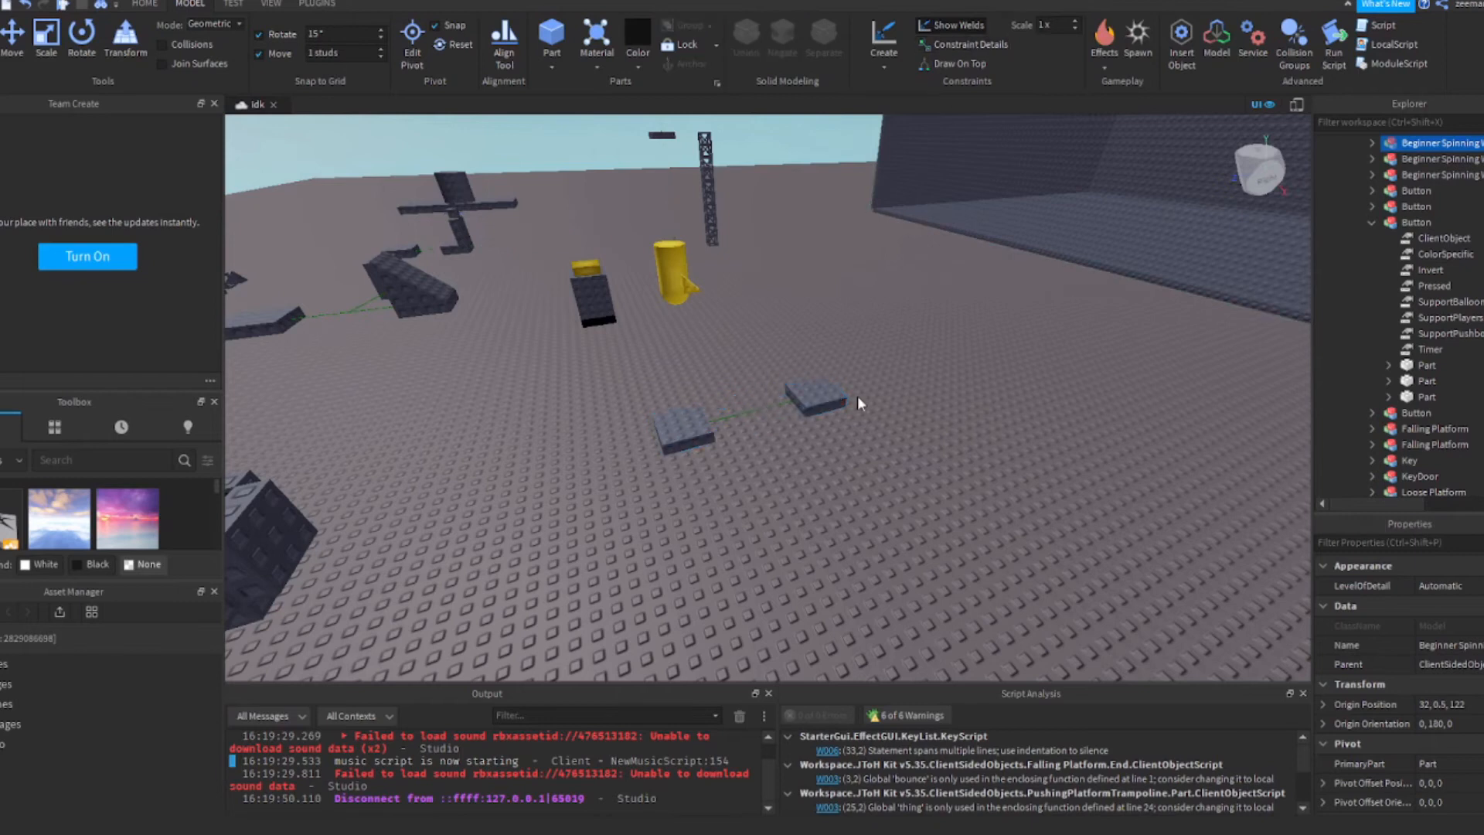
pyautogui.press('w')
pyautogui.moveTo(857, 399); pyautogui.dragTo(863, 400, button='right')
pyautogui.click(863, 400)
pyautogui.hotkey('ctrl', '2')
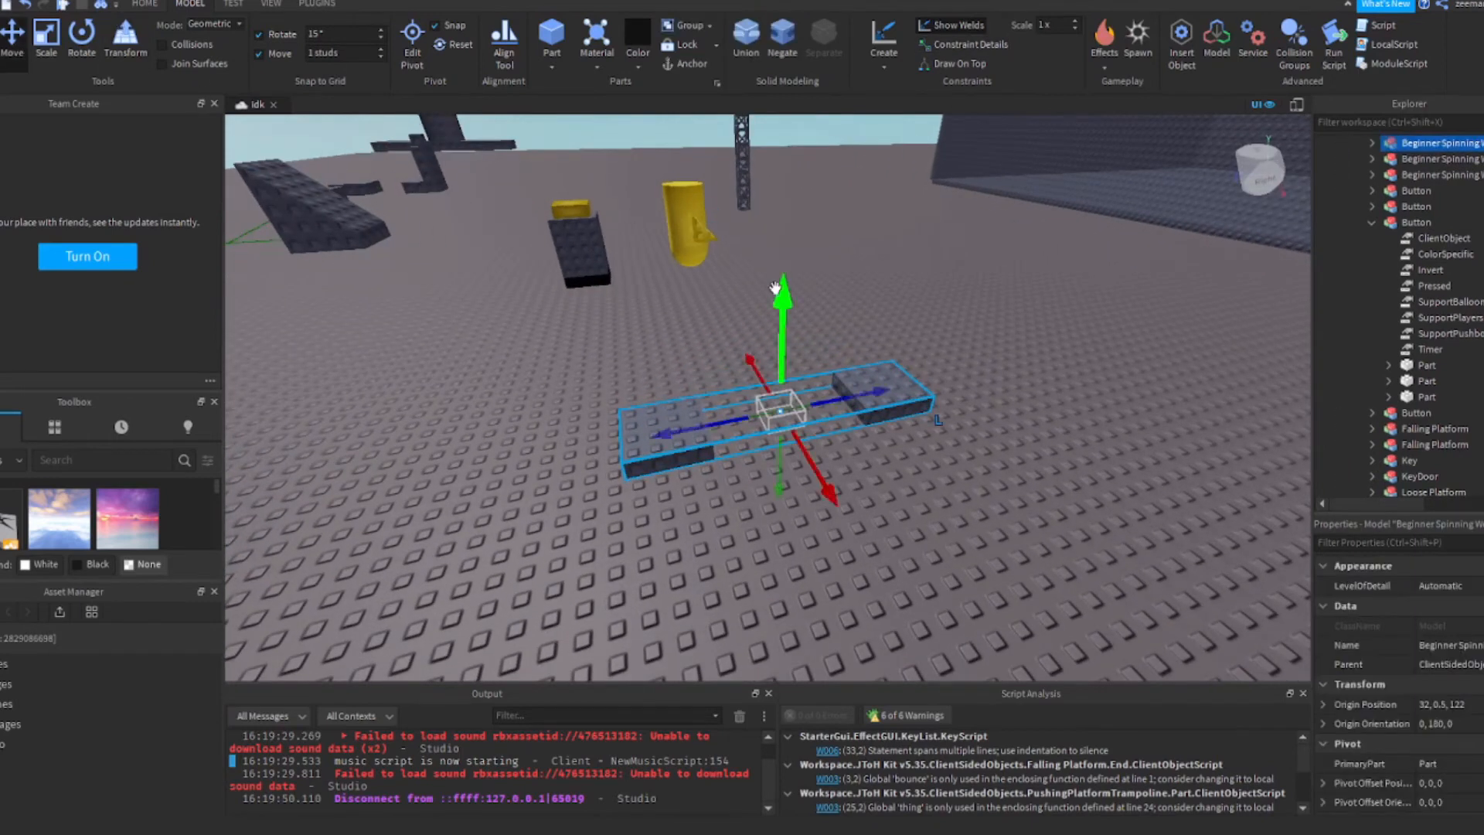
pyautogui.moveTo(775, 288); pyautogui.dragTo(752, 159)
pyautogui.moveTo(747, 160); pyautogui.dragTo(784, 331, button='right')
pyautogui.moveTo(961, 304); pyautogui.dragTo(871, 364, button='right')
pyautogui.press('f')
pyautogui.moveTo(881, 413); pyautogui.dragTo(939, 426)
pyautogui.moveTo(983, 435); pyautogui.dragTo(765, 403, button='right')
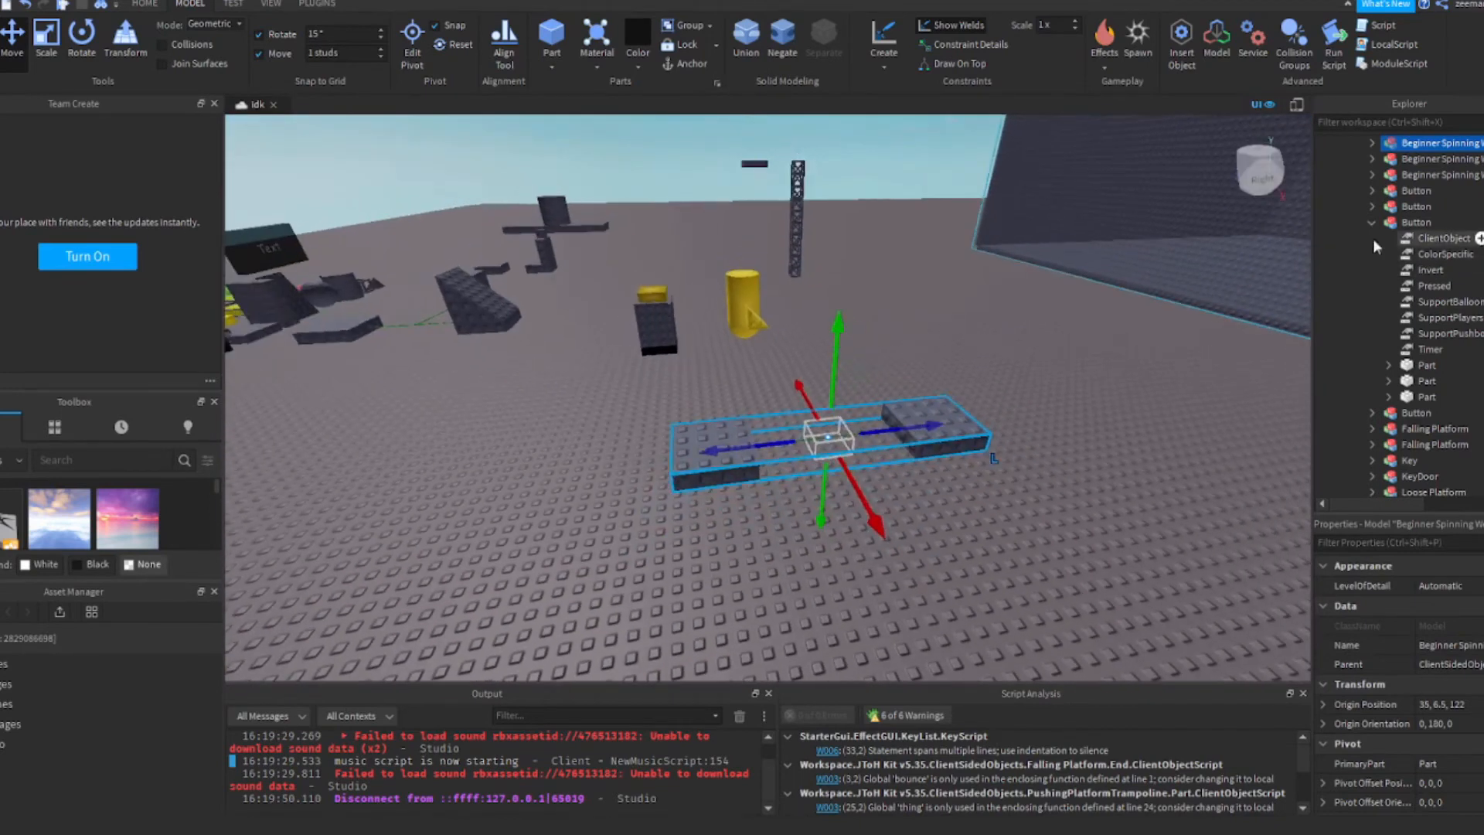
# Duplicate the raised Beginner Spinning Weld Platform and nest one copy inside the other model
pyautogui.click(1372, 223)
pyautogui.click(1373, 414)
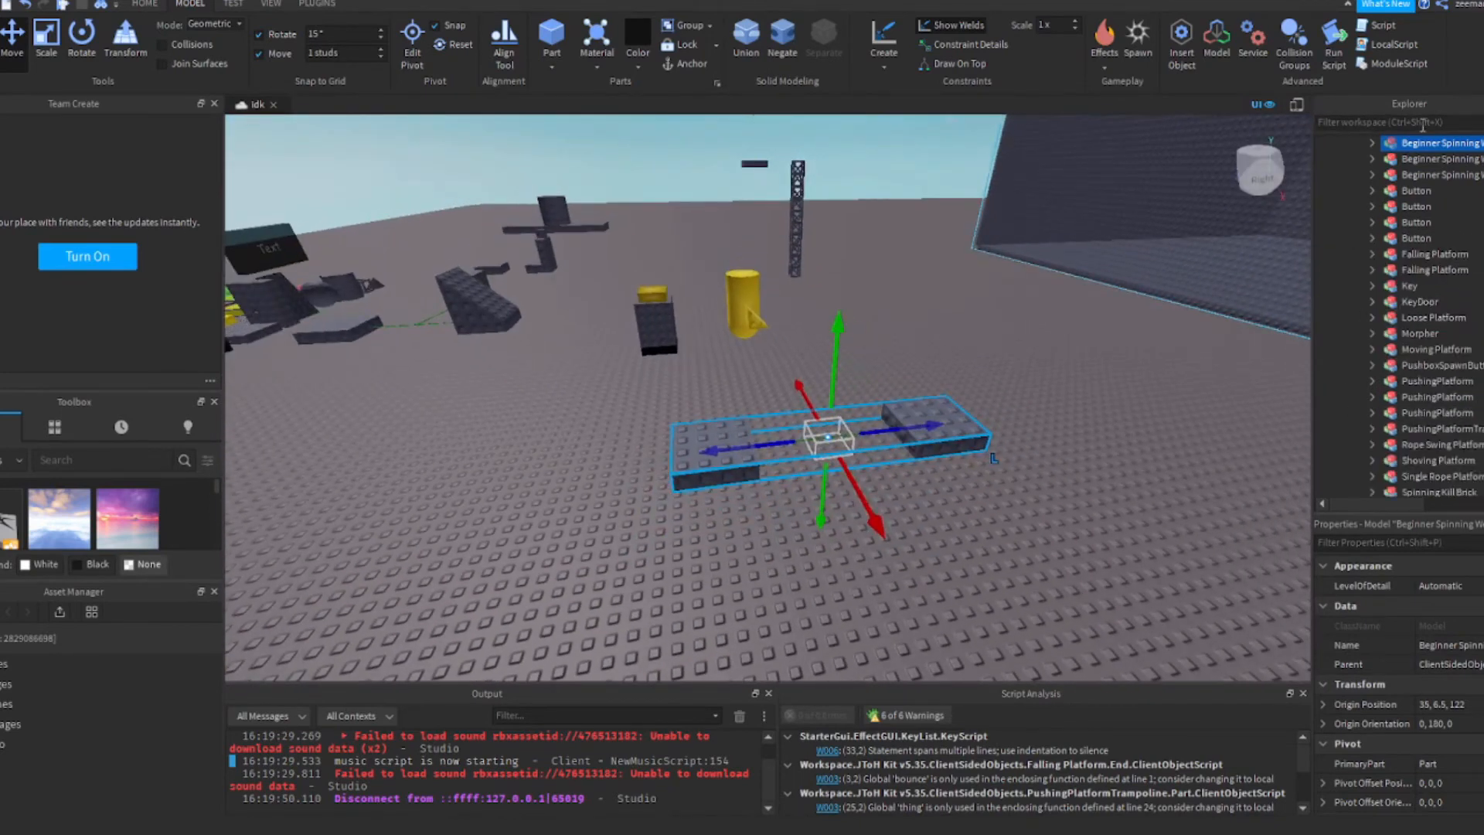
pyautogui.click(1373, 145)
pyautogui.moveTo(1070, 246); pyautogui.dragTo(1005, 231, button='right')
pyautogui.hotkey('ctrl', 'd')
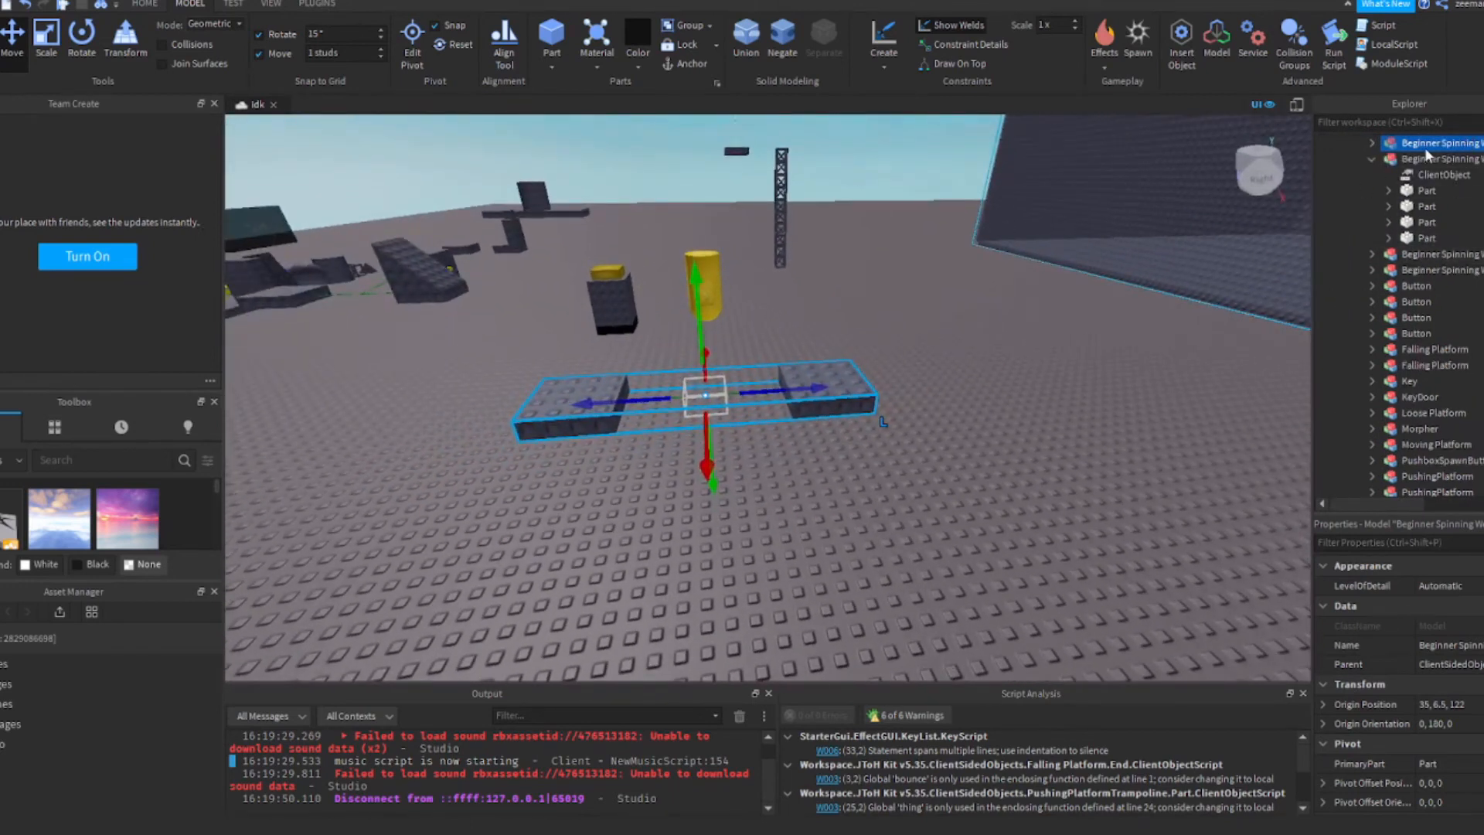
pyautogui.moveTo(1443, 155); pyautogui.dragTo(1441, 173)
pyautogui.click(1443, 148)
pyautogui.click(1391, 178)
pyautogui.moveTo(798, 387); pyautogui.dragTo(820, 388)
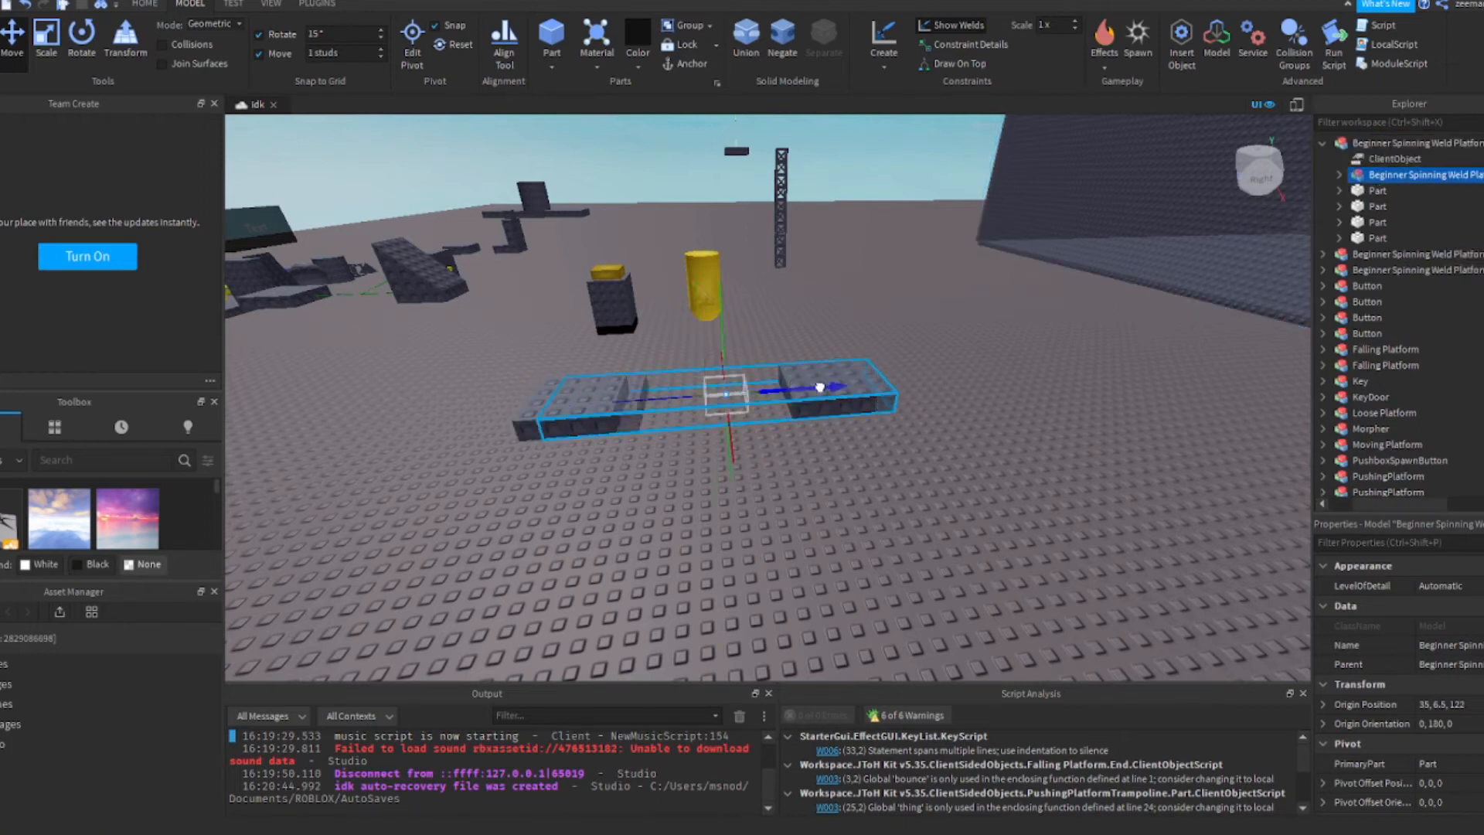
pyautogui.press('w')
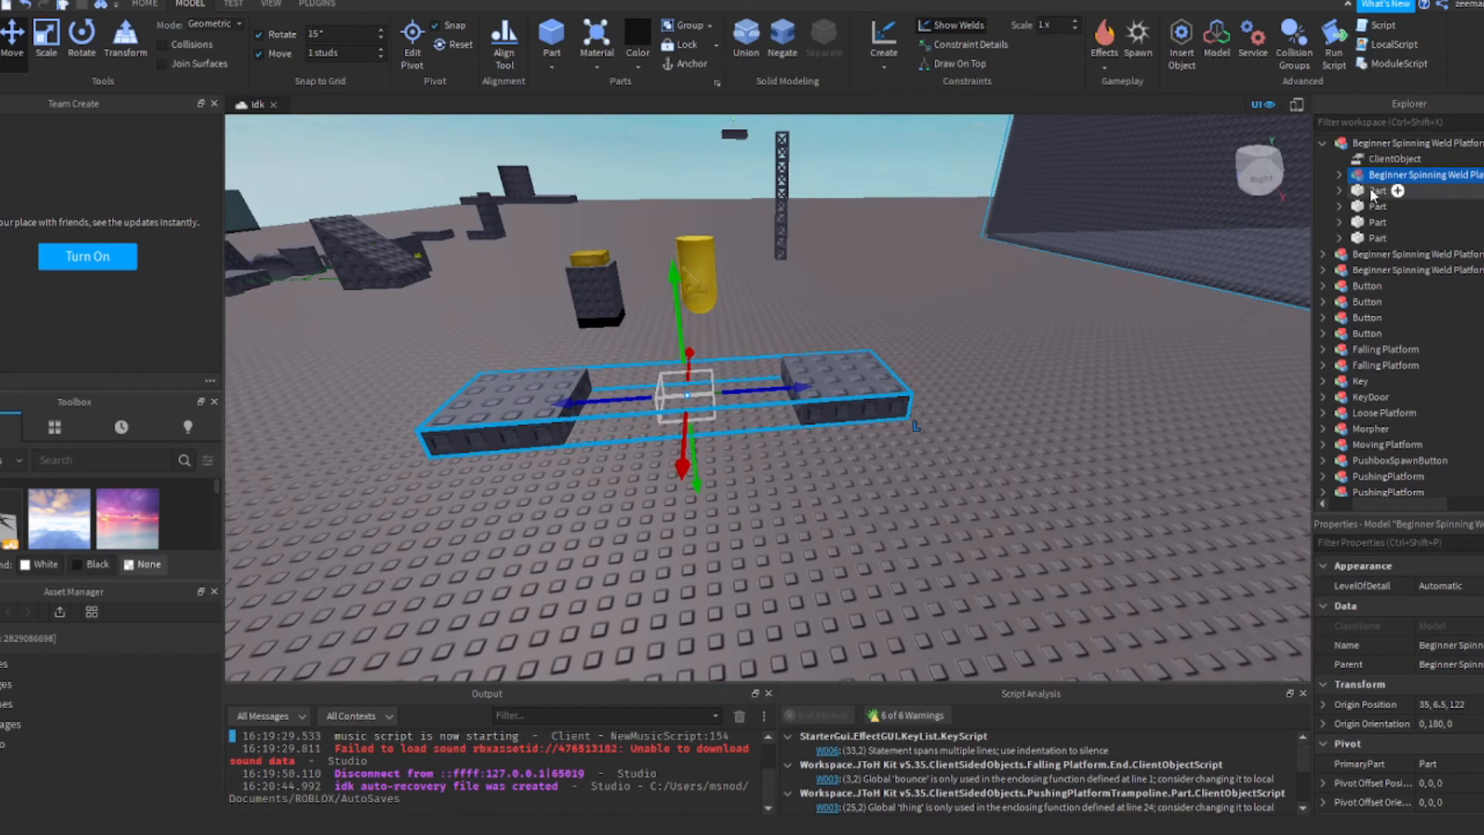
# Move the nested model's two transparent center parts into the middle of one of the platforms
pyautogui.click(1340, 175)
pyautogui.press('a')
pyautogui.moveTo(1078, 221); pyautogui.dragTo(1023, 233, button='right')
pyautogui.press('d')
pyautogui.click(1371, 208)
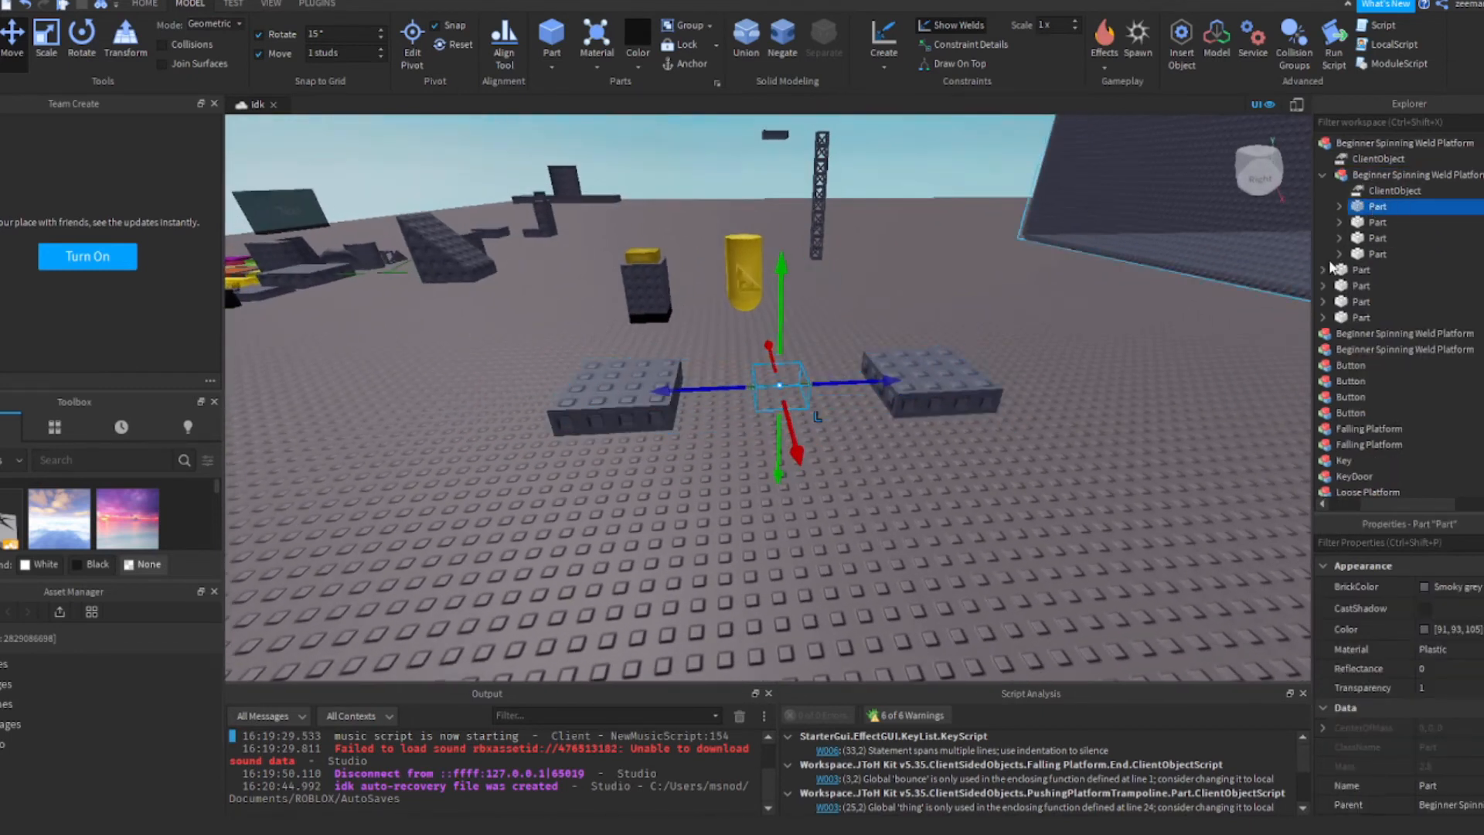
pyautogui.keyDown('ctrl'); pyautogui.click(1362, 221); pyautogui.keyUp('ctrl')
pyautogui.click(1340, 223)
pyautogui.keyDown('ctrl'); pyautogui.click(1366, 224); pyautogui.keyUp('ctrl')
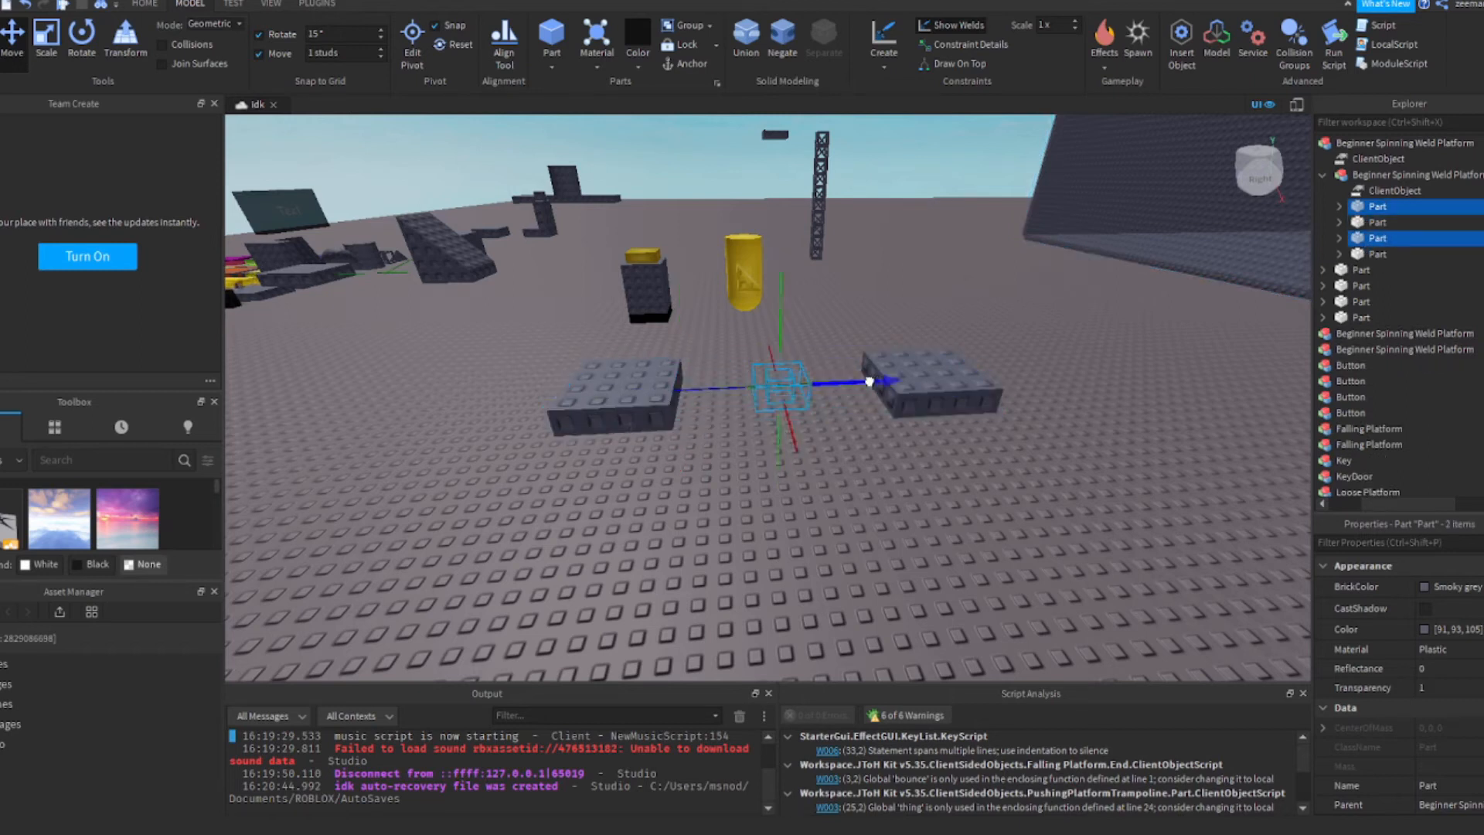
pyautogui.moveTo(740, 369); pyautogui.dragTo(696, 365, button='right')
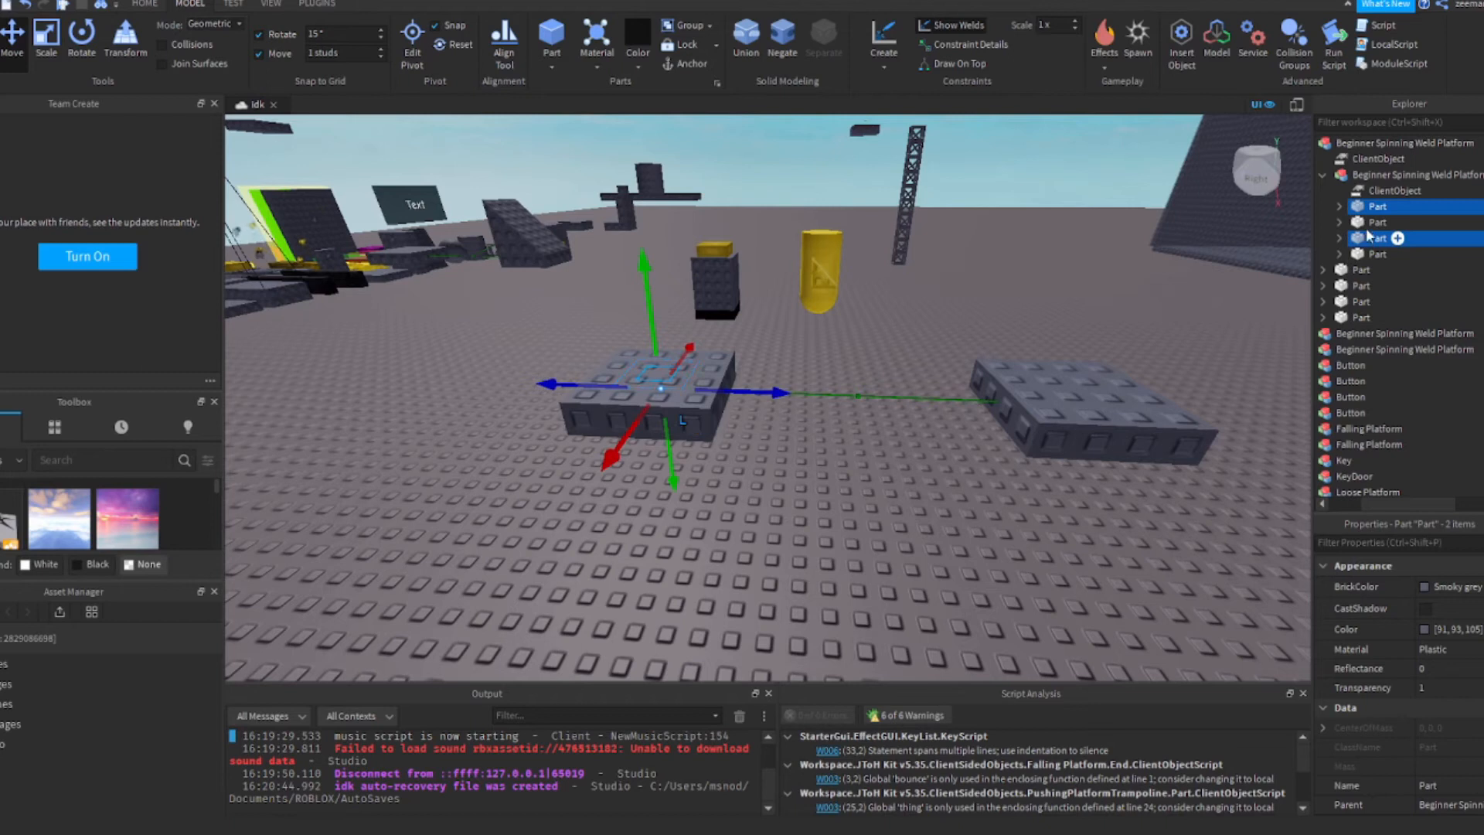
# Try deleting one of the nested model's platform parts and undo the deletion
pyautogui.click(1367, 224)
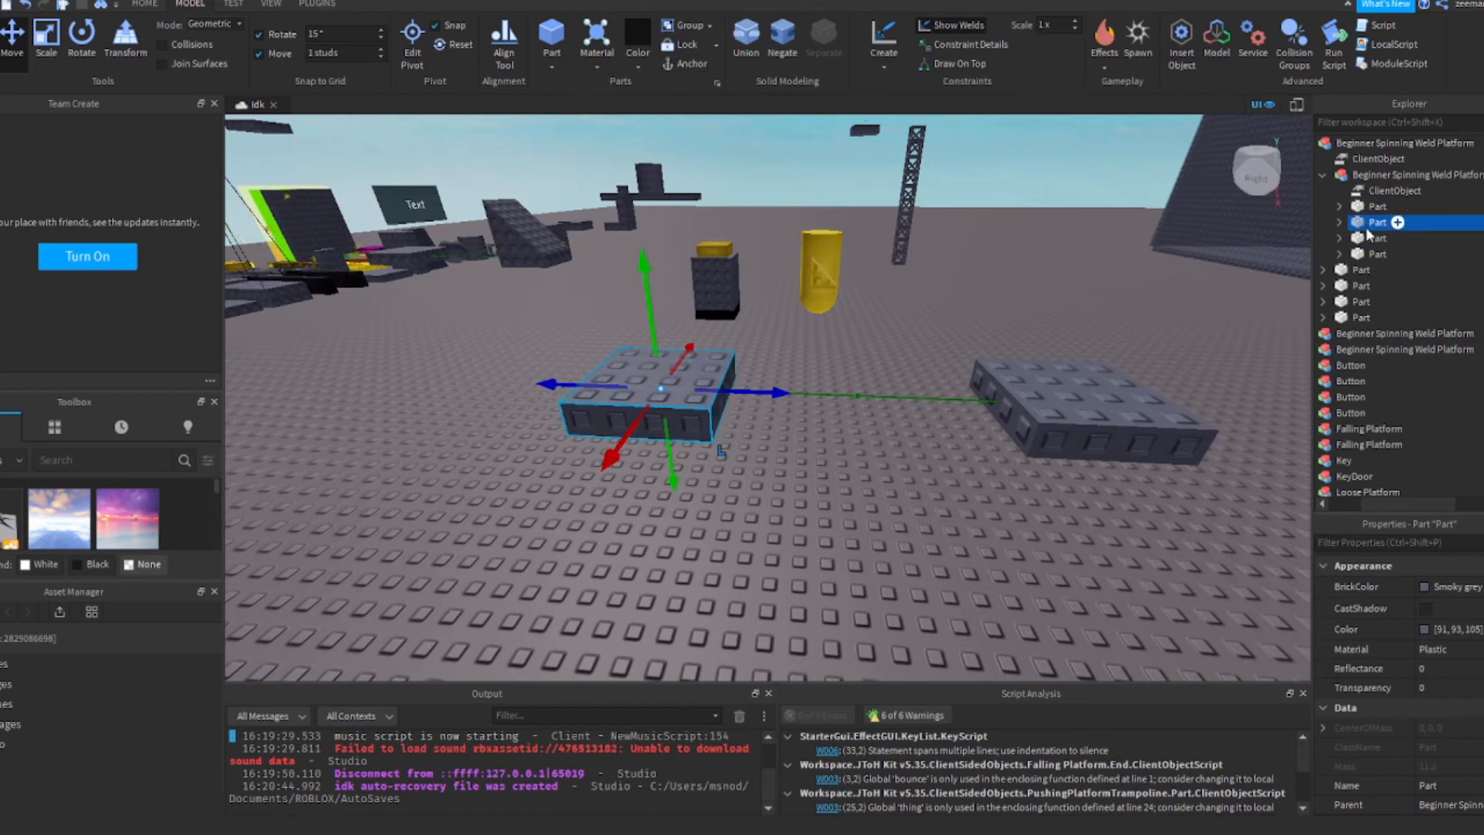
pyautogui.press('Delete')
pyautogui.click(1403, 239)
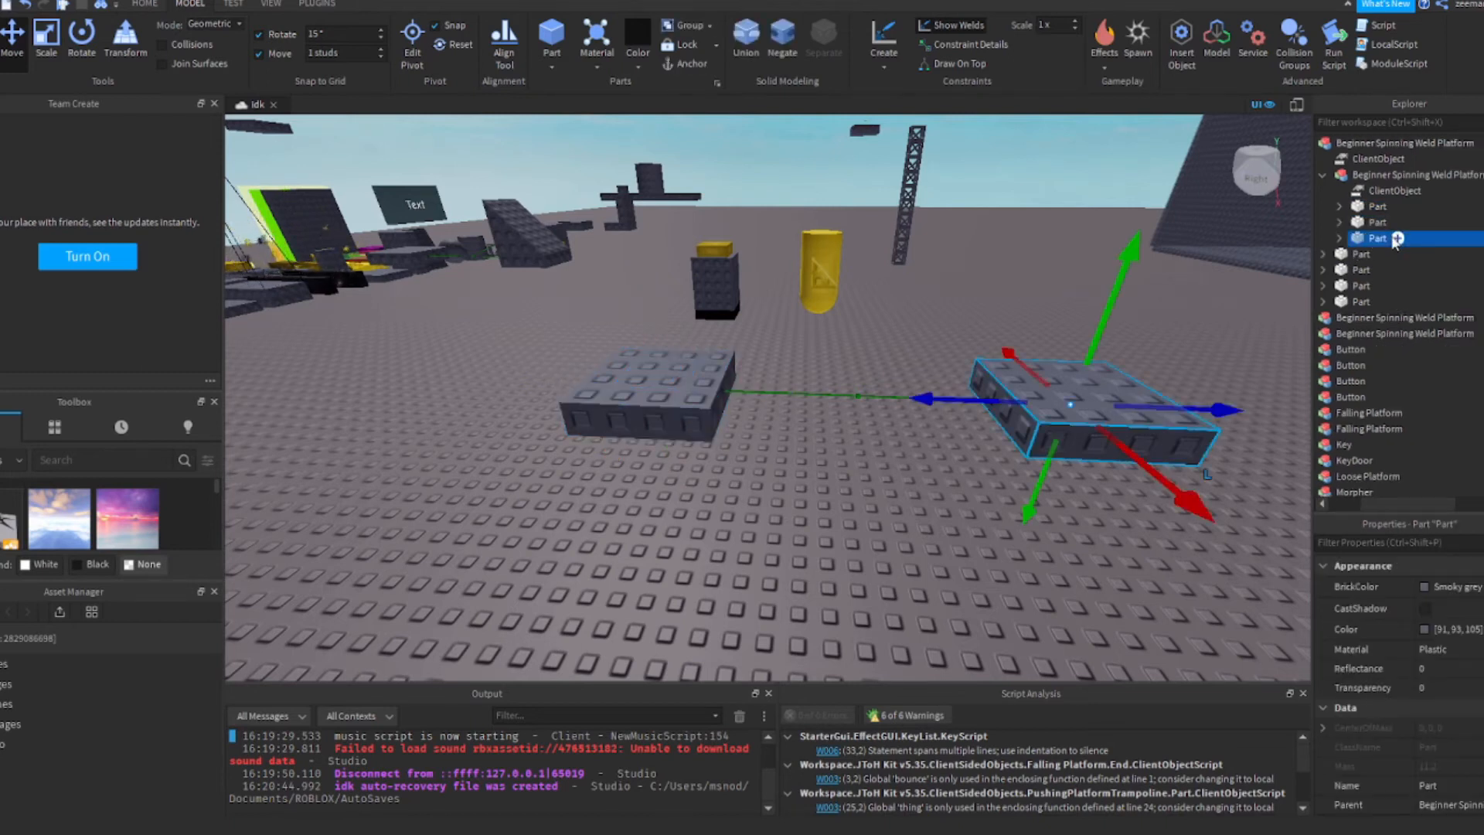
pyautogui.hotkey('ctrl', 'z')
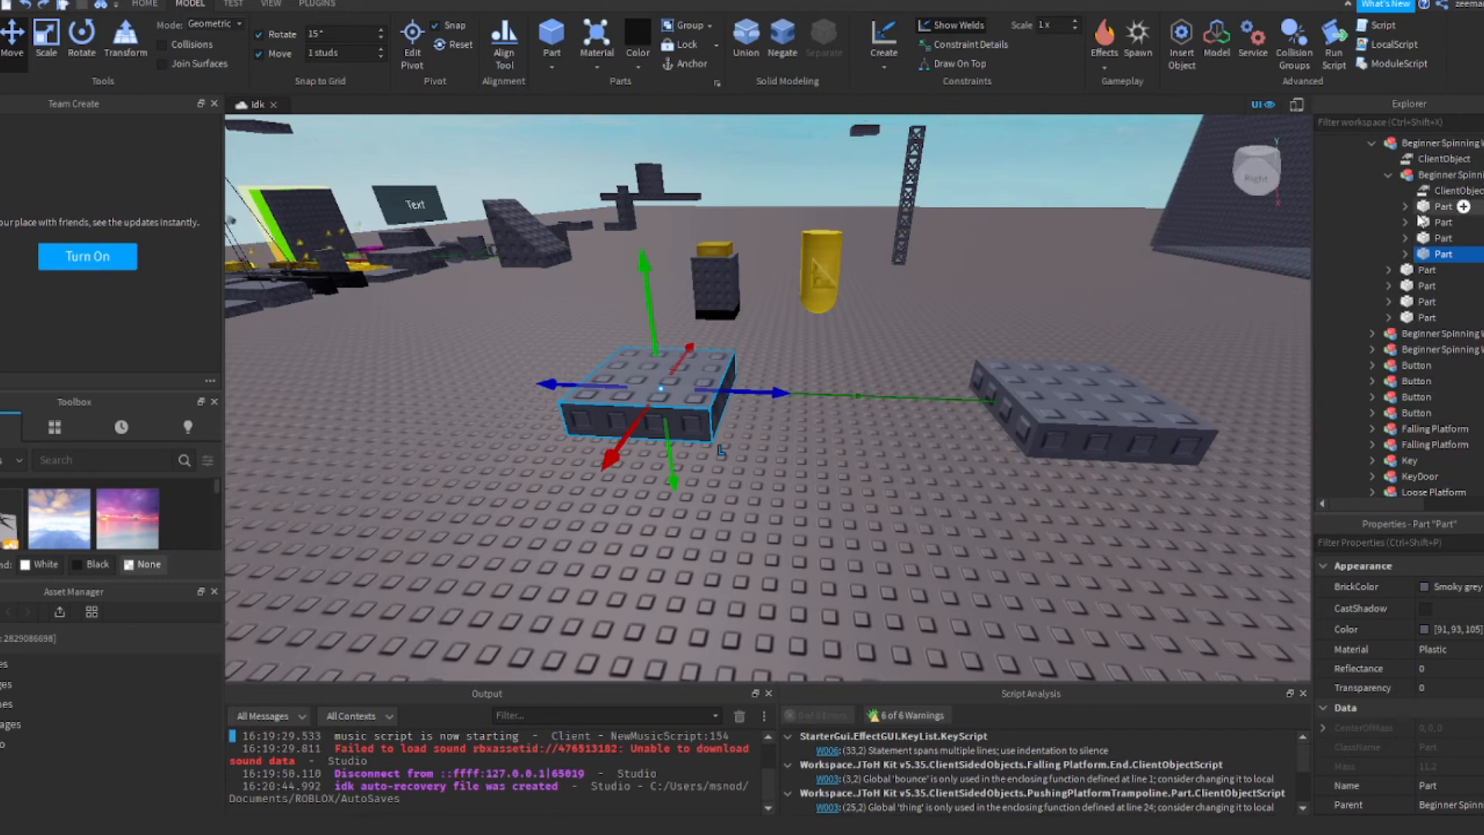
# Delete one platform part from the nested model and both platform parts from the outer model
pyautogui.click(1430, 241)
pyautogui.press('Delete')
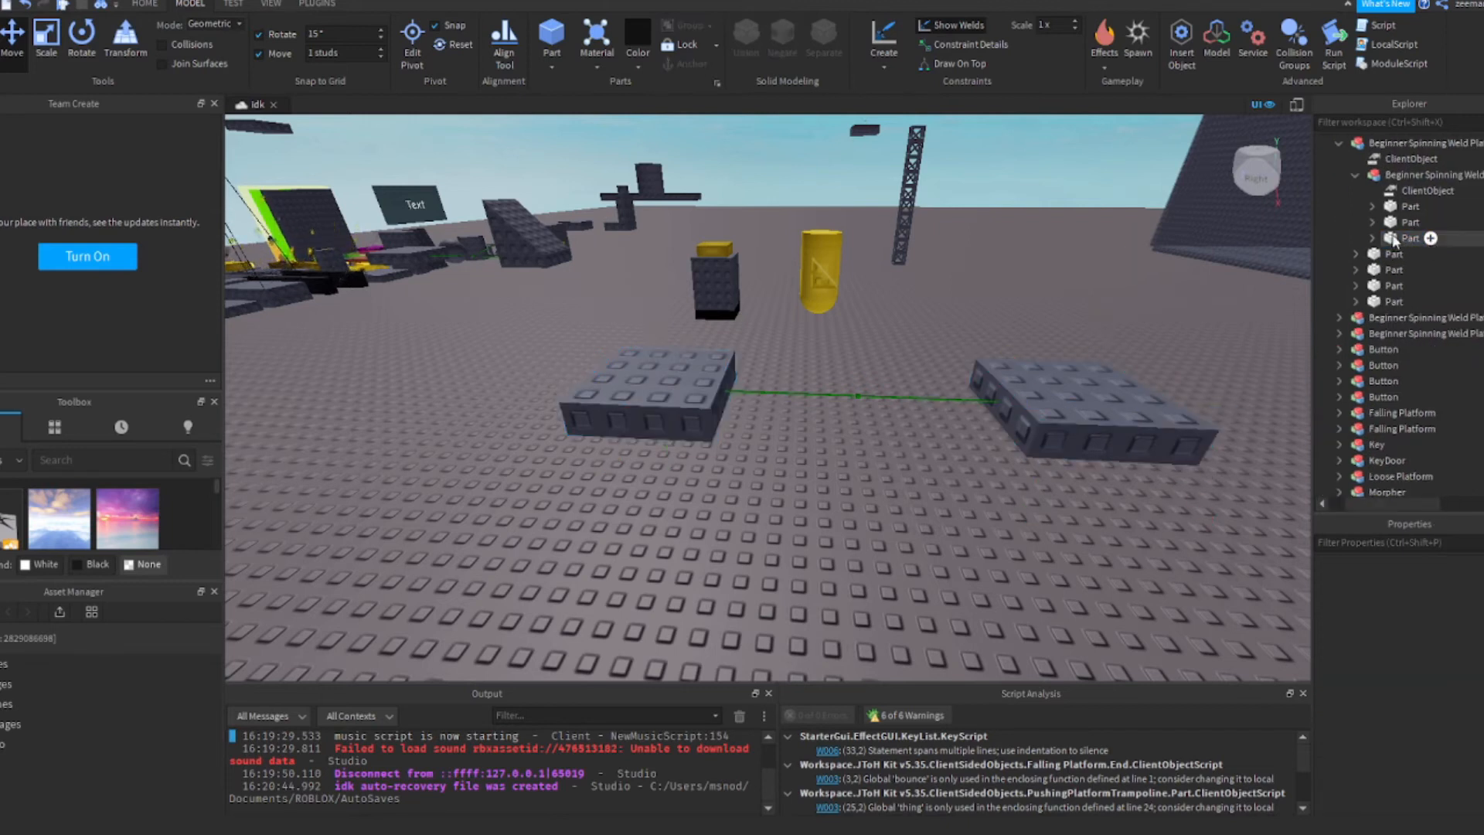
pyautogui.click(1364, 256)
pyautogui.press('Delete')
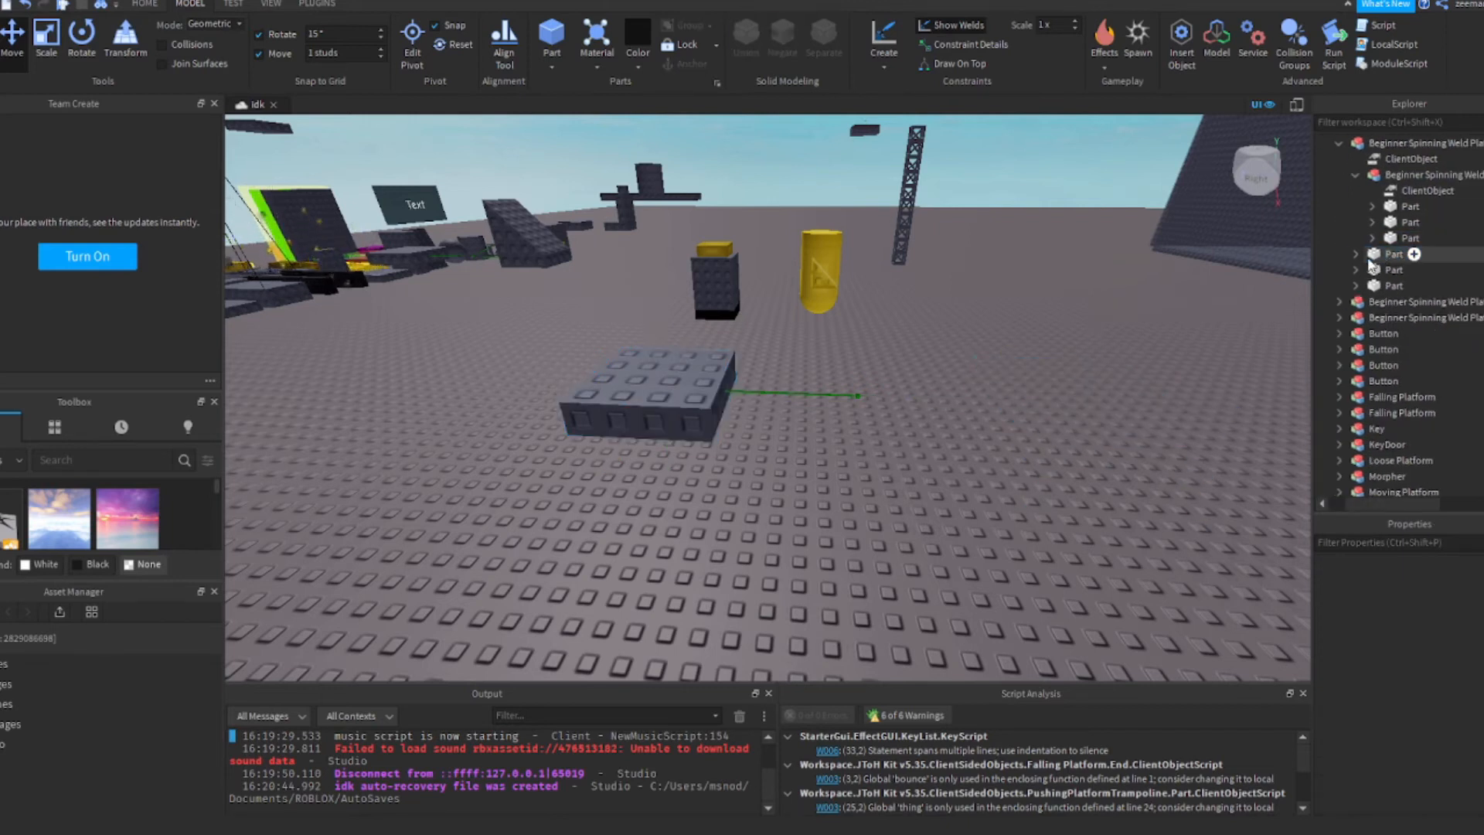
pyautogui.click(1370, 269)
pyautogui.click(1362, 288)
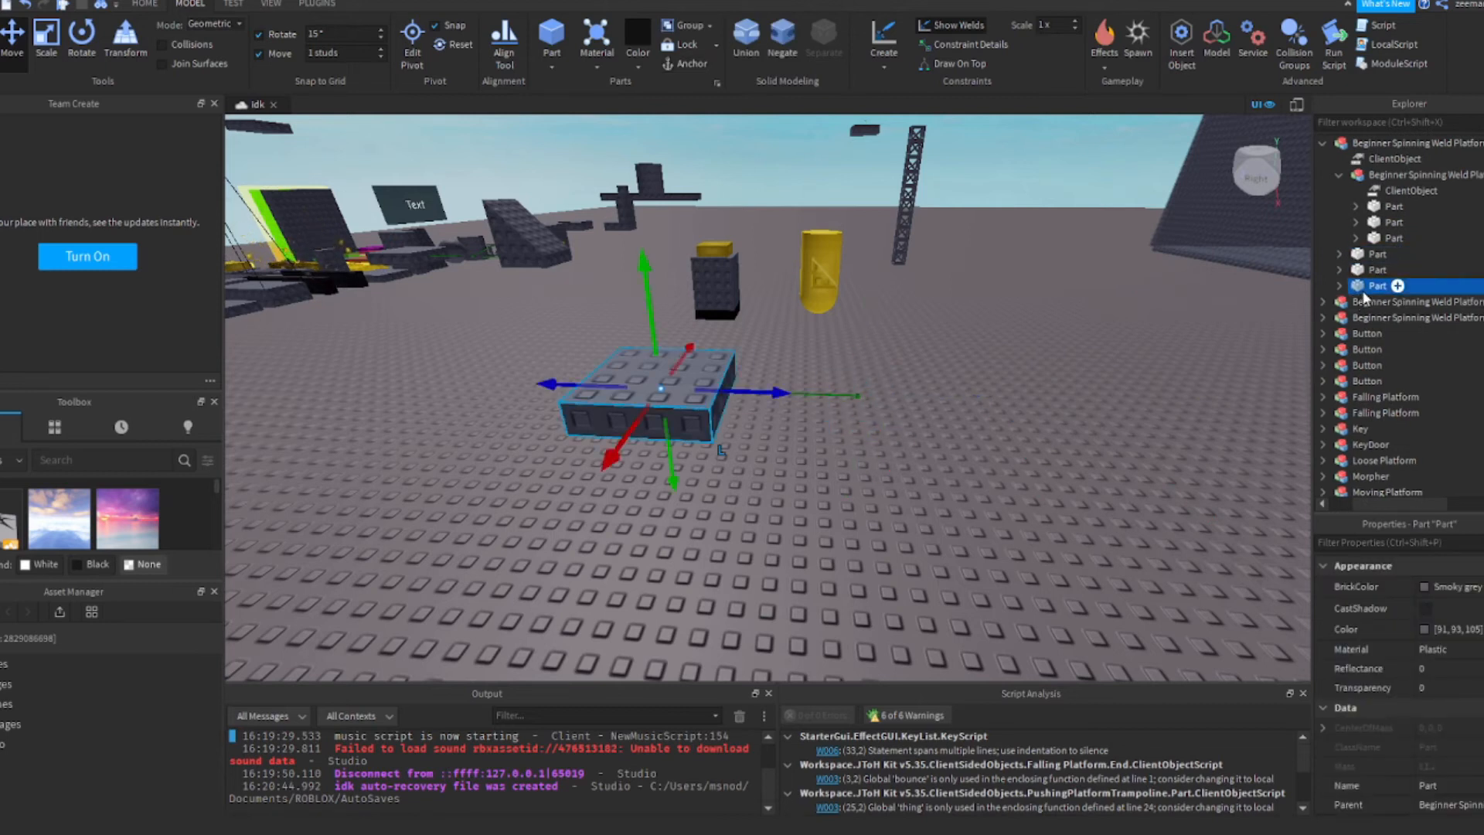
pyautogui.press('Delete')
# Delete the remaining platform part from the outer Beginner Spinning Weld Platform model
pyautogui.click(1379, 258)
pyautogui.click(1375, 286)
pyautogui.click(1378, 270)
pyautogui.click(1376, 256)
pyautogui.click(1384, 210)
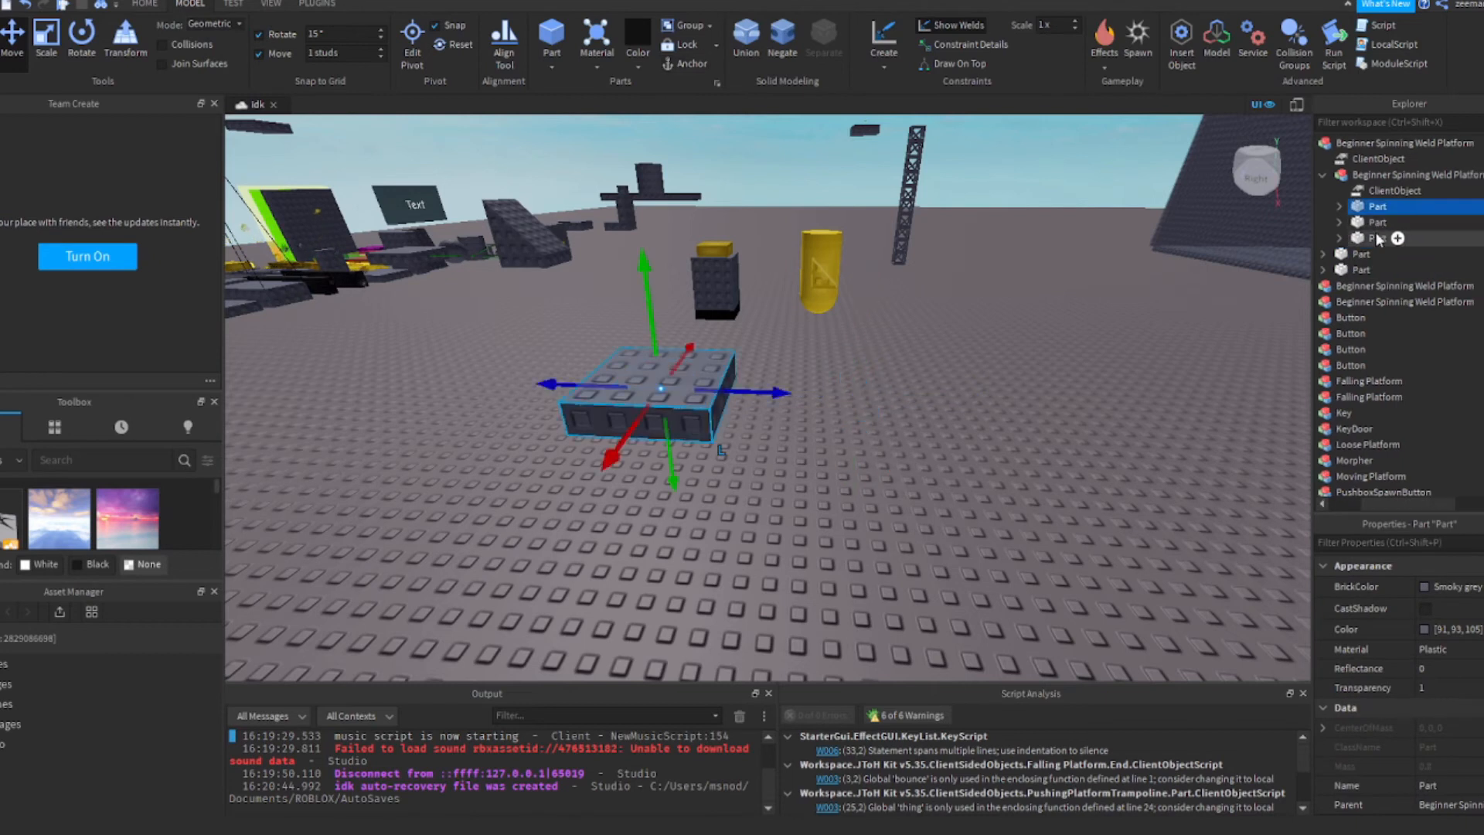
# Examine the position of the nested model's two transparent center parts inside the platform
pyautogui.click(1375, 222)
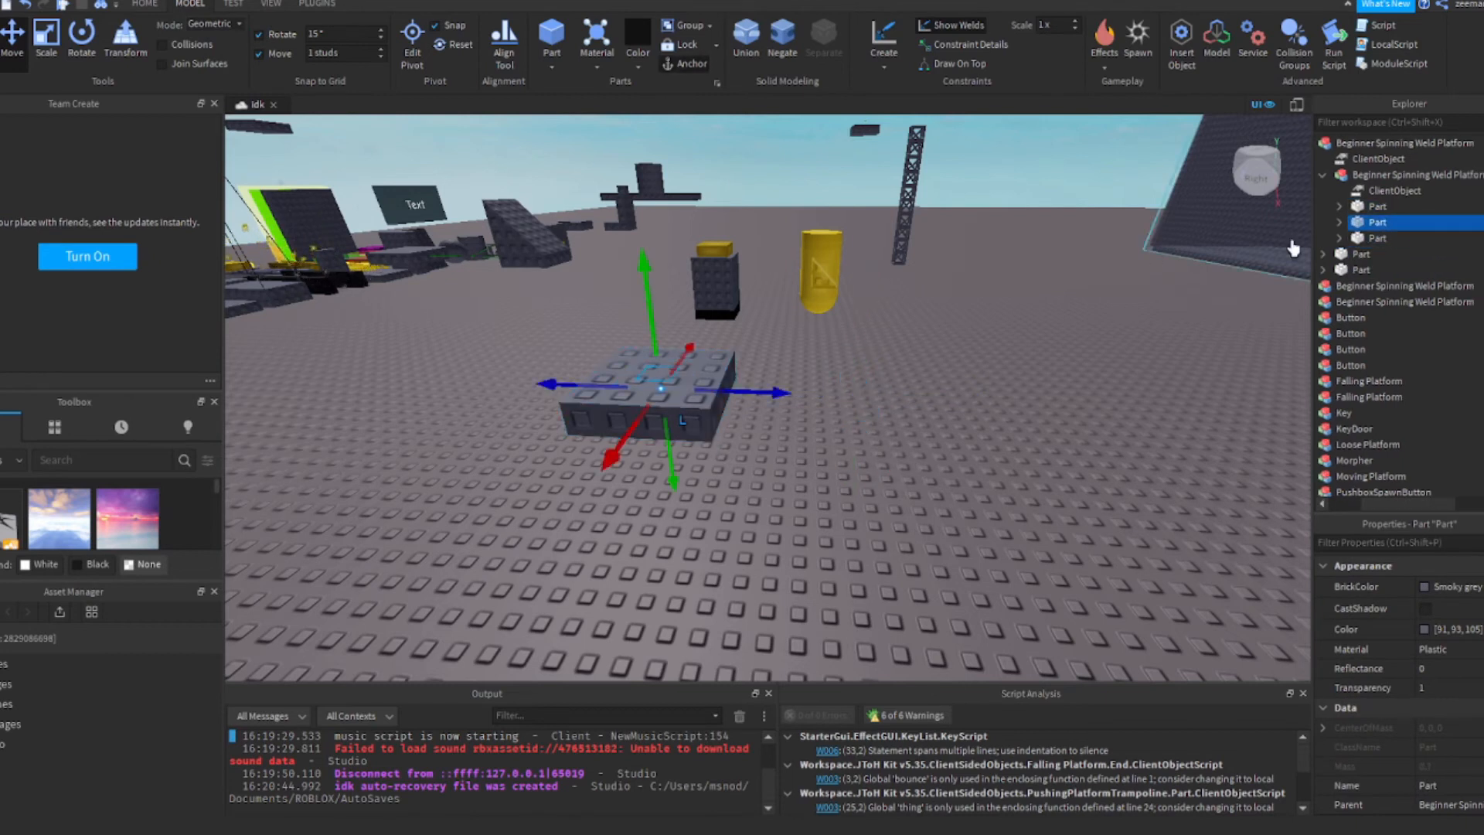
pyautogui.press('f')
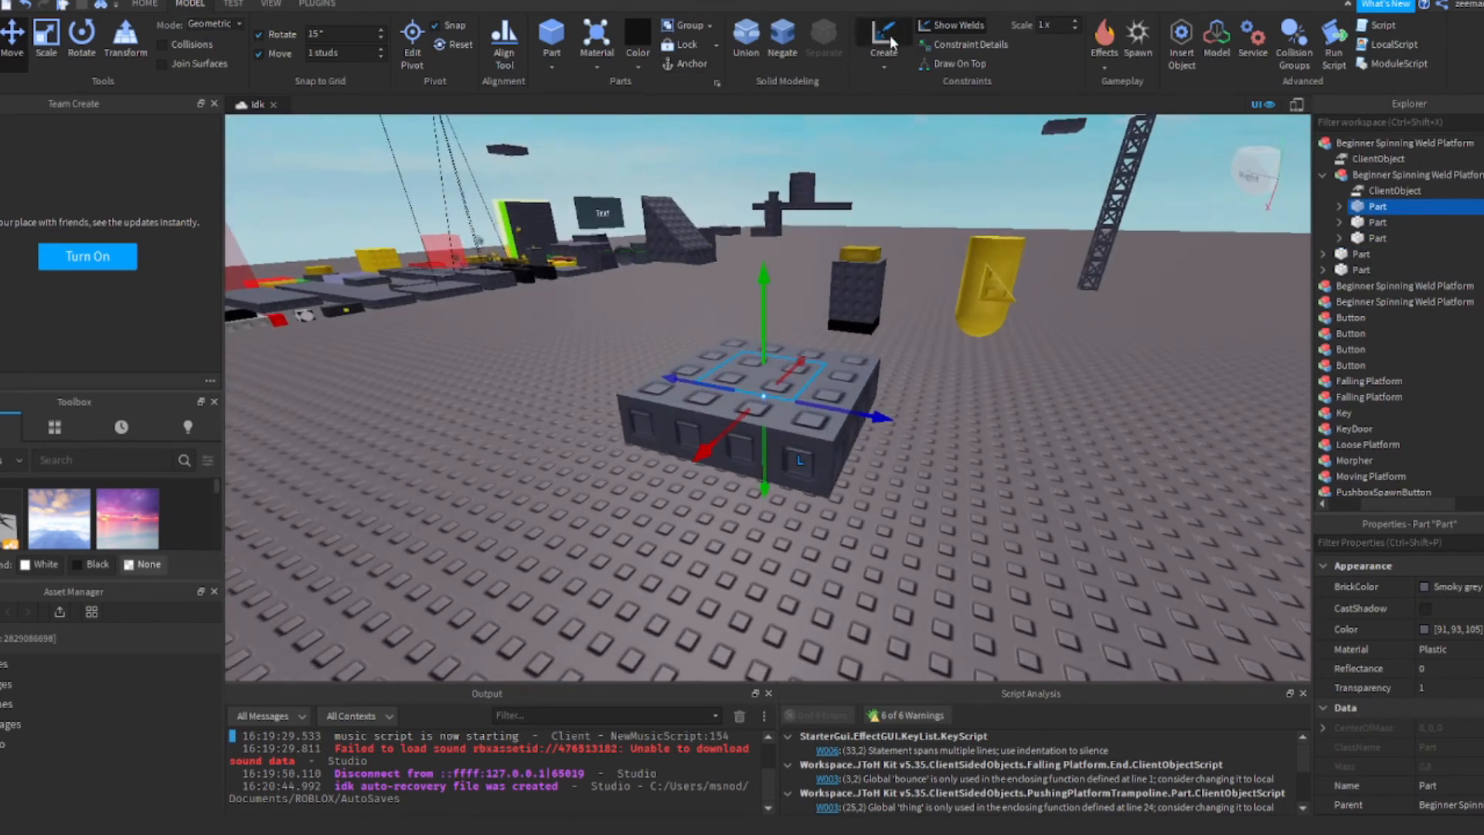
pyautogui.scroll(5, 798, 433)
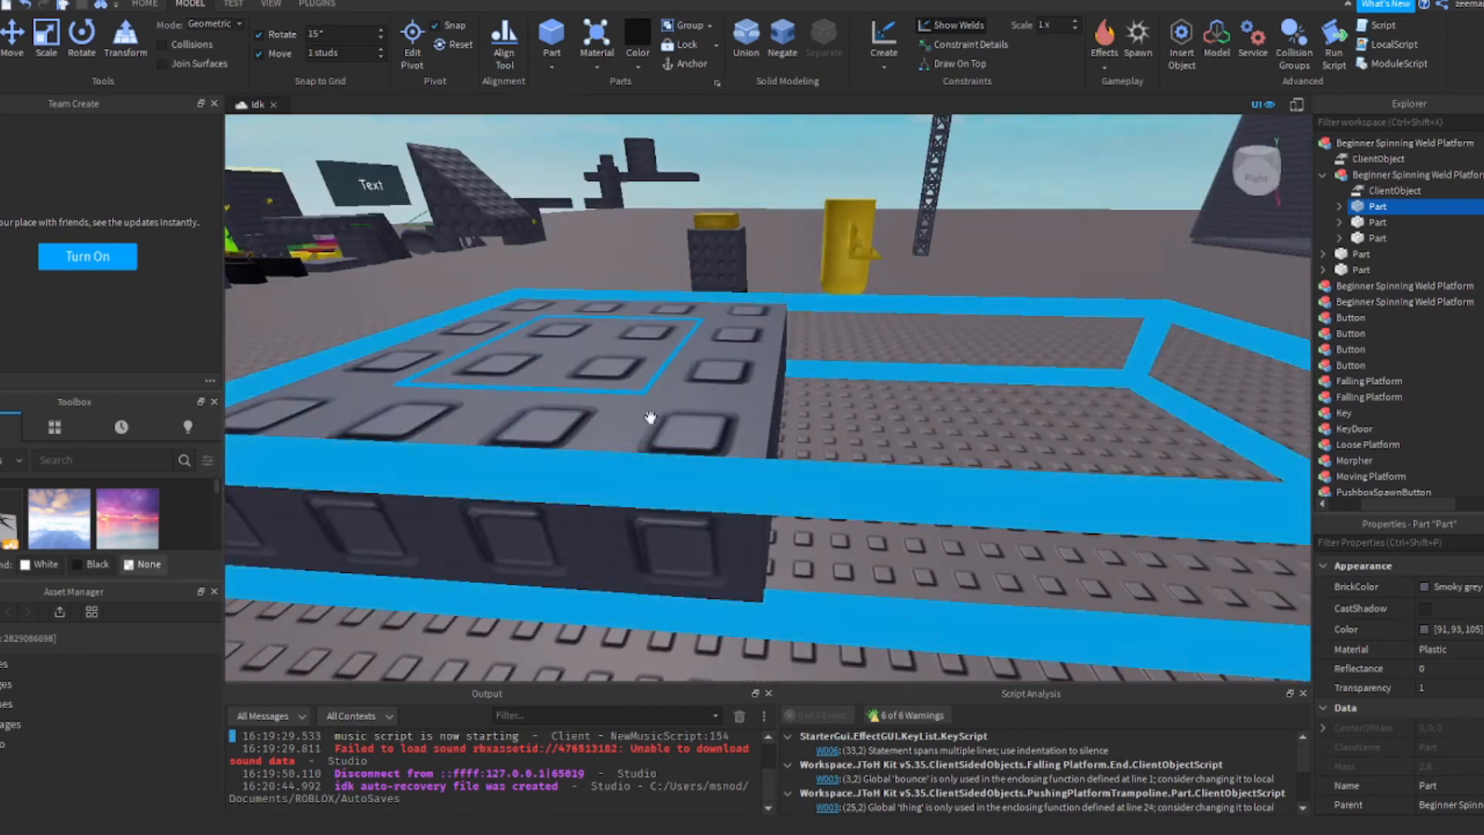
pyautogui.scroll(-5, 650, 418)
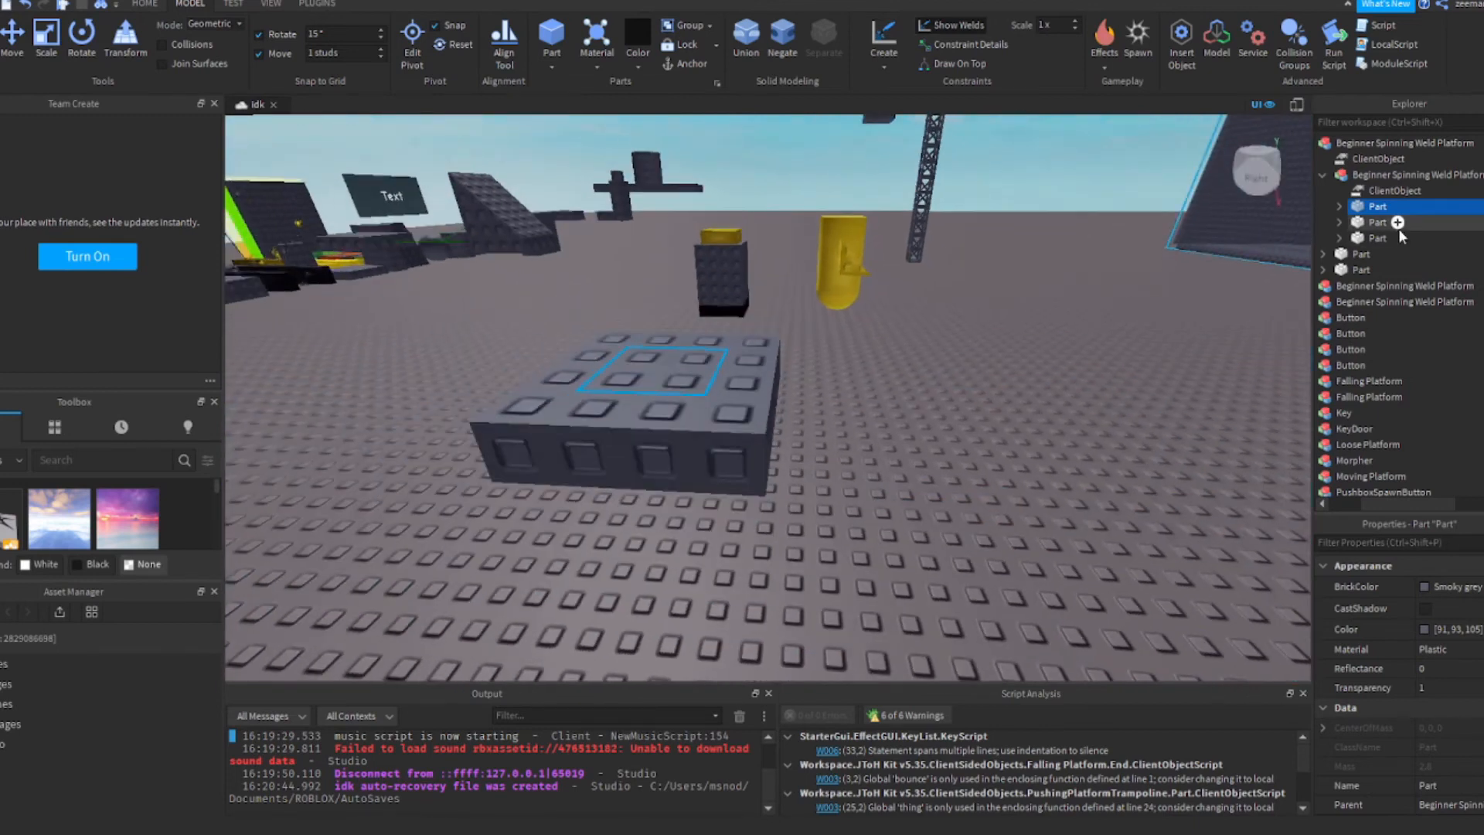
pyautogui.click(1378, 222)
pyautogui.press('f')
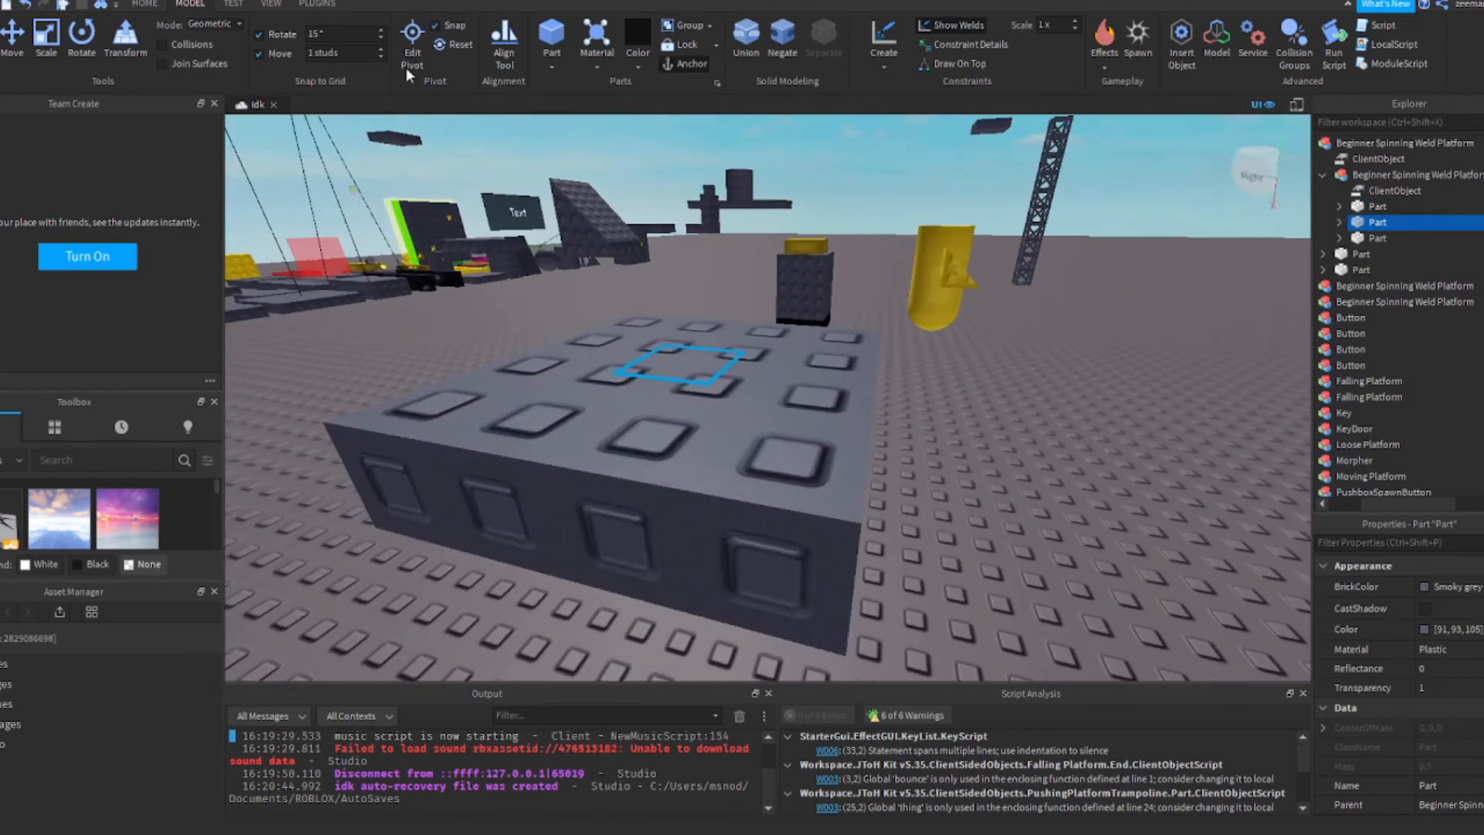
pyautogui.click(963, 29)
pyautogui.moveTo(1017, 345); pyautogui.dragTo(1017, 345, button='right')
pyautogui.scroll(5, 1018, 345)
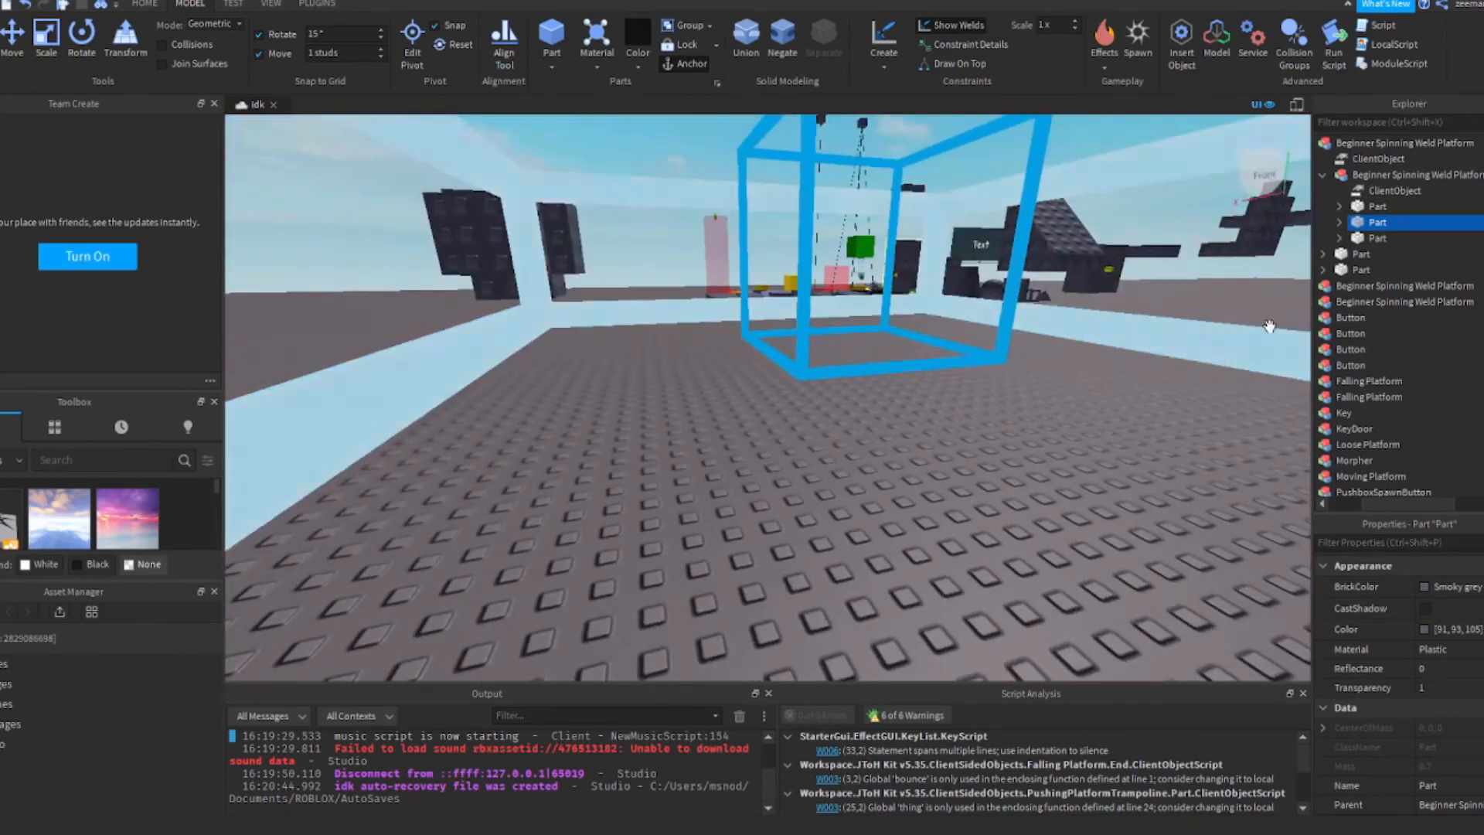
# Delete the existing WeldConstraint from the nested model's platform part
pyautogui.click(1340, 224)
pyautogui.click(1340, 222)
pyautogui.click(1340, 209)
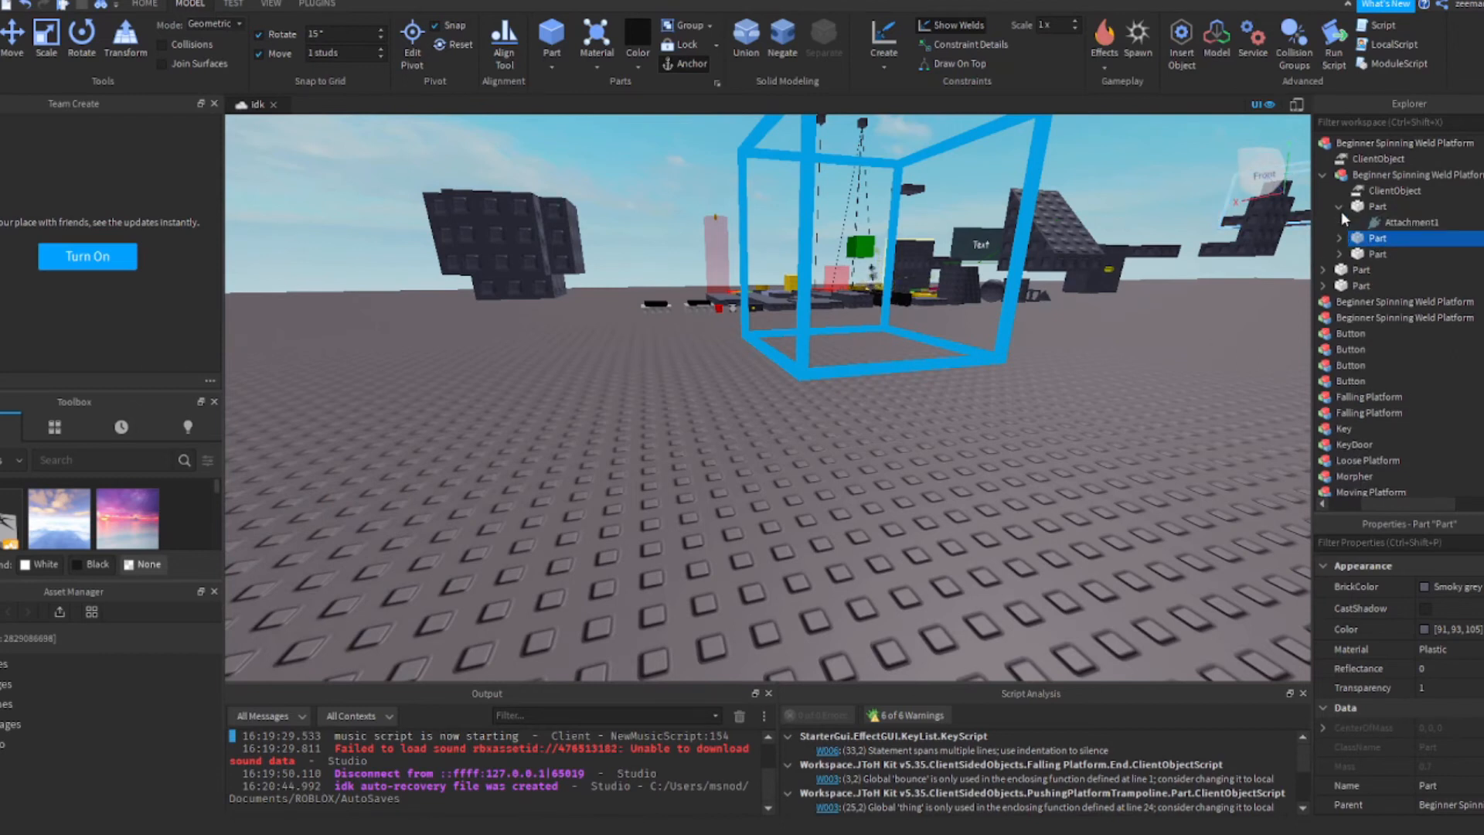
pyautogui.click(1341, 209)
pyautogui.click(1339, 238)
pyautogui.click(1386, 253)
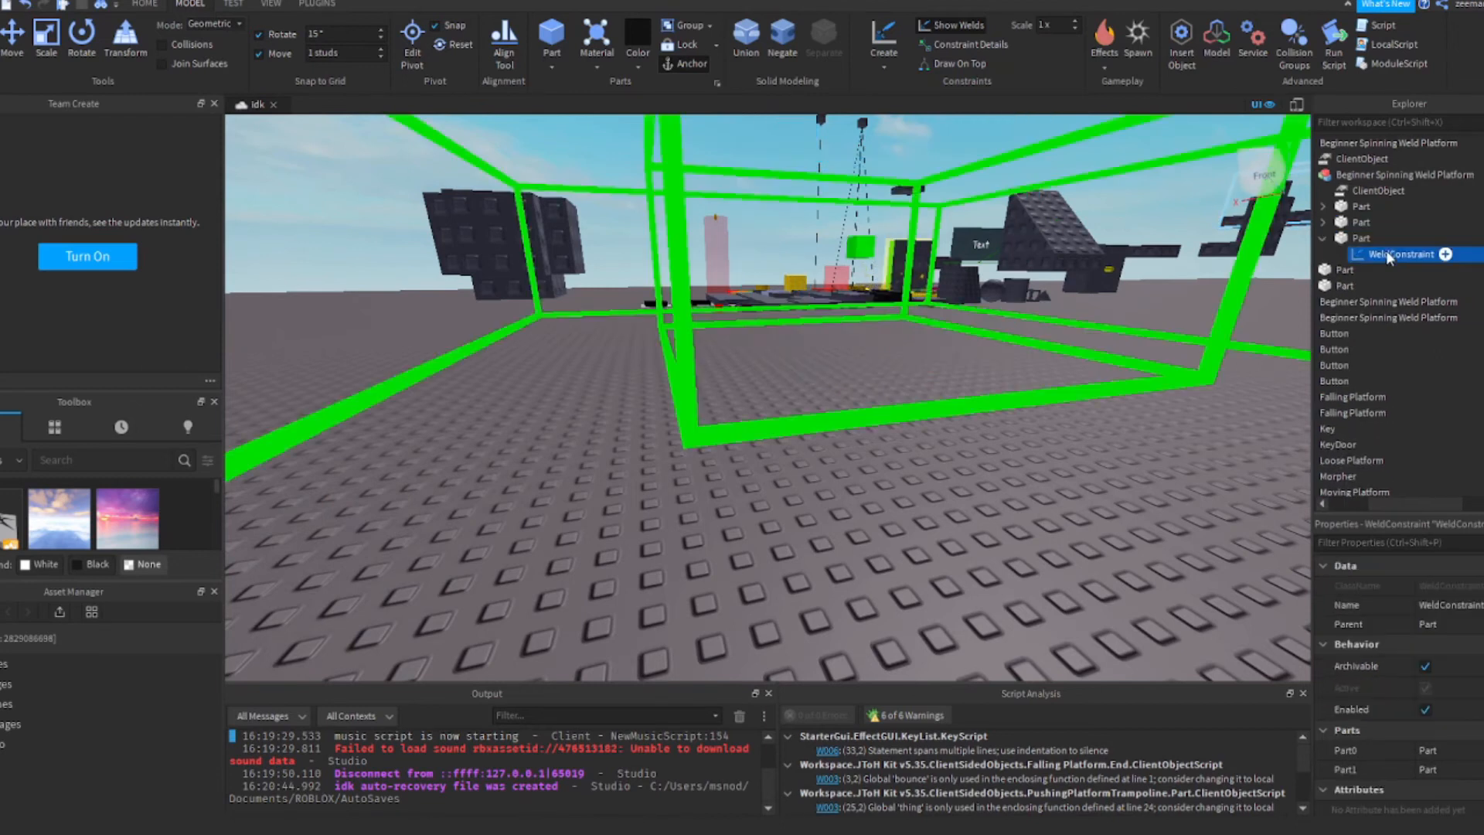
pyautogui.press('Delete')
# Create a new weld between the nested model's platform part and its transparent center part
pyautogui.scroll(-3, 669, 266)
pyautogui.moveTo(669, 265); pyautogui.dragTo(670, 265, button='right')
pyautogui.scroll(3, 773, 309)
pyautogui.click(855, 422)
pyautogui.scroll(-5, 781, 421)
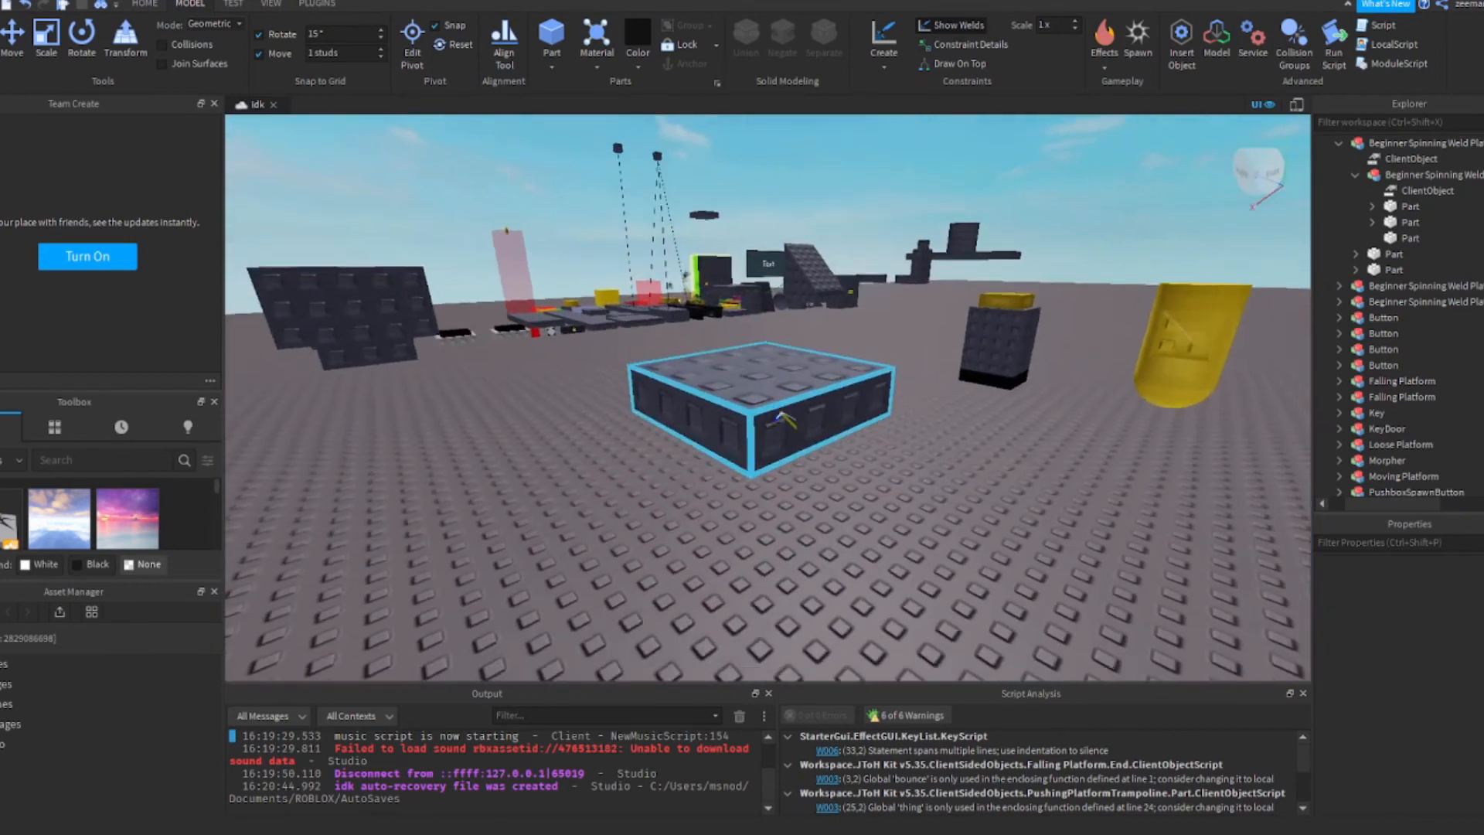
pyautogui.click(781, 419)
pyautogui.scroll(5, 781, 419)
pyautogui.click(606, 440)
pyautogui.moveTo(610, 442); pyautogui.dragTo(610, 442, button='right')
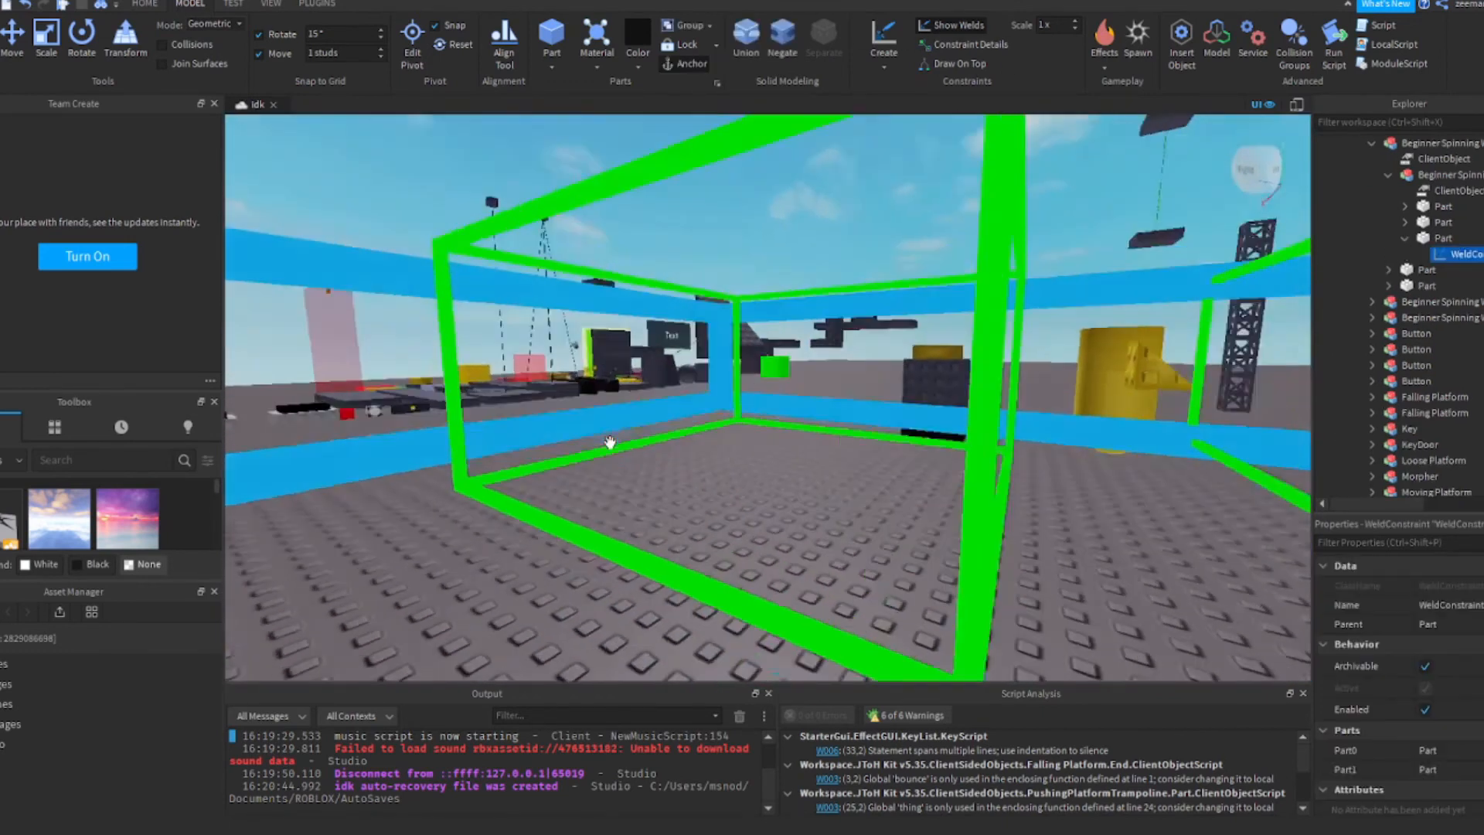
# Inspect which parts the nested platform's new weld connects
pyautogui.scroll(-5, 610, 442)
pyautogui.scroll(2, 609, 442)
pyautogui.scroll(-2, 610, 442)
pyautogui.press('d')
pyautogui.scroll(1, 609, 442)
pyautogui.press('a')
pyautogui.scroll(-1, 610, 442)
pyautogui.press('d')
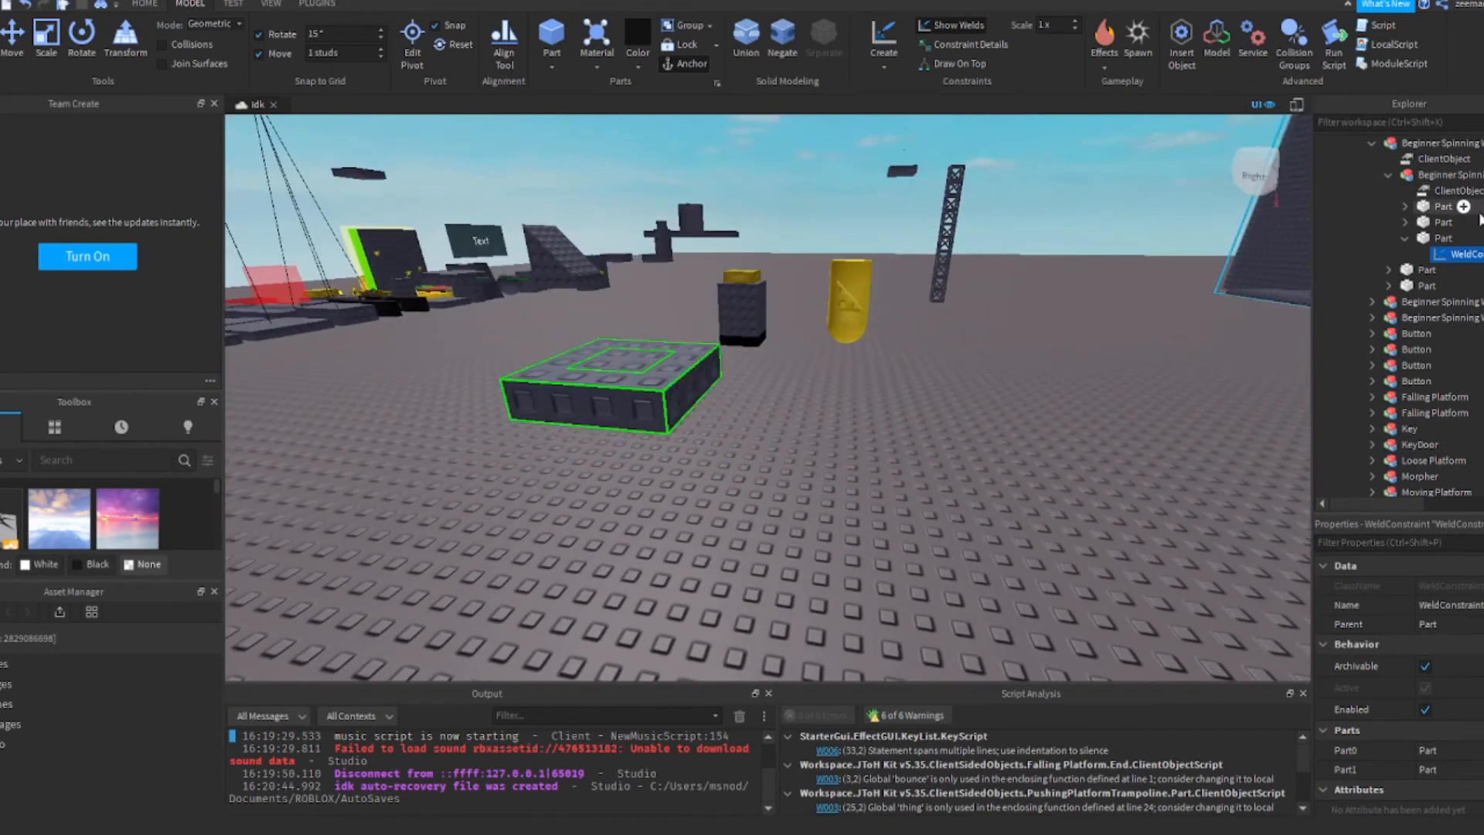
pyautogui.click(1402, 238)
pyautogui.click(1339, 238)
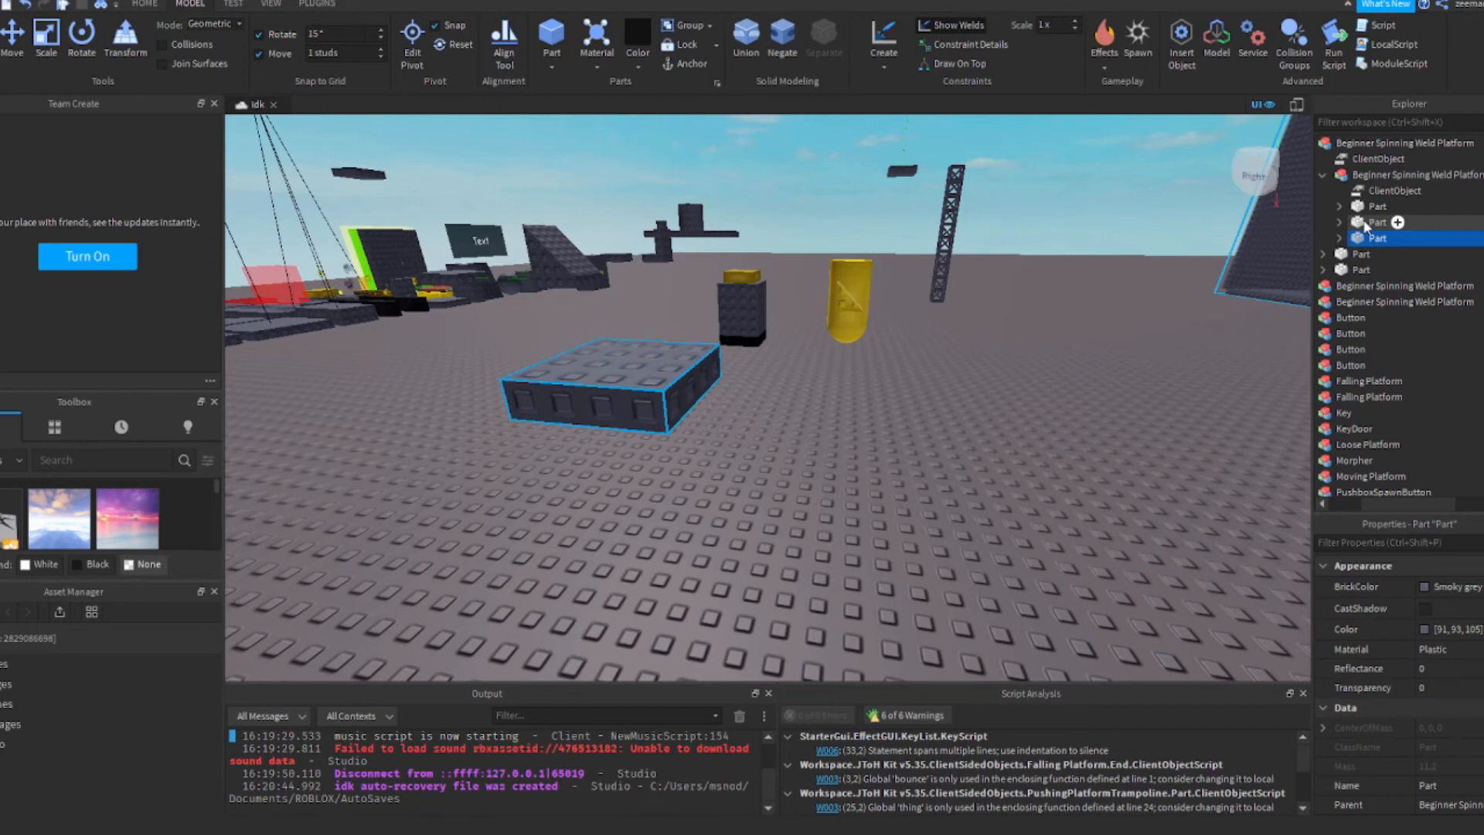
# Weld the nested model's second center part to the transparent part of the outer model
pyautogui.click(1378, 222)
pyautogui.press('f')
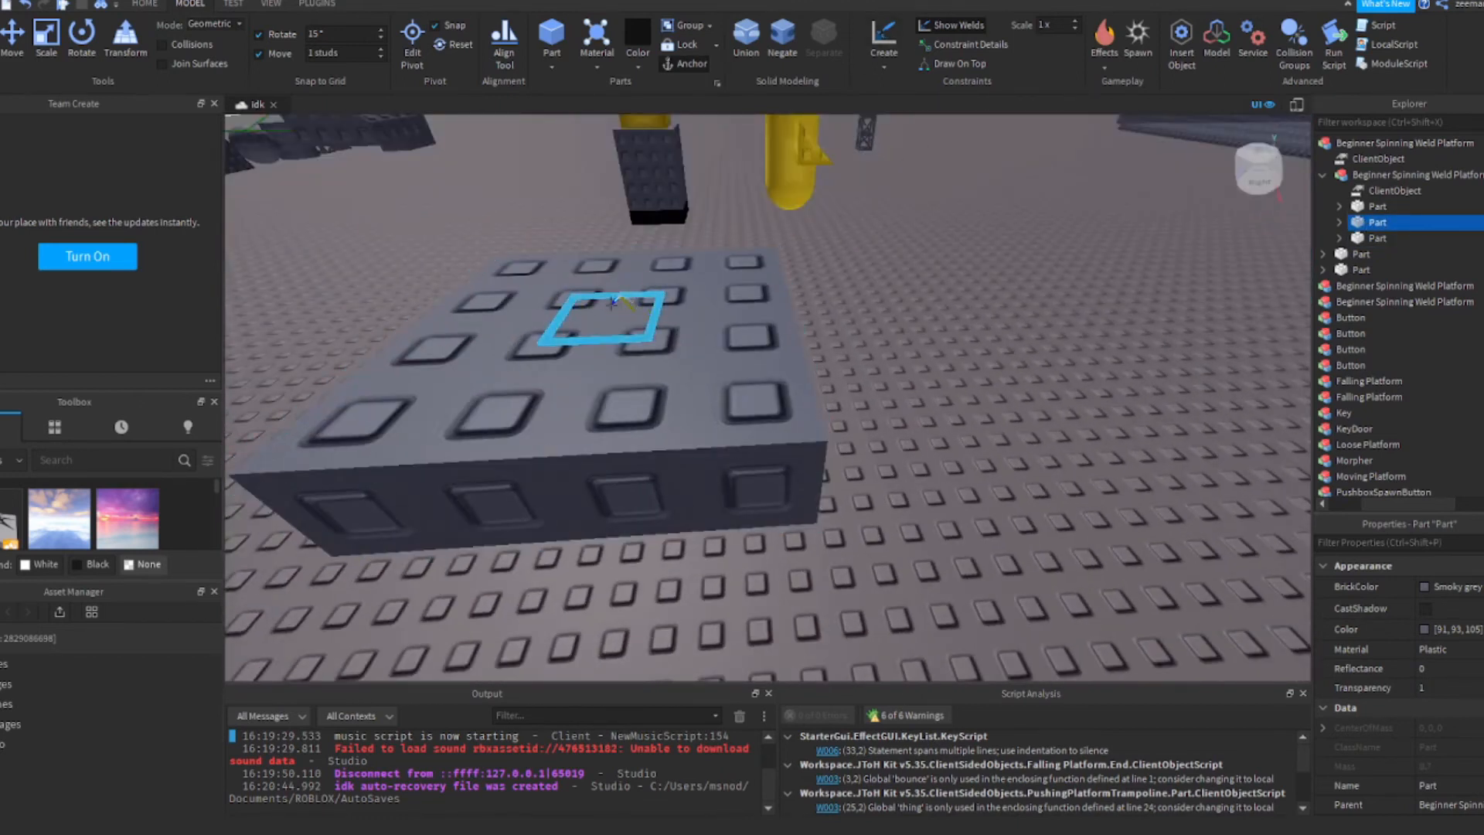
pyautogui.click(1050, 323)
pyautogui.scroll(3, 1050, 323)
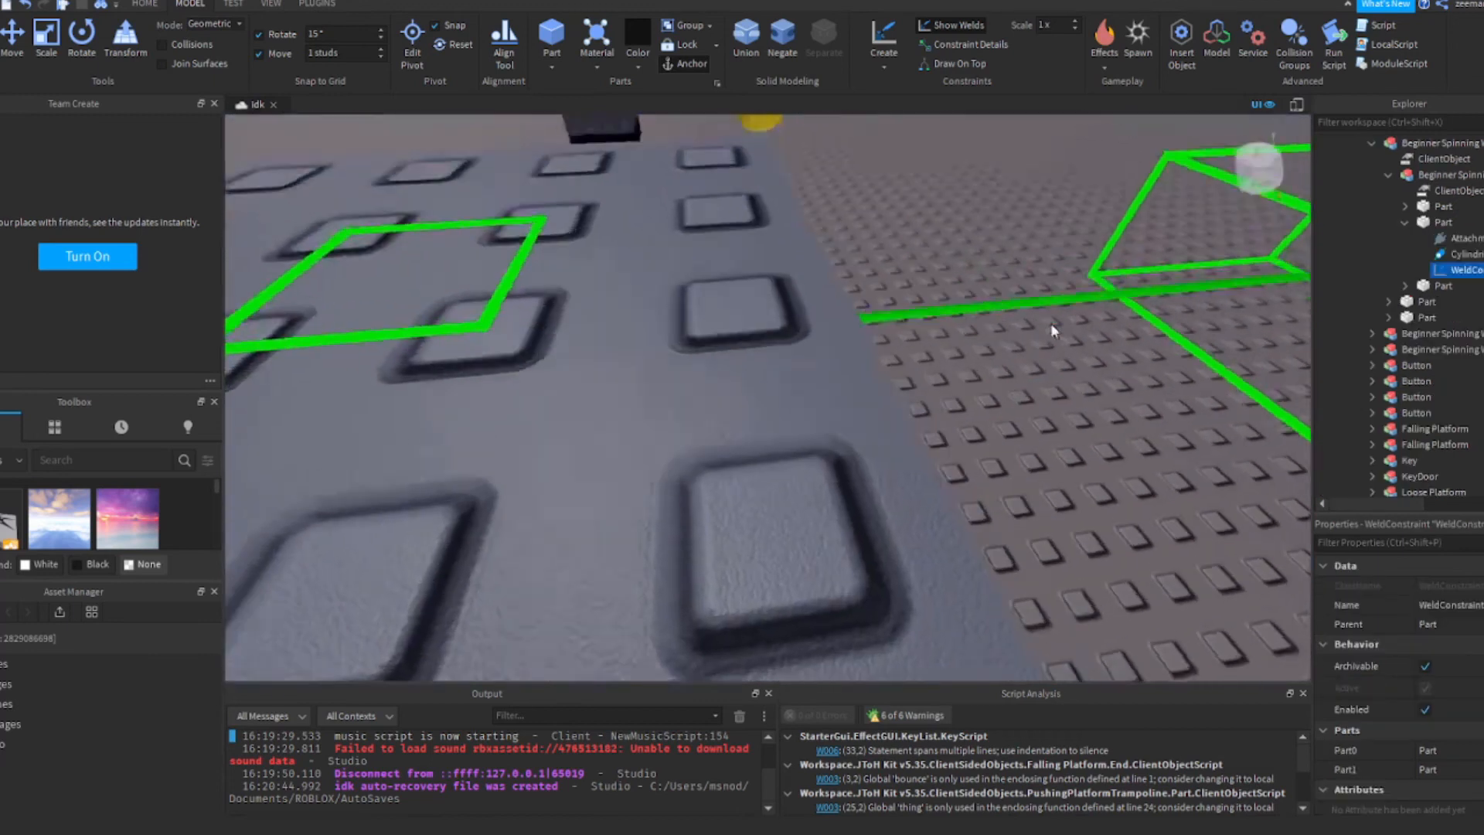
pyautogui.scroll(-5, 1050, 323)
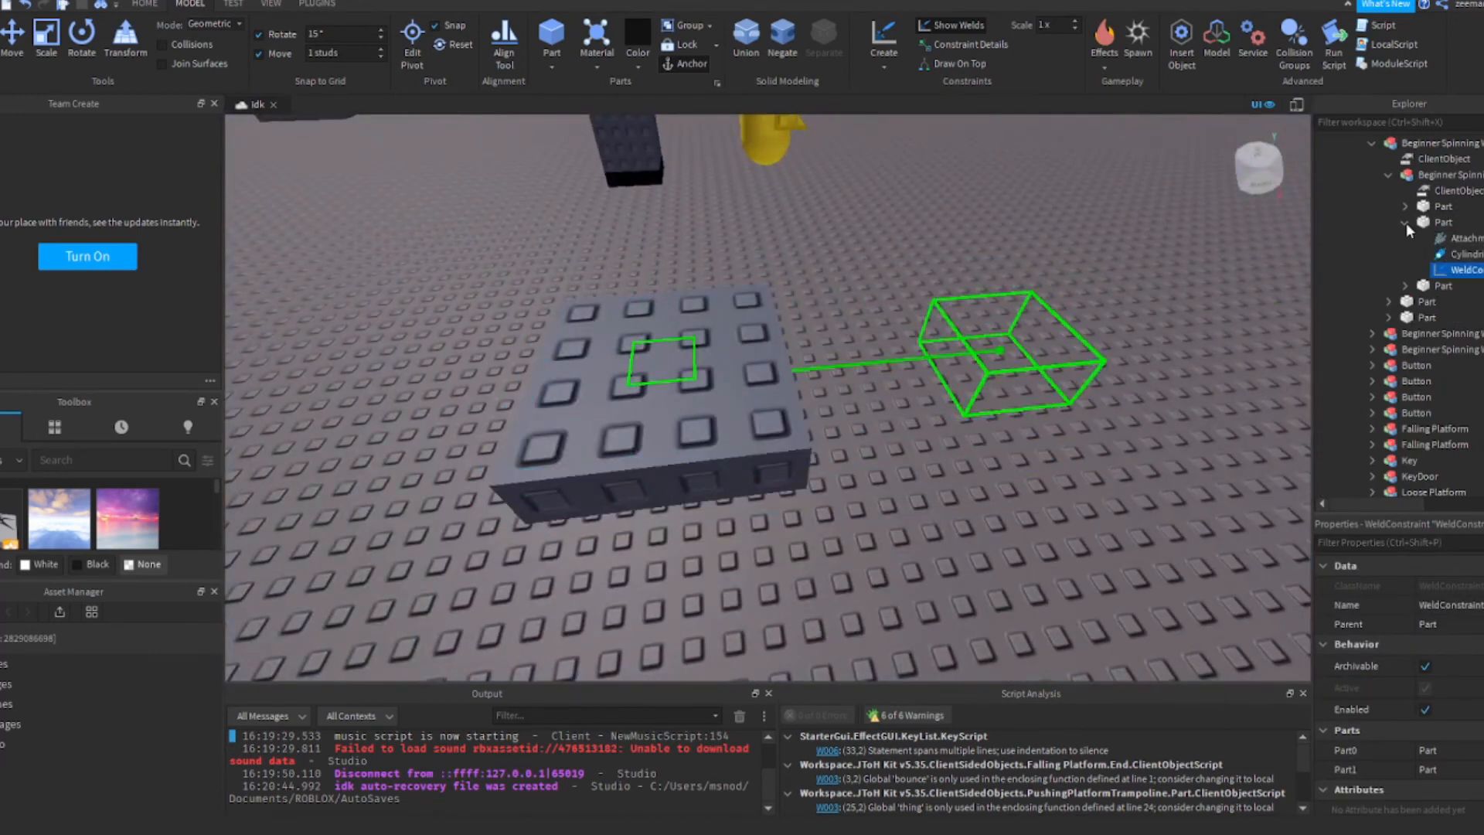
pyautogui.click(1407, 223)
pyautogui.click(1458, 224)
# Playtest the place, ride the nested spinning platform with the character, and stop the test
pyautogui.moveTo(880, 248); pyautogui.dragTo(867, 246, button='right')
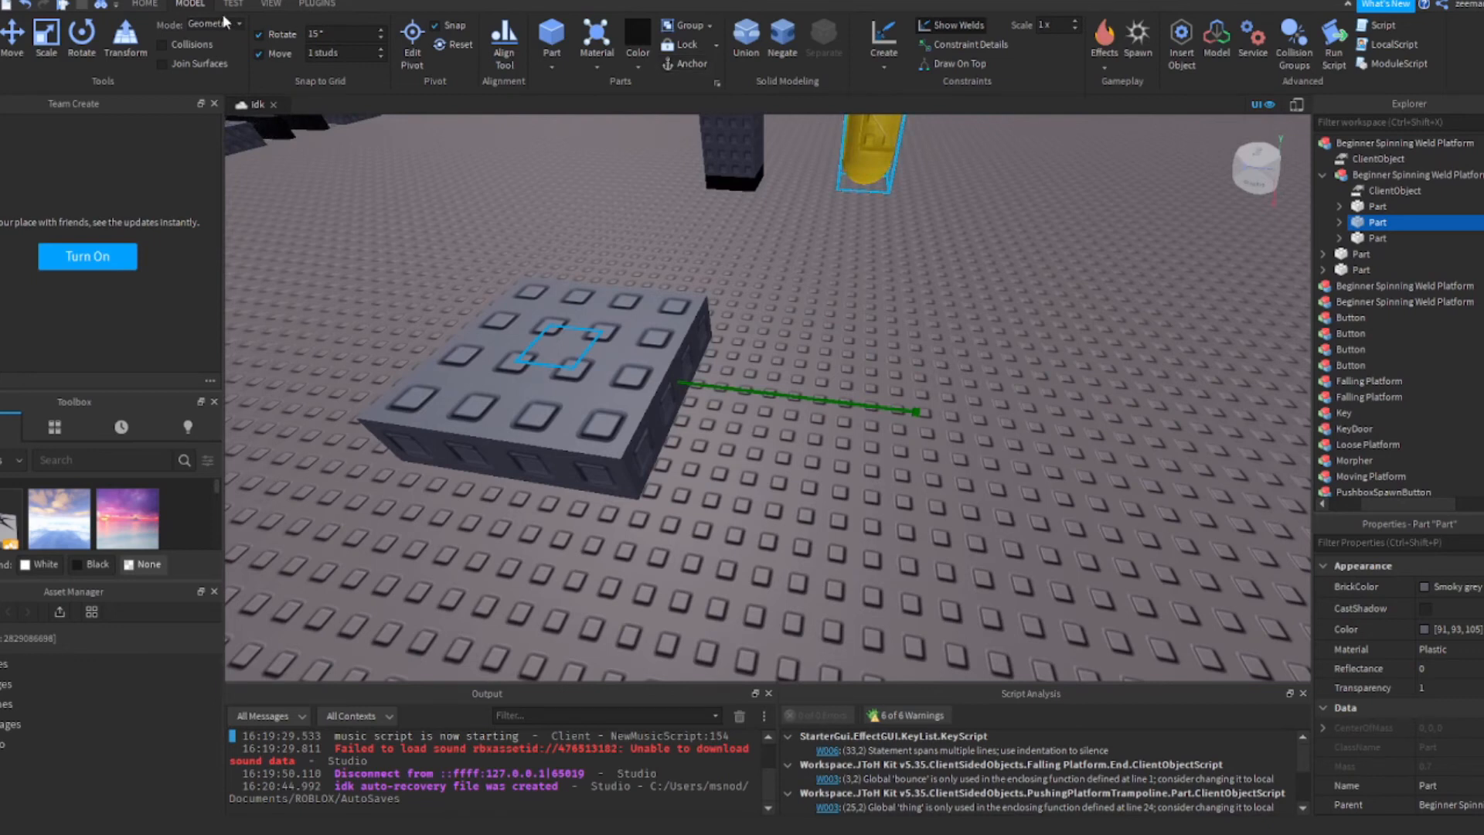
pyautogui.click(144, 4)
pyautogui.press('F5')
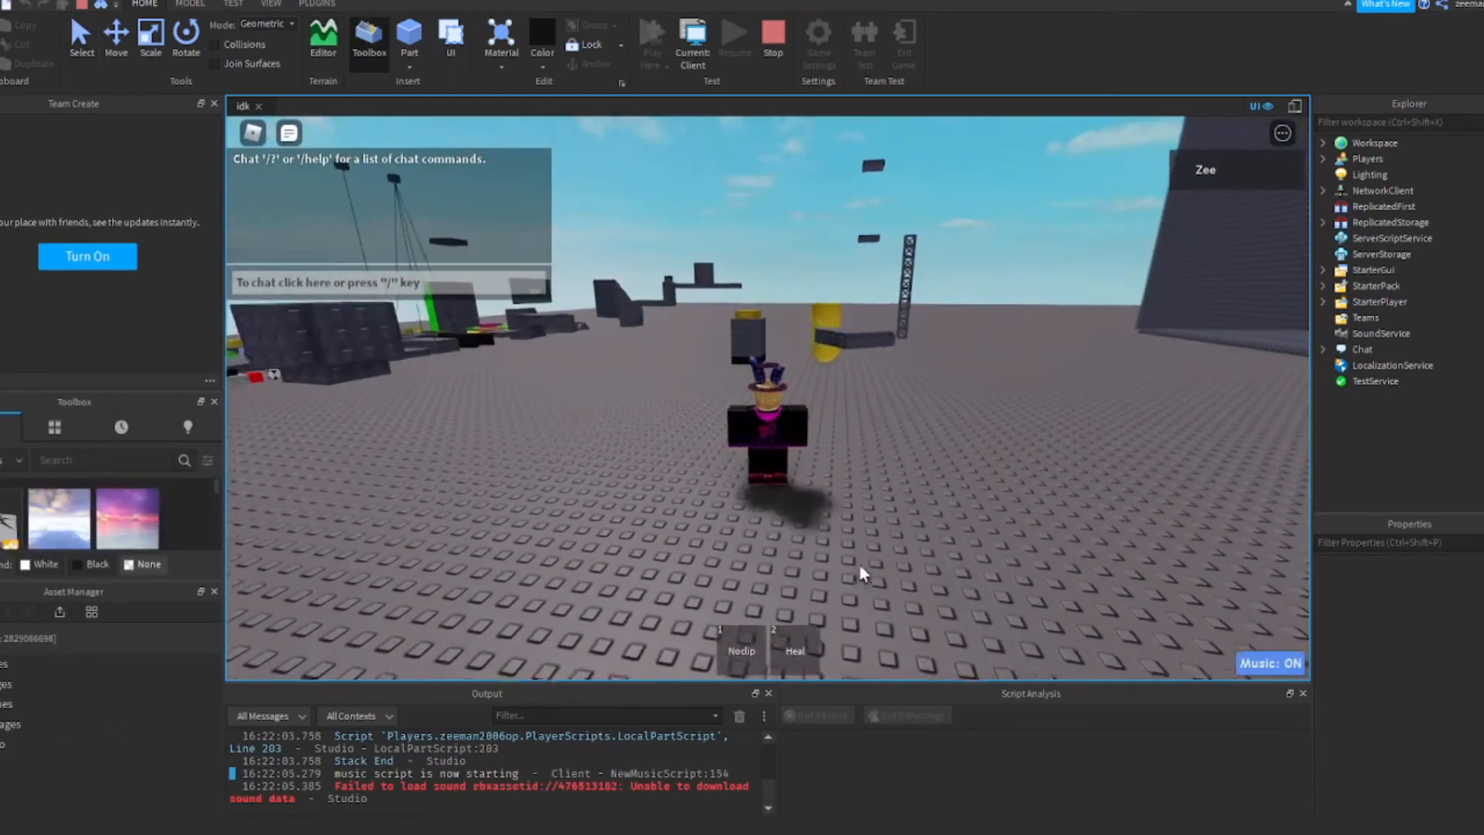
pyautogui.press('w')
pyautogui.press('space')
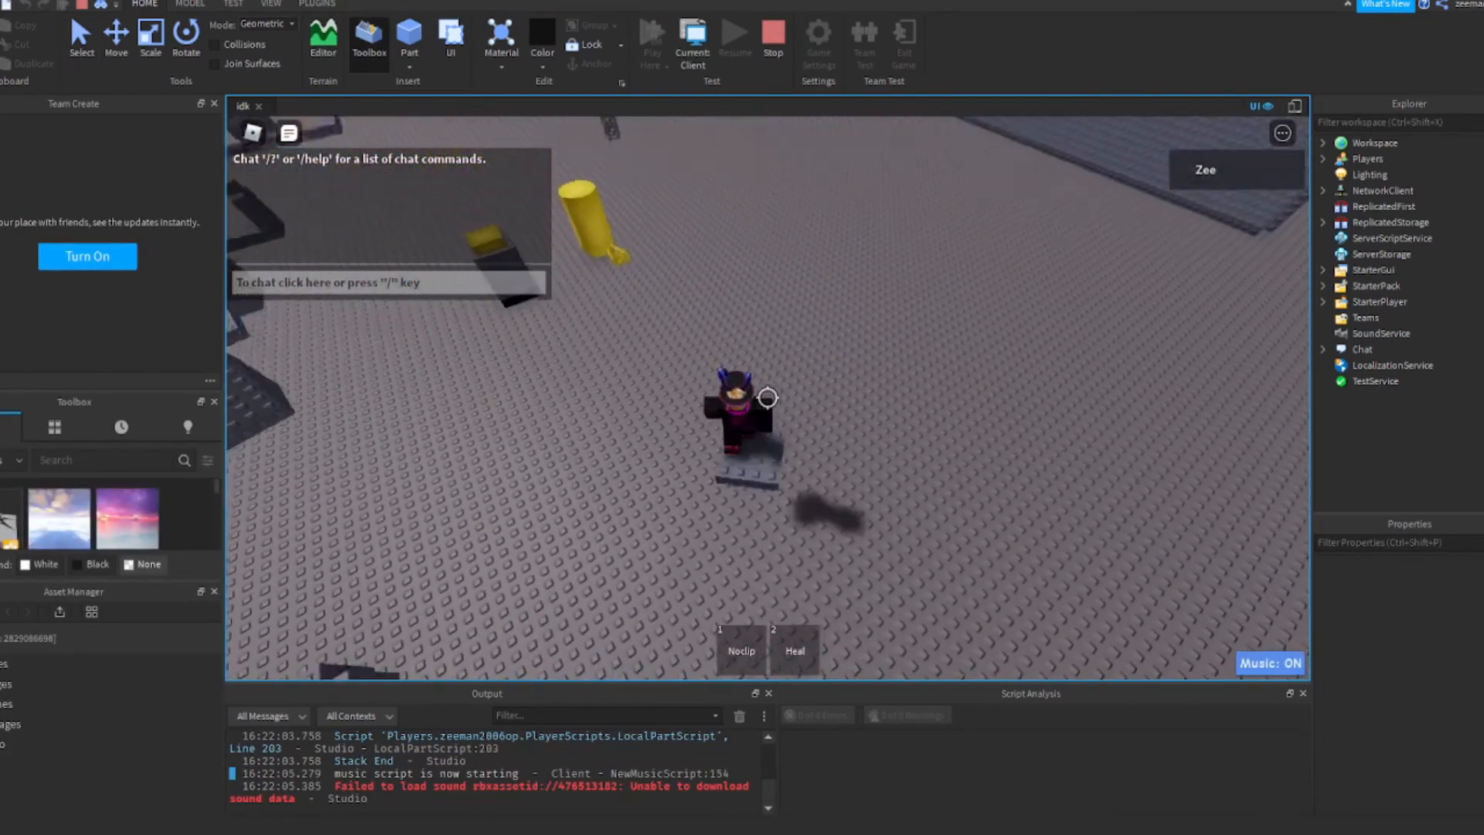
pyautogui.press('shift')
pyautogui.moveTo(770, 404); pyautogui.dragTo(760, 403, button='right')
pyautogui.moveTo(824, 346); pyautogui.dragTo(823, 344, button='right')
pyautogui.press('space')
pyautogui.press('w')
pyautogui.press('w')
pyautogui.press('space')
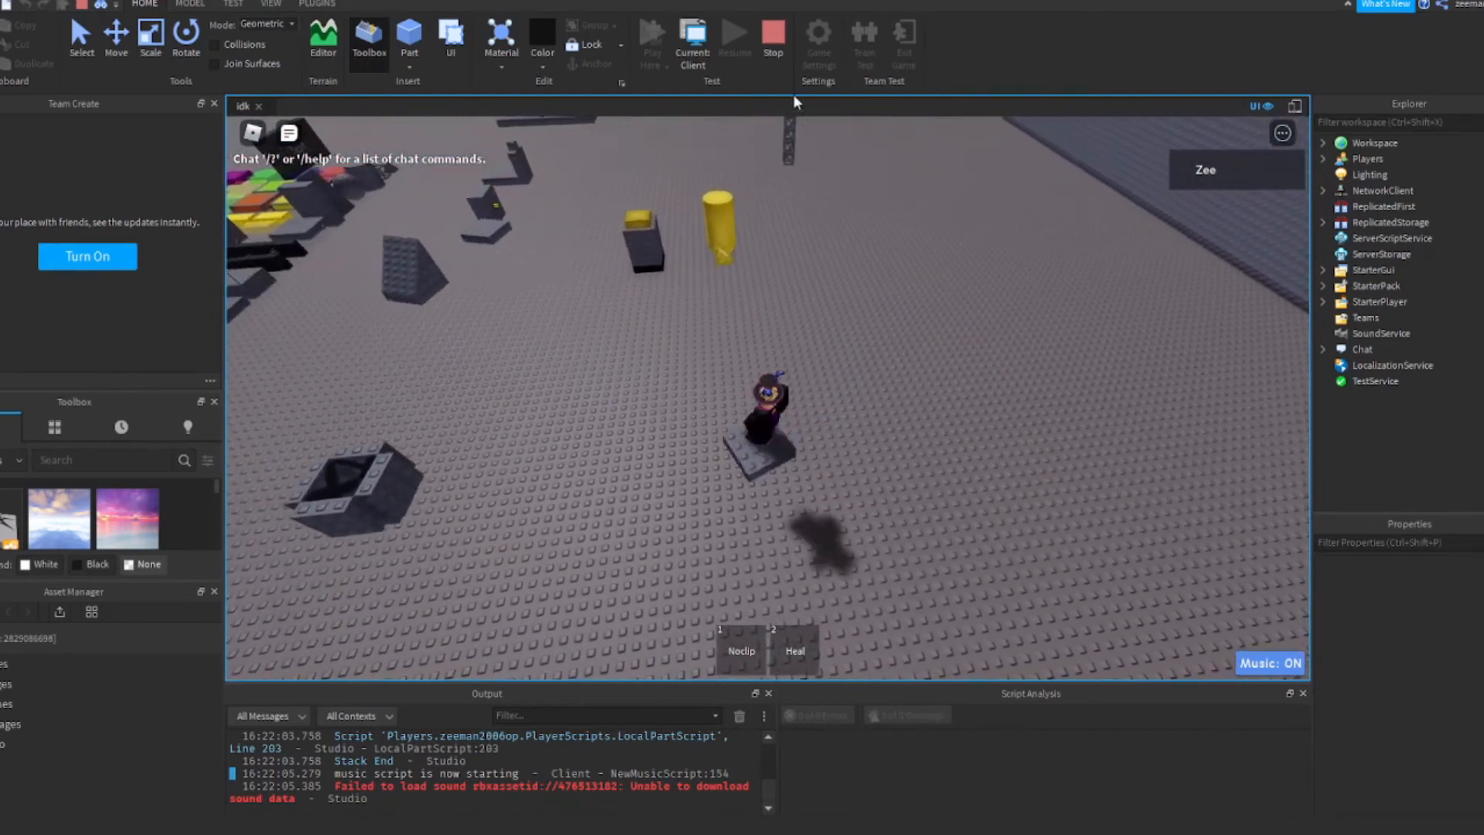
pyautogui.click(778, 48)
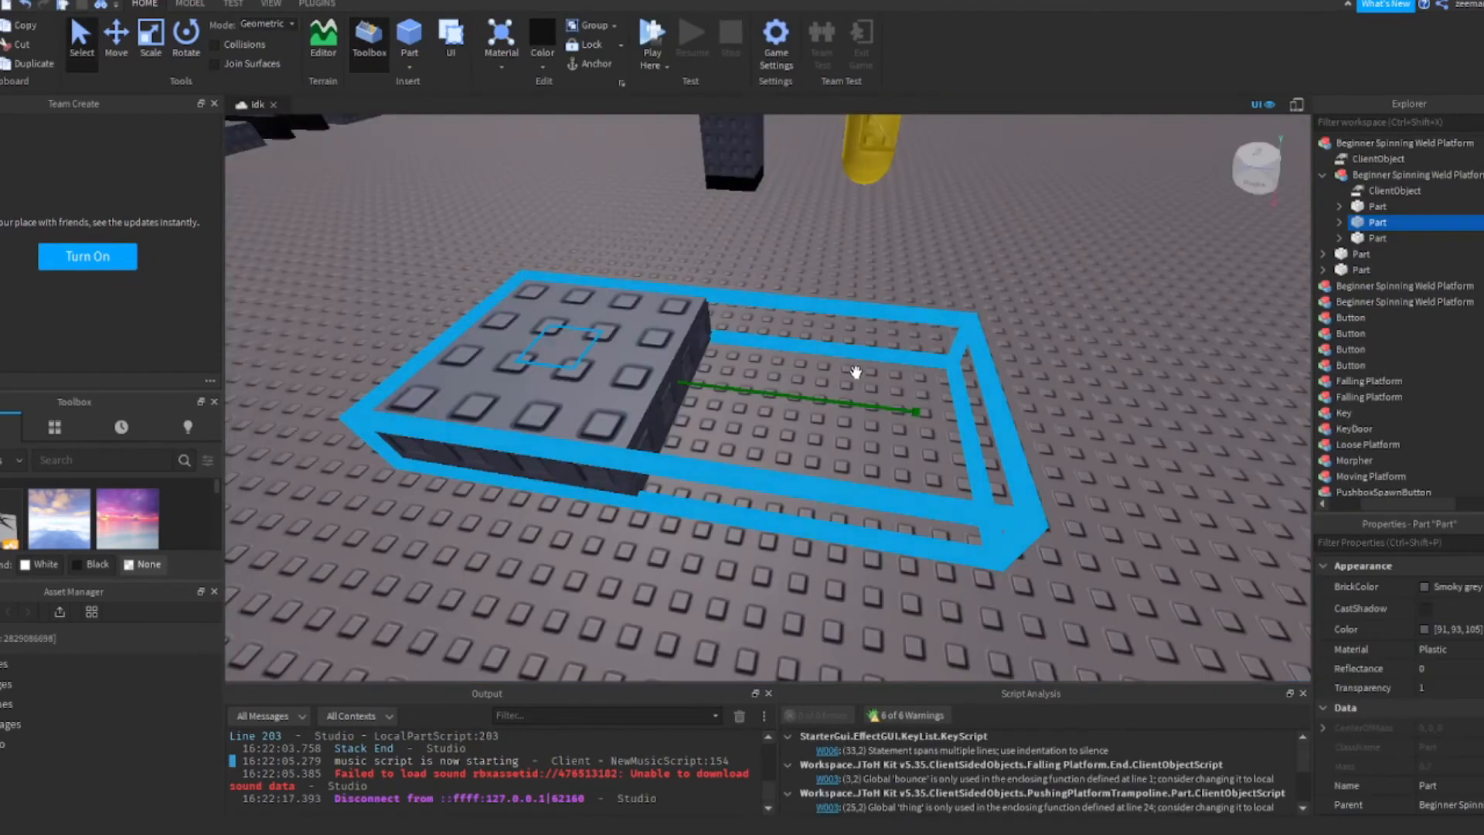
# Review the angular motor properties of the CylindricalConstraint in the nested model's second center part
pyautogui.click(1340, 222)
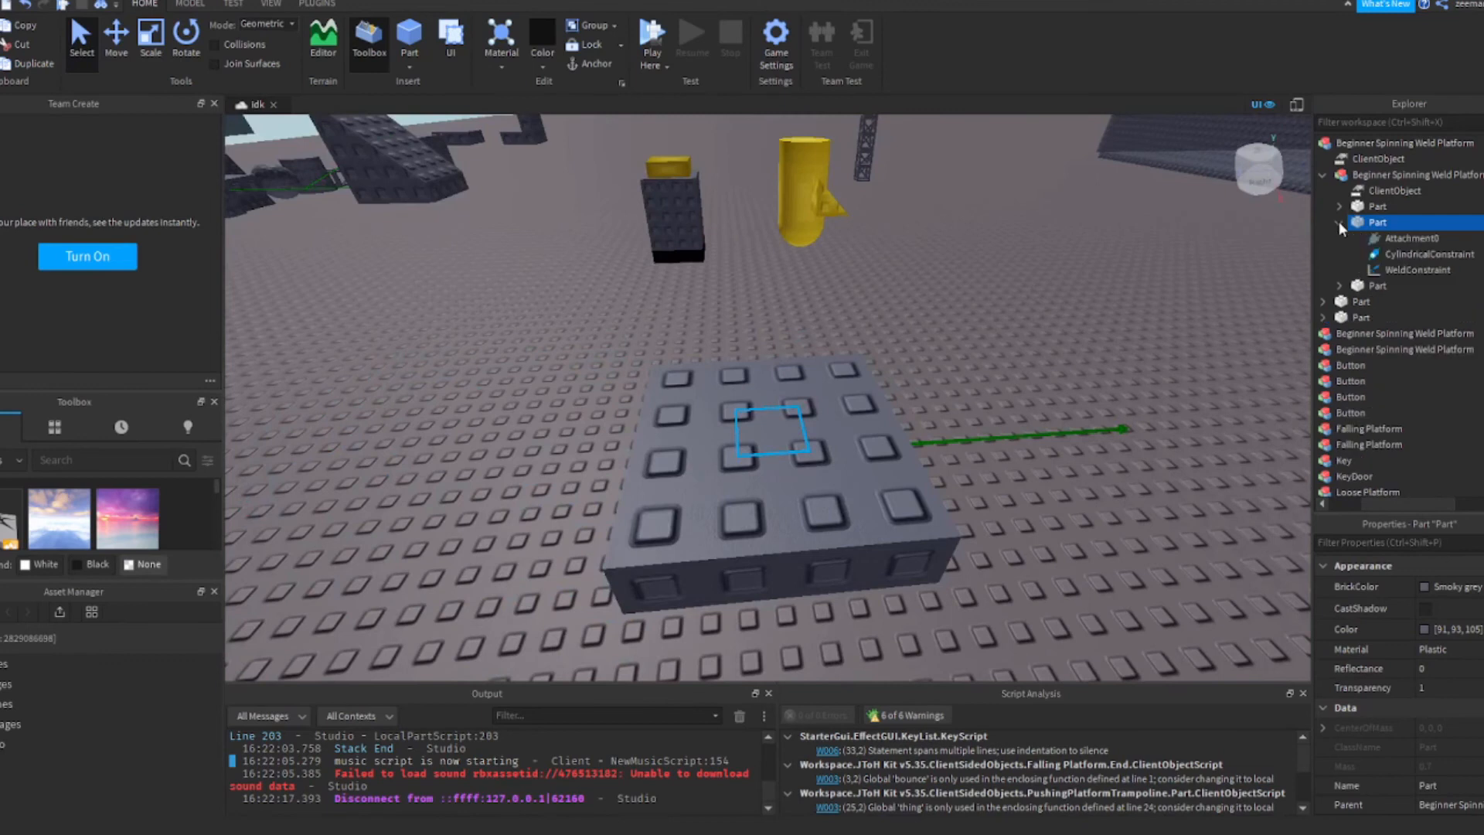
pyautogui.click(1385, 258)
pyautogui.click(1384, 260)
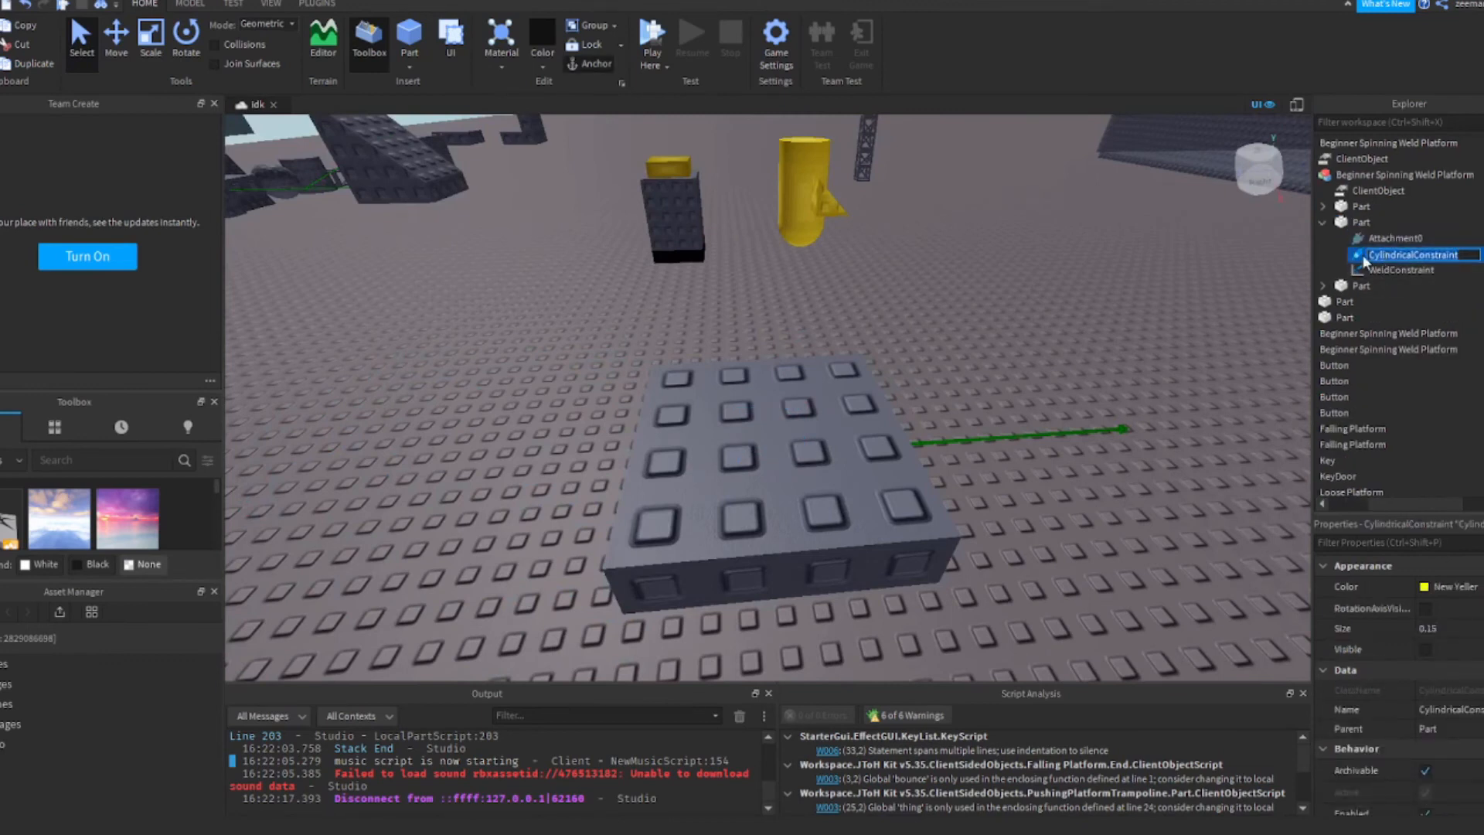
pyautogui.scroll(-4, 1473, 595)
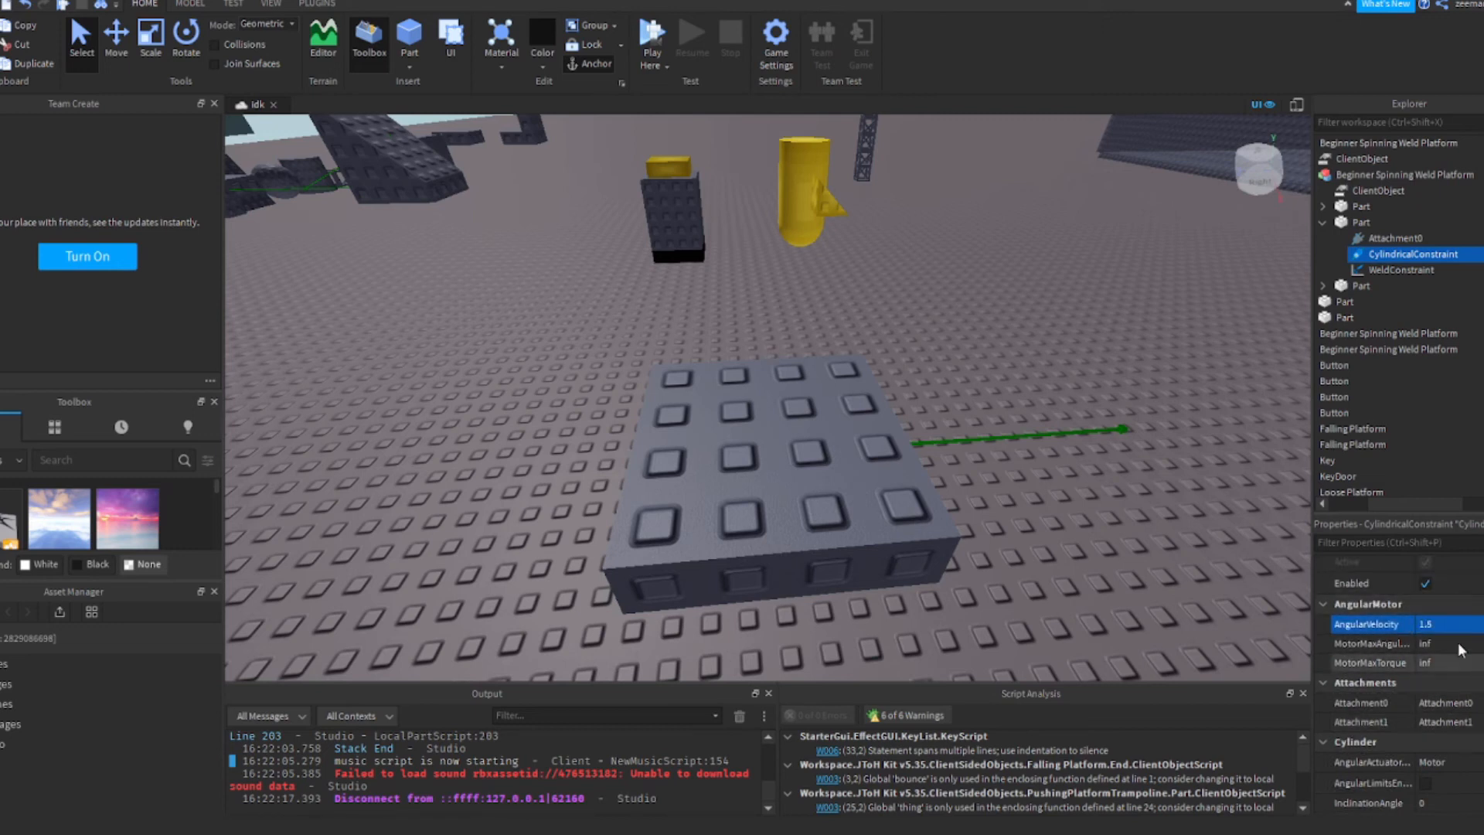
pyautogui.moveTo(912, 409); pyautogui.dragTo(866, 399, button='right')
pyautogui.scroll(-2, 866, 399)
pyautogui.click(1356, 222)
pyautogui.scroll(2, 516, 381)
pyautogui.moveTo(517, 381); pyautogui.dragTo(745, 427, button='right')
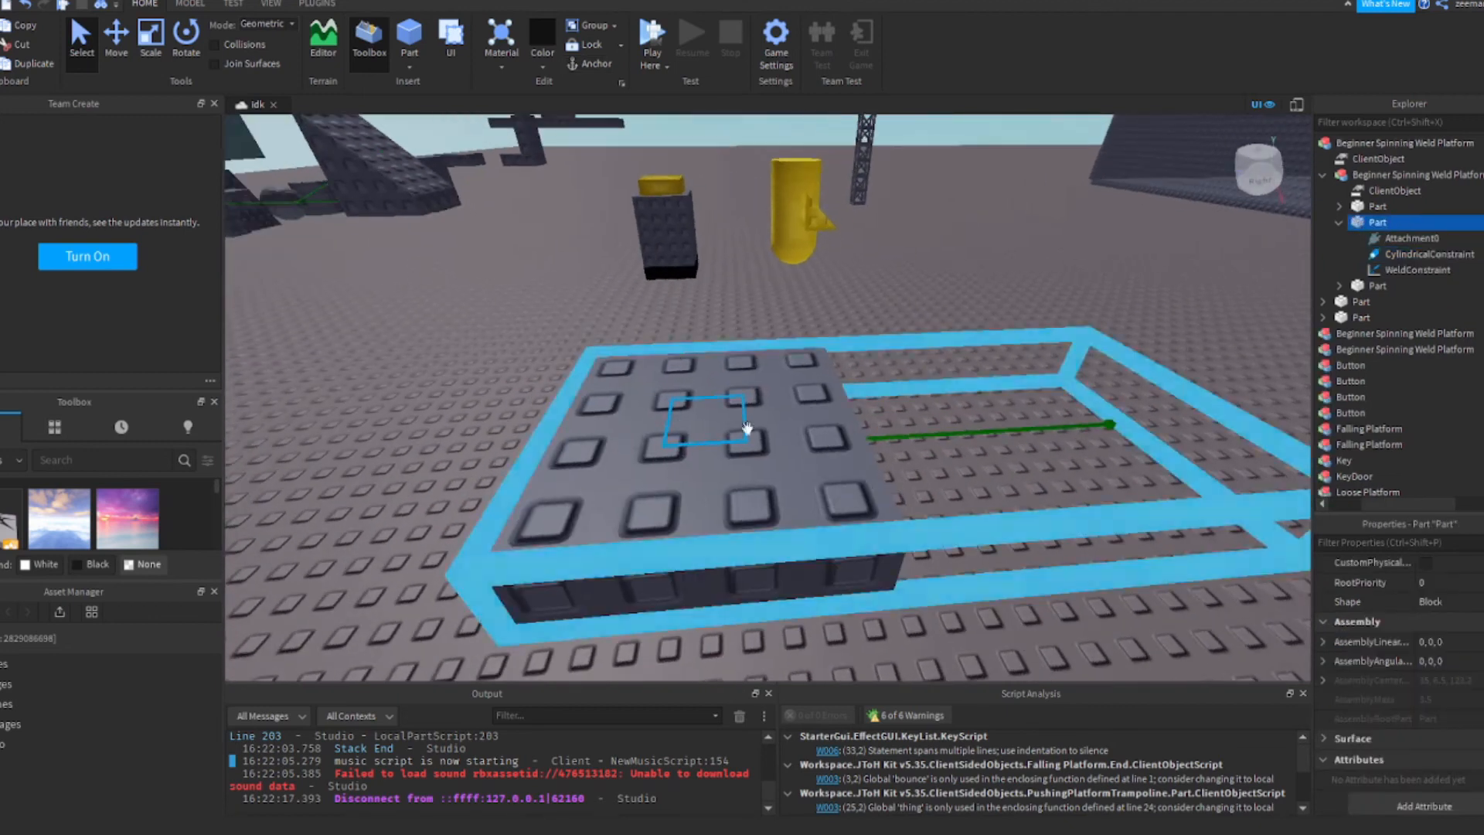
pyautogui.scroll(-3, 681, 406)
# Run another playtest, stand on the nested spinning platform to watch its motion, and end the test
pyautogui.press('F5')
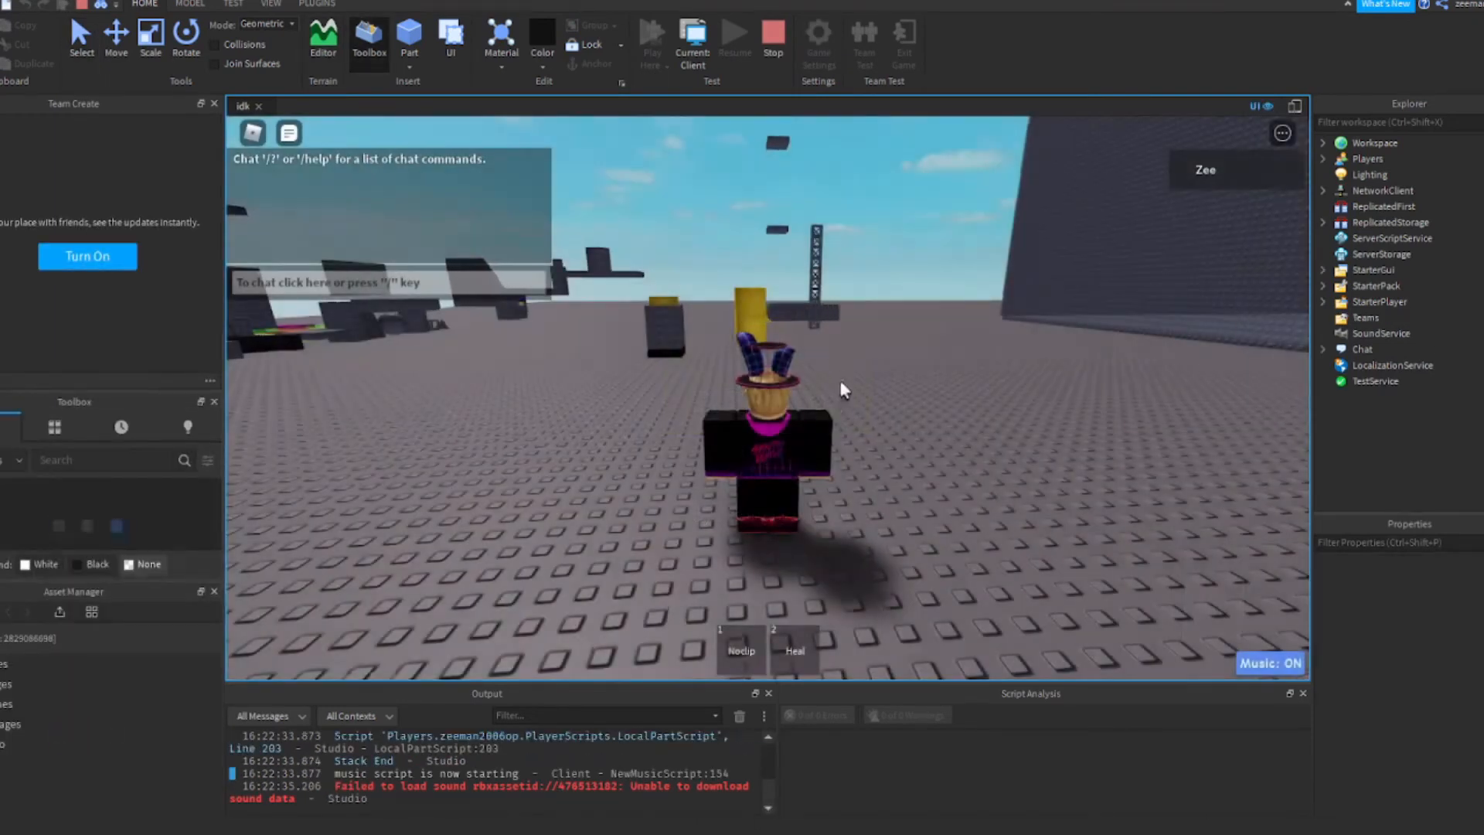
pyautogui.press('shift')
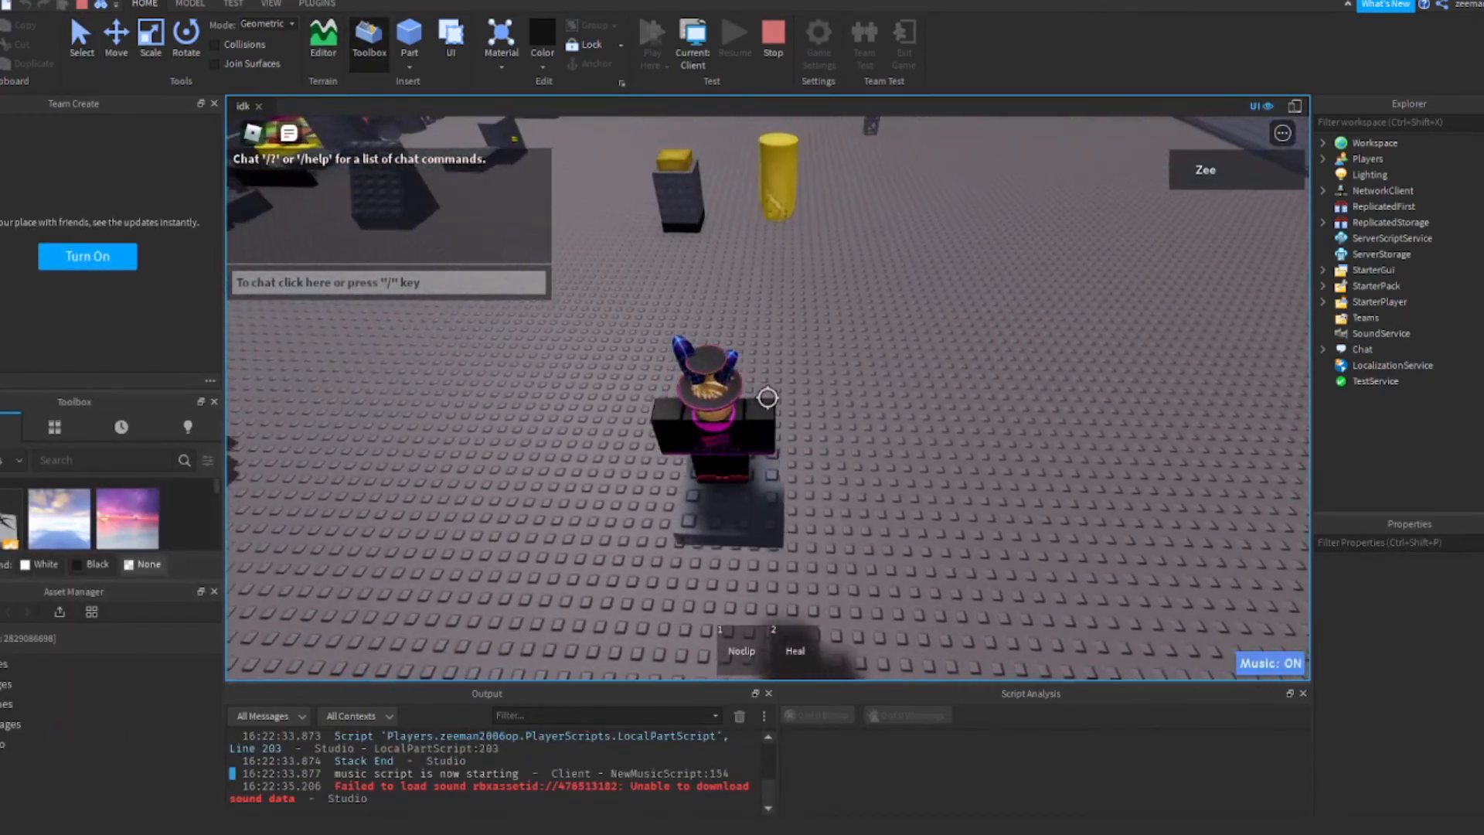
pyautogui.press('shift')
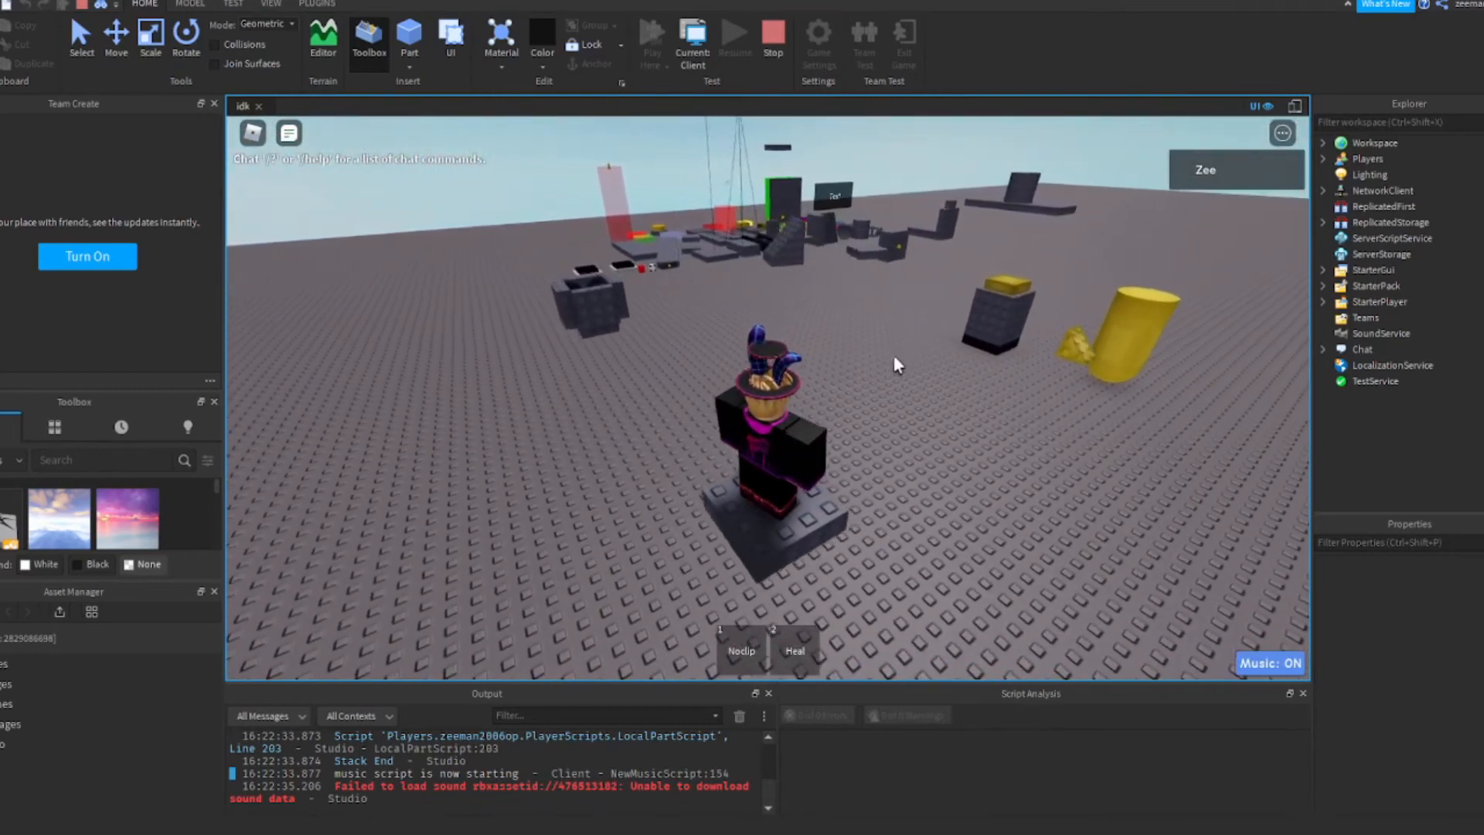
pyautogui.moveTo(894, 355); pyautogui.dragTo(893, 355, button='right')
pyautogui.scroll(-3, 893, 355)
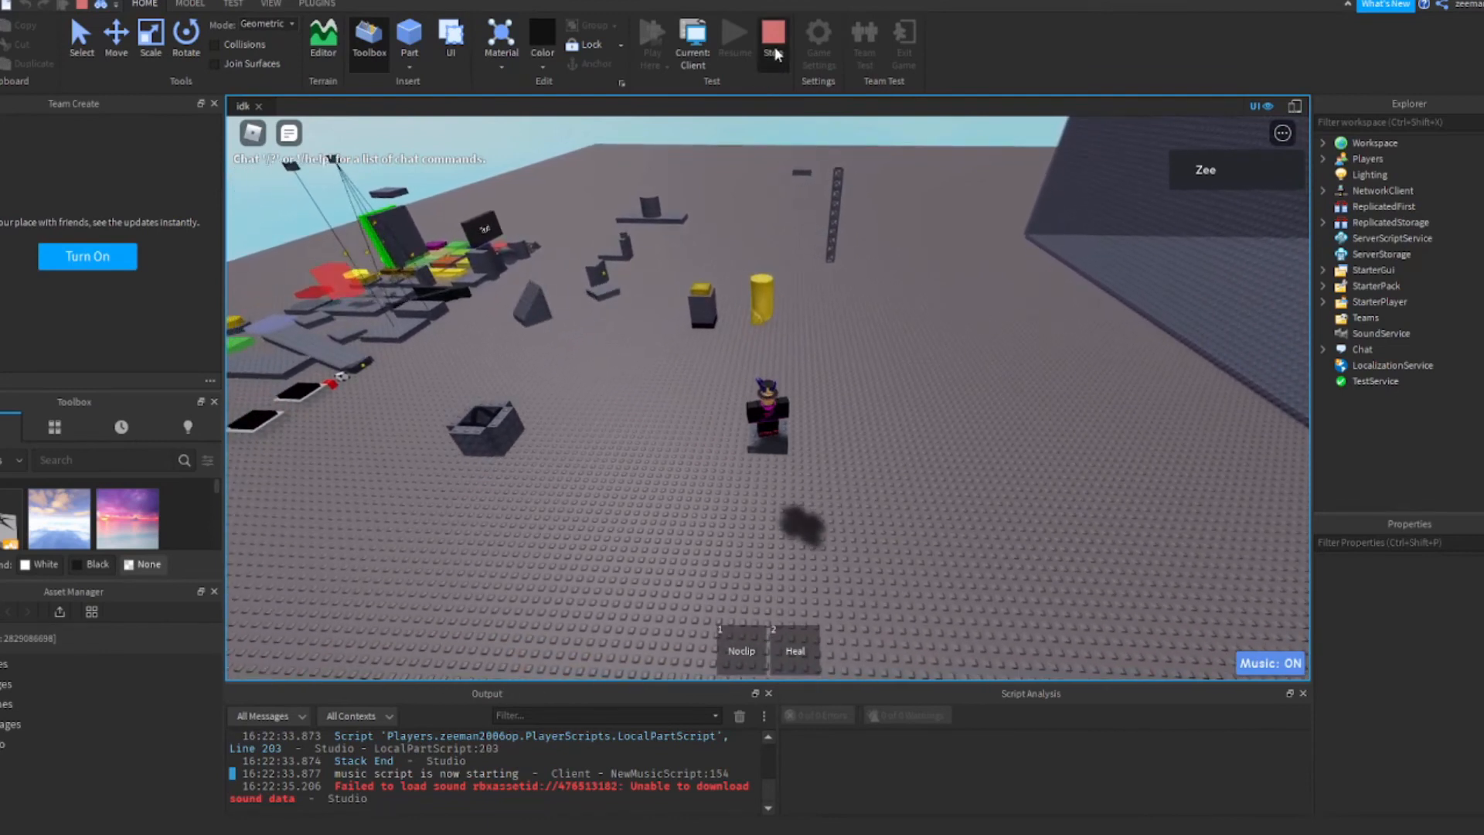
pyautogui.hotkey('shift', 'F5')
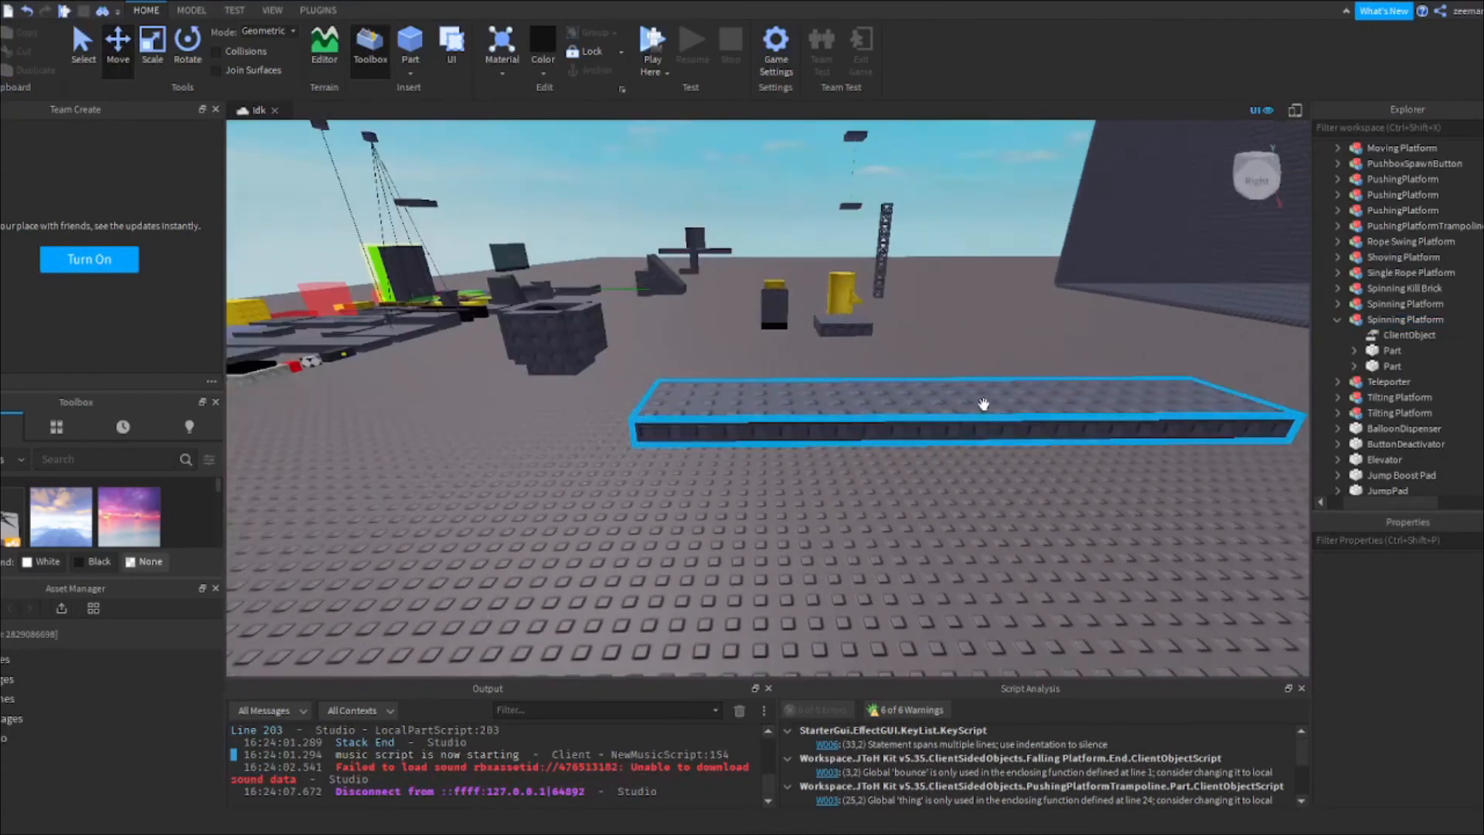
# Enable CustomPhysicalProperties on the long platform part of the Spinning Platform and expand its settings
pyautogui.moveTo(942, 535); pyautogui.dragTo(848, 376, button='right')
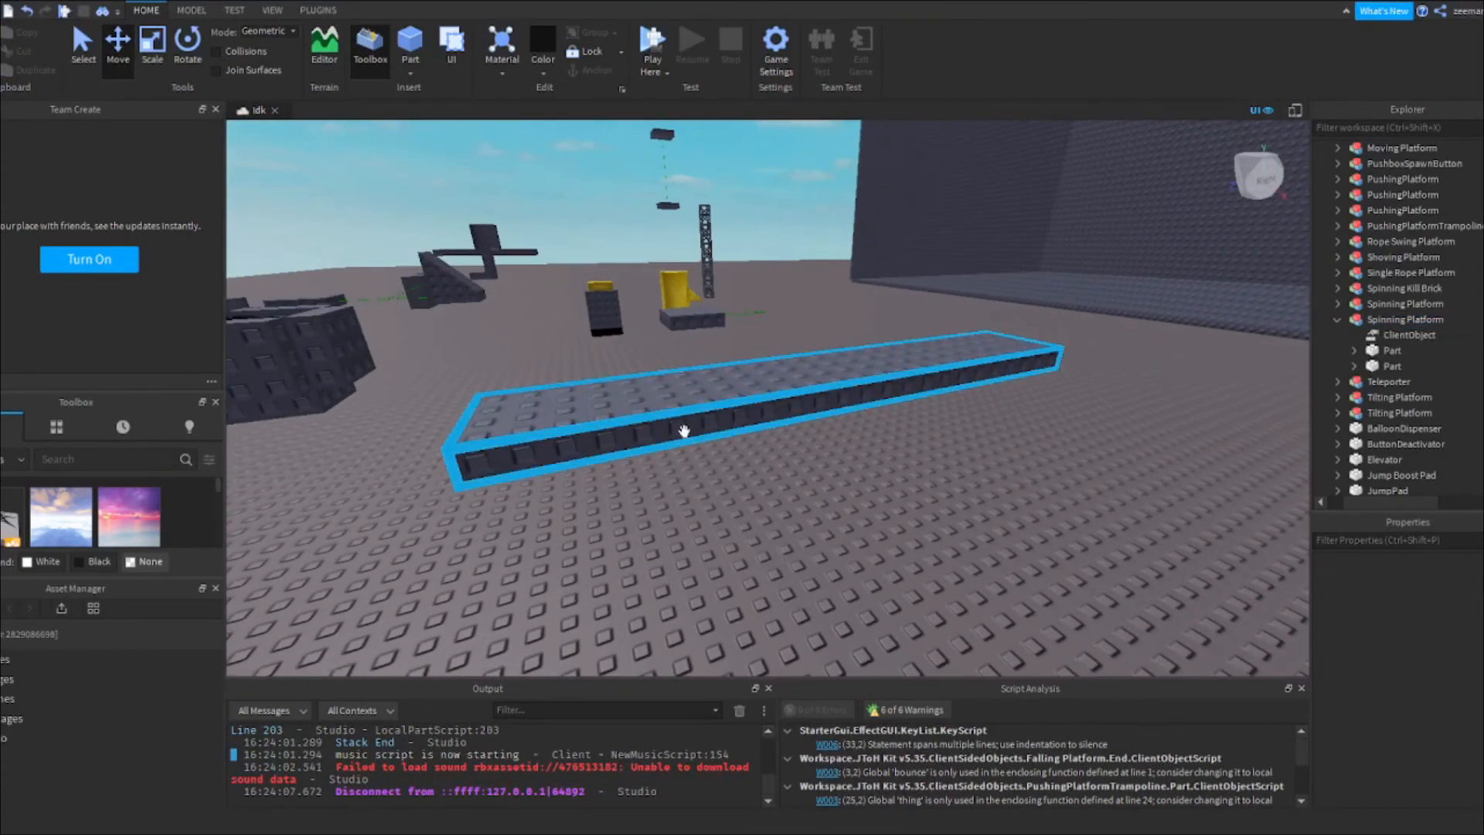
pyautogui.click(674, 403)
pyautogui.moveTo(674, 403); pyautogui.dragTo(733, 355, button='right')
pyautogui.press('w')
pyautogui.click(1400, 353)
pyautogui.scroll(2, 663, 358)
pyautogui.scroll(-1, 758, 332)
pyautogui.scroll(-3, 732, 361)
pyautogui.scroll(2, 733, 355)
pyautogui.scroll(-5, 1450, 685)
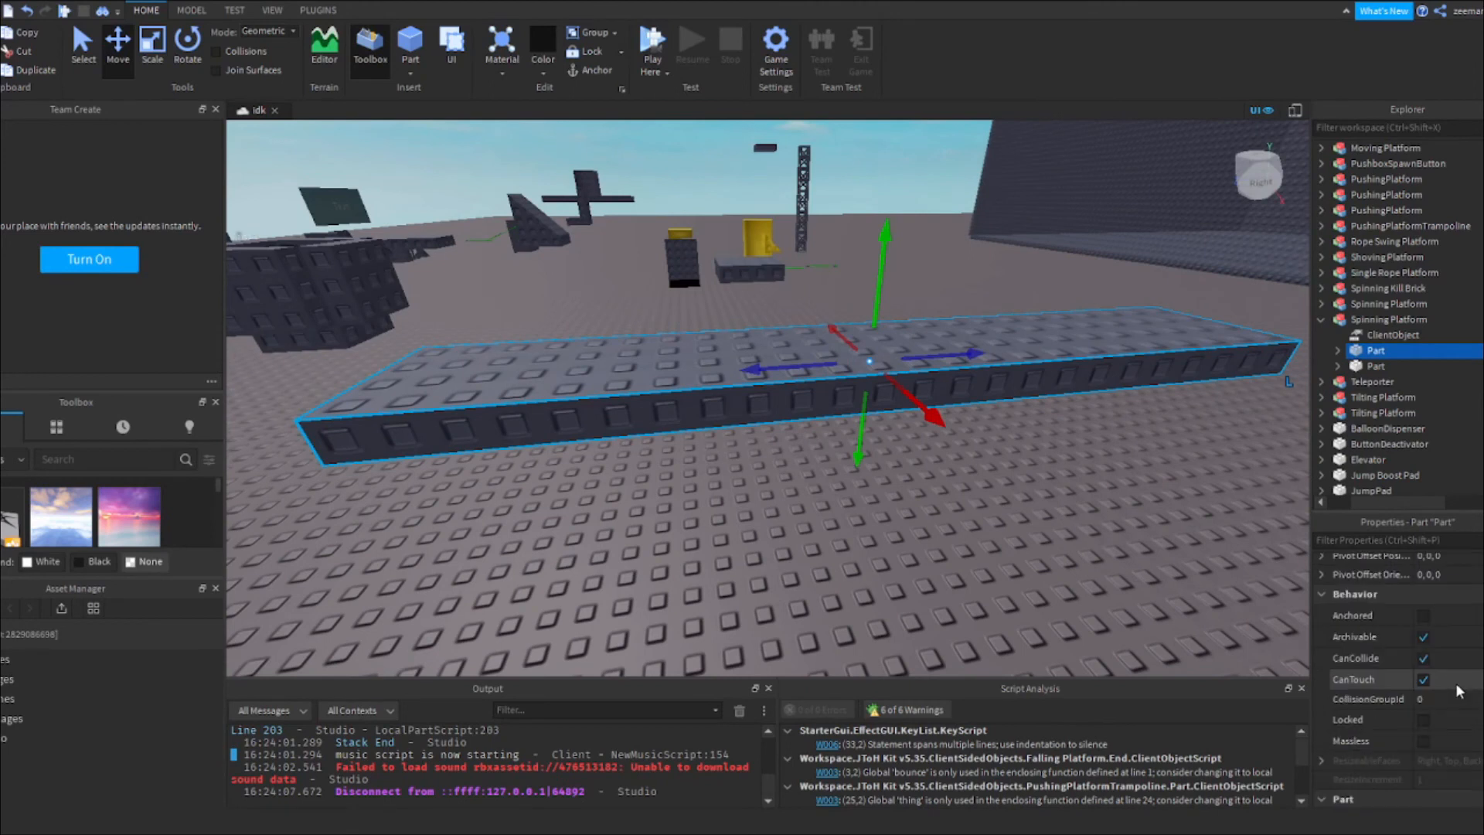
pyautogui.scroll(-3, 1467, 686)
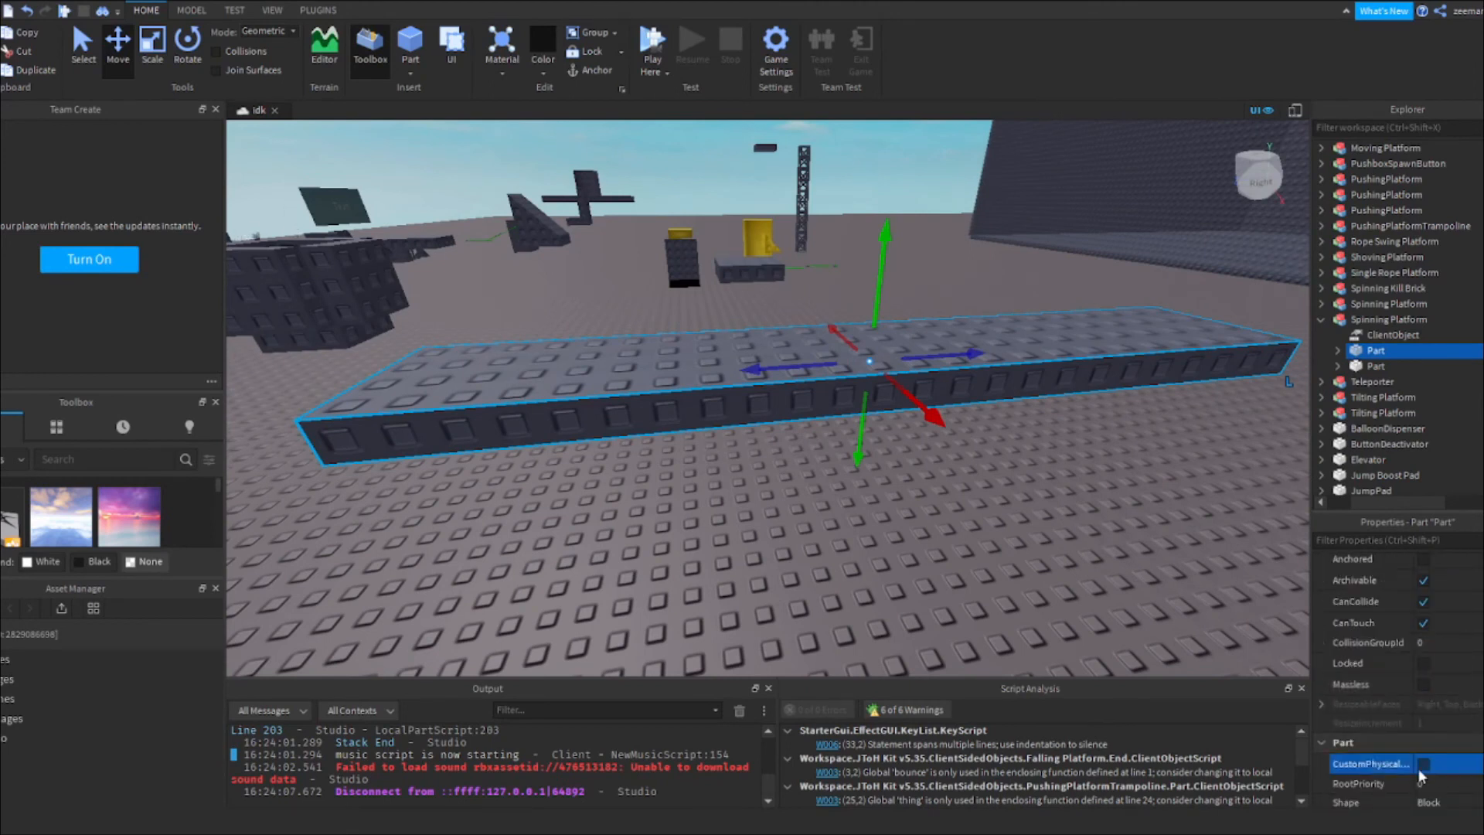
pyautogui.click(1325, 764)
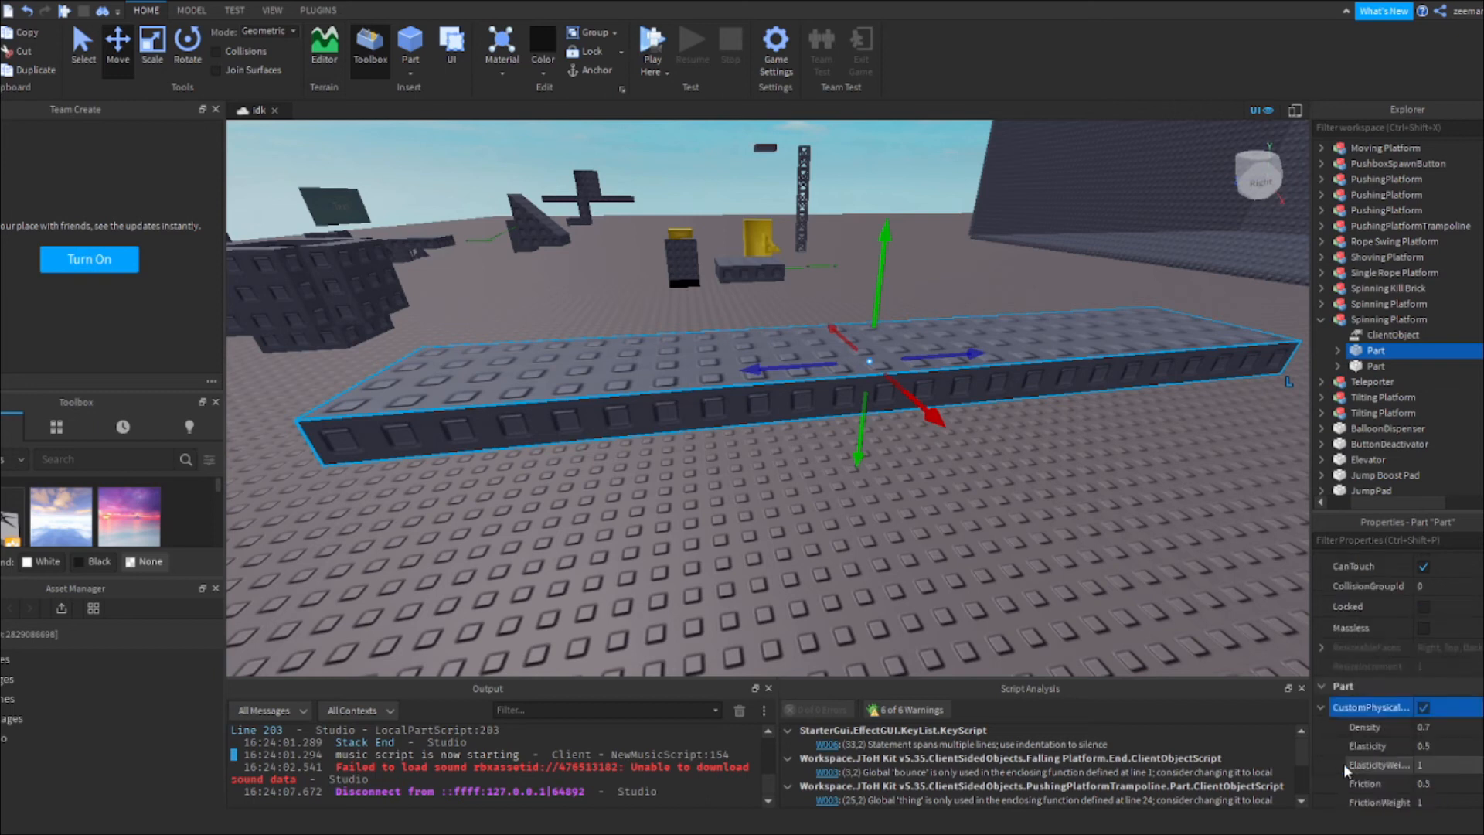
pyautogui.scroll(-6, 1453, 680)
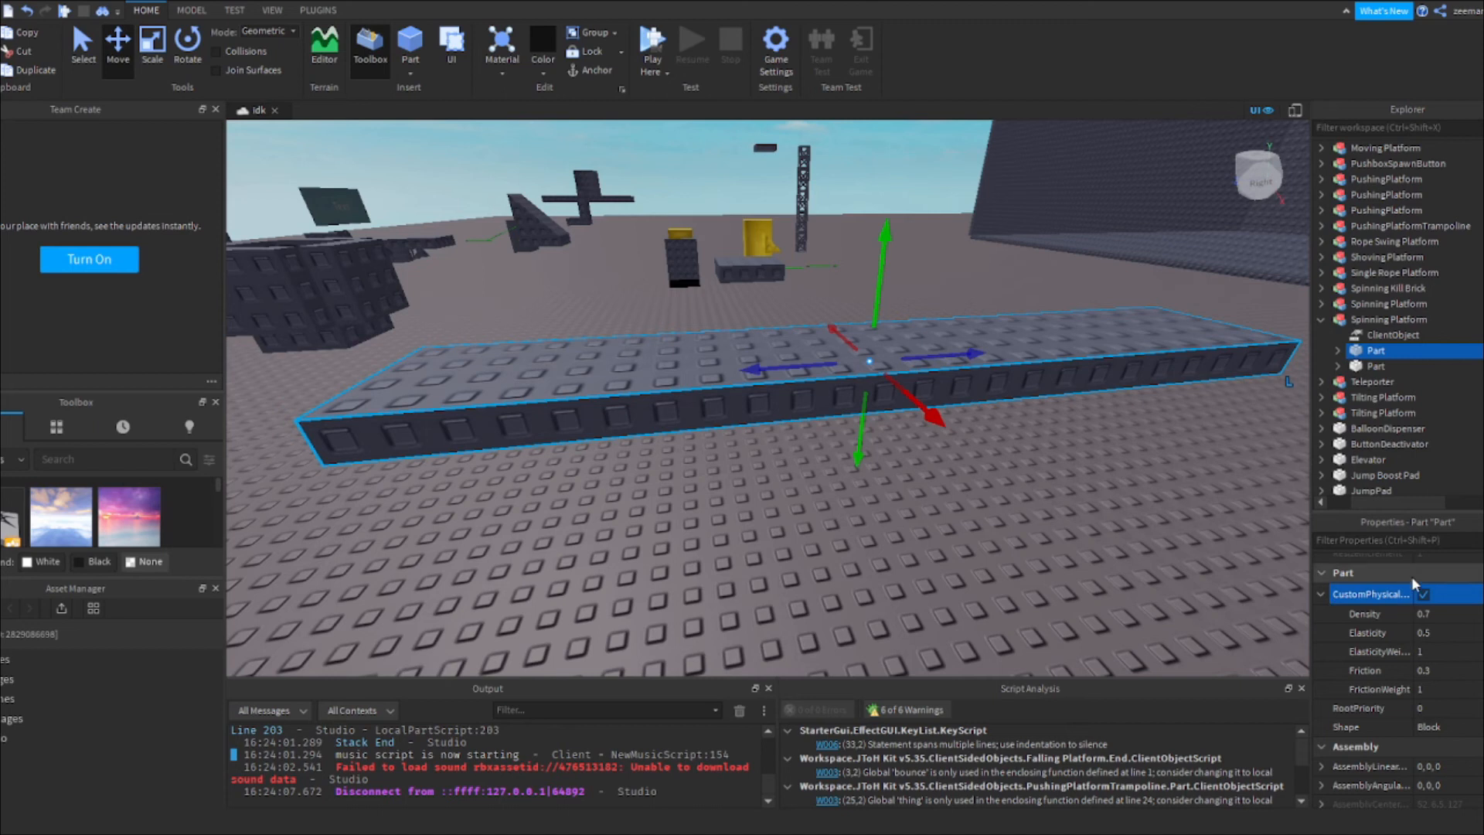
# Set the Density of the Spinning Platform's long part to 0.1
pyautogui.click(1430, 615)
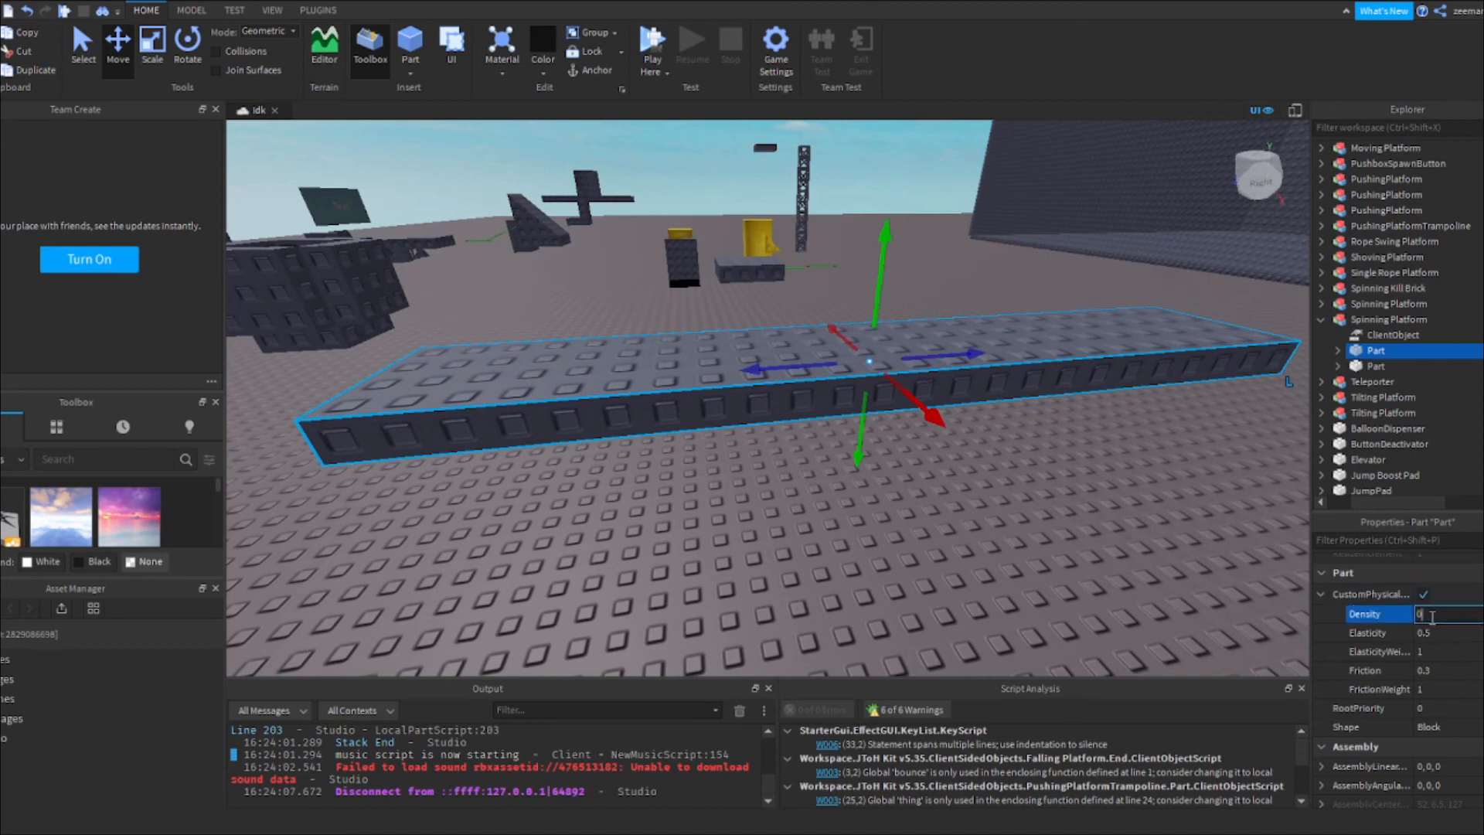
pyautogui.moveTo(929, 508); pyautogui.dragTo(823, 278, button='right')
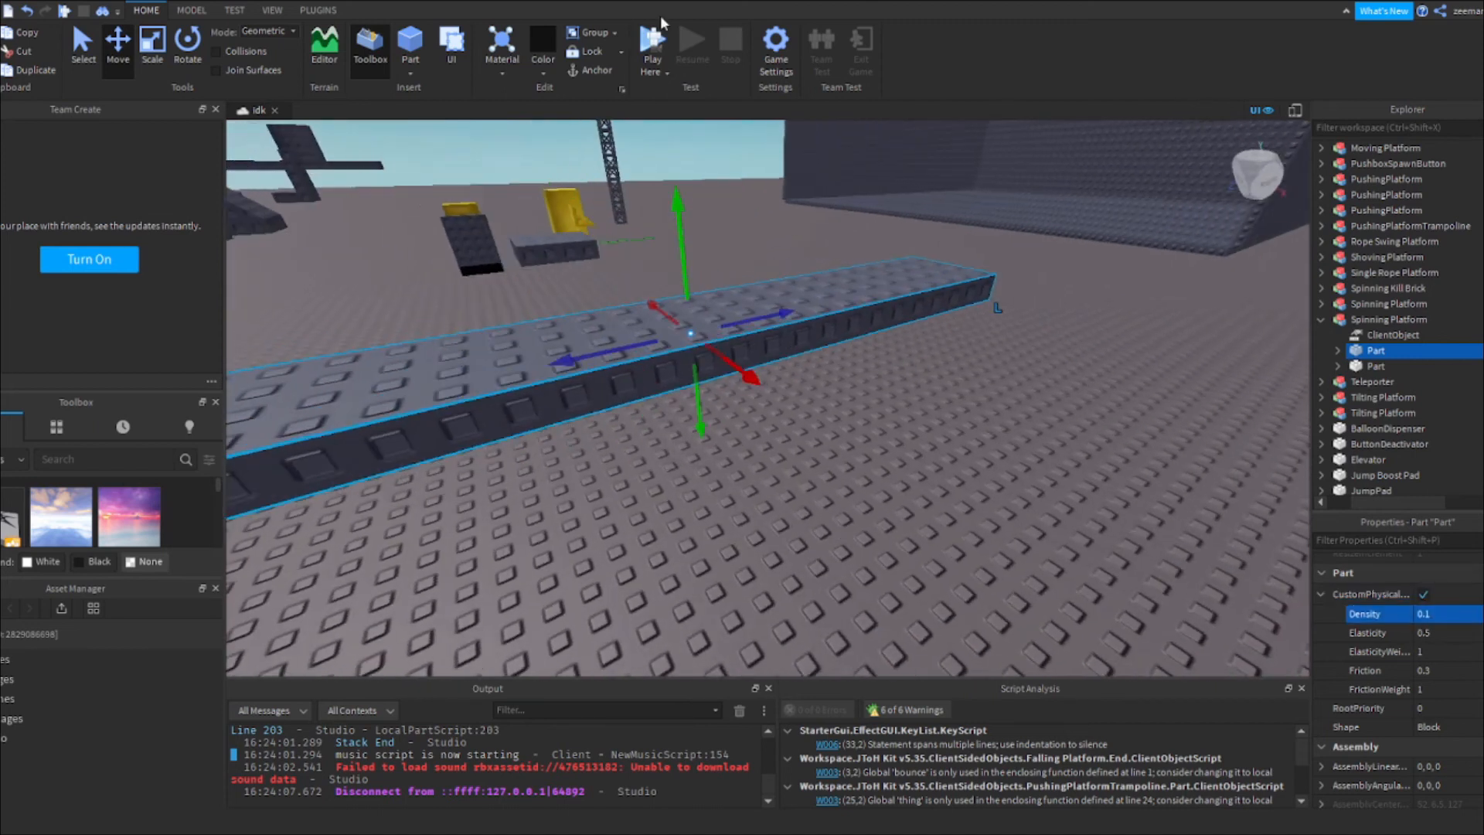
# Playtest the place, jump onto the long spinning platform with the character, and stop the test
pyautogui.press('F5')
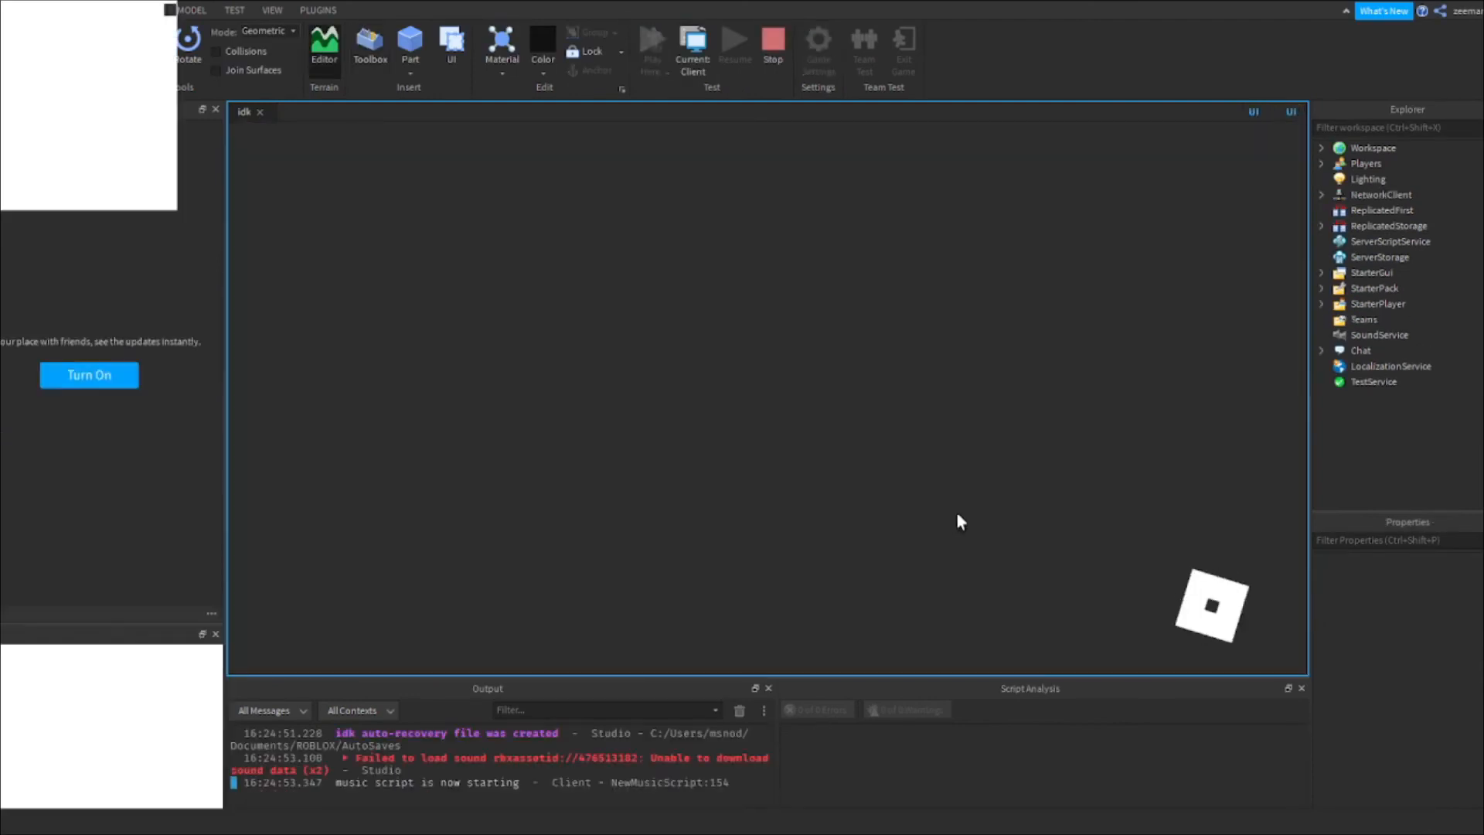
pyautogui.press('w')
pyautogui.press('space')
pyautogui.press('space')
pyautogui.press('space')
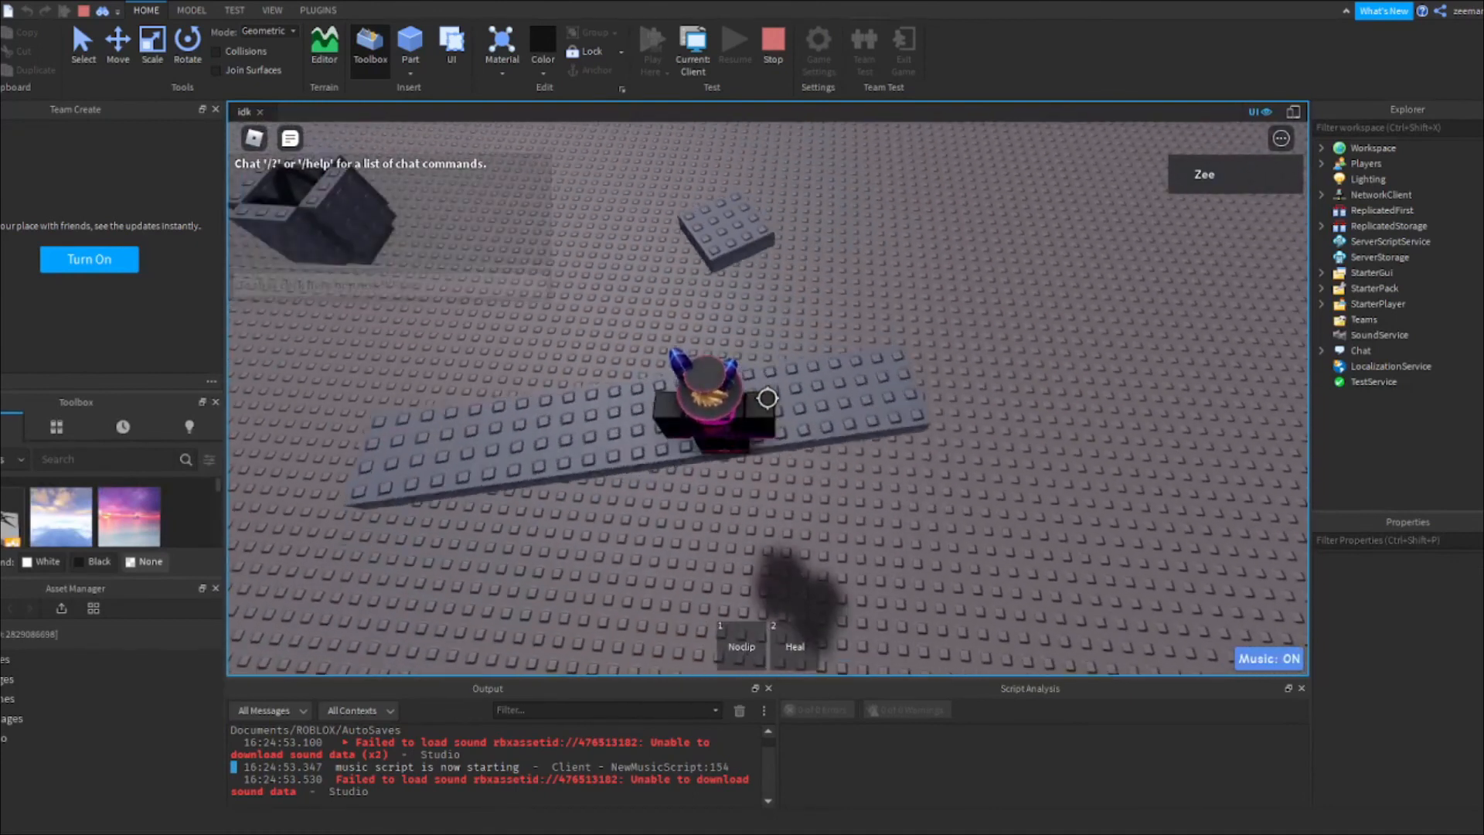
pyautogui.hotkey('shift', 'F5')
# Start another playtest beside the small square platform and jump the character over toward the yellow cylinder
pyautogui.press('w')
pyautogui.moveTo(888, 312); pyautogui.dragTo(844, 350, button='right')
pyautogui.press('a')
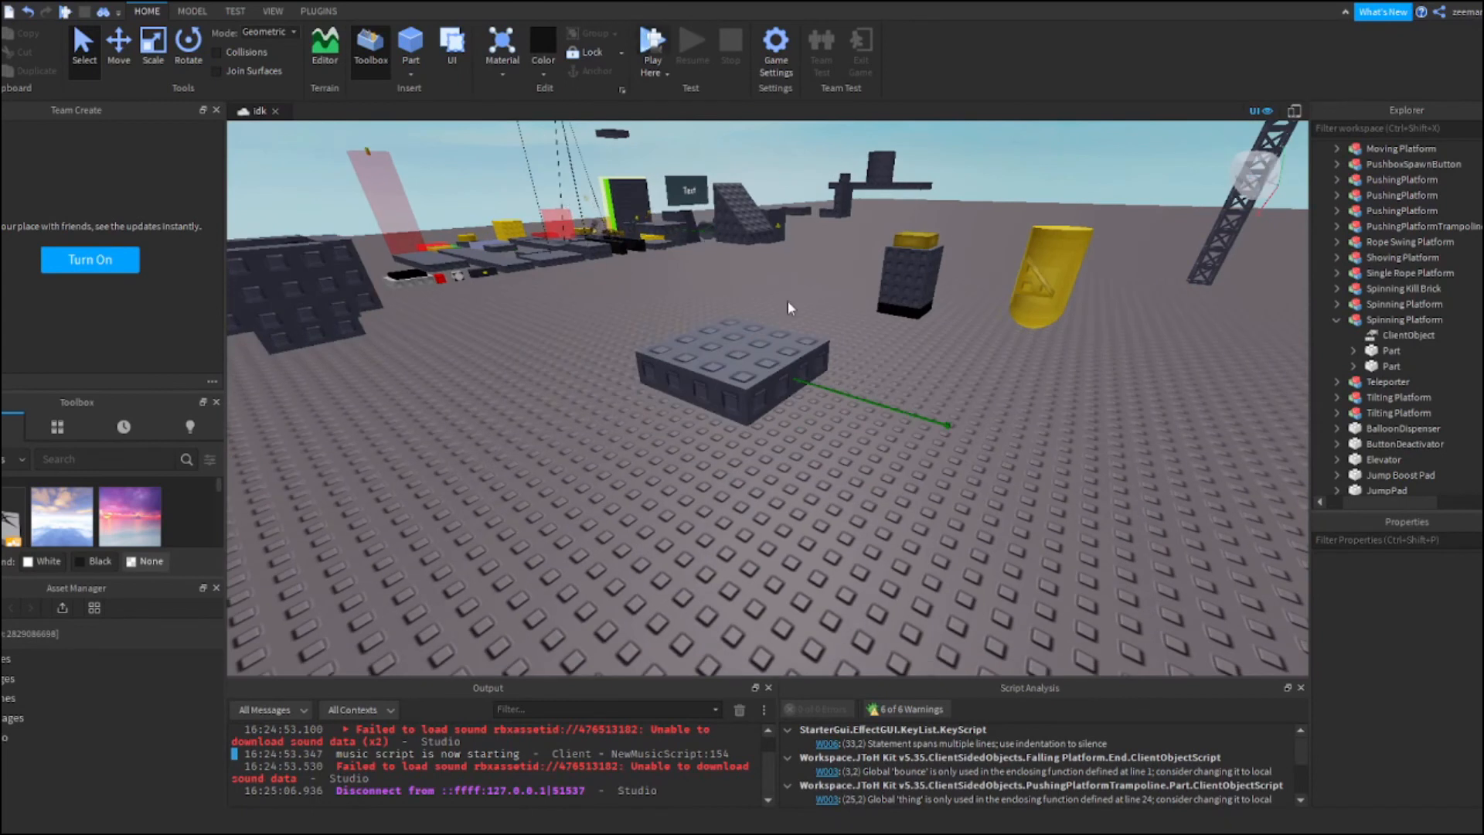
pyautogui.press('F5')
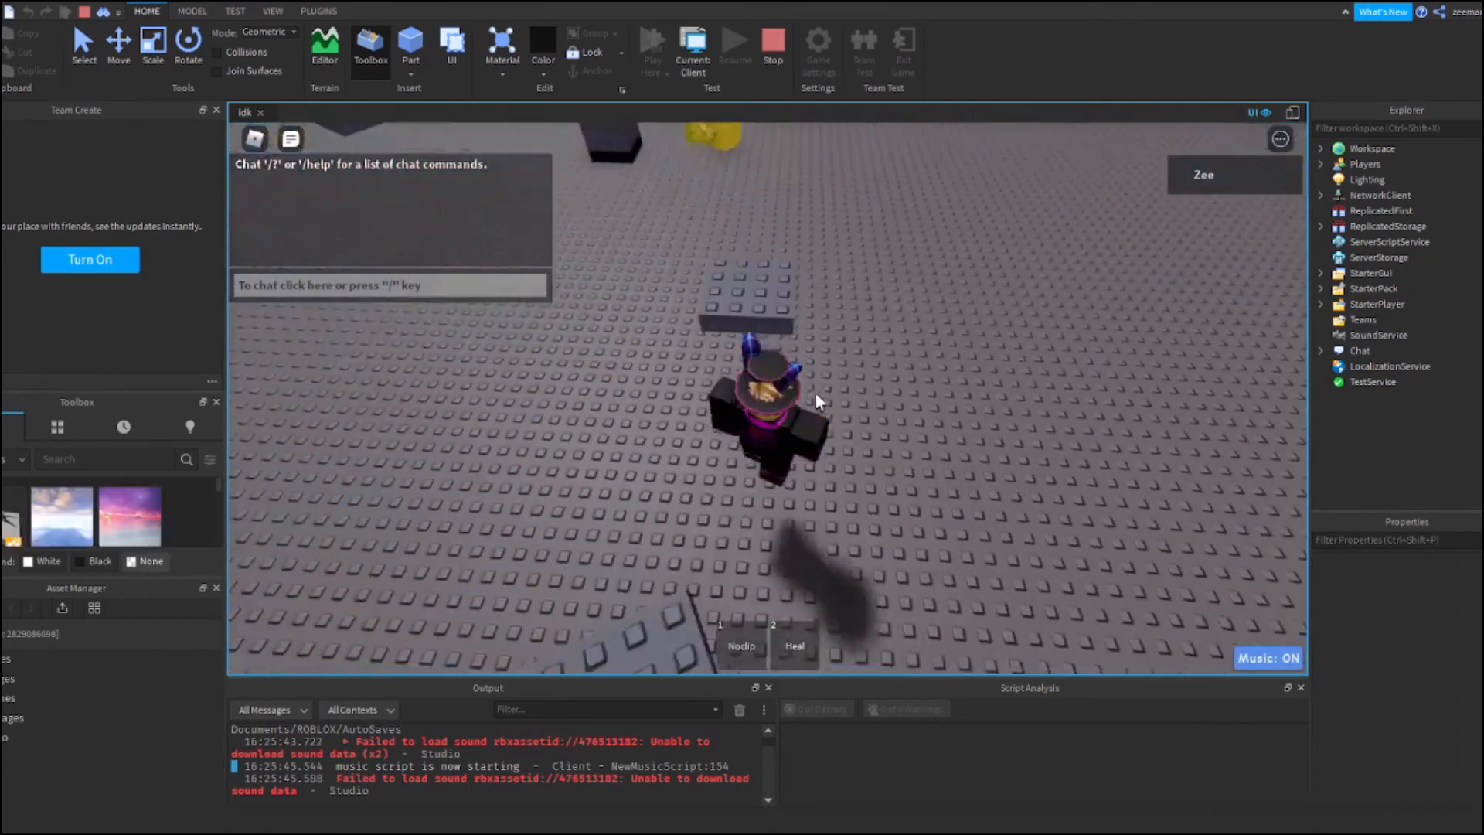
pyautogui.press('w')
pyautogui.moveTo(816, 395); pyautogui.dragTo(816, 395, button='right')
pyautogui.press('shift')
pyautogui.press('w')
pyautogui.press('space')
pyautogui.press('space')
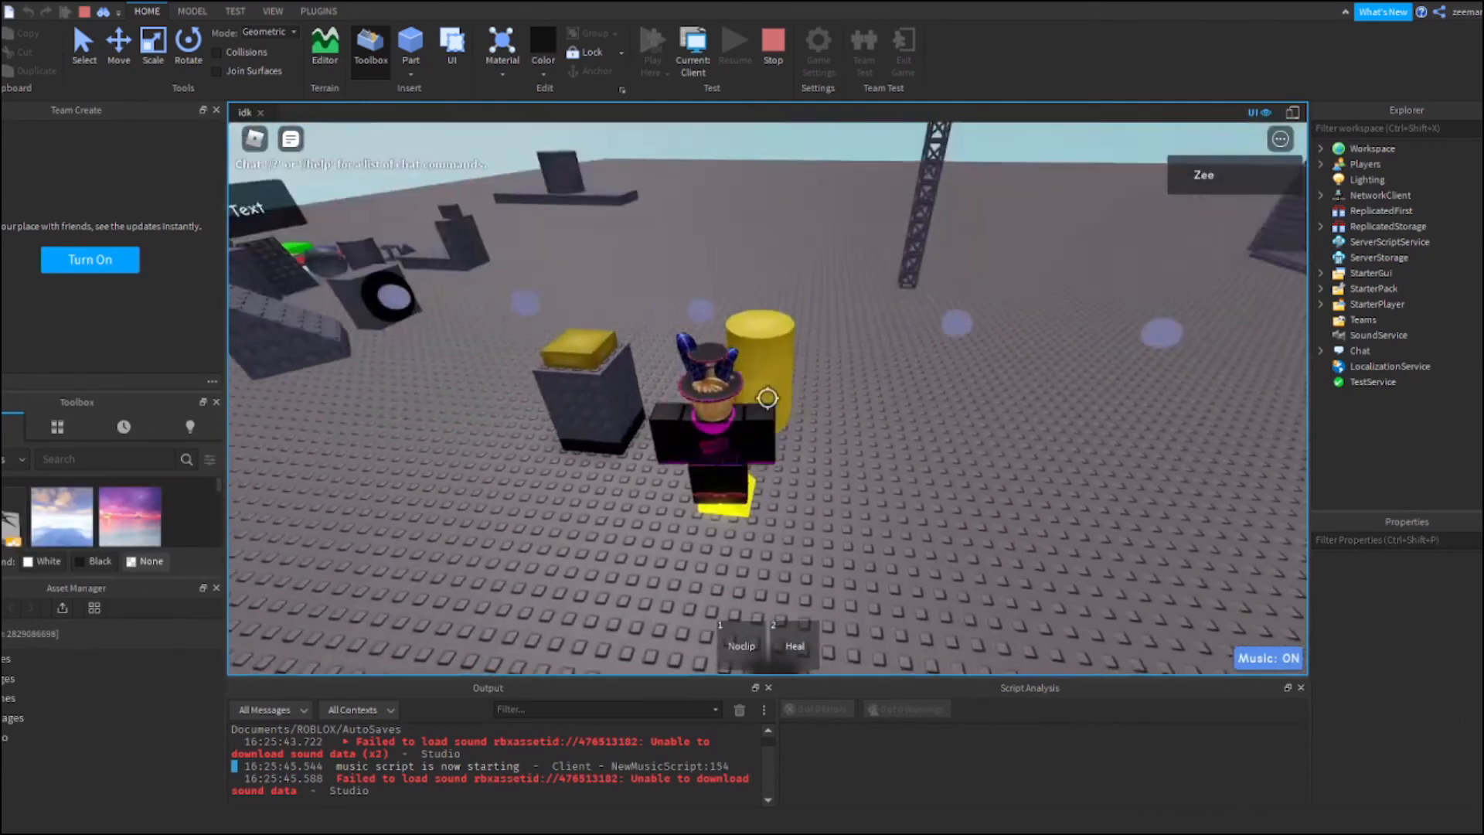
# Run the character across the kit area, jump around the coloured blocks and rope-hung platforms, and end the test
pyautogui.press('w')
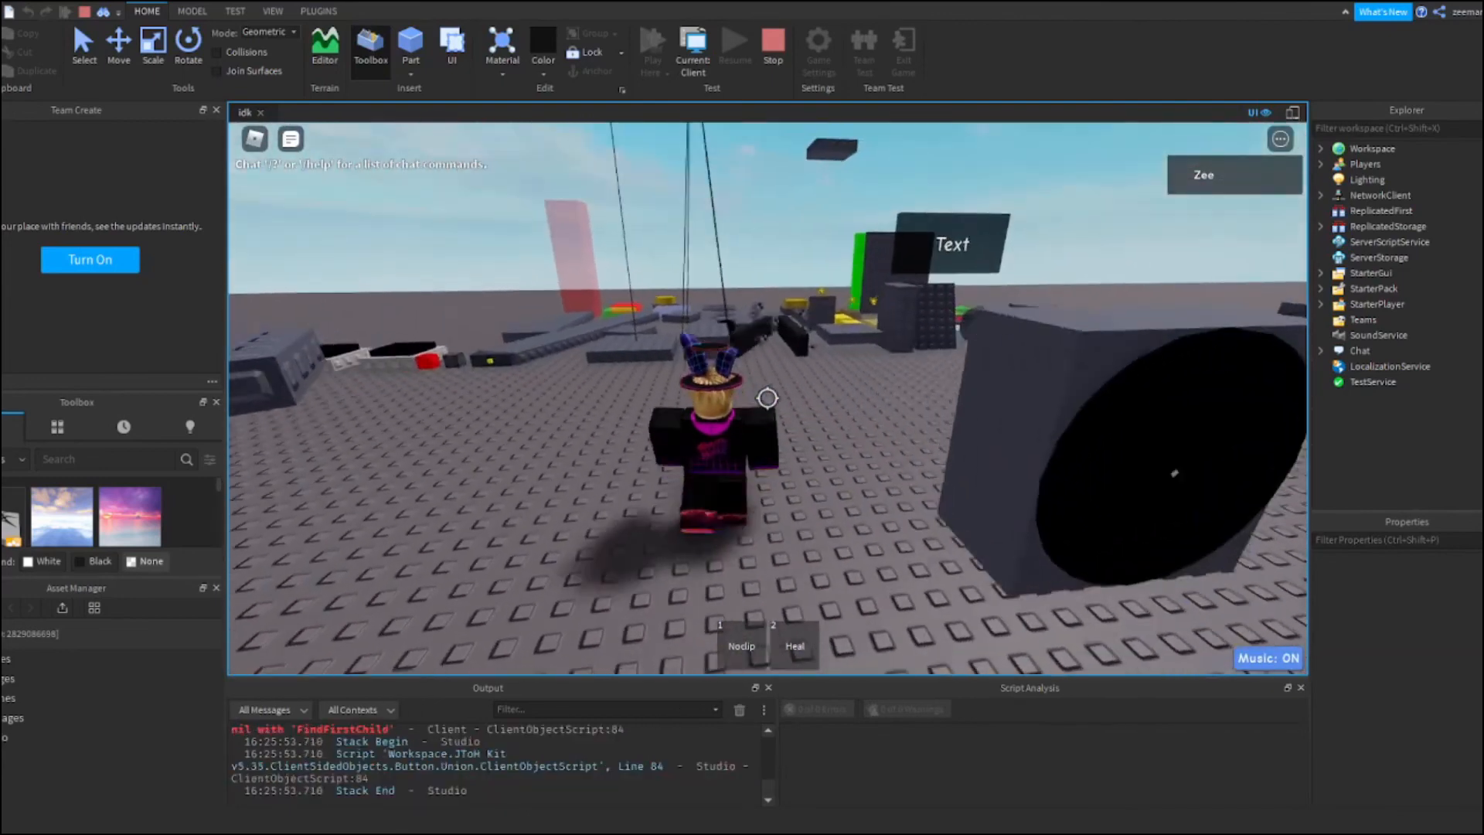
pyautogui.scroll(-8, 768, 398)
pyautogui.scroll(8, 768, 398)
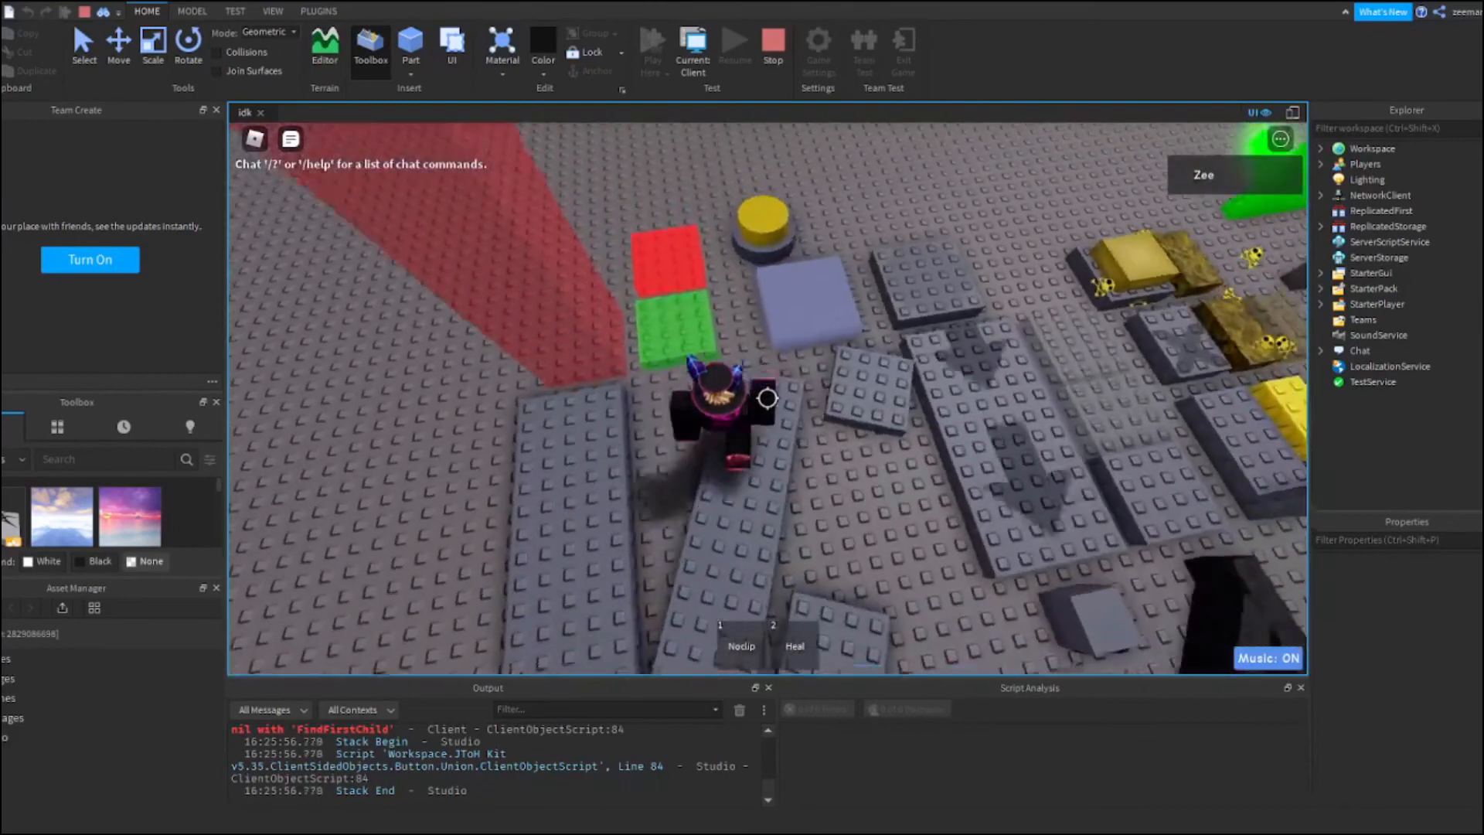
pyautogui.press('w')
pyautogui.press('space')
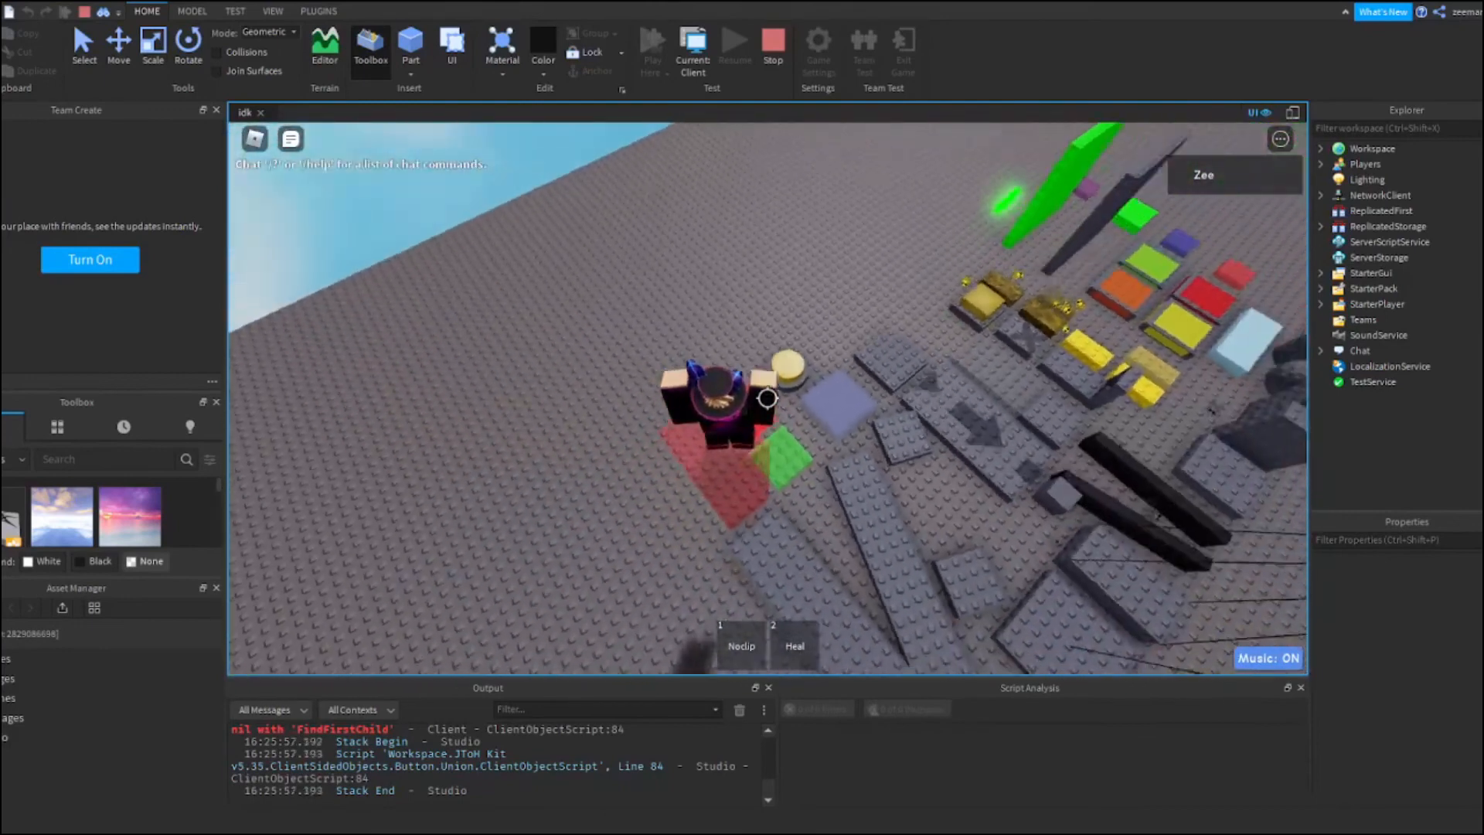
pyautogui.press('shift')
pyautogui.press('d')
pyautogui.press('space')
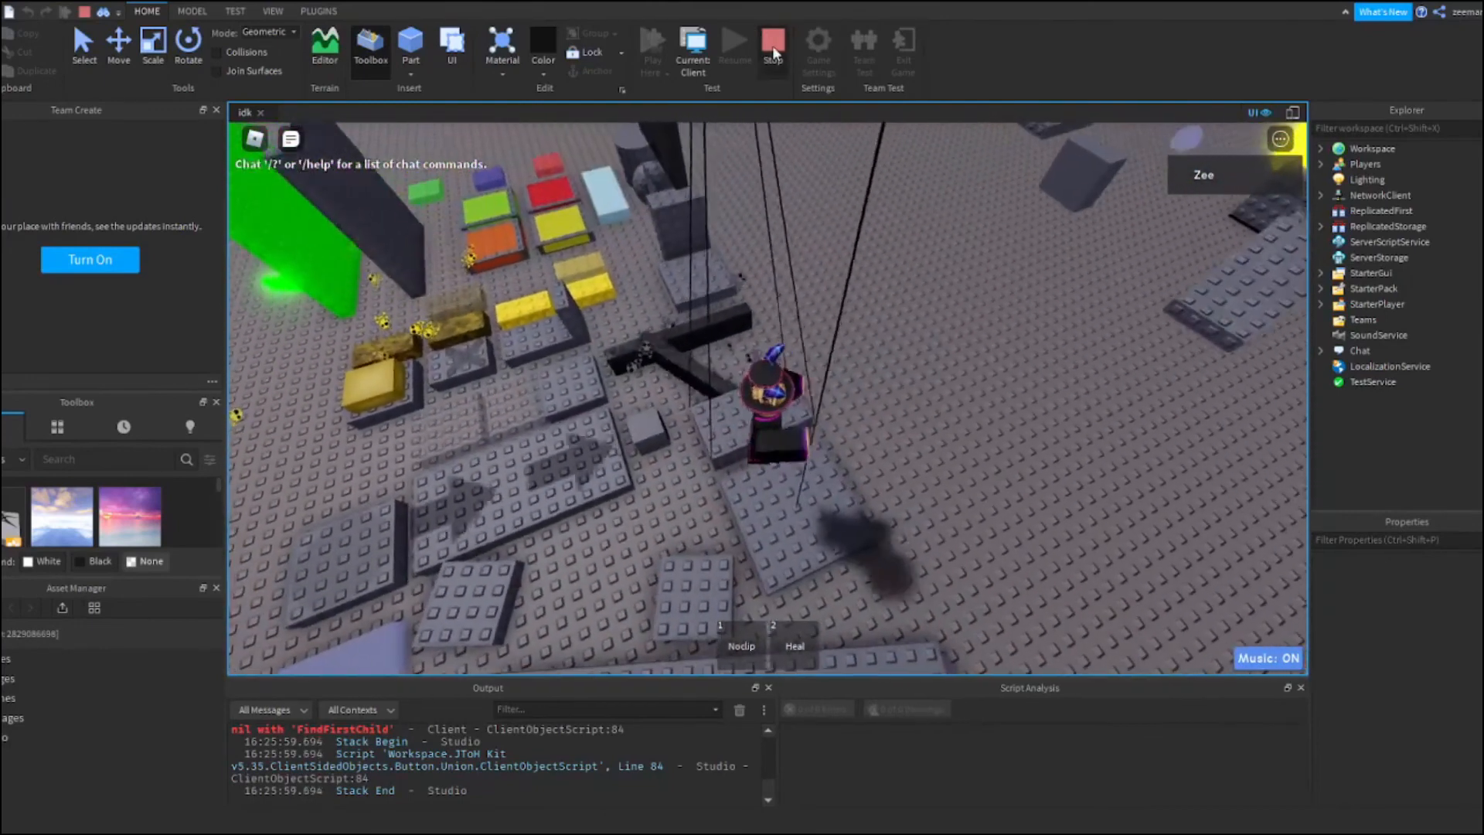
pyautogui.click(775, 52)
# Display the installed plugin tools, including JToH Kit Tools
pyautogui.press('w')
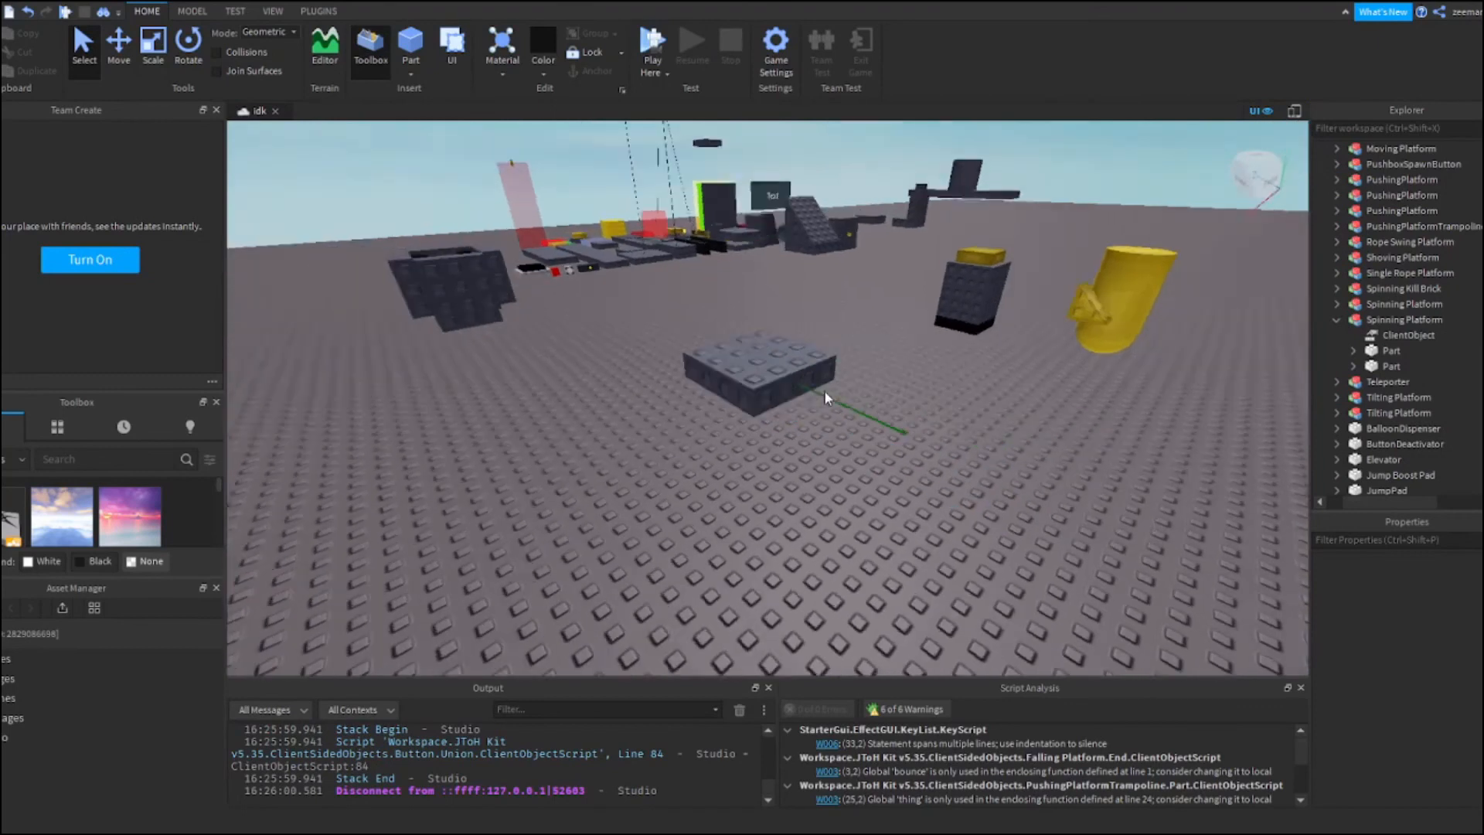
pyautogui.click(333, 11)
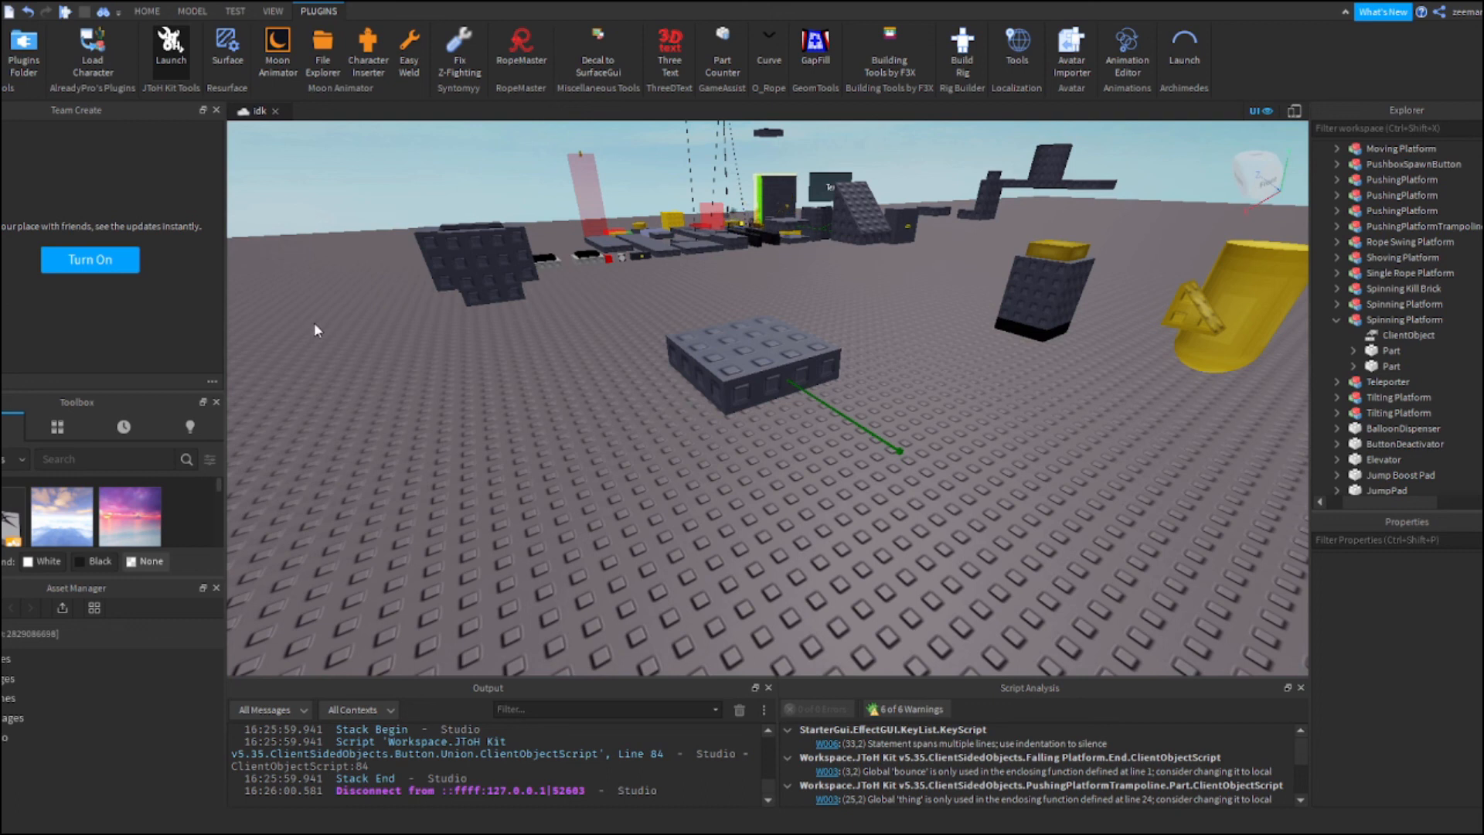
# Survey the placed kit objects, from the small square platform to the red block and white ball beside the long platforms
pyautogui.moveTo(568, 316); pyautogui.dragTo(568, 311, button='right')
pyautogui.press('w')
pyautogui.moveTo(791, 215); pyautogui.dragTo(790, 217, button='right')
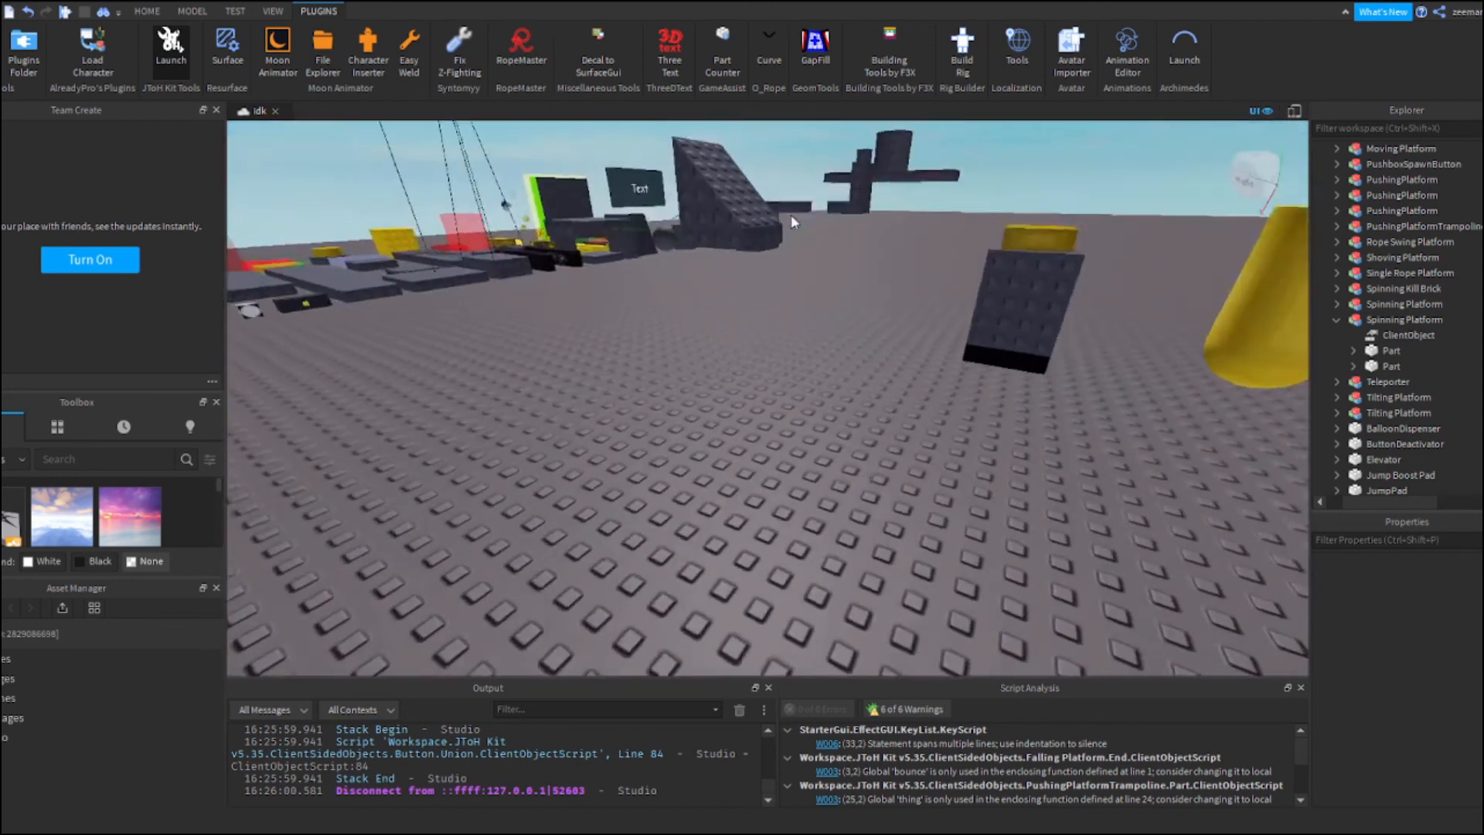
pyautogui.press('s')
pyautogui.press('d')
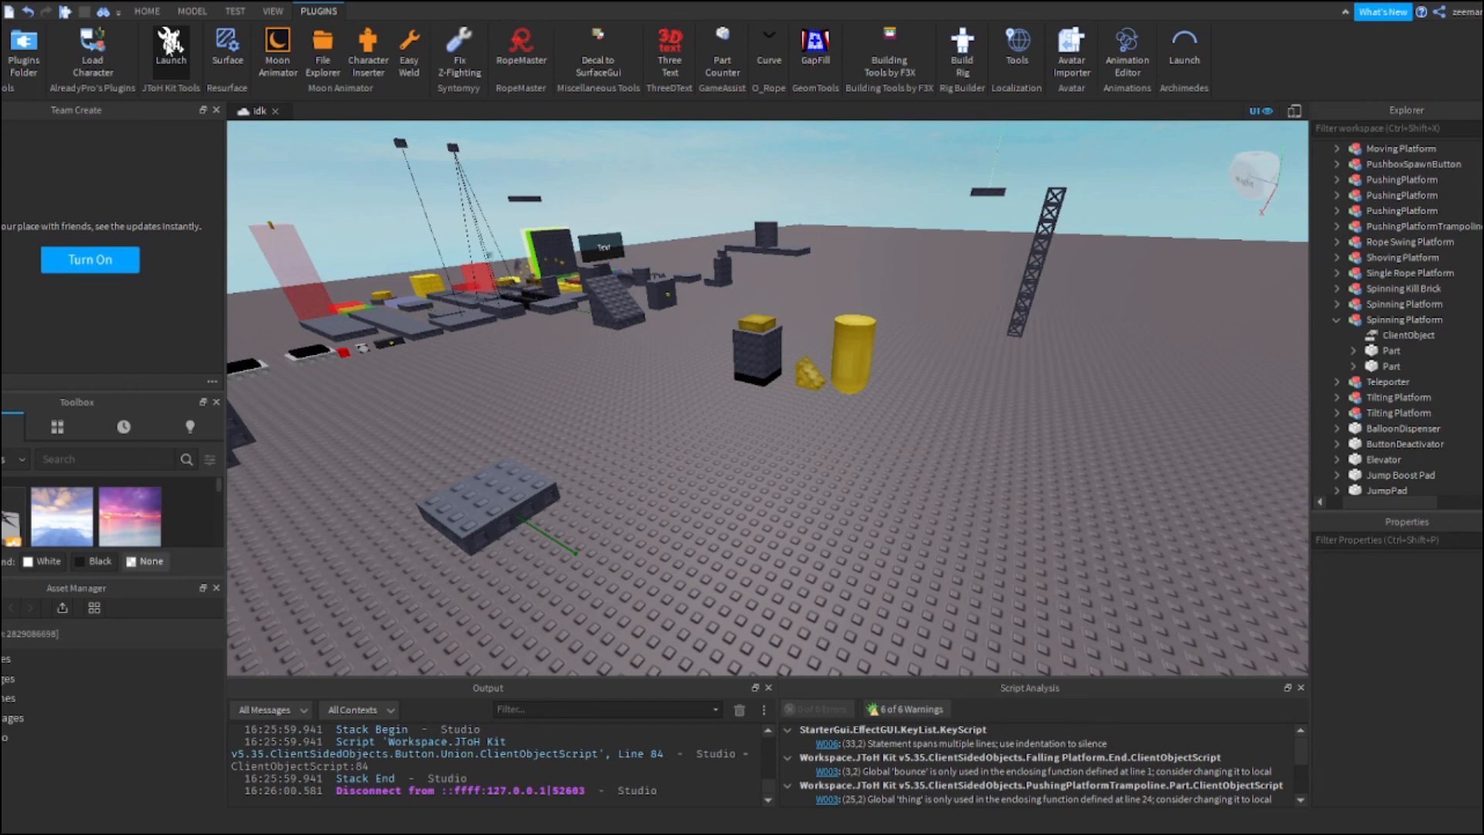
pyautogui.press('s')
pyautogui.moveTo(914, 547); pyautogui.dragTo(897, 563, button='right')
pyautogui.press('d')
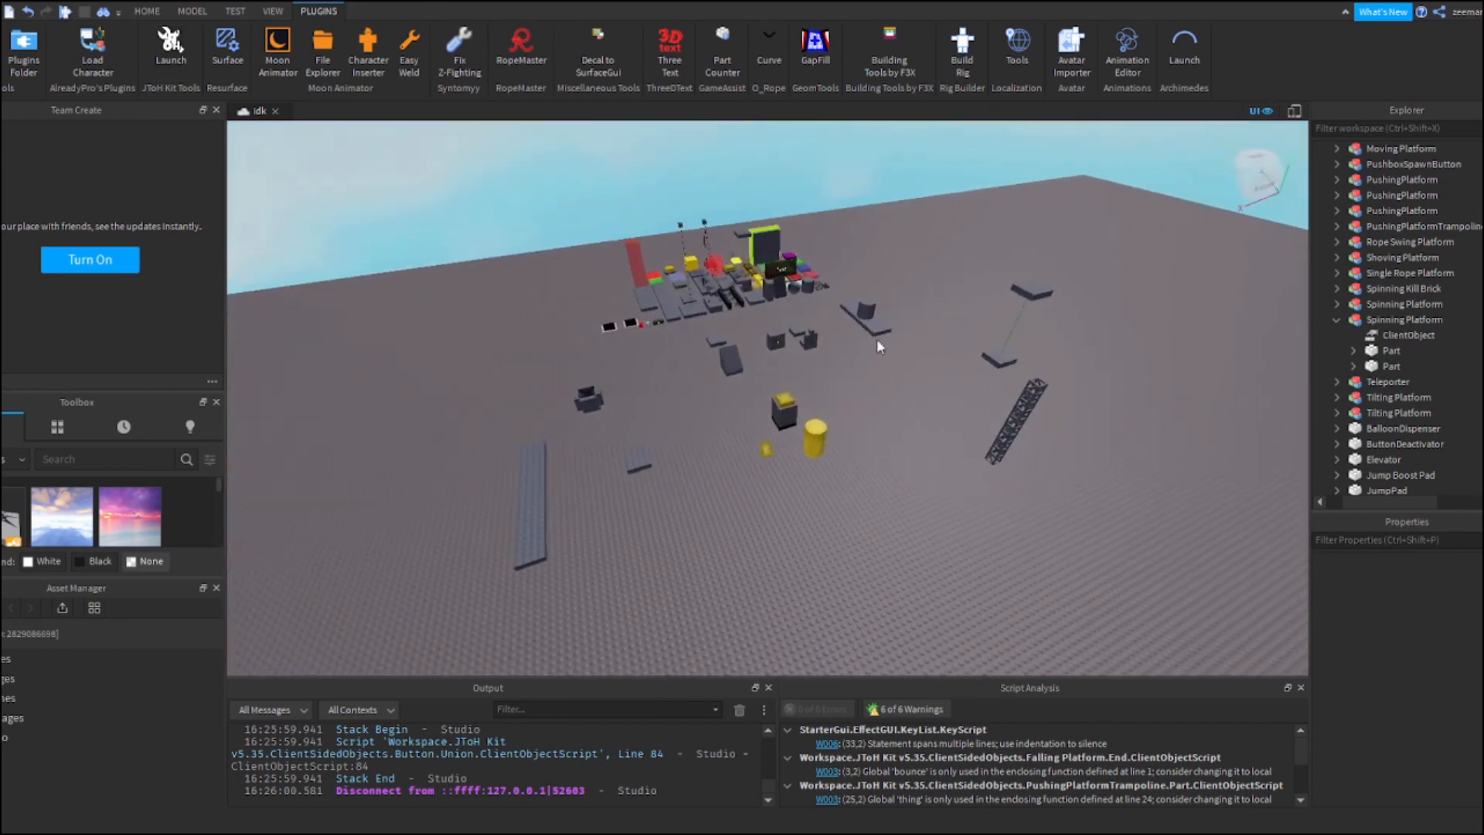
pyautogui.moveTo(637, 348); pyautogui.dragTo(673, 360, button='right')
pyautogui.press('a')
pyautogui.press('w')
pyautogui.press('w')
pyautogui.press('d')
pyautogui.press('s')
pyautogui.moveTo(789, 369); pyautogui.dragTo(688, 473, button='right')
pyautogui.press('w')
pyautogui.press('s')
pyautogui.press('w')
pyautogui.press('w')
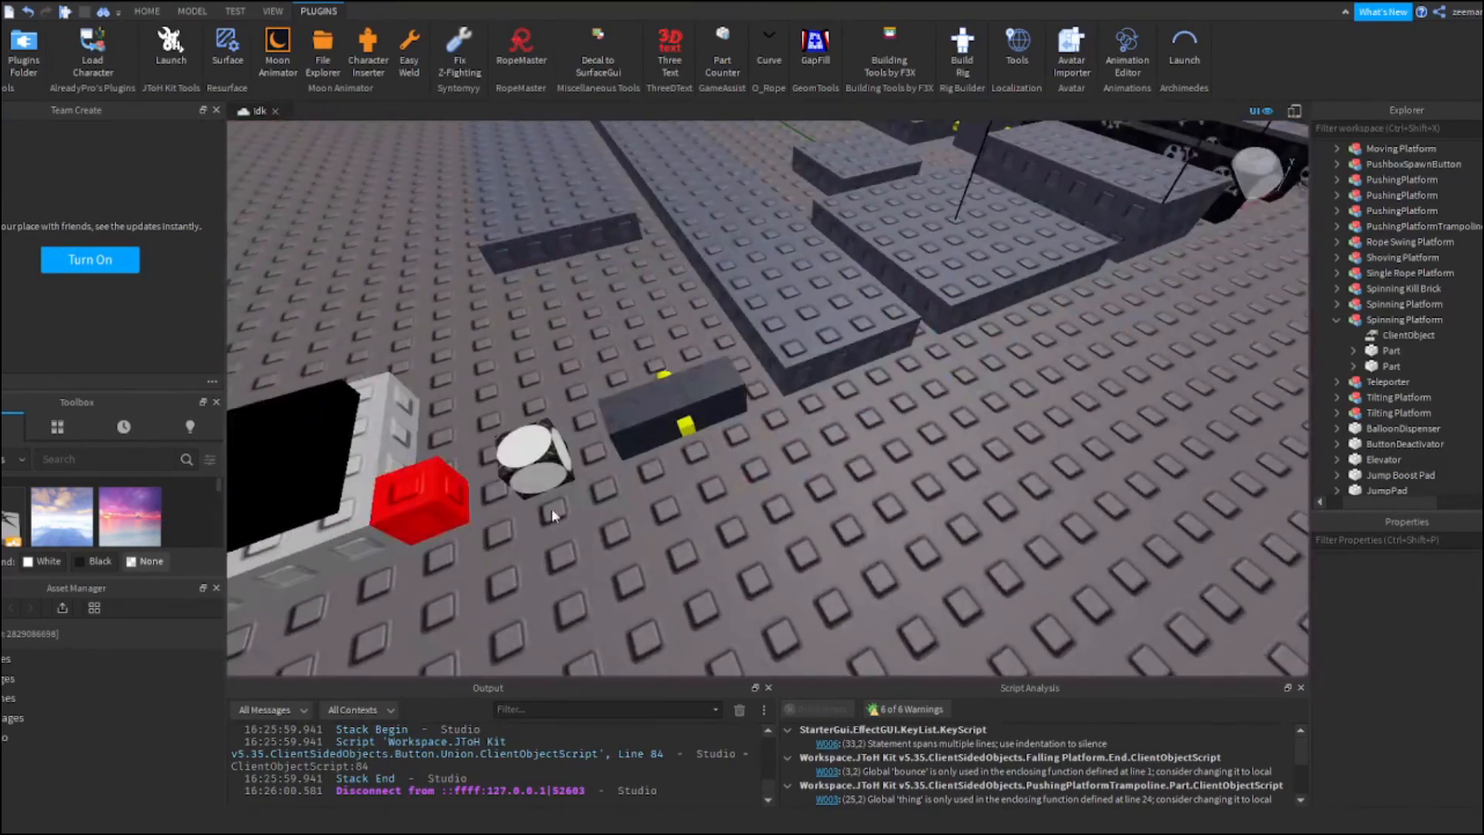
# Examine the coloured bricks, the tall green and yellow wall, and the arrow-marked platform in the kit area
pyautogui.press('s')
pyautogui.moveTo(779, 394)
pyautogui.mouseDown(button='right')
pyautogui.moveTo(791, 379)
pyautogui.moveTo(768, 386)
pyautogui.mouseUp(button='right')
pyautogui.press('w')
pyautogui.press('d')
pyautogui.press('s')
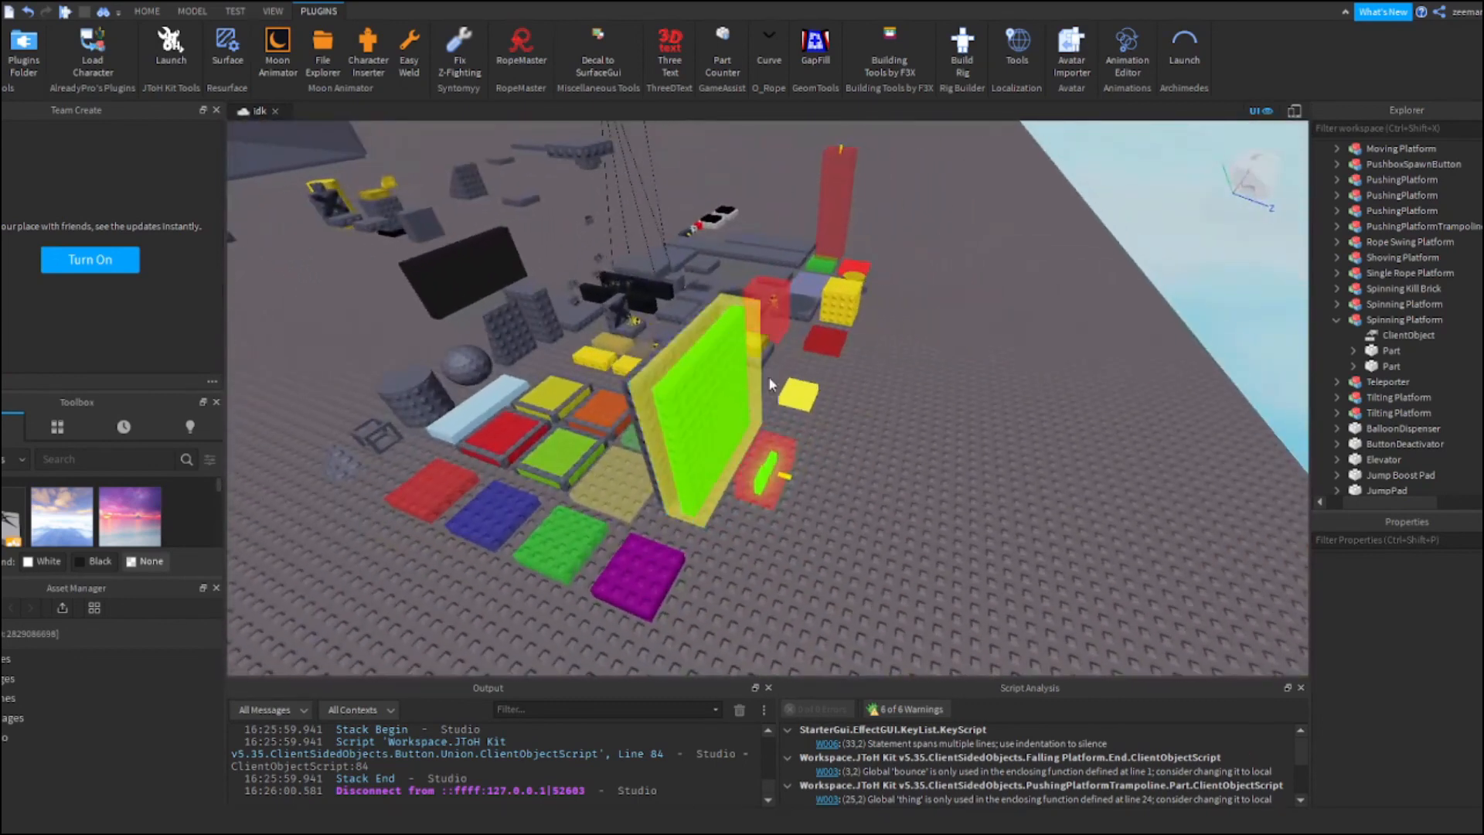
pyautogui.press('a')
pyautogui.press('w')
pyautogui.moveTo(883, 445); pyautogui.dragTo(901, 412, button='right')
pyautogui.press('d')
pyautogui.press('d')
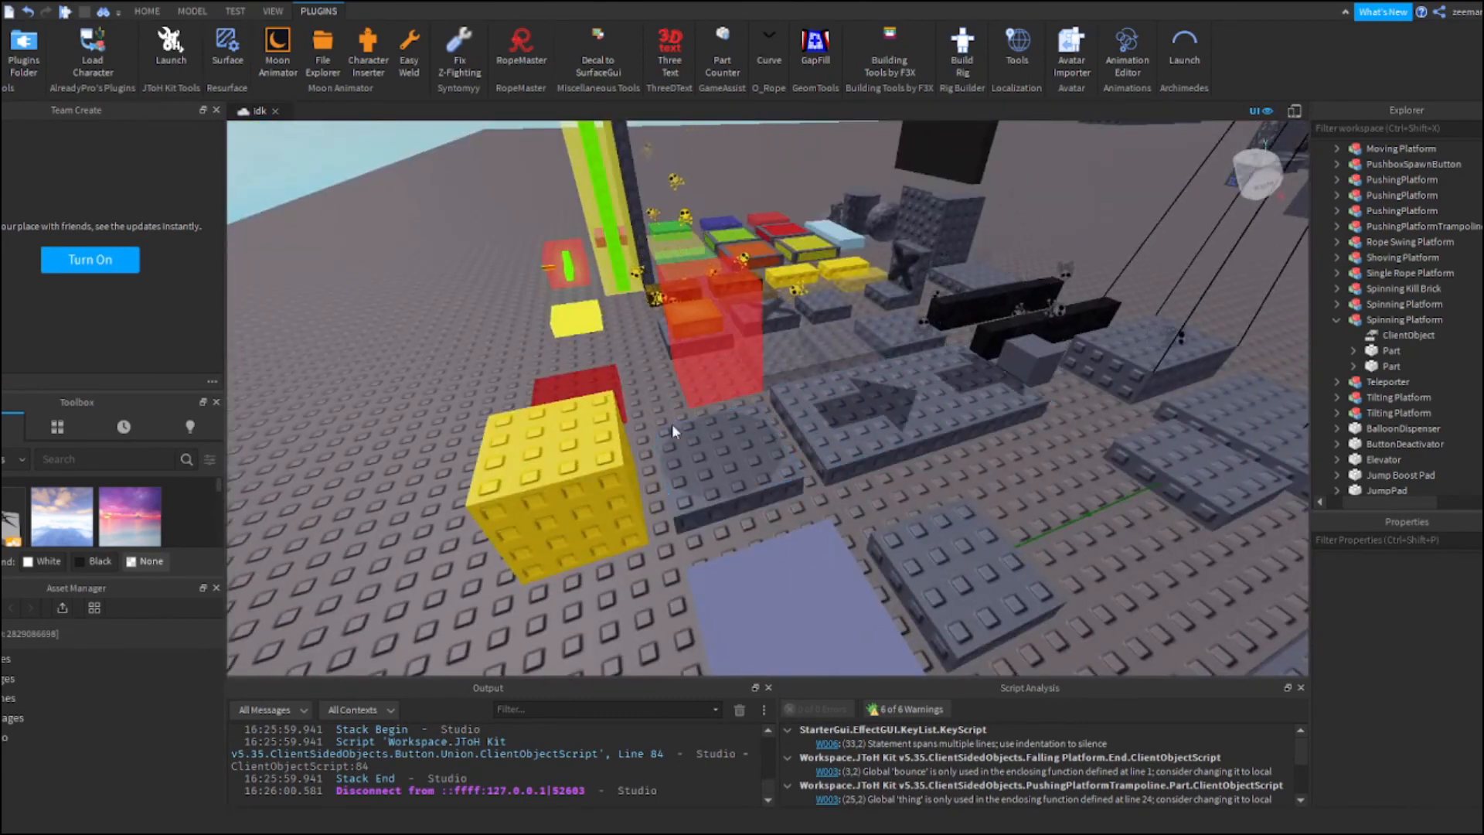
pyautogui.press('d')
# Look over the whole baseplate from above, covering the kit objects, the yellow cylinder, the truss and the large dark walls
pyautogui.moveTo(788, 374); pyautogui.dragTo(791, 375, button='right')
pyautogui.press('w')
pyautogui.press('s')
pyautogui.press('s')
pyautogui.moveTo(870, 314); pyautogui.dragTo(801, 216, button='right')
pyautogui.press('s')
pyautogui.press('w')
pyautogui.press('s')
pyautogui.moveTo(838, 345); pyautogui.dragTo(876, 372, button='right')
pyautogui.press('d')
pyautogui.press('a')
pyautogui.moveTo(838, 470); pyautogui.dragTo(815, 586, button='right')
pyautogui.press('a')
pyautogui.press('w')
pyautogui.press('s')
pyautogui.press('d')
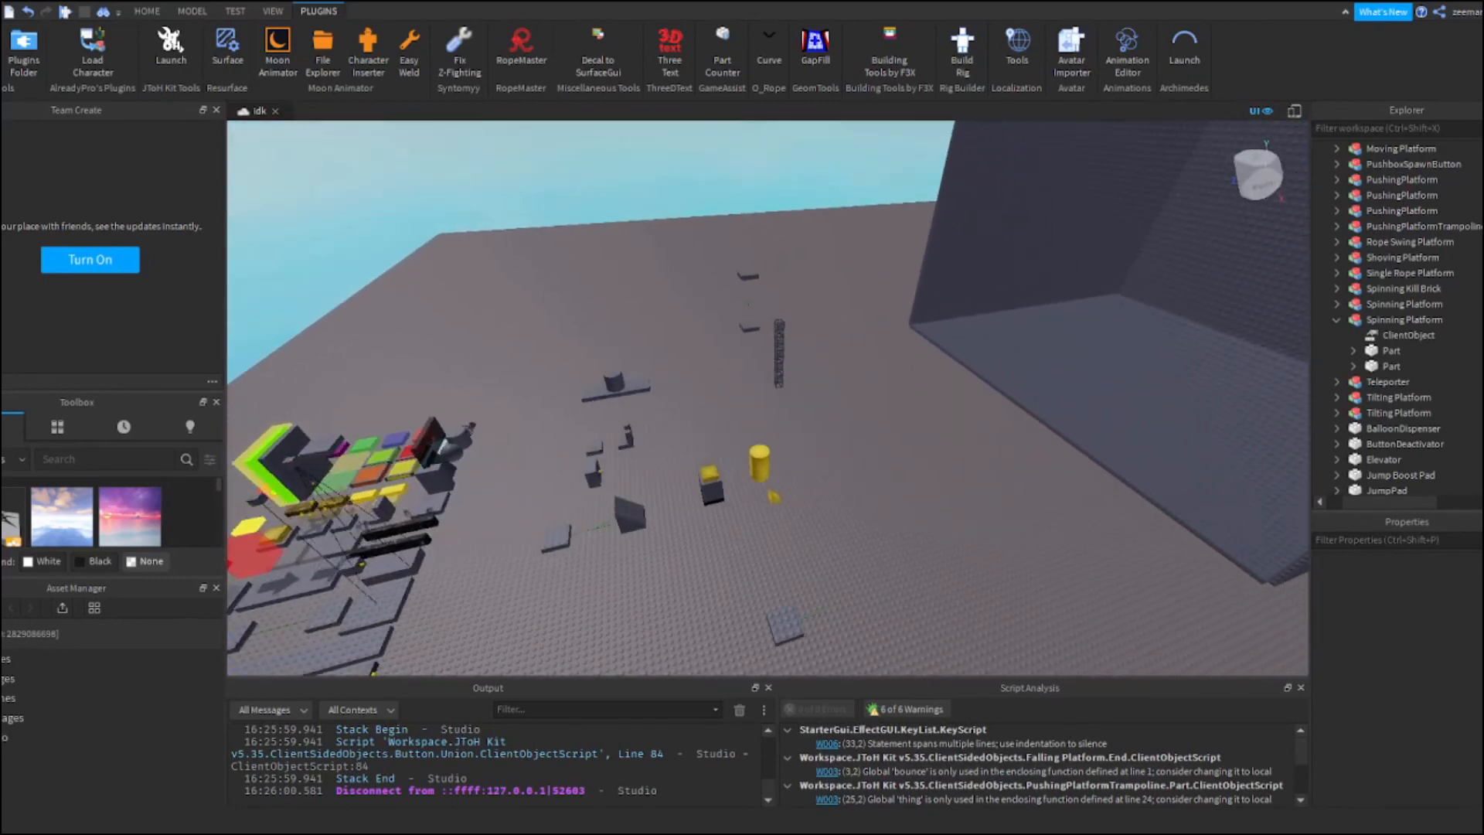